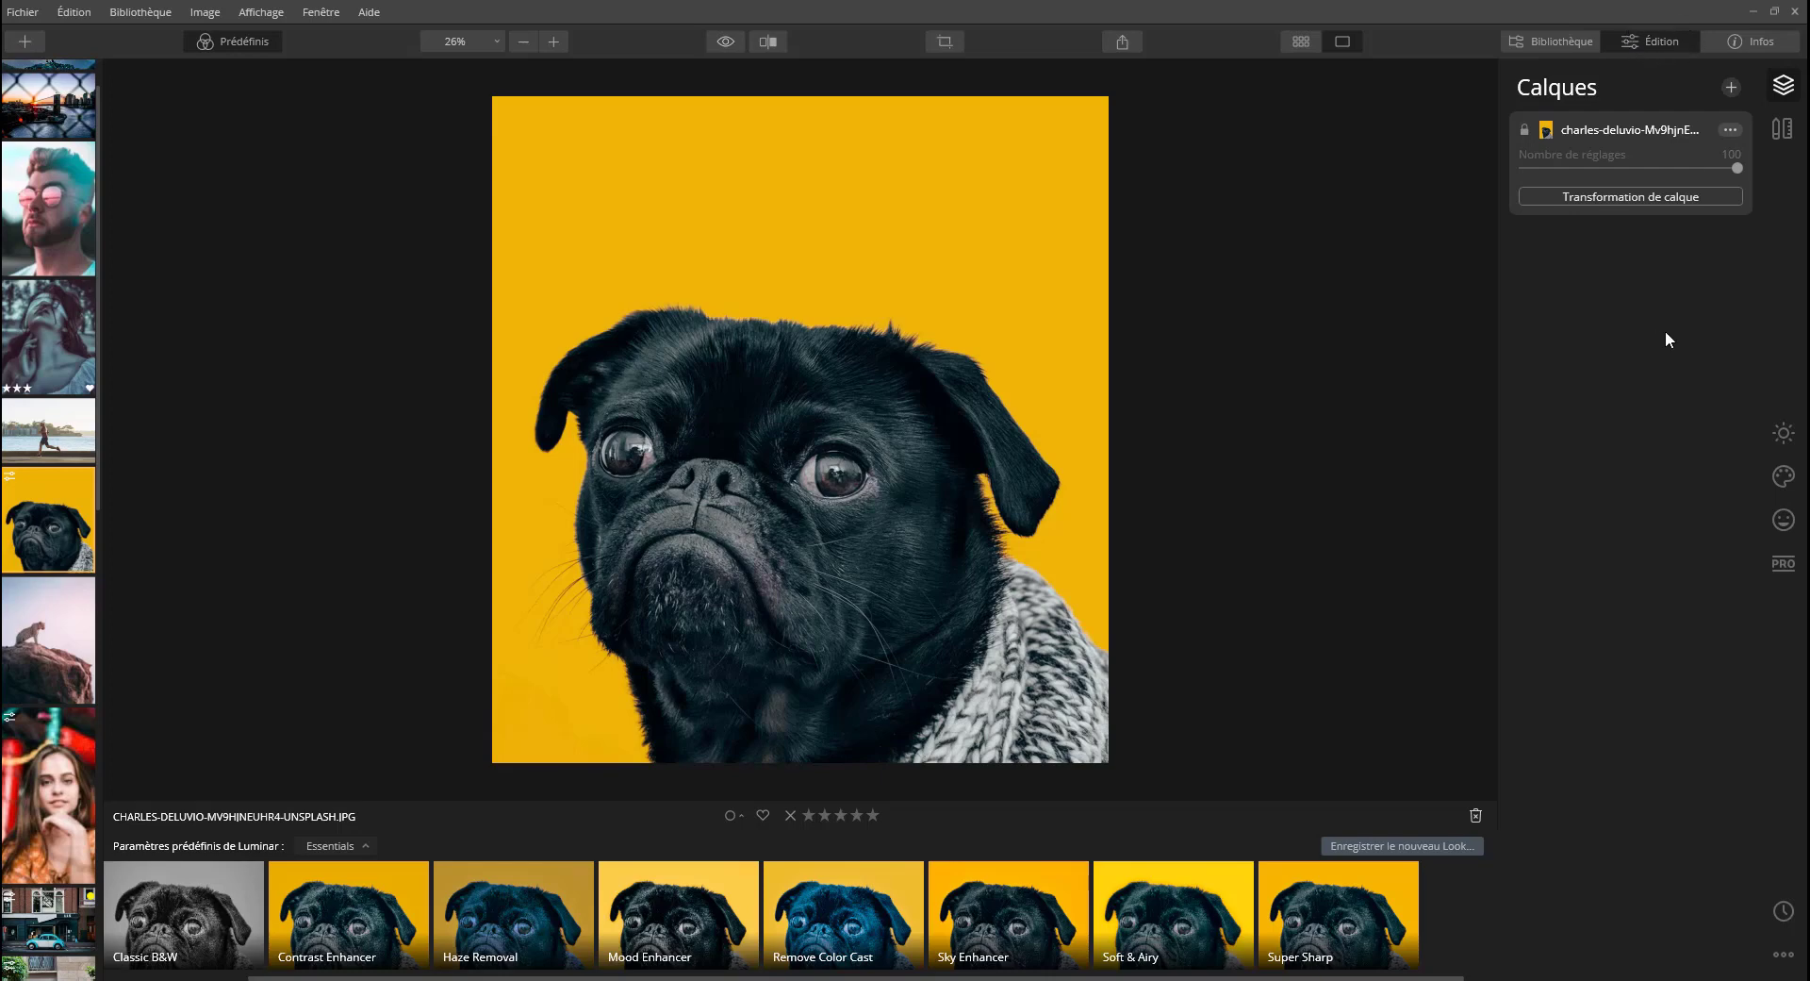
Duplicate the pug image layer and transform the copy so that the dog appears smaller than in the original.
click(1781, 92)
click(1733, 131)
click(1671, 164)
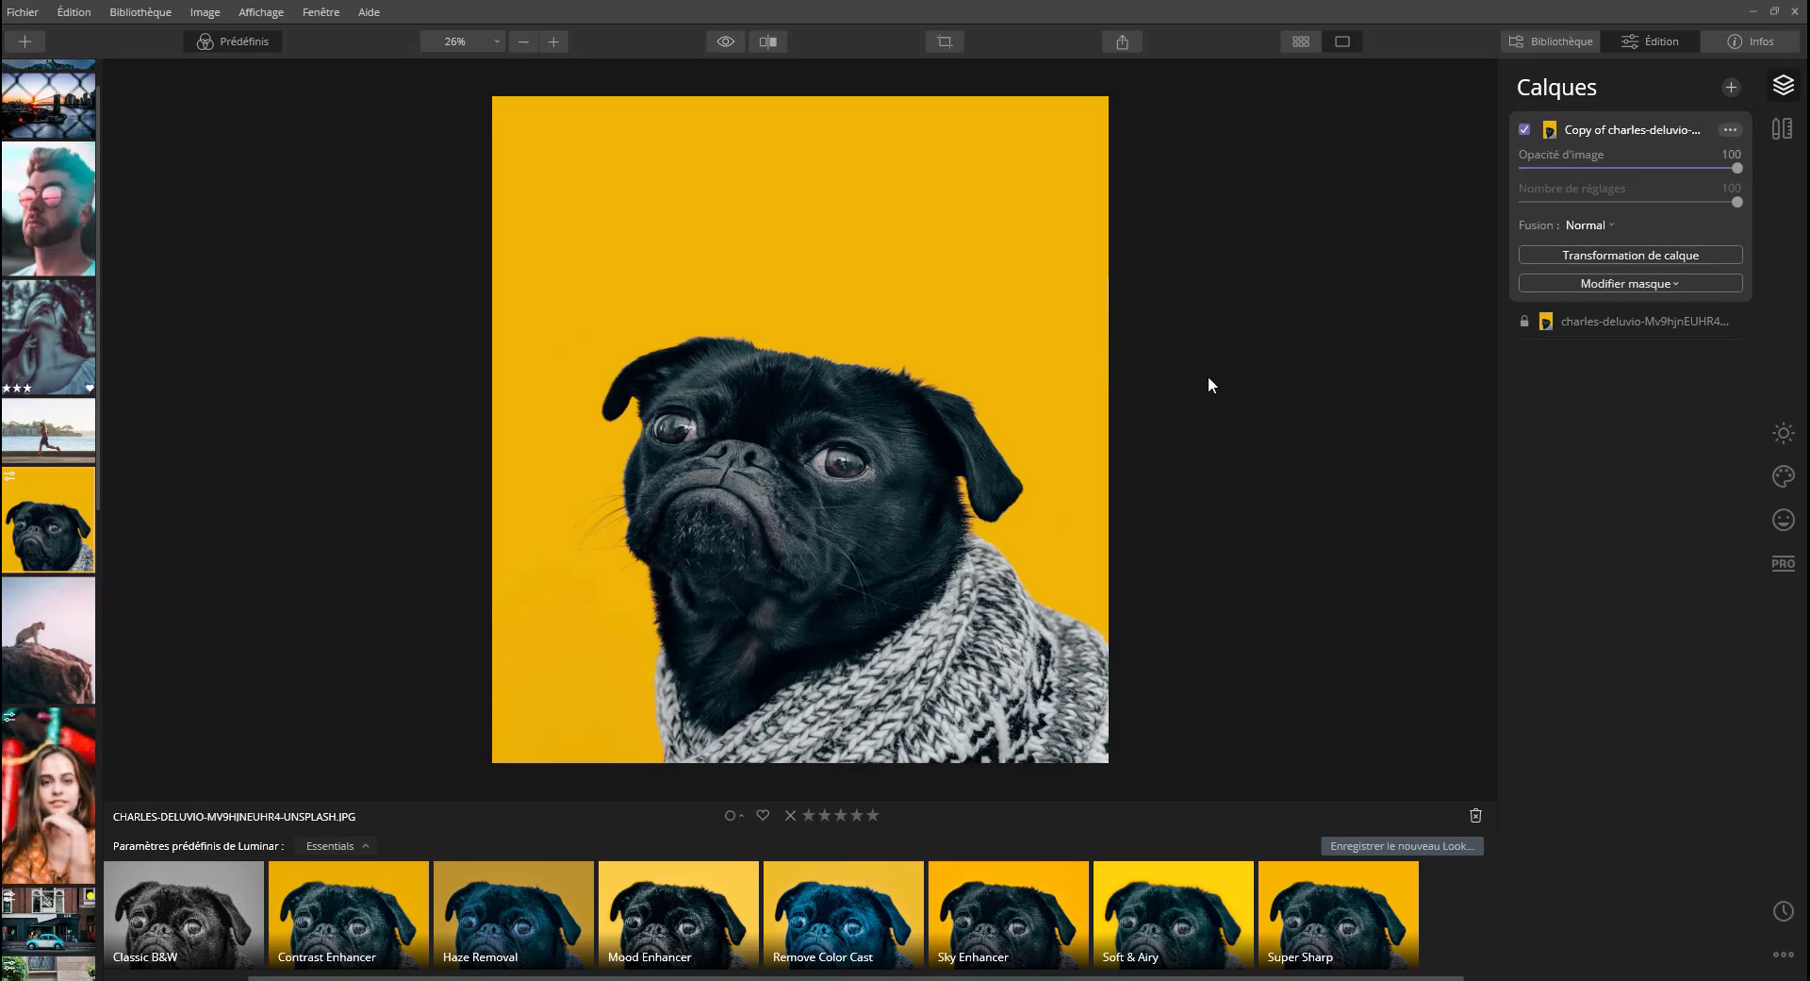
Compare the original pug layer with its transformed copy by selecting each layer in turn, ending on the copy.
scroll(1208, 394, up, 2)
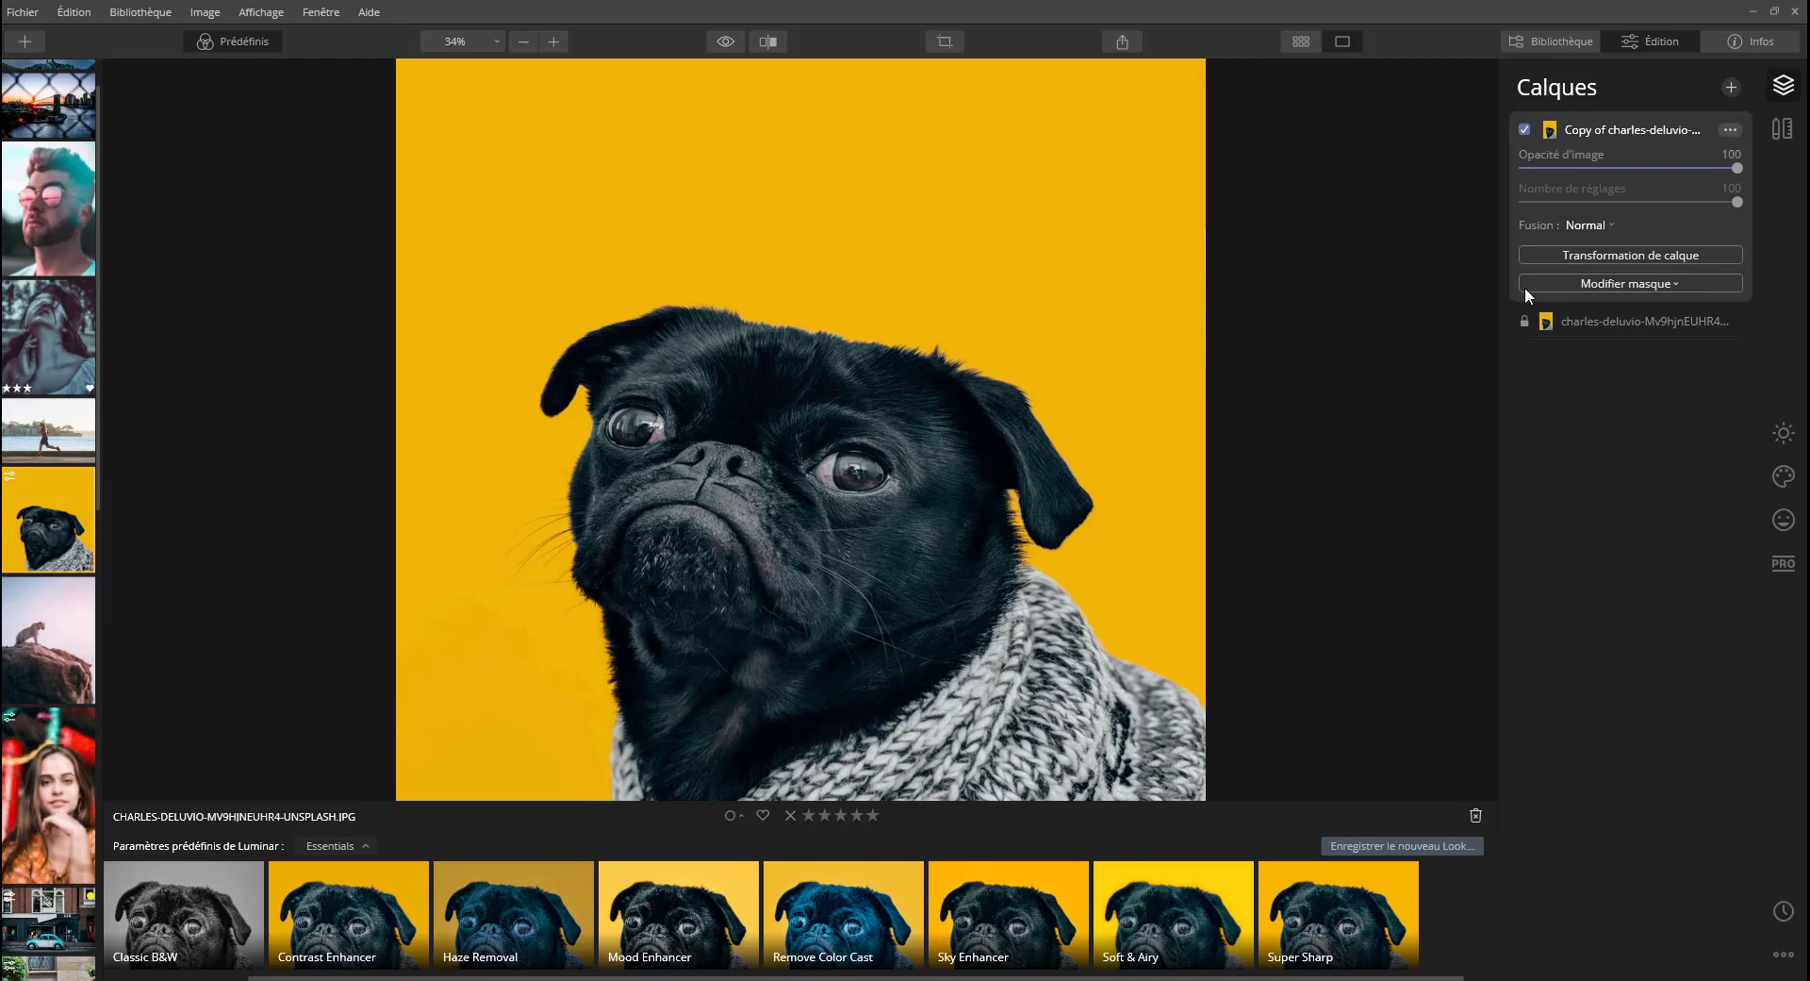
click(1695, 329)
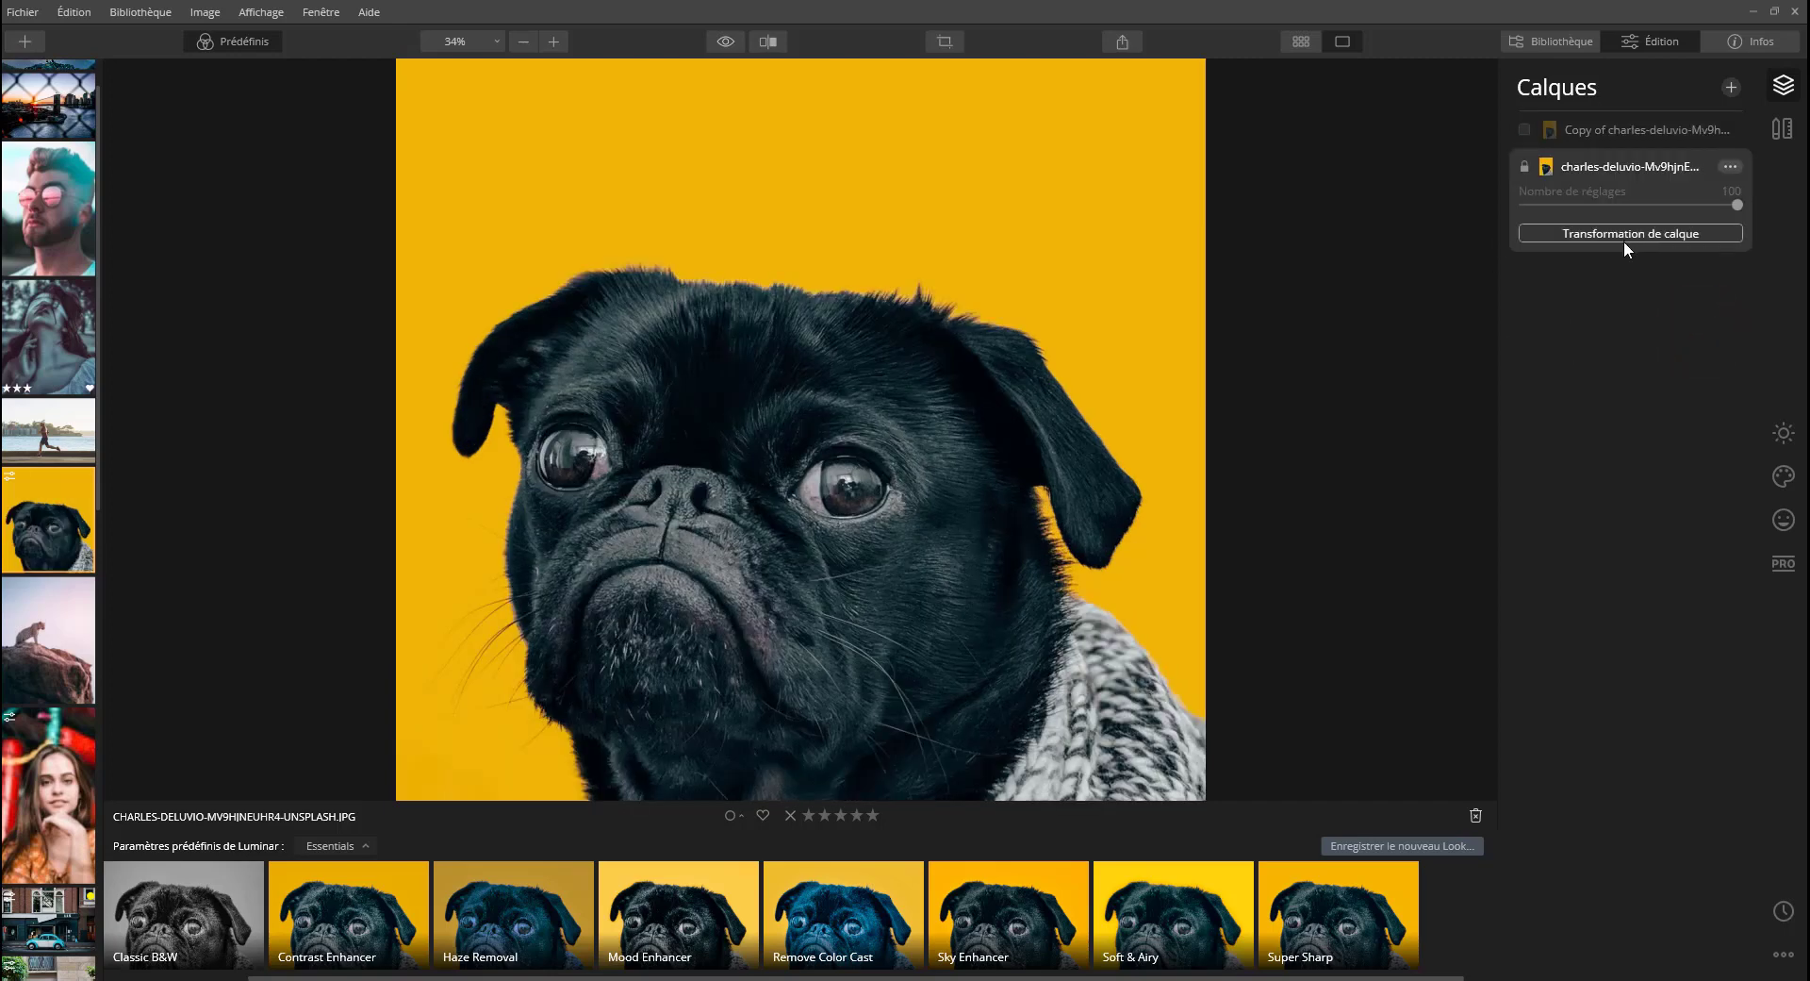
click(1641, 134)
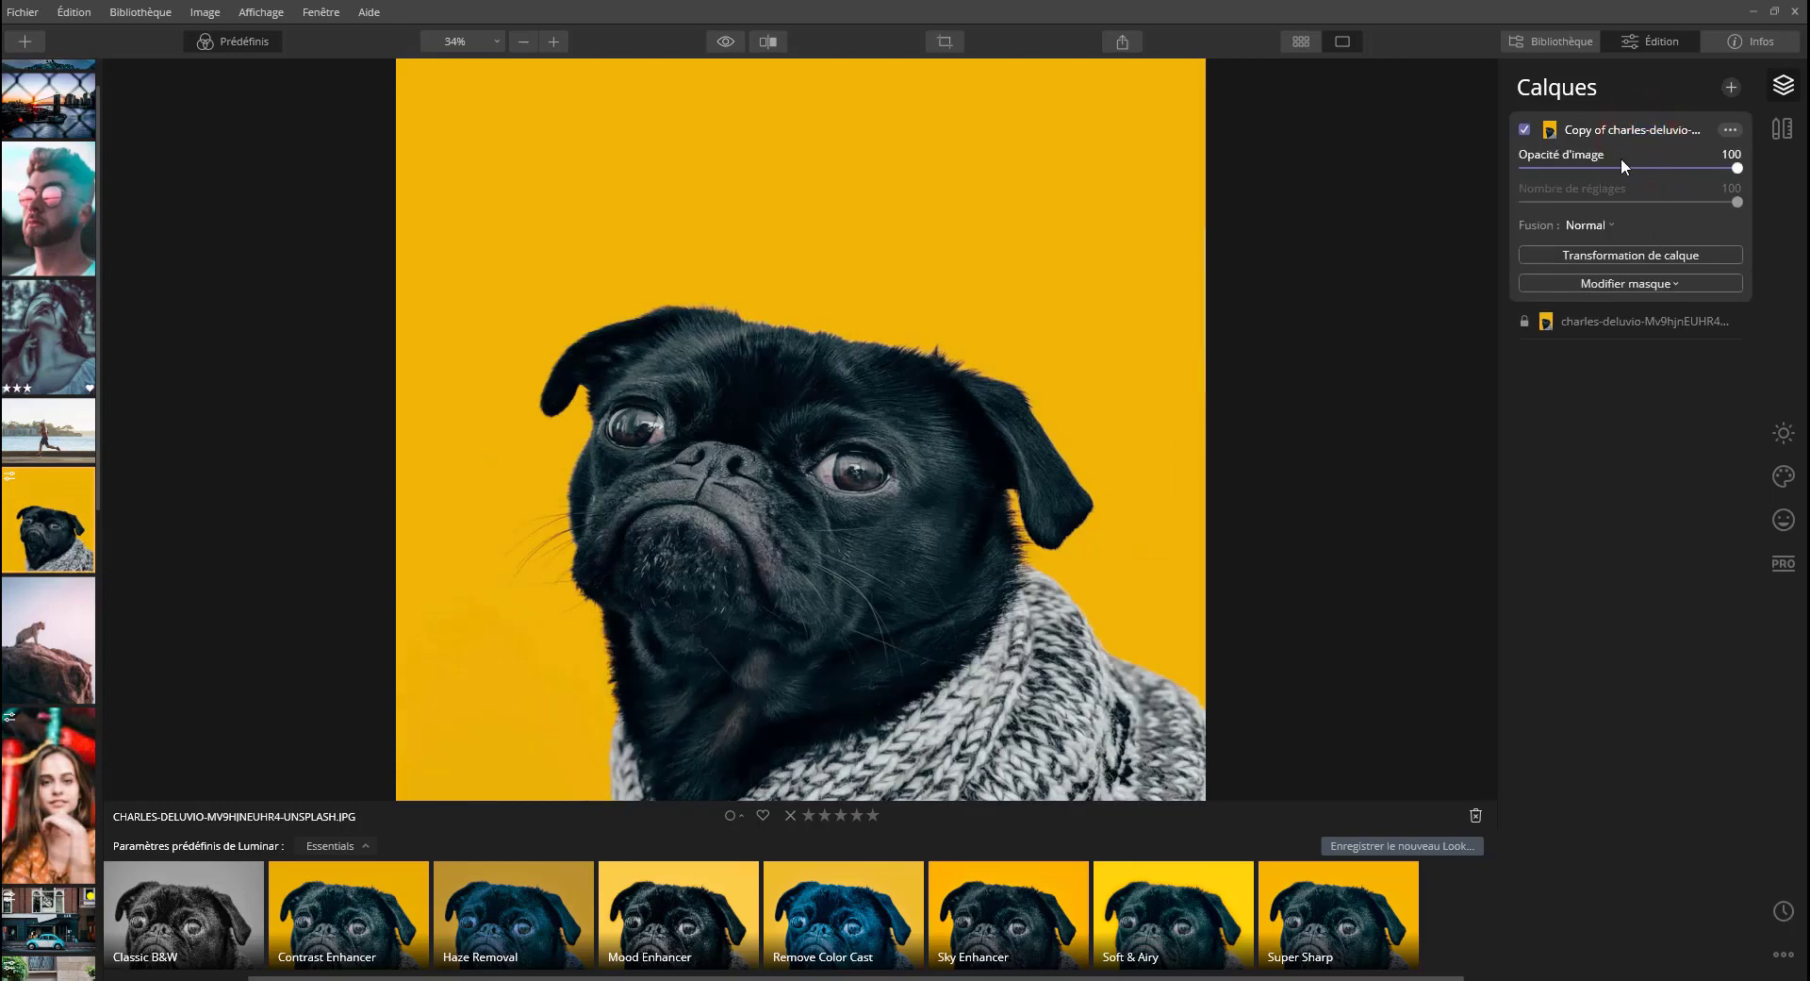
Try the copy layer's image opacity at 37 and 0, and return it to 100.
click(1731, 167)
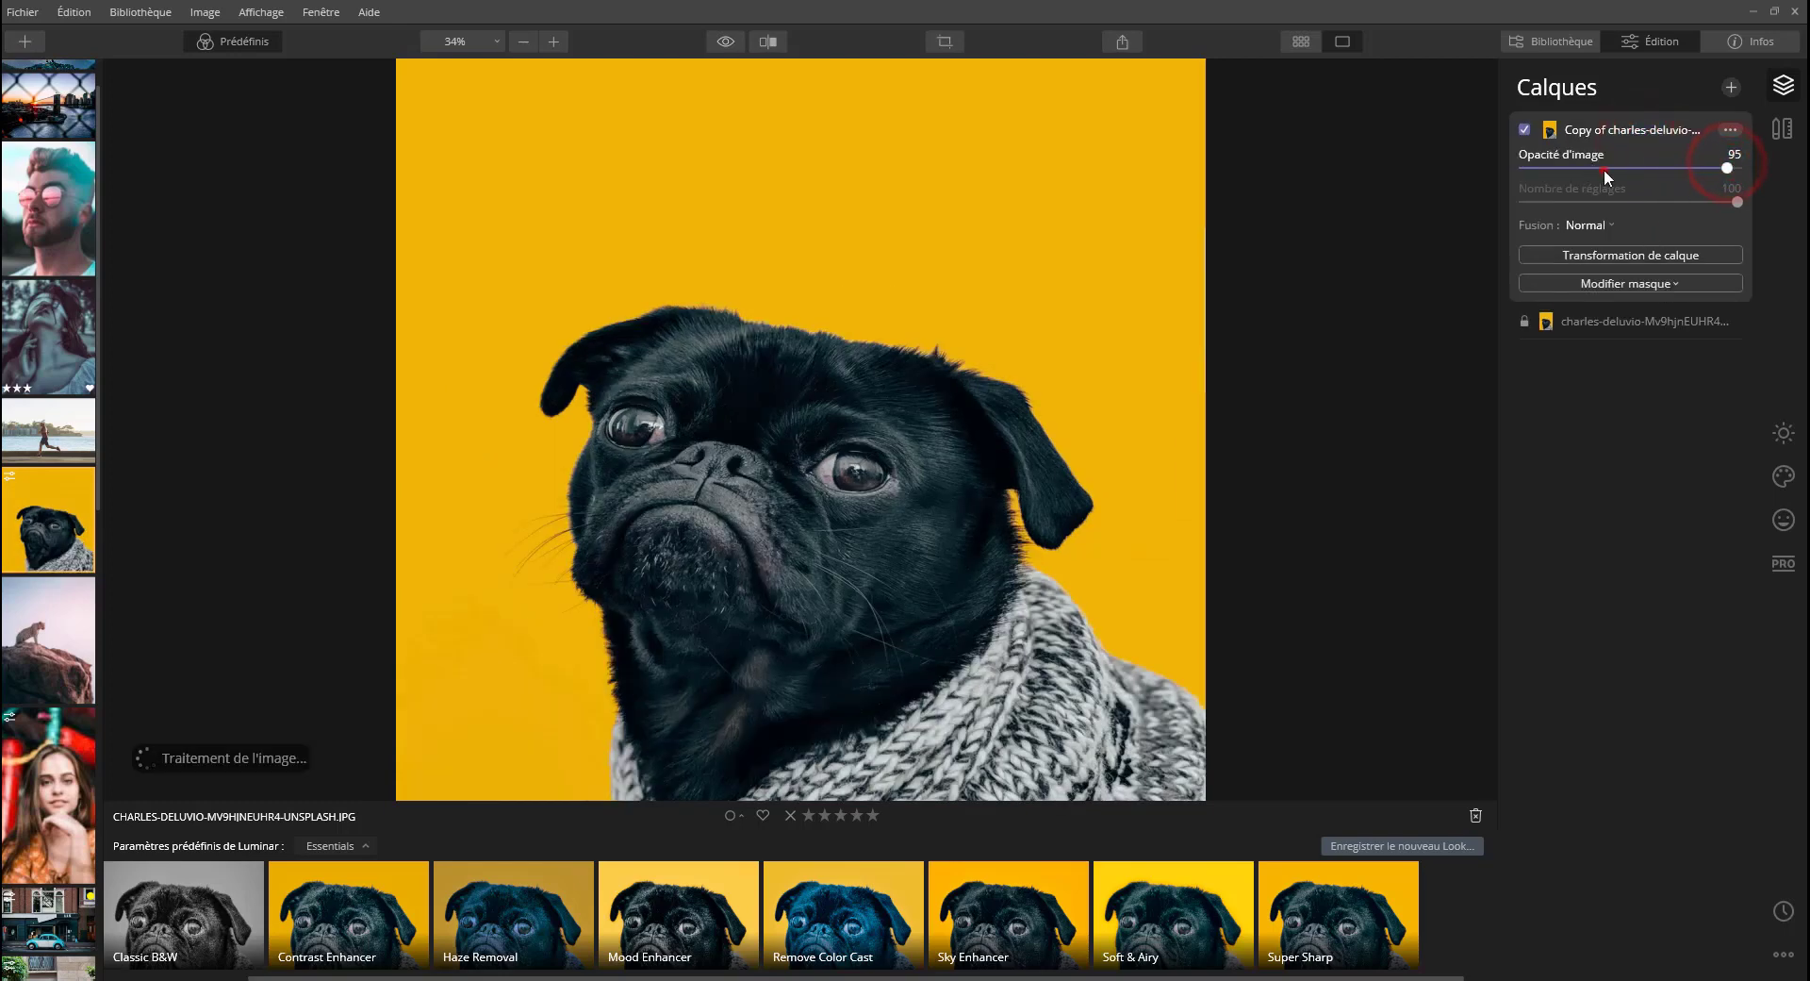
click(1604, 168)
key(ctrl+minus)
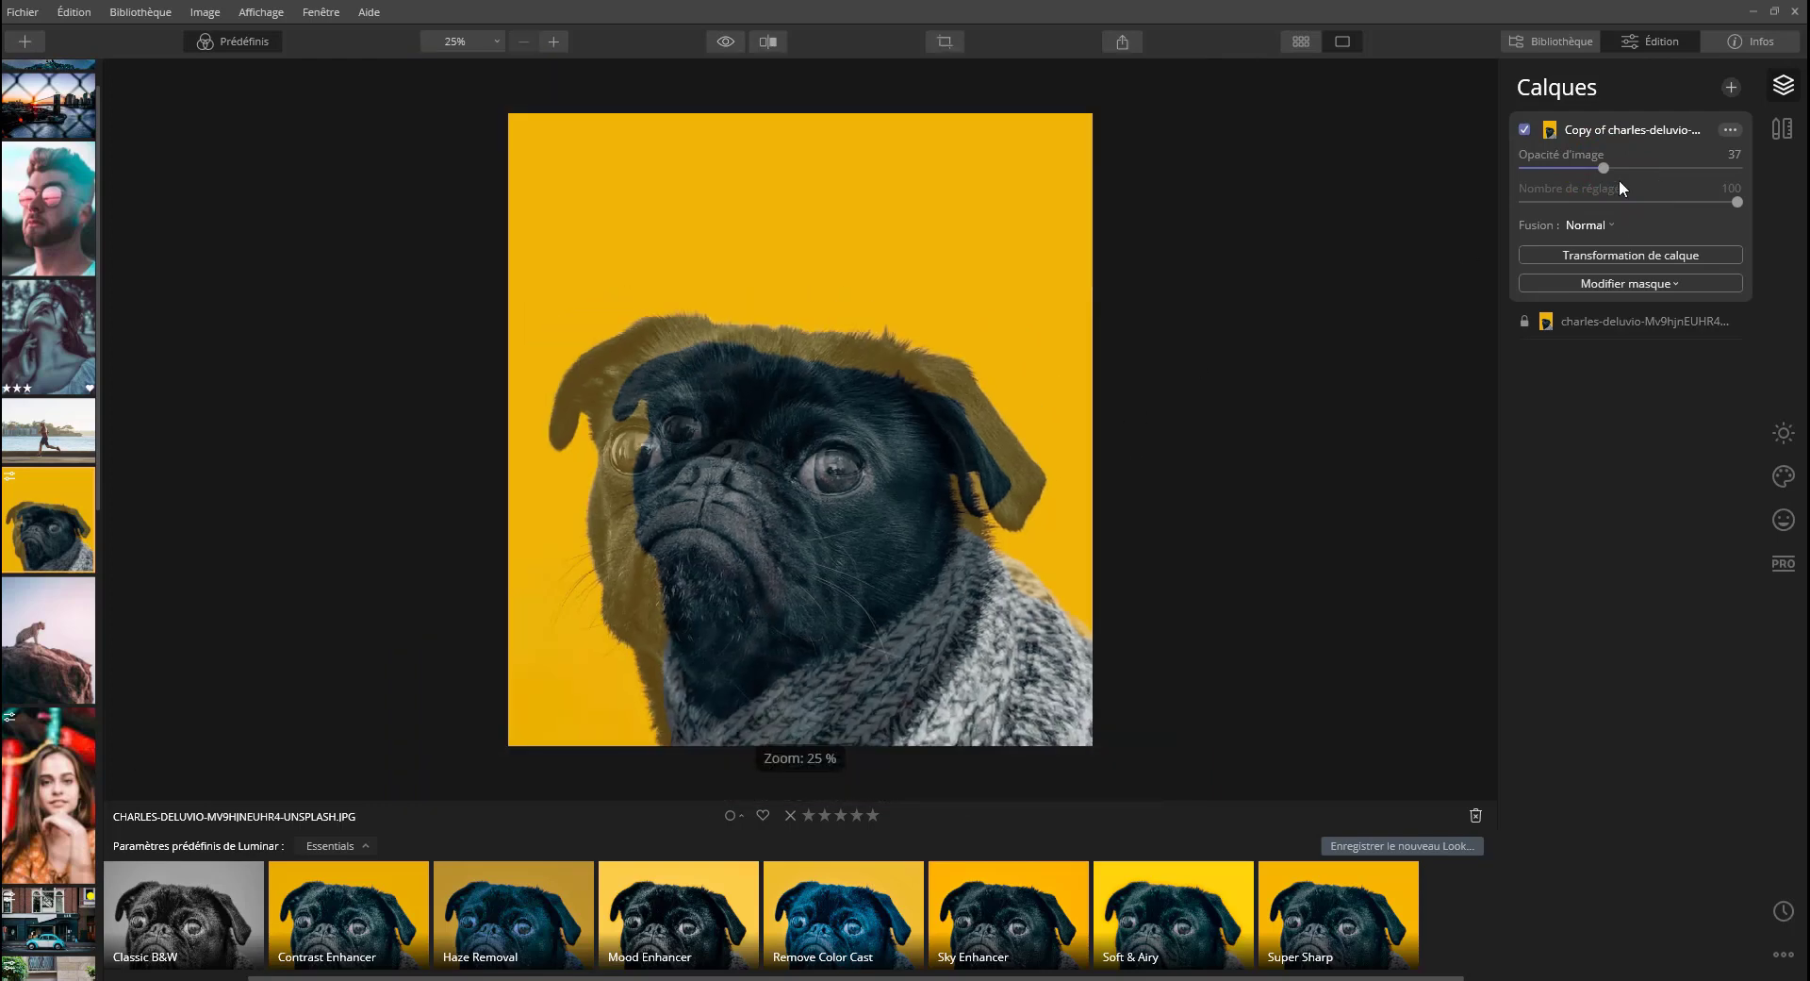
drag(1606, 167, 1430, 153)
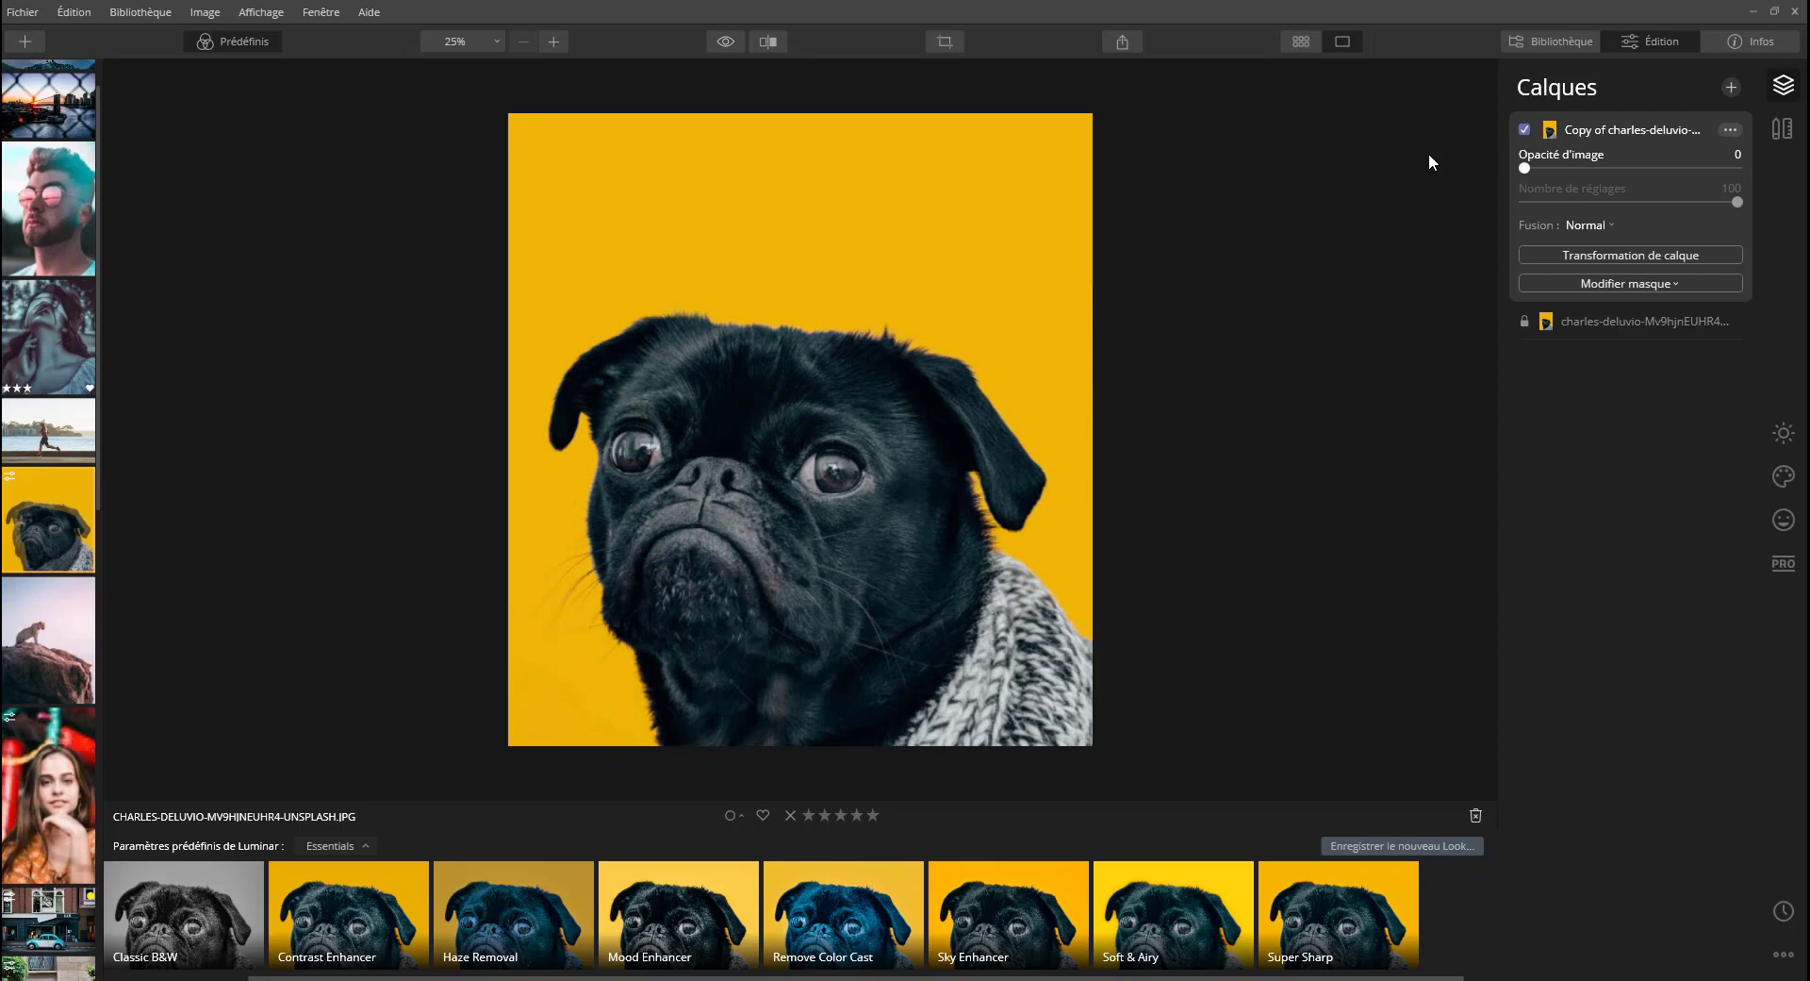
drag(1428, 153, 1763, 162)
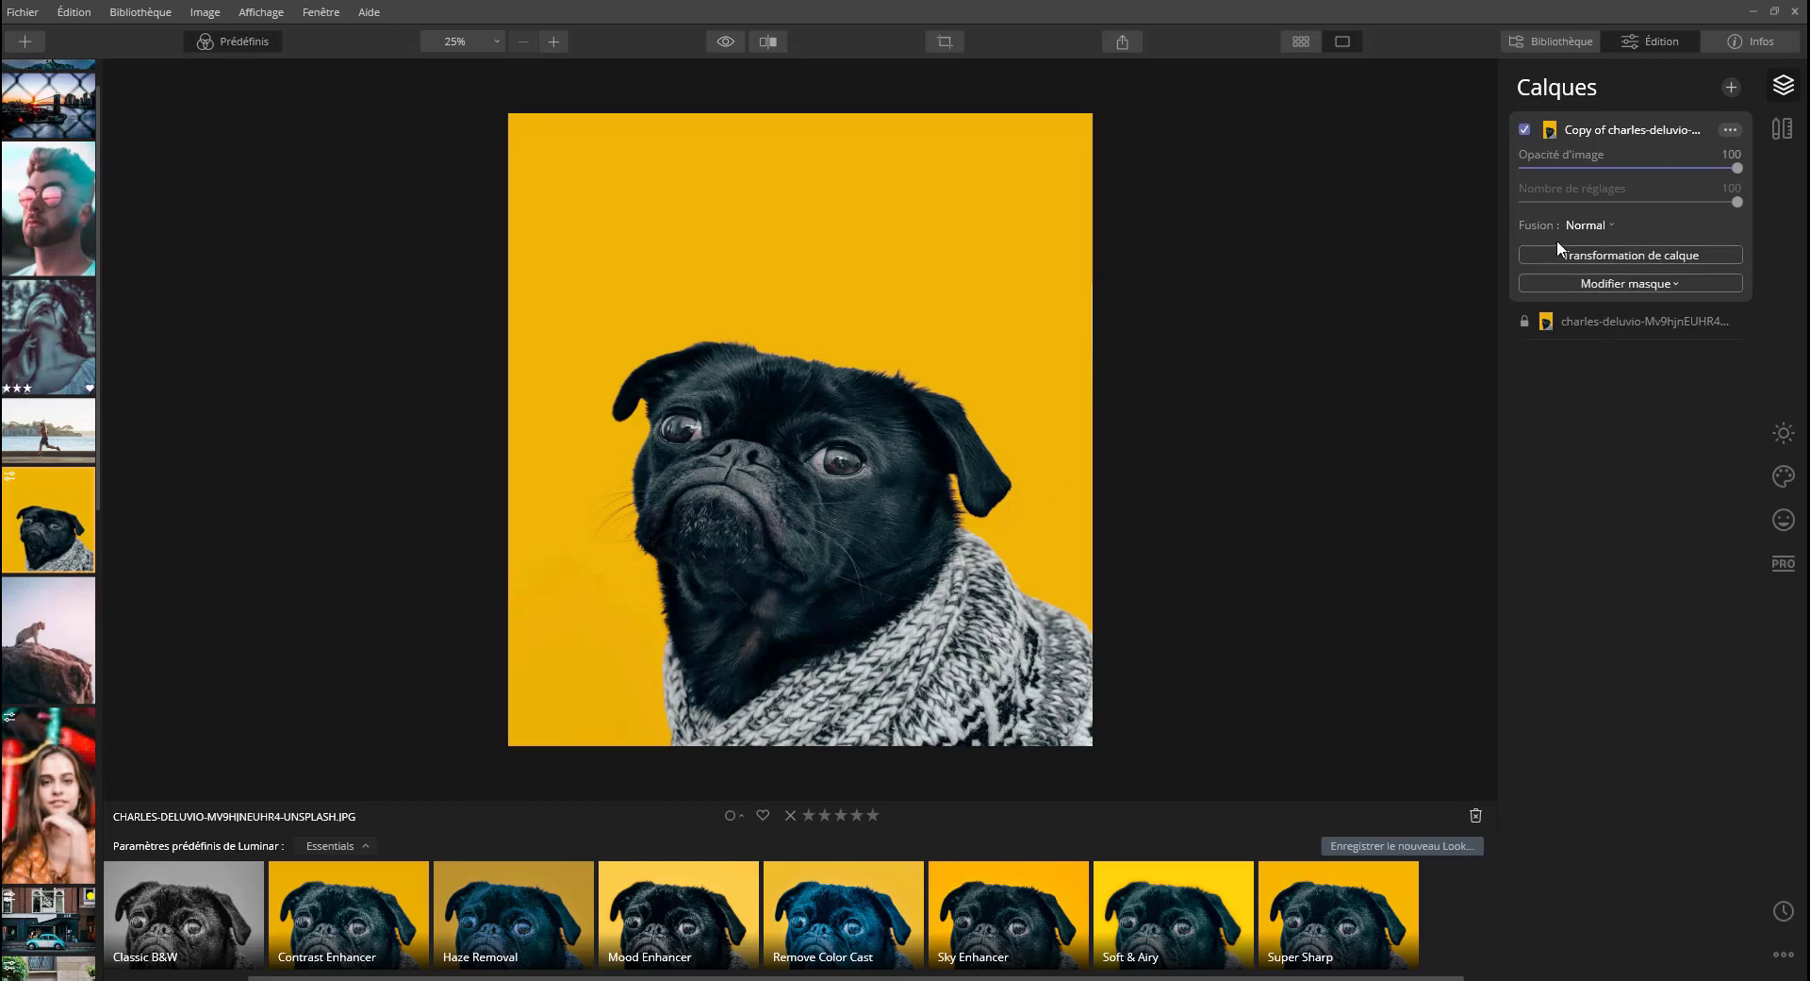
Try the Screen blend mode on the copy layer and toggle the layer's visibility to compare it with the original.
click(1592, 225)
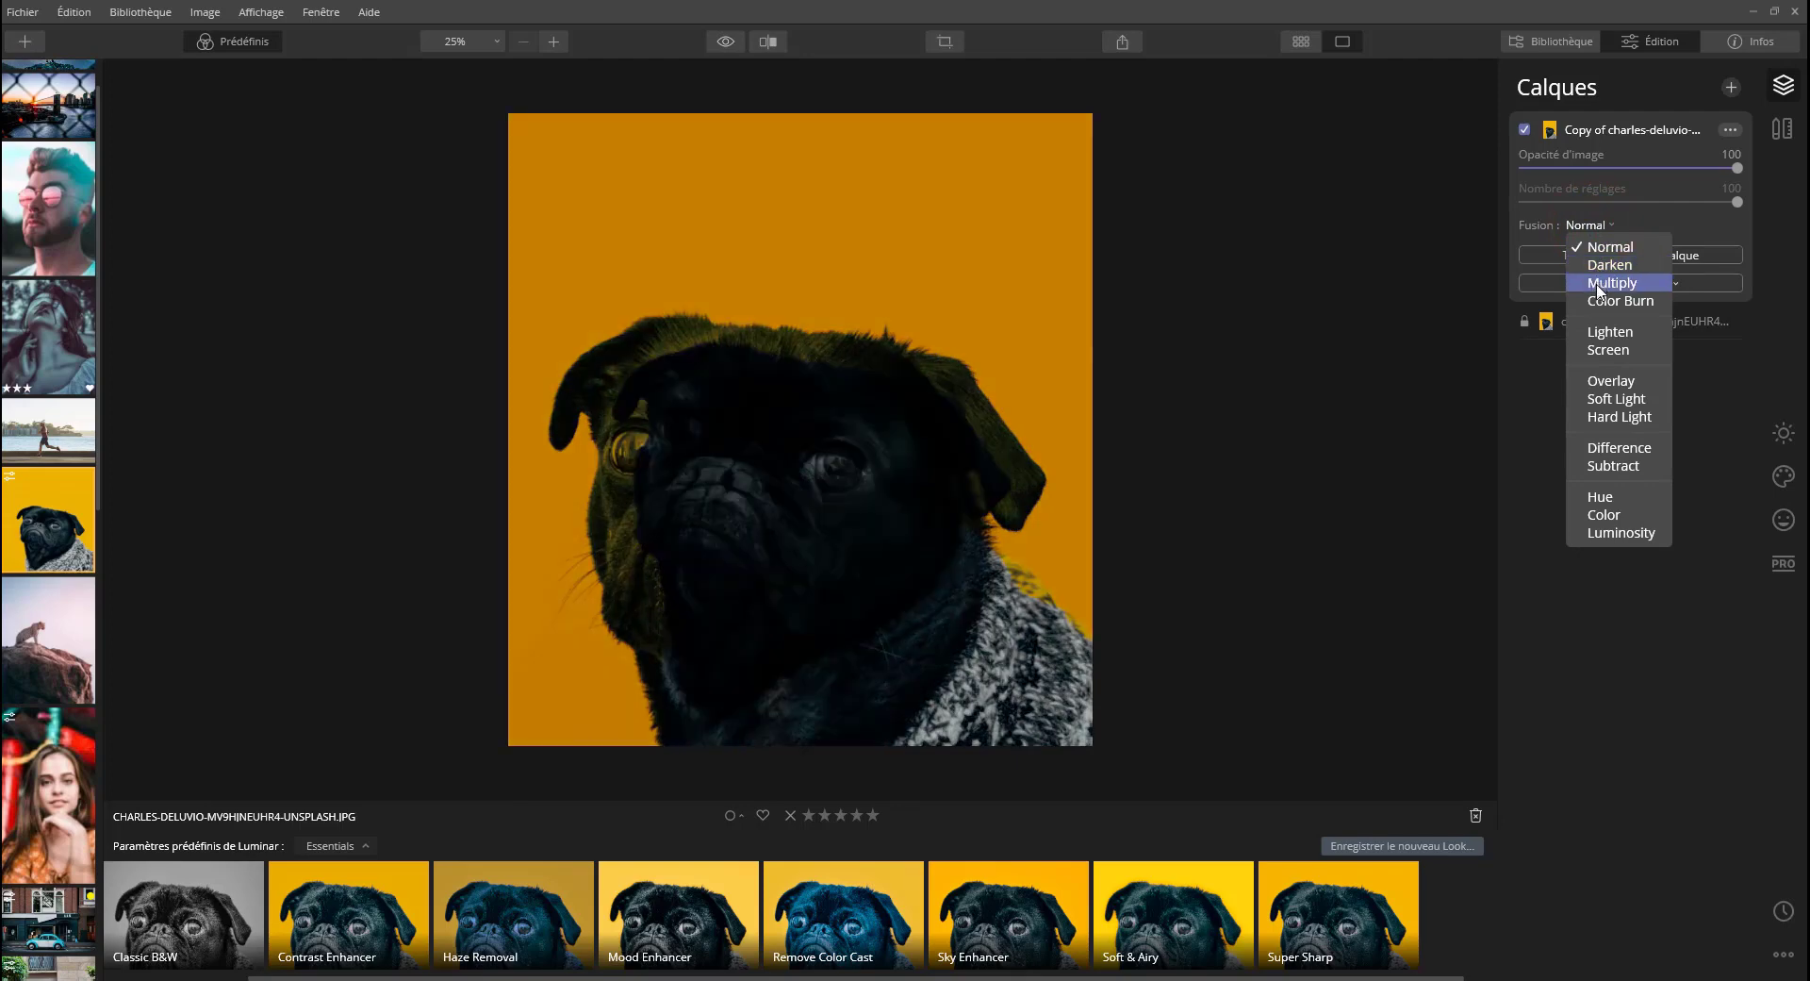
click(1620, 352)
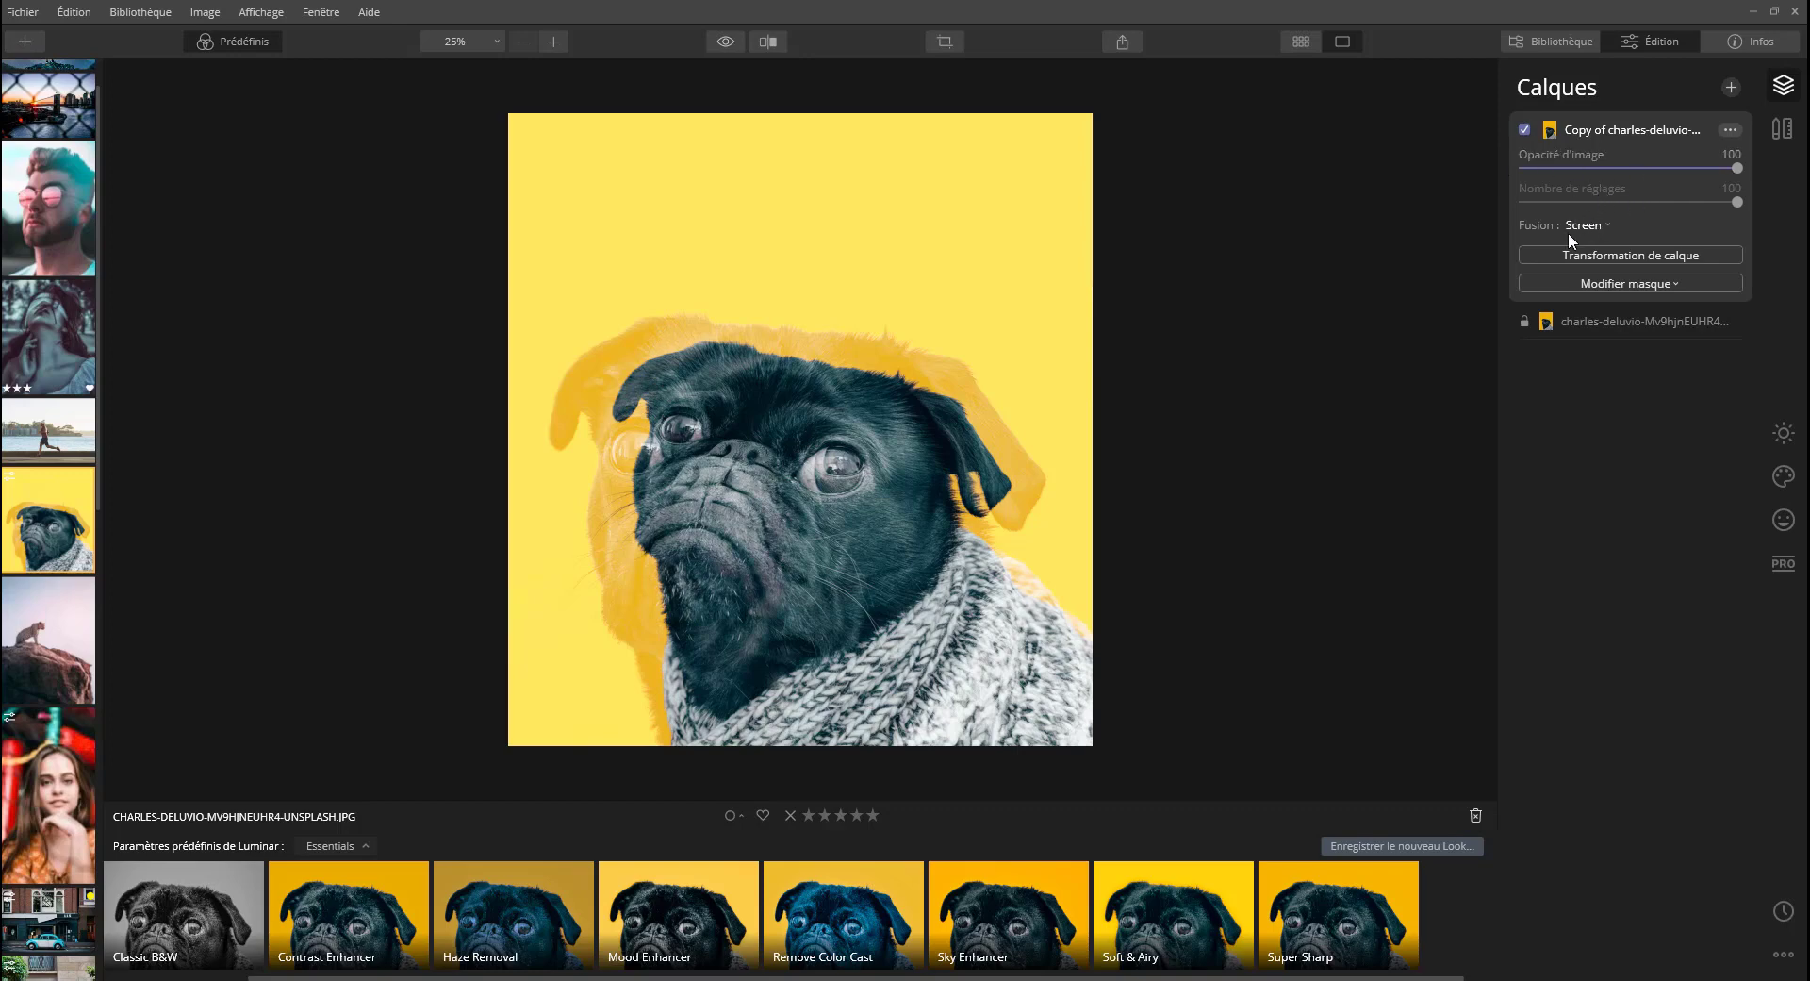
click(1525, 129)
click(1526, 129)
click(1526, 129)
click(1526, 129)
click(1525, 129)
click(1525, 129)
click(1525, 129)
click(1526, 129)
click(1524, 127)
click(1582, 320)
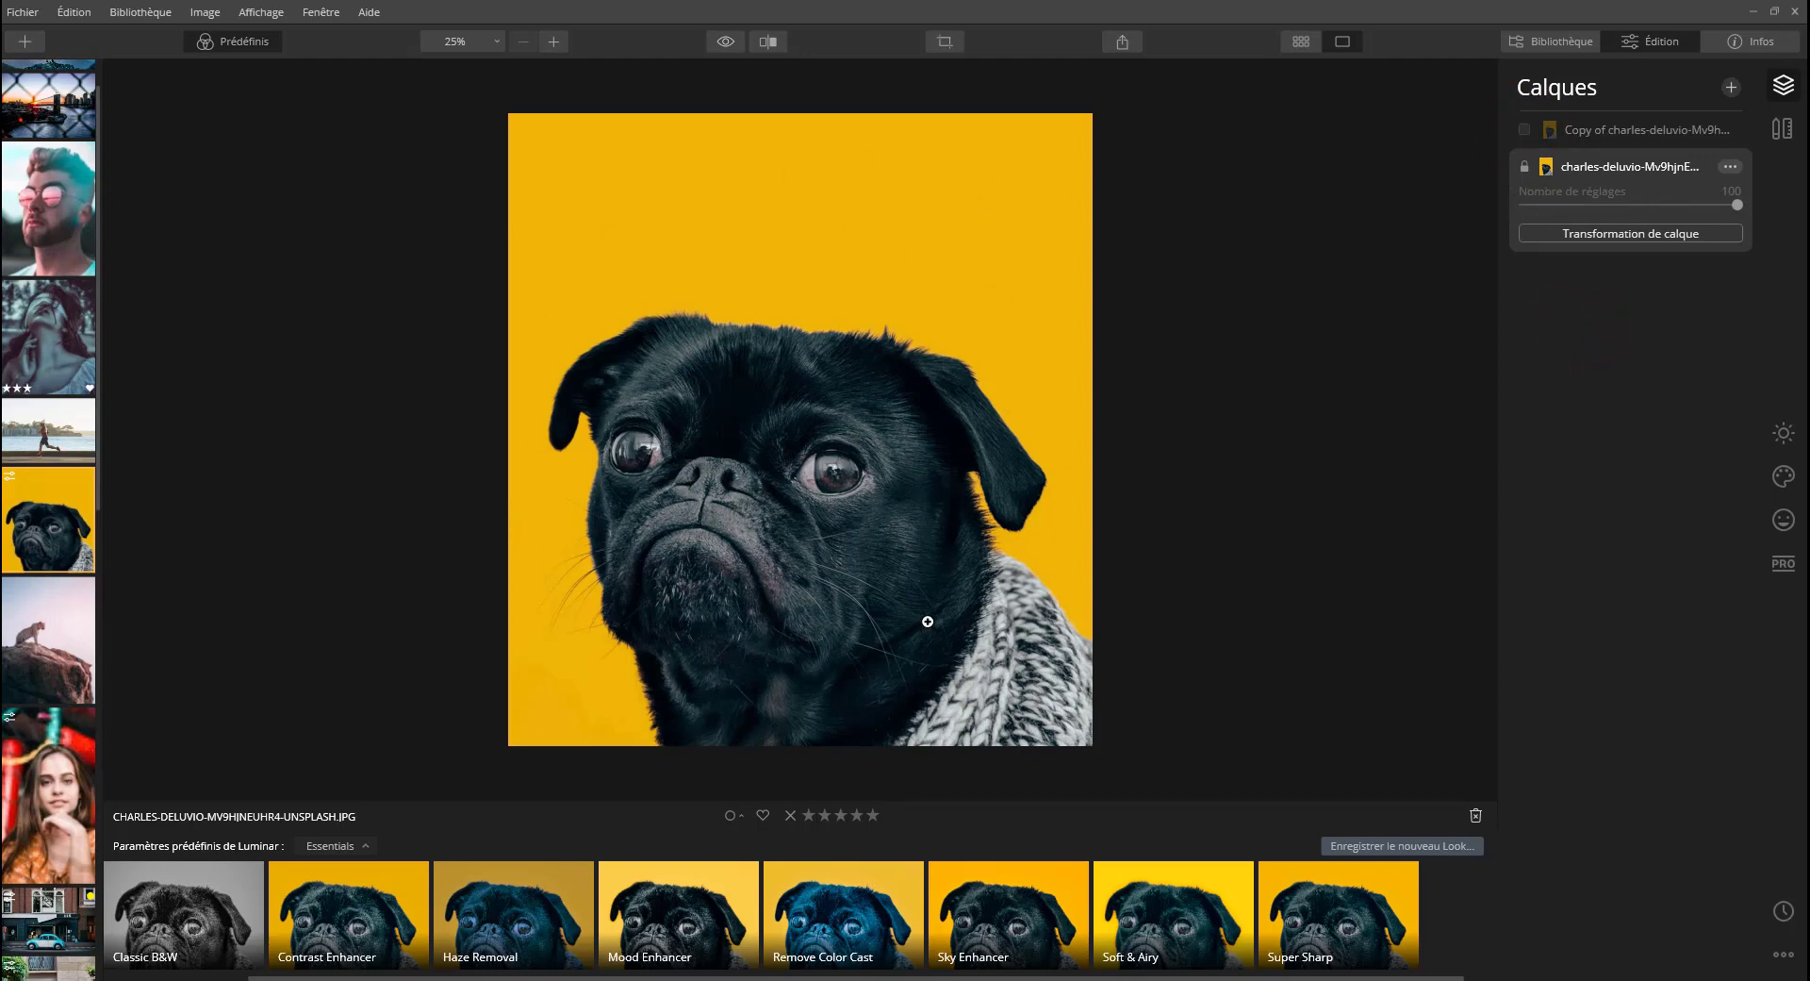
Make the copy layer visible again and set its blend mode back to Normal.
click(1655, 132)
click(1523, 129)
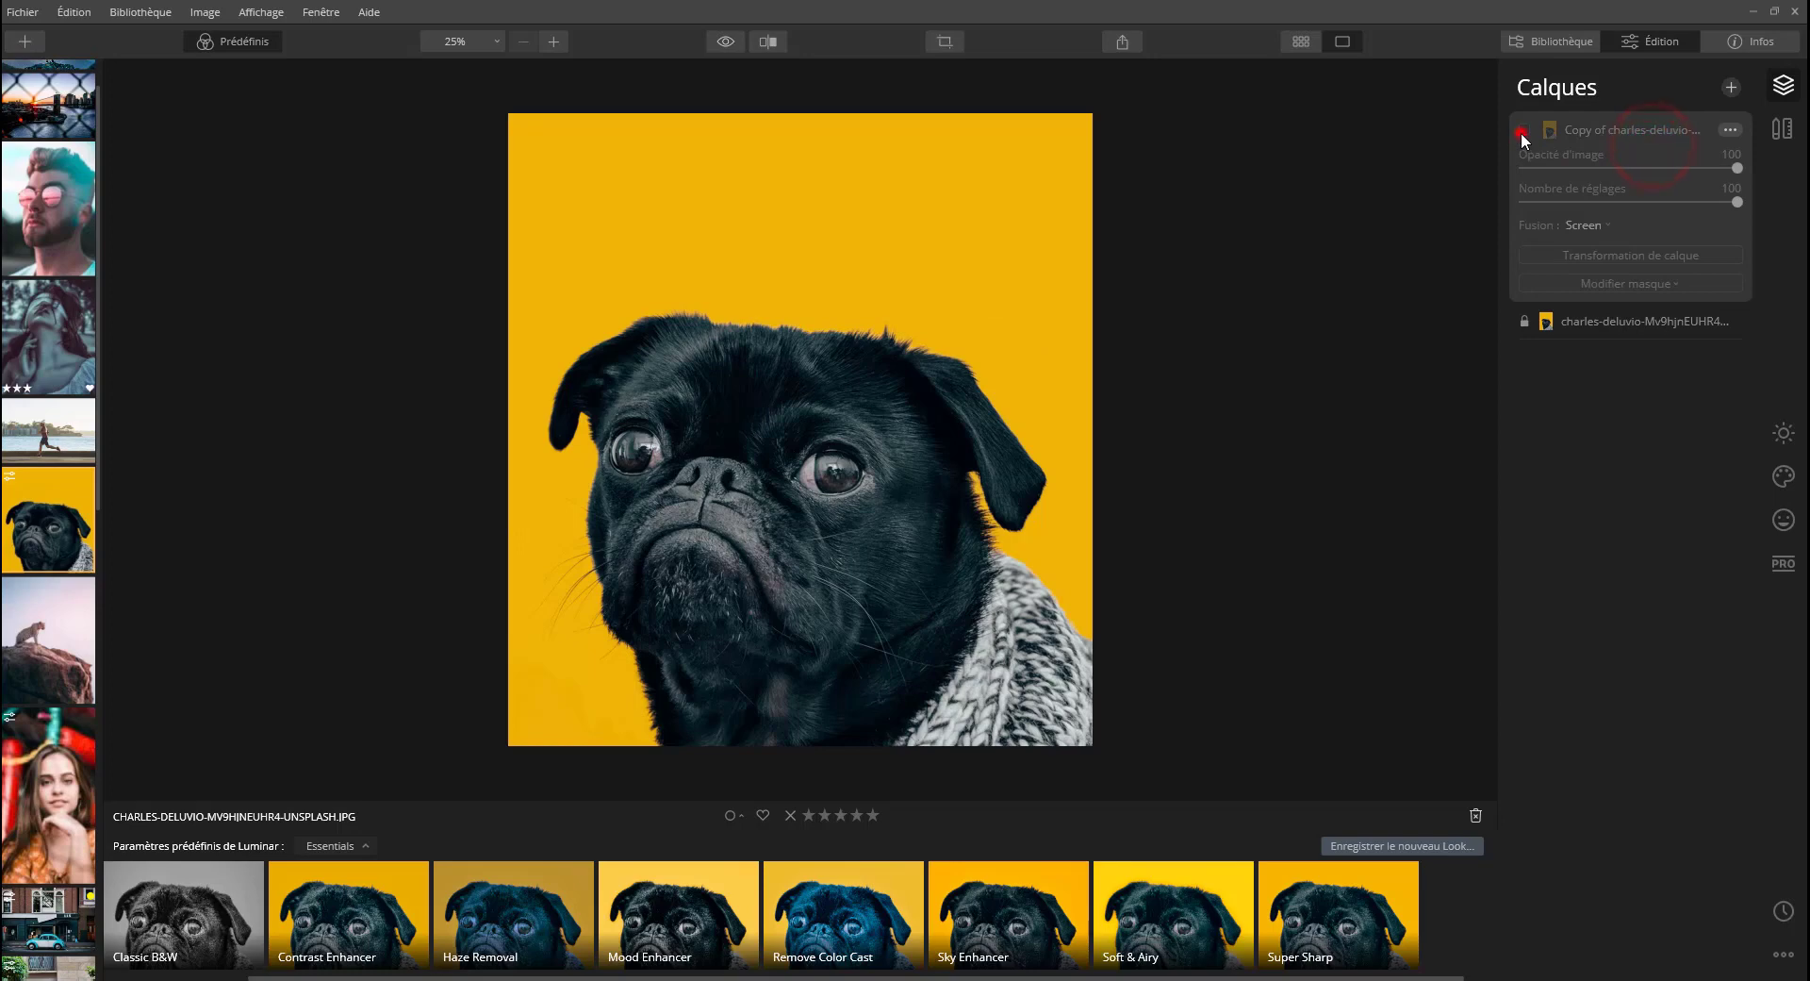
click(1607, 230)
click(1606, 241)
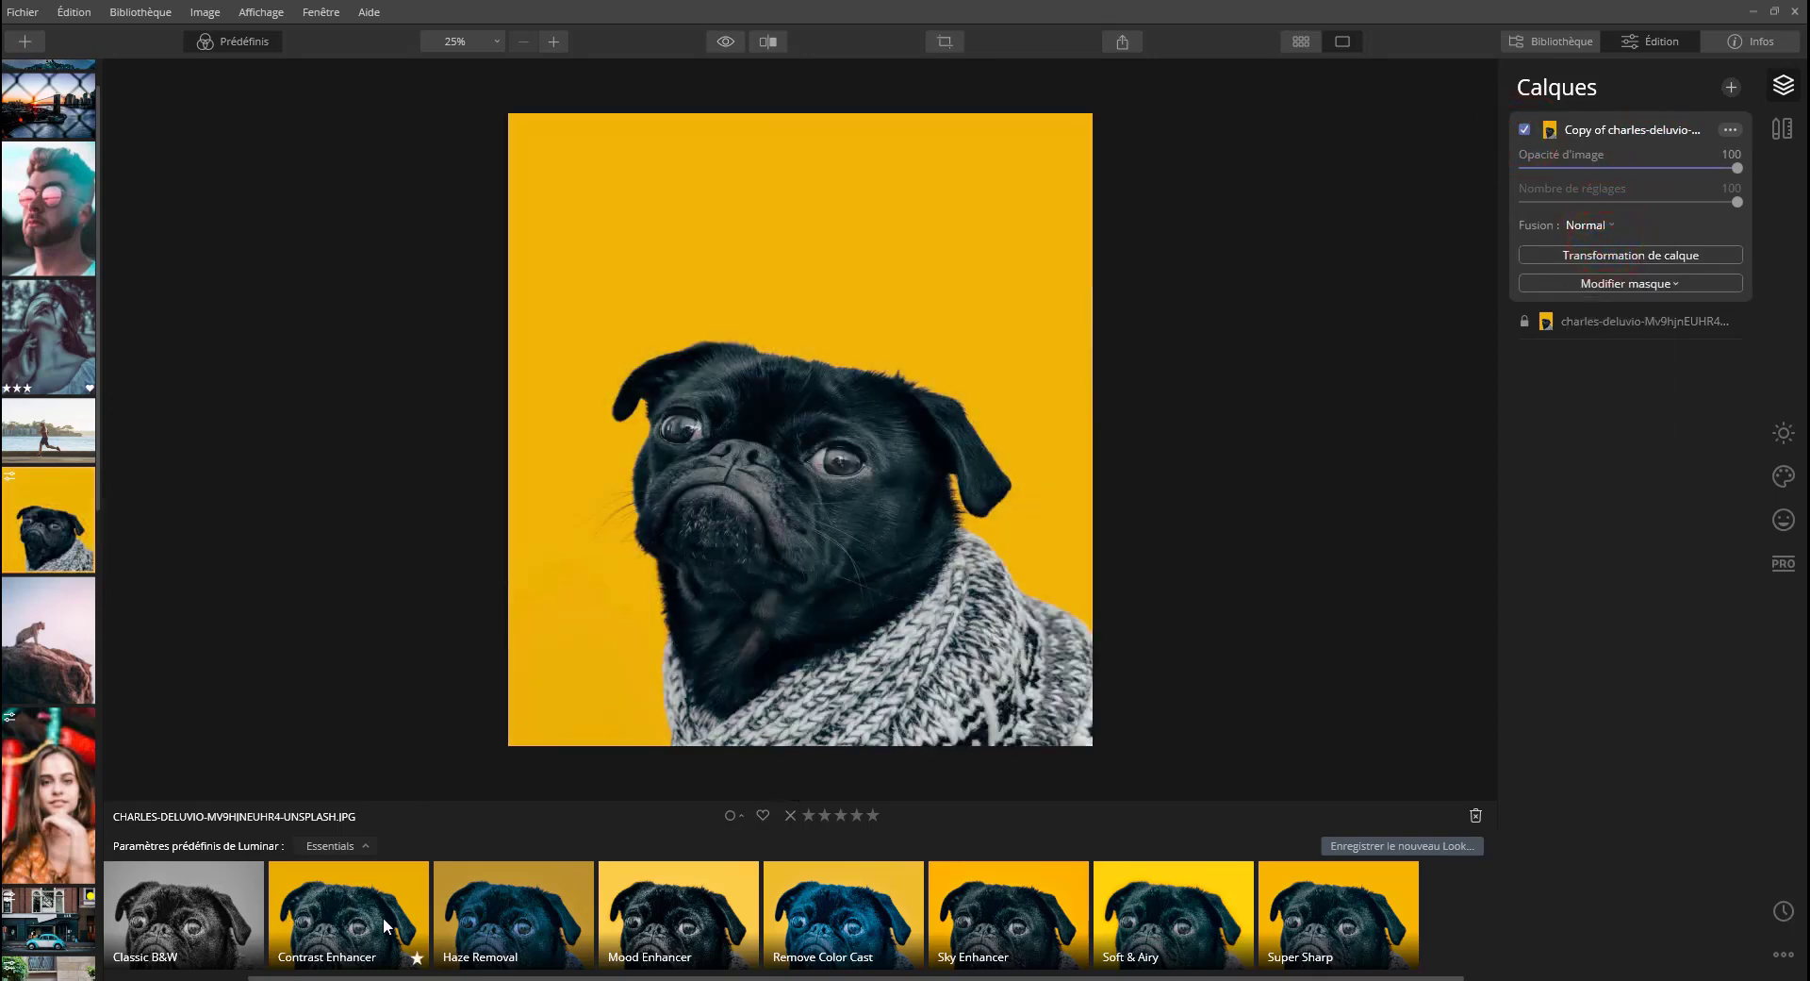
Apply the Classic B&W look to the copy layer and test its adjustments amount, leaving it at 100.
scroll(415, 913, down, 1)
scroll(415, 913, up, 3)
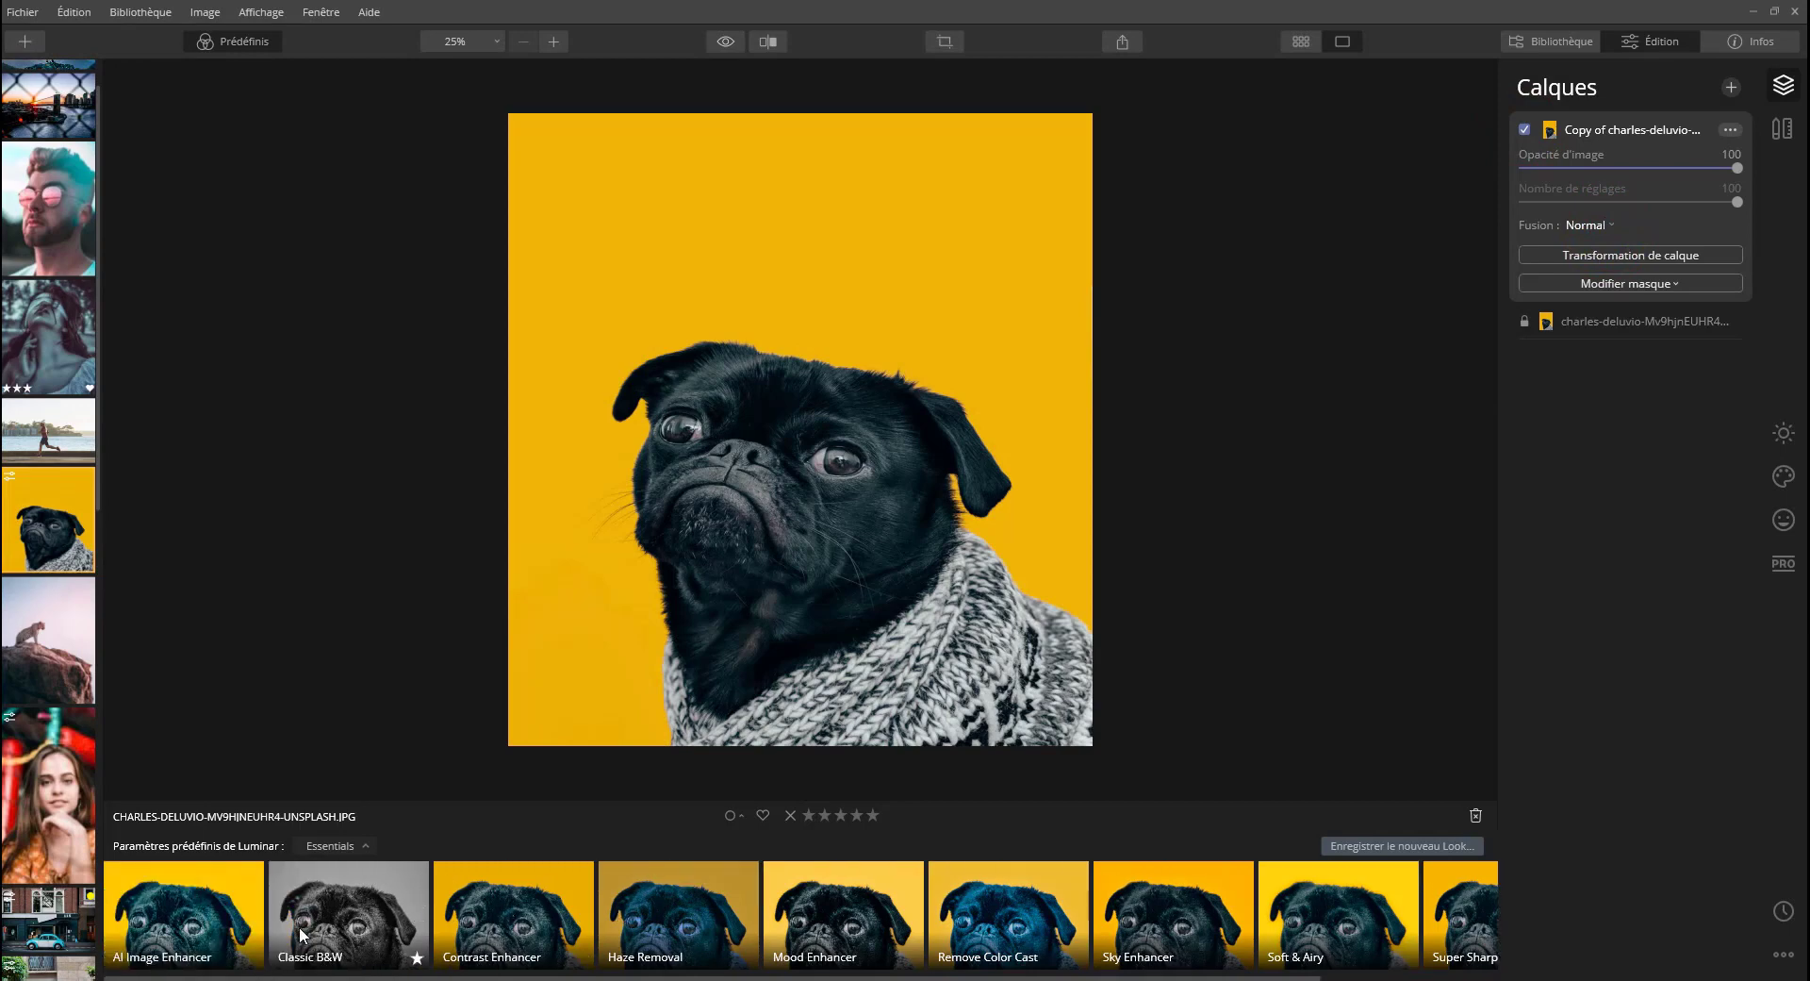
click(335, 911)
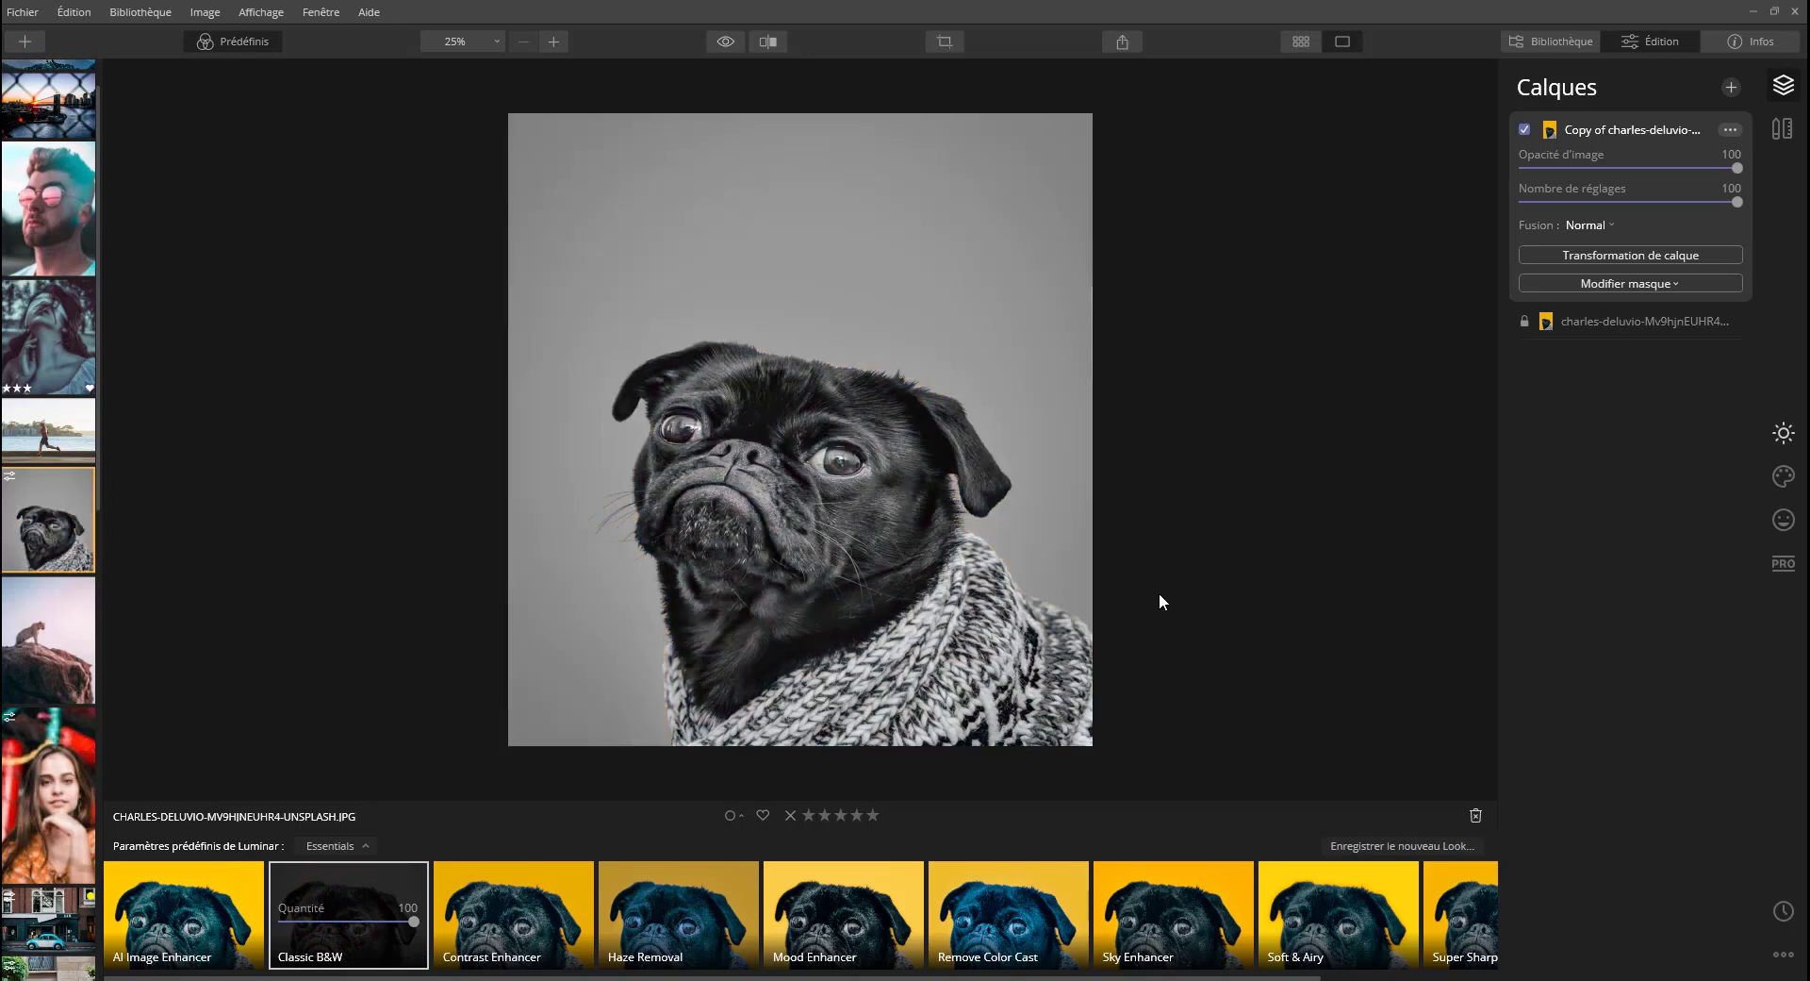
drag(1737, 202, 1694, 208)
Start a brush mask on the copy layer and paint over the dog's head at size 100 and 50% opacity.
click(1648, 280)
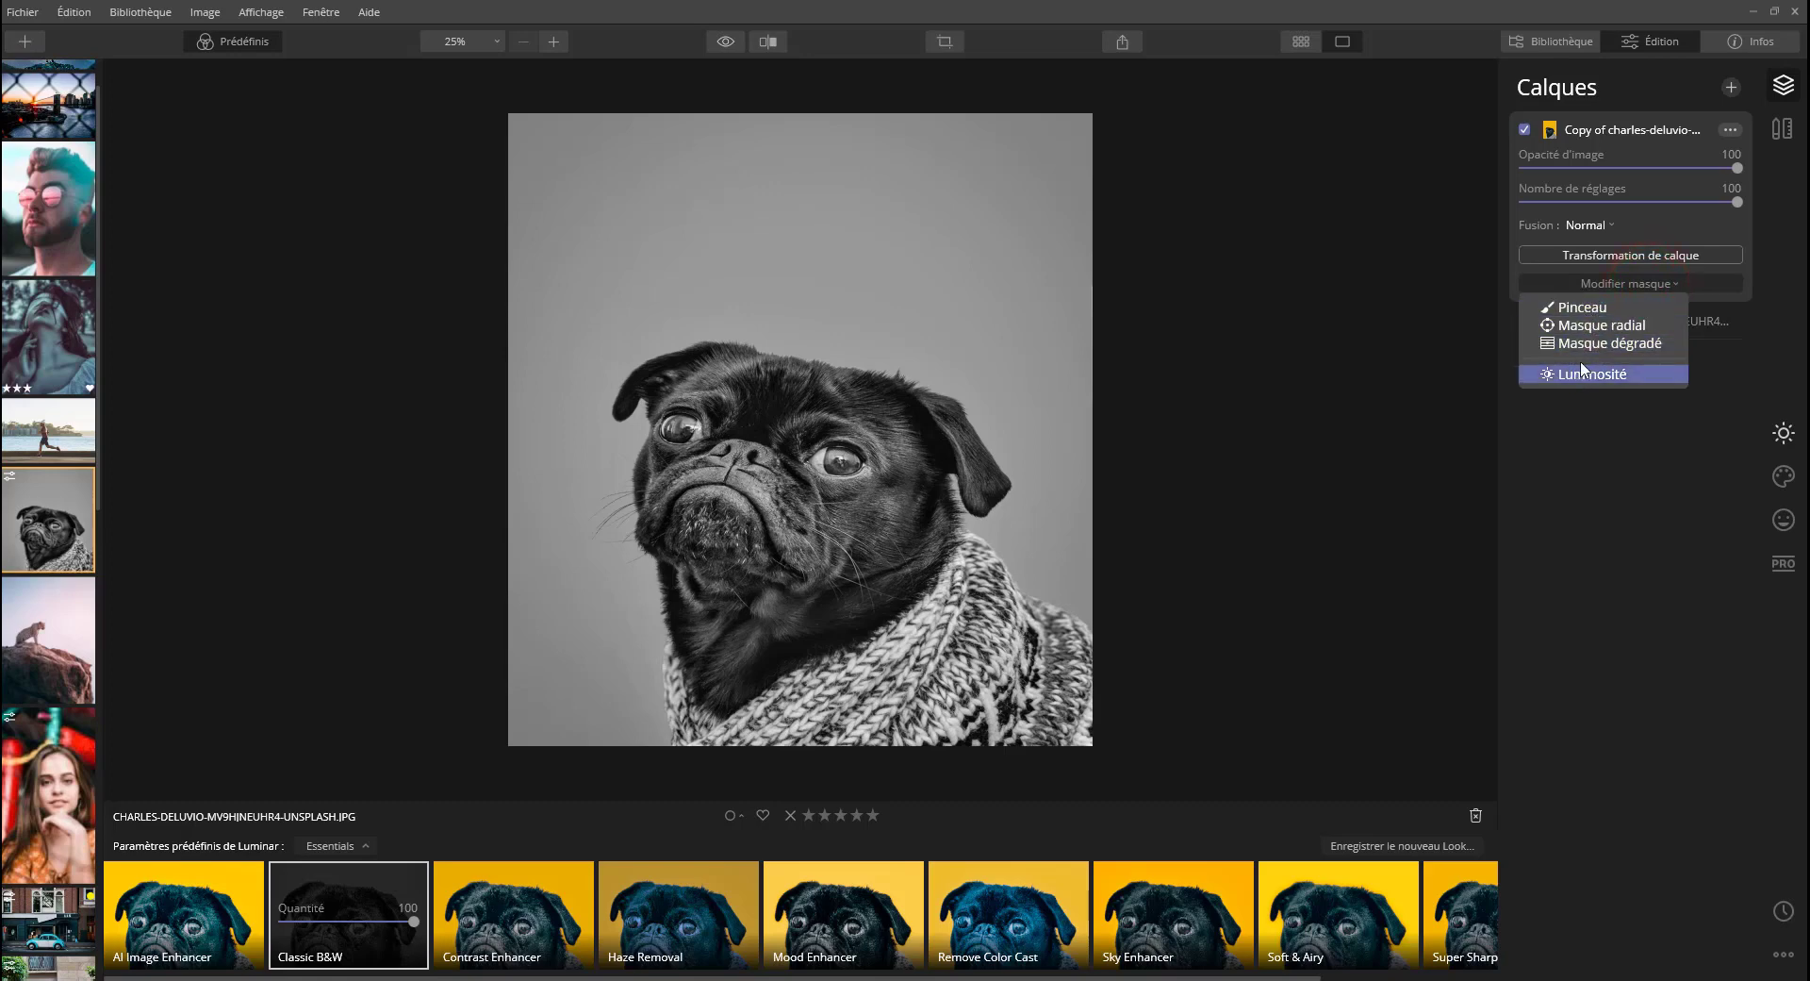
click(1576, 307)
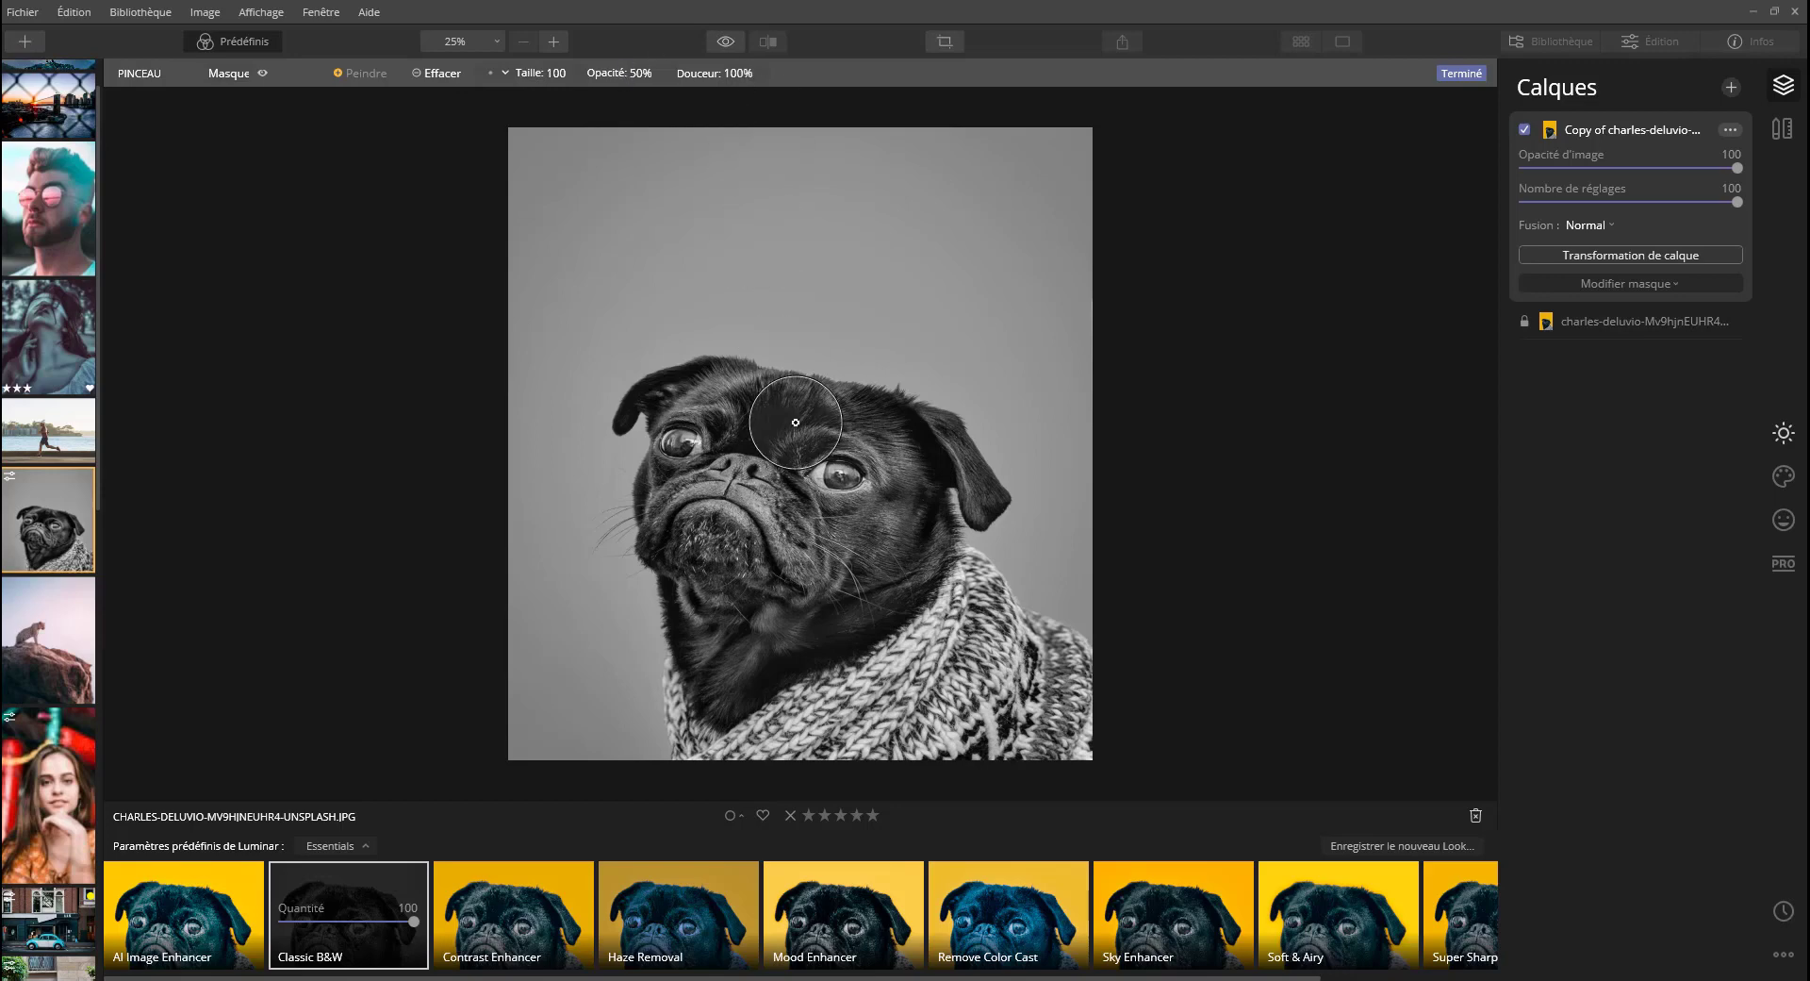
right_click(789, 472)
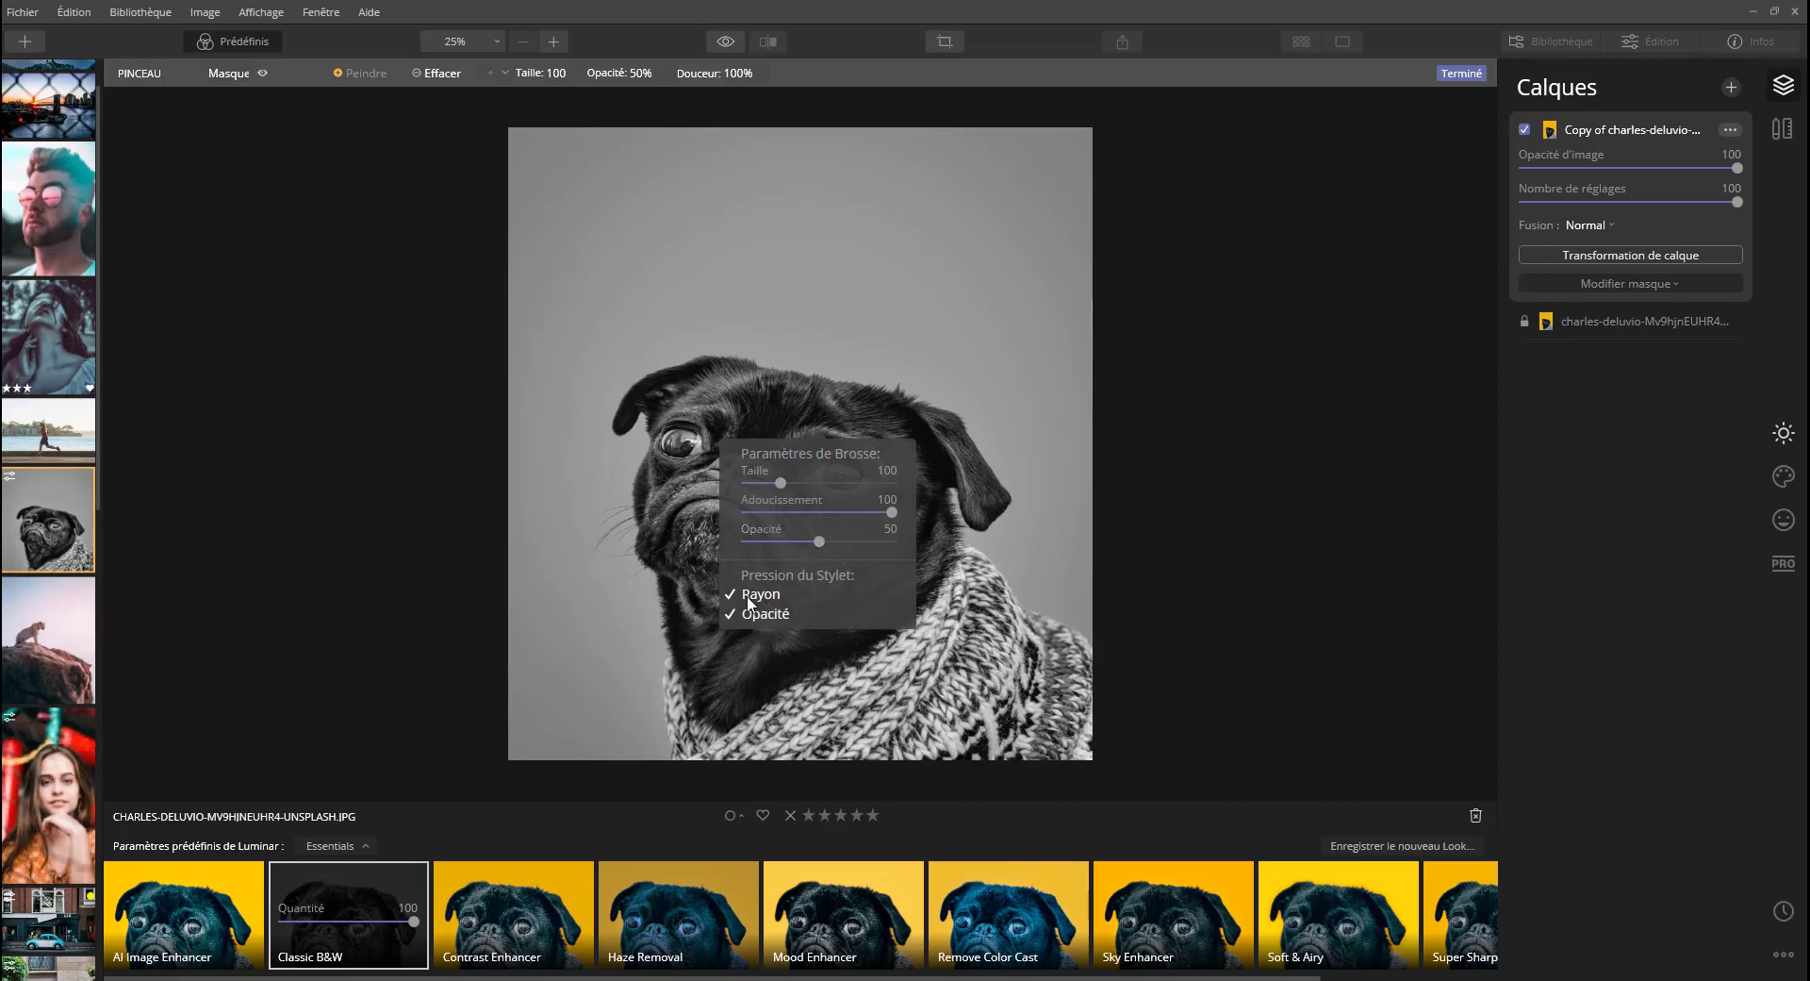
click(326, 483)
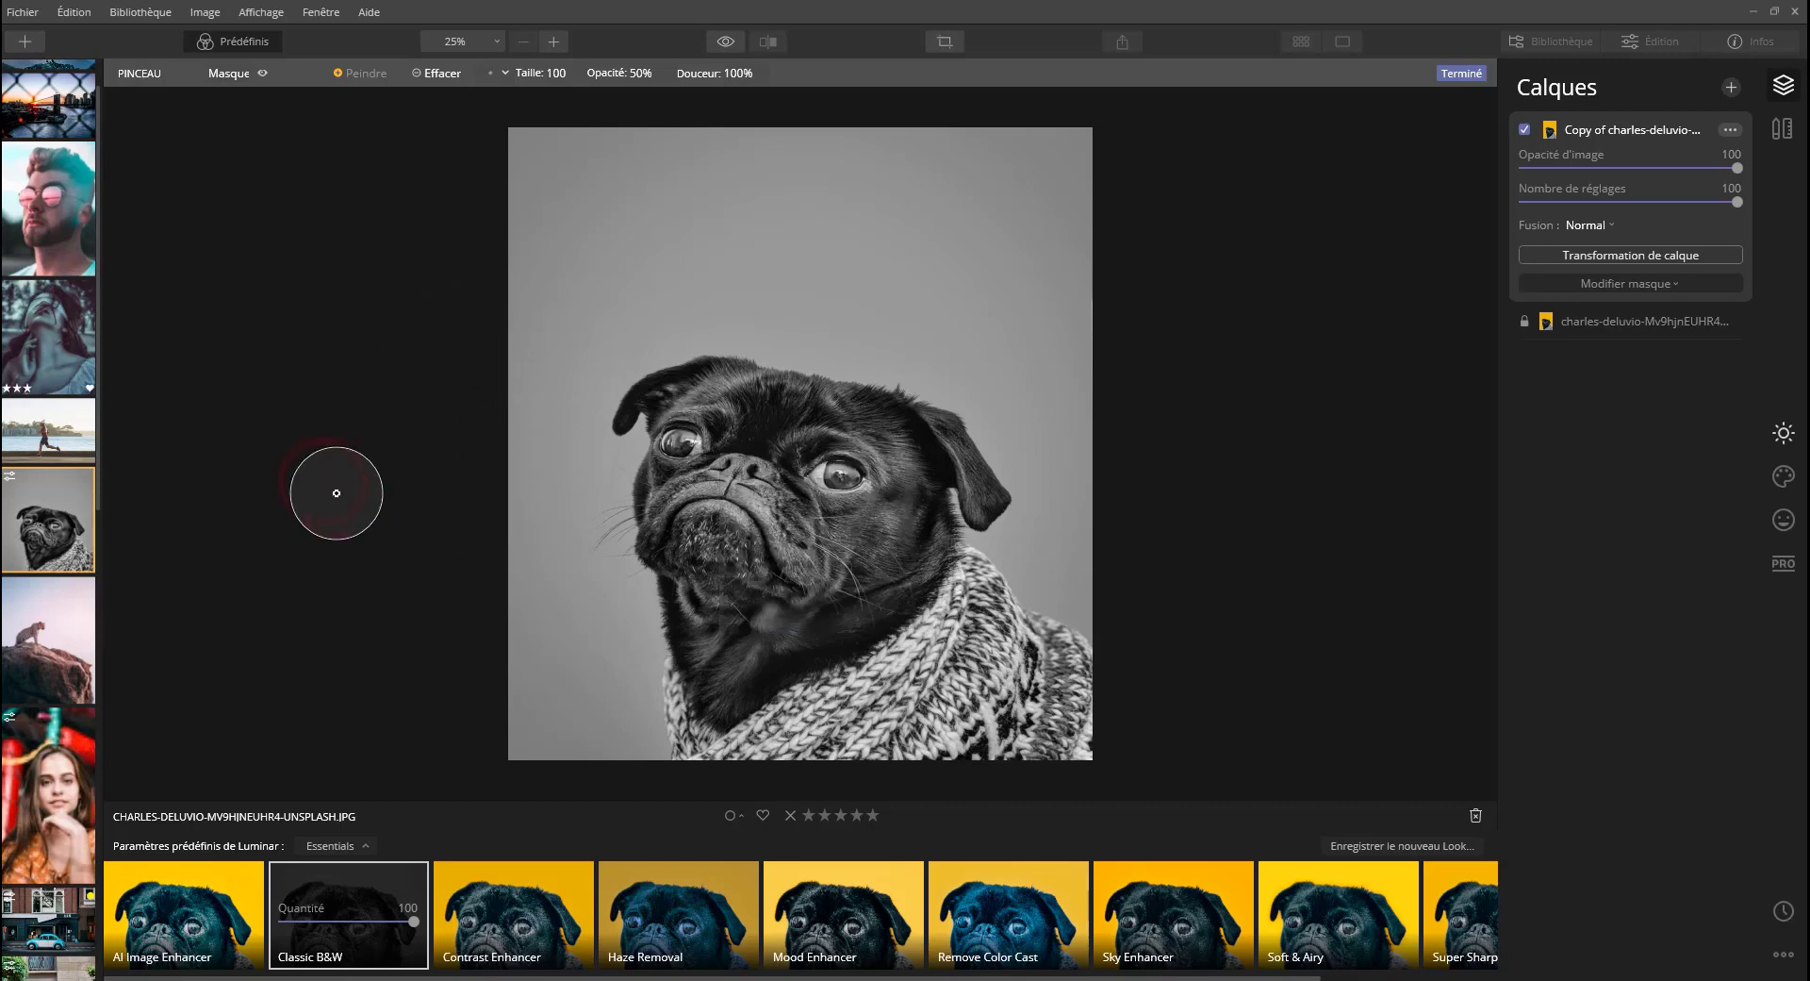
click(769, 407)
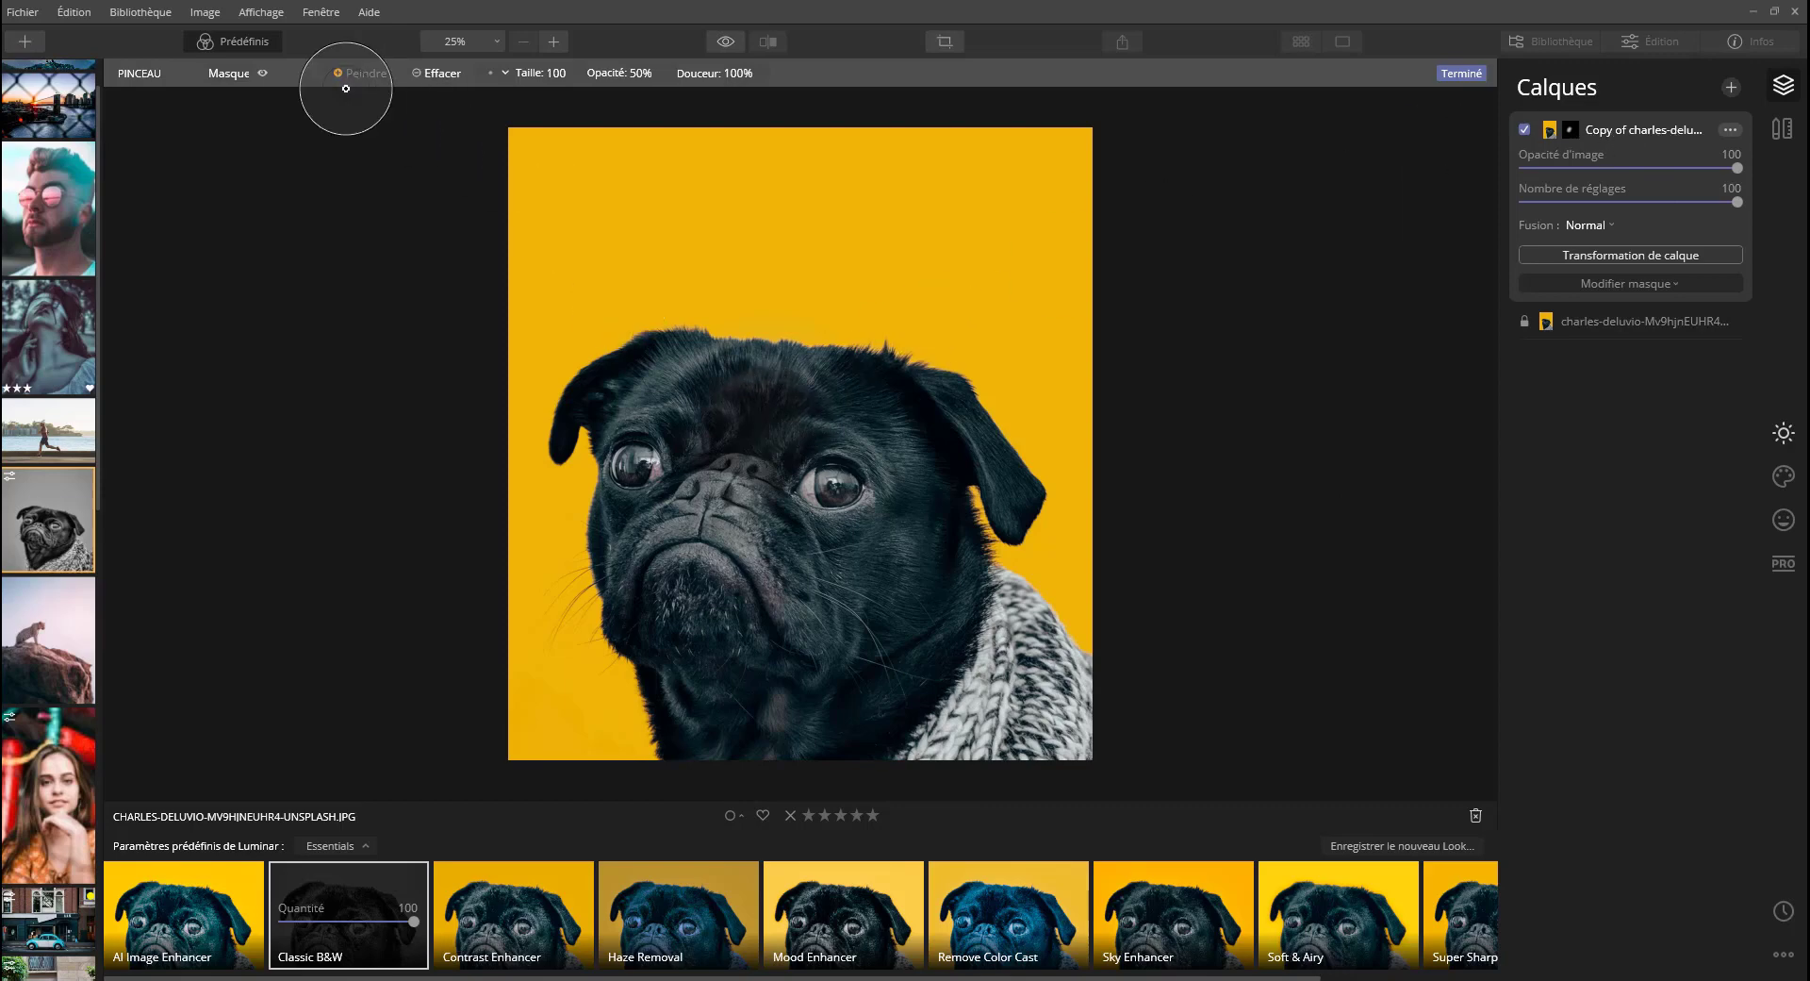
click(719, 478)
mouse_move(686, 487)
mouse_down()
mouse_move(891, 592)
mouse_move(846, 361)
mouse_move(669, 419)
mouse_move(870, 605)
mouse_move(885, 341)
mouse_move(672, 587)
mouse_move(824, 387)
mouse_up()
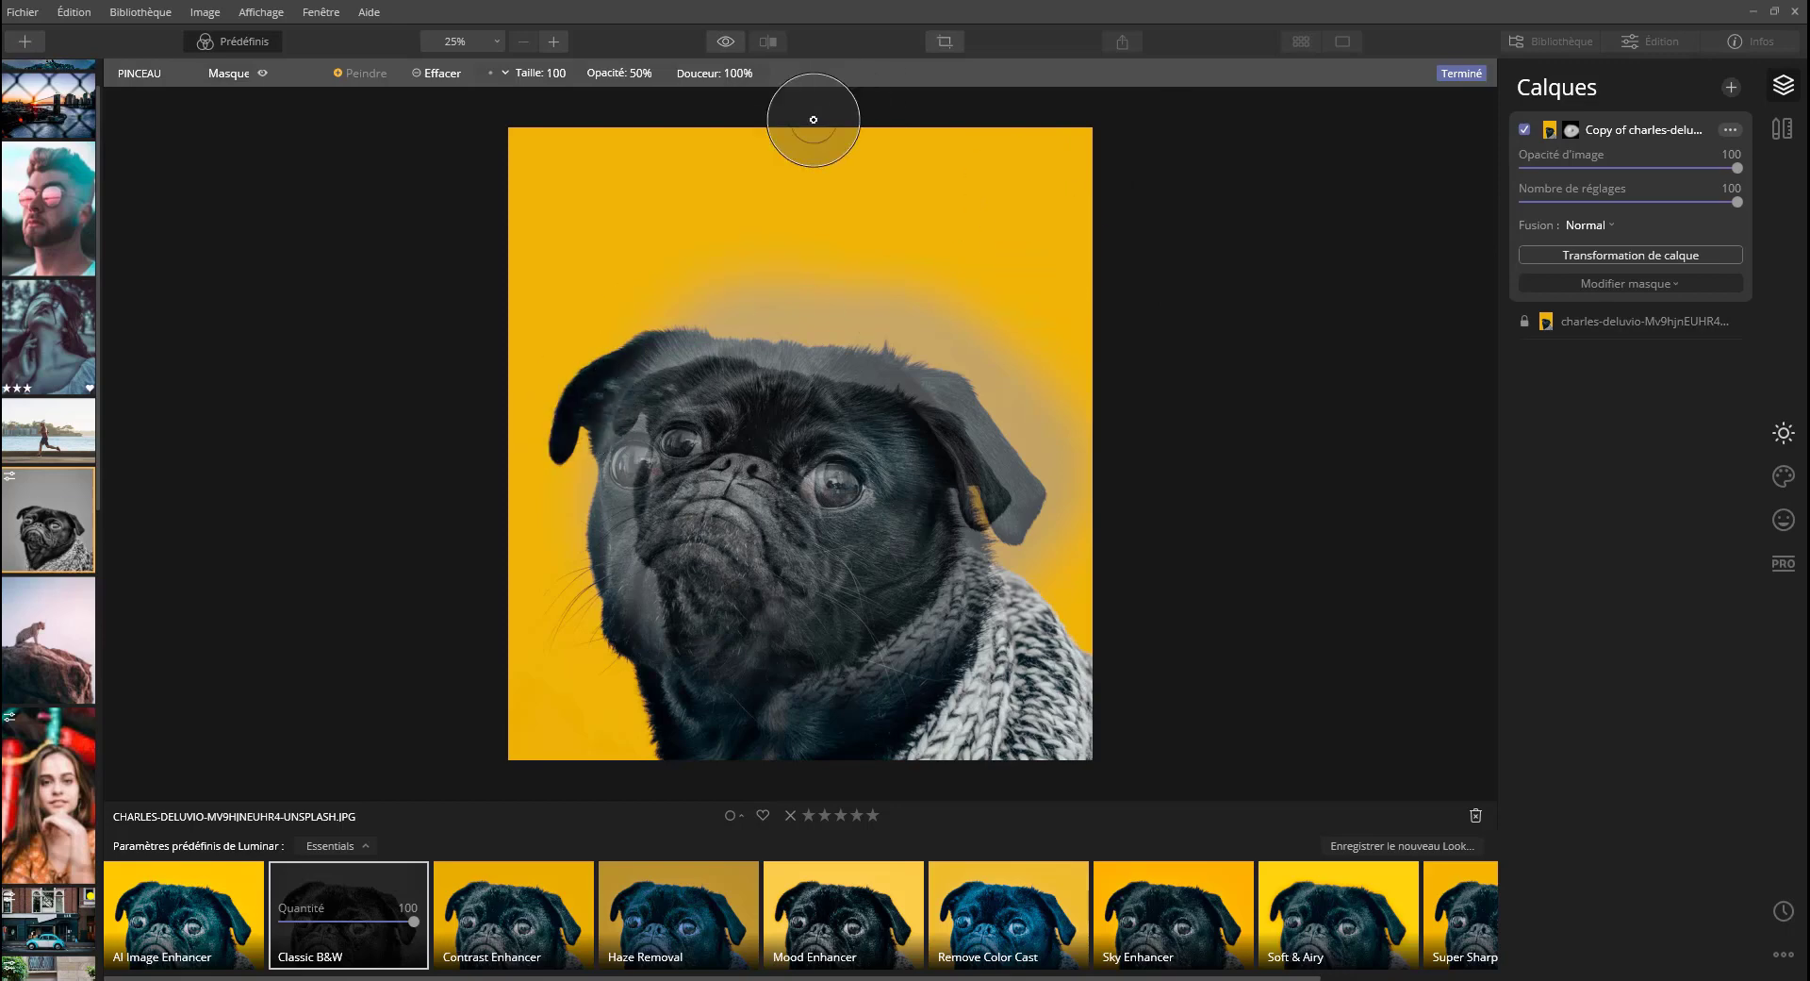
Set the mask brush to 100% opacity and size 233, and paint the mask over the whole image.
click(658, 72)
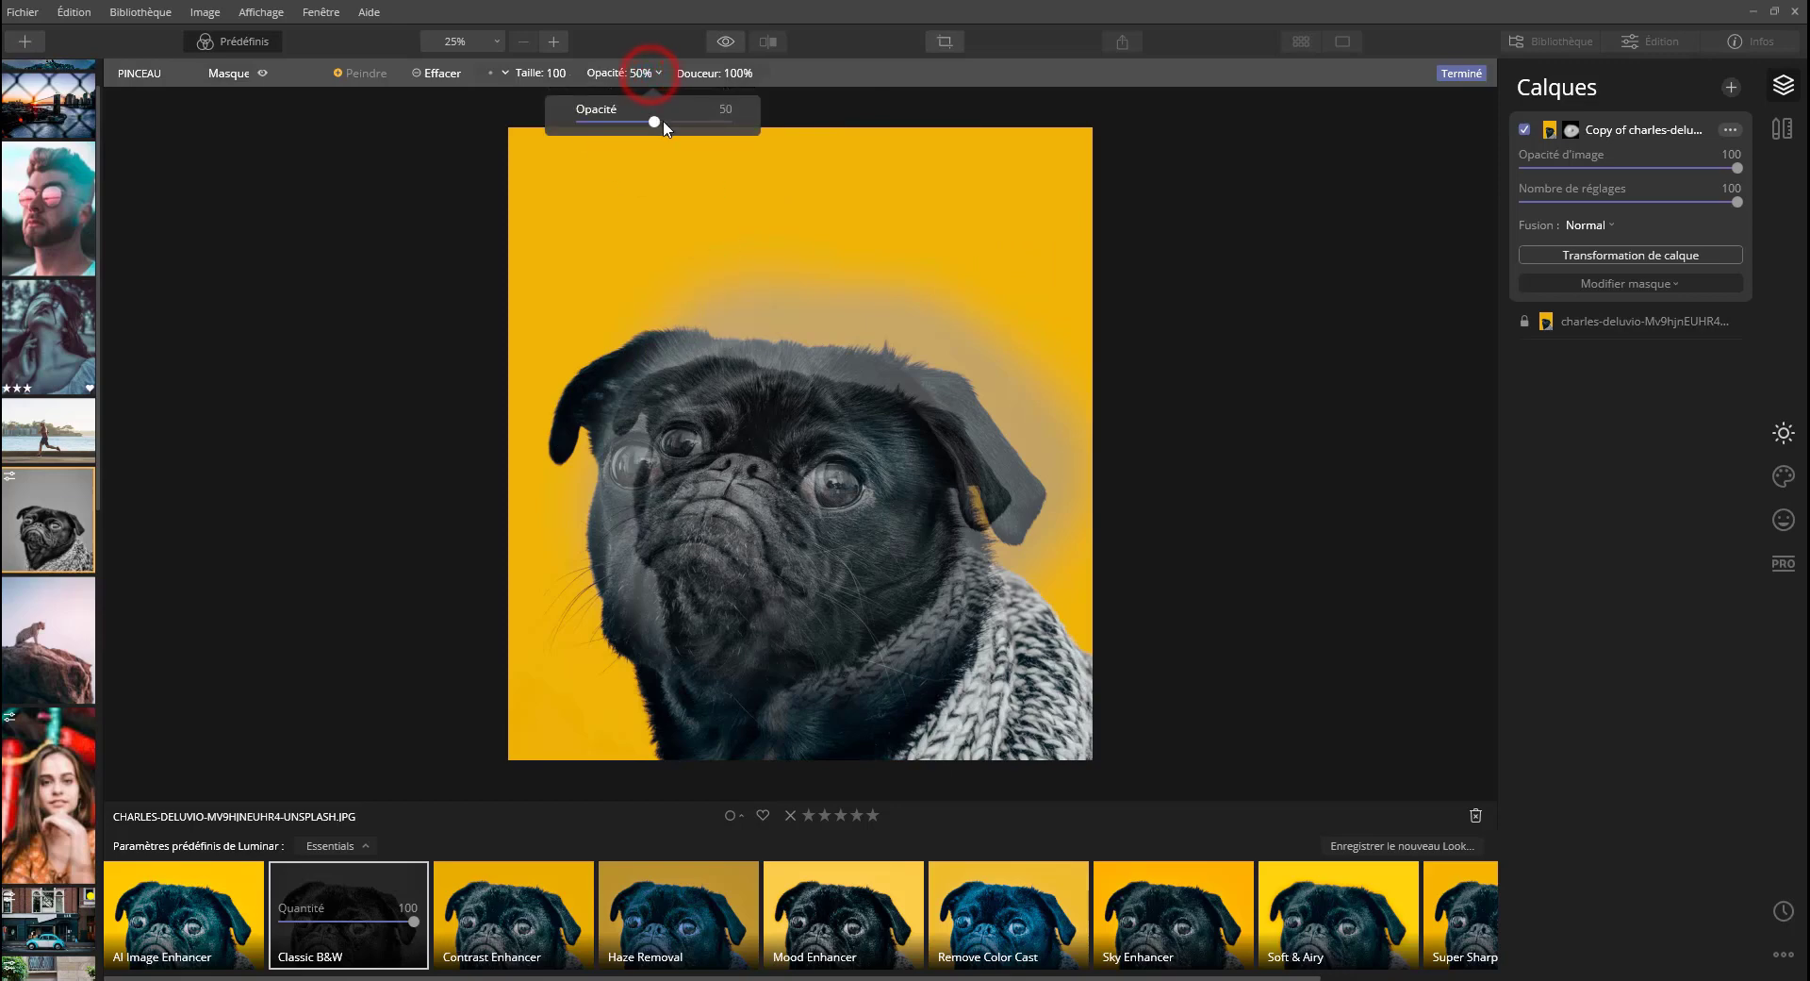
drag(654, 121, 811, 149)
click(1089, 169)
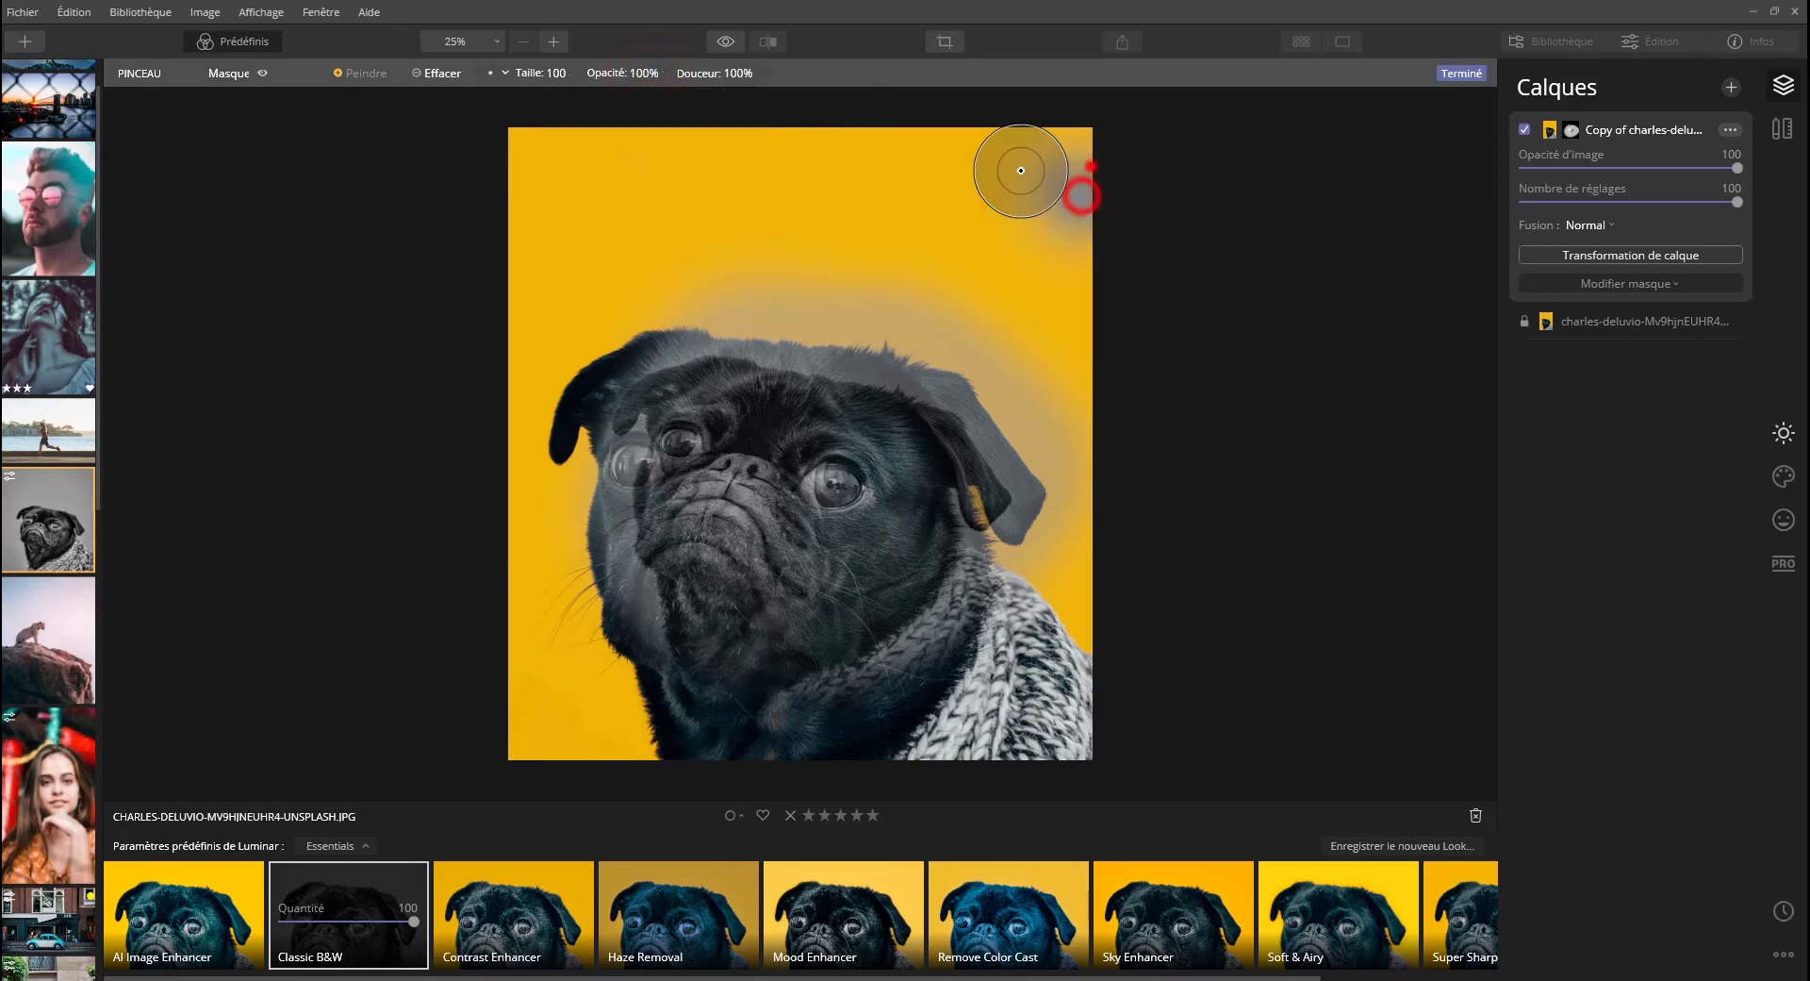
right_click(715, 206)
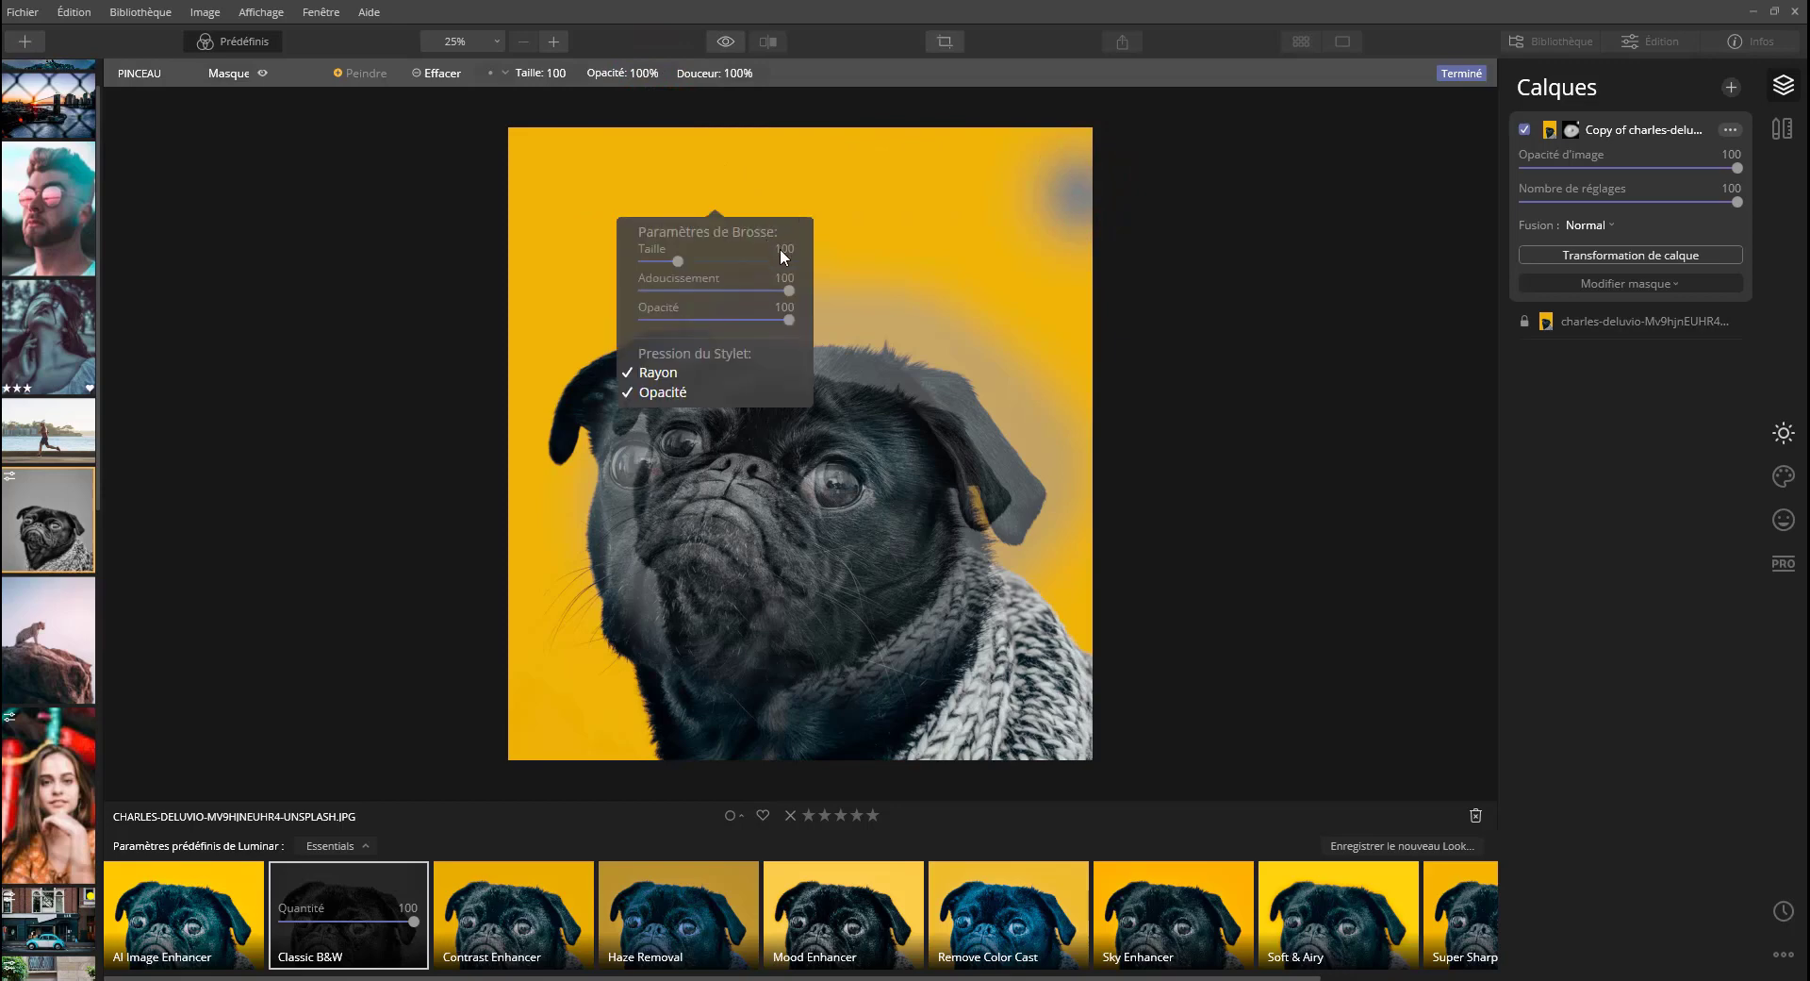
drag(657, 262, 726, 261)
click(526, 188)
mouse_move(531, 186)
mouse_down()
mouse_move(1102, 196)
mouse_move(416, 230)
mouse_move(761, 199)
mouse_move(1090, 203)
mouse_move(1022, 301)
mouse_move(486, 374)
mouse_move(1078, 435)
mouse_move(913, 511)
mouse_move(522, 598)
mouse_move(523, 667)
mouse_move(1073, 692)
mouse_move(1050, 613)
mouse_move(469, 608)
mouse_move(573, 397)
mouse_move(496, 596)
mouse_move(530, 753)
mouse_move(1194, 751)
mouse_up()
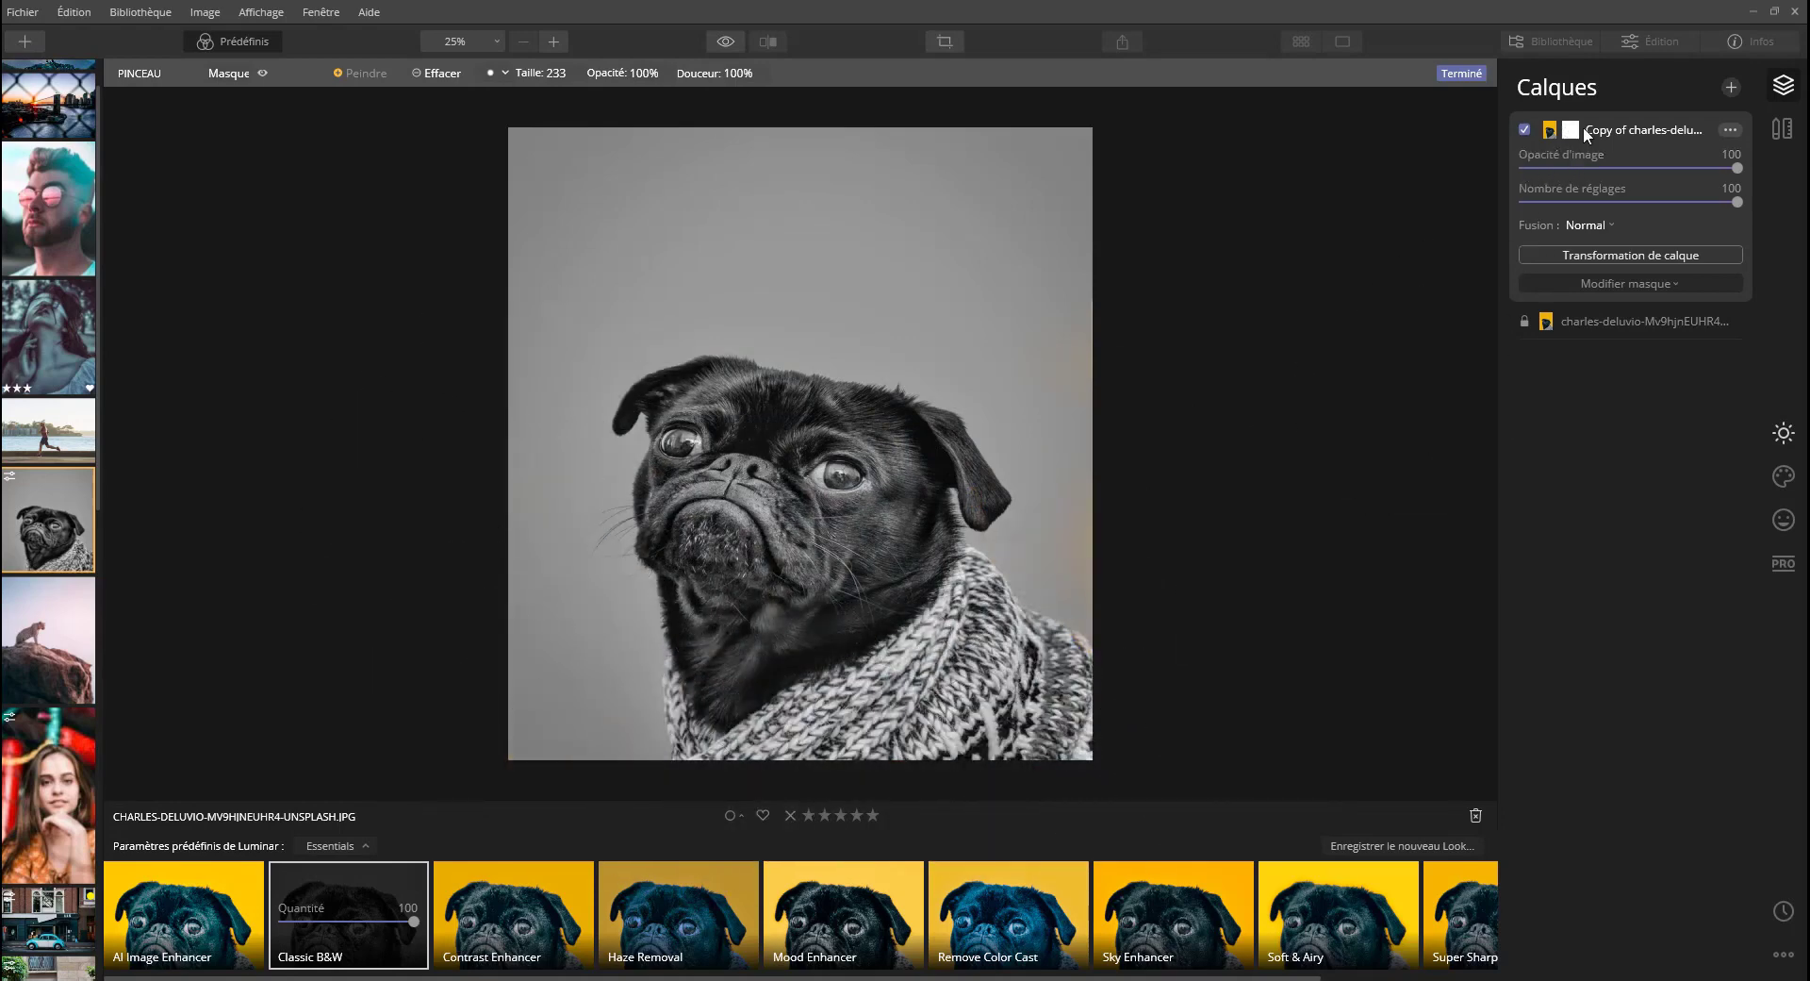
Switch the mask brush to erasing at size 134 and erase the mask across the whole image.
click(433, 72)
right_click(875, 262)
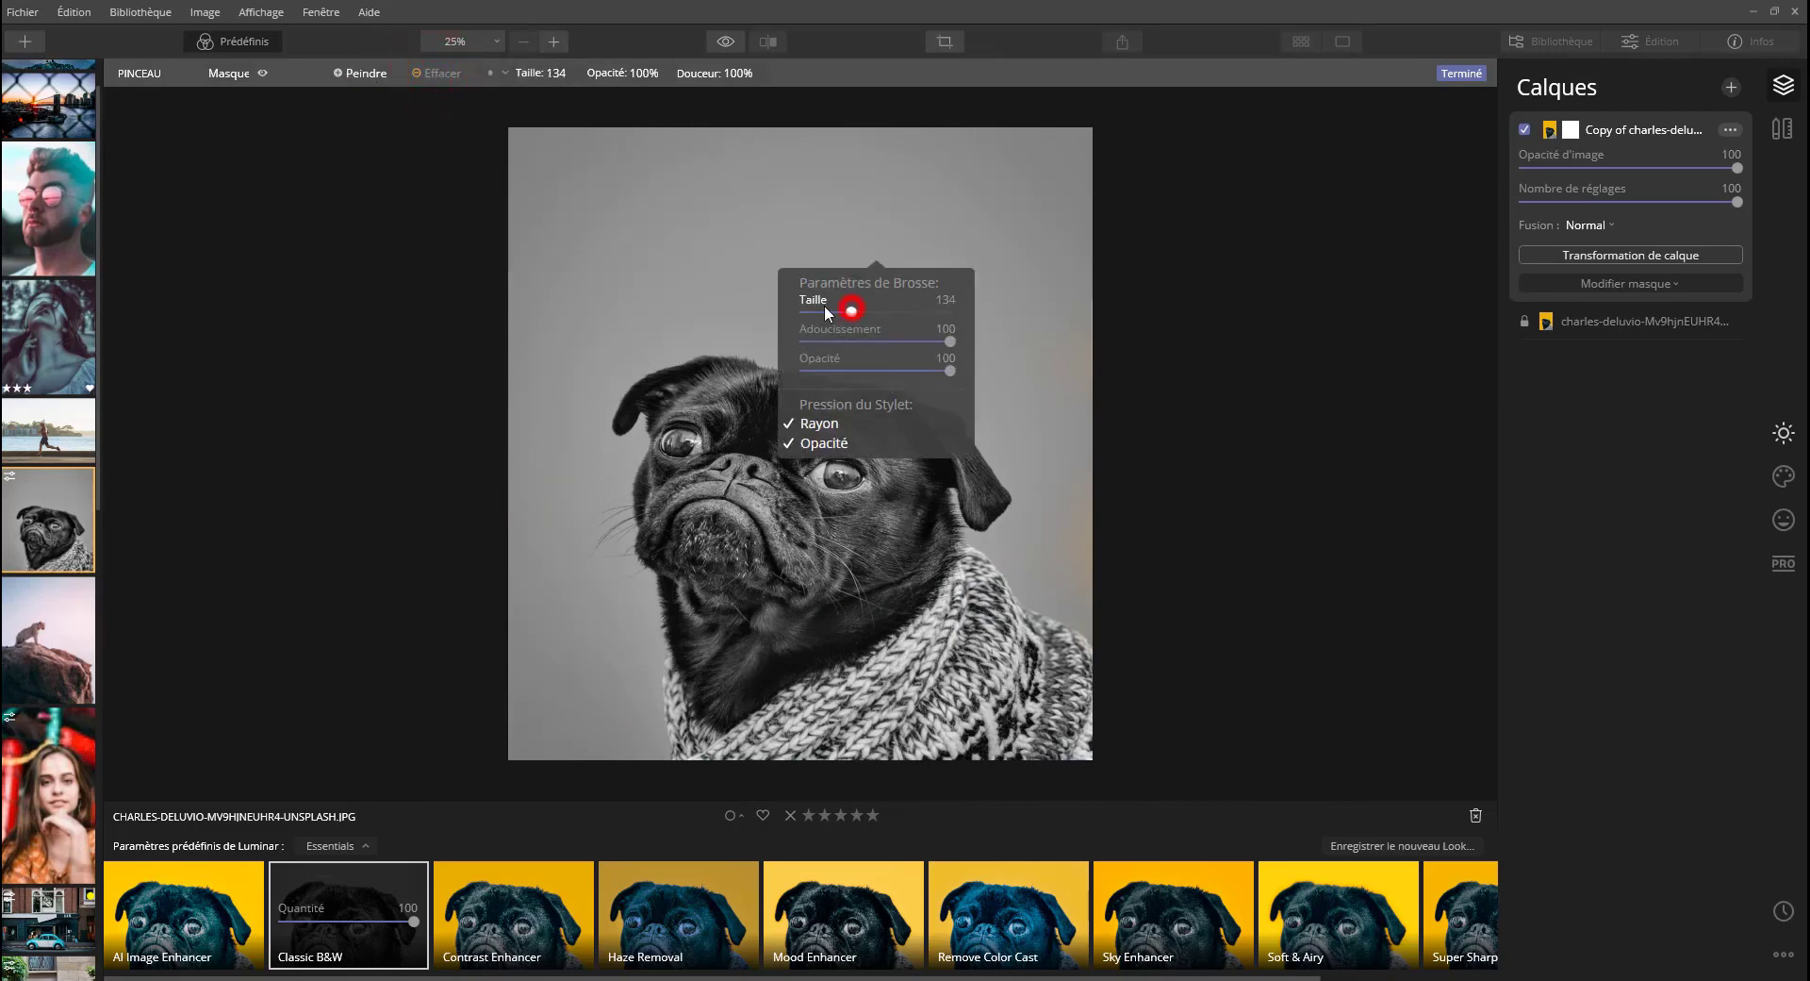
mouse_move(545, 206)
mouse_down()
mouse_move(950, 236)
mouse_move(487, 241)
mouse_move(592, 211)
mouse_move(984, 186)
mouse_move(1177, 197)
mouse_move(1021, 302)
mouse_move(420, 346)
mouse_move(568, 122)
mouse_move(1022, 138)
mouse_move(1185, 344)
mouse_move(696, 383)
mouse_move(478, 441)
mouse_move(695, 420)
mouse_move(1093, 468)
mouse_move(1003, 513)
mouse_move(533, 531)
mouse_move(1112, 577)
mouse_move(439, 658)
mouse_move(768, 748)
mouse_move(1145, 674)
mouse_move(950, 510)
mouse_move(774, 592)
mouse_move(1012, 604)
mouse_move(1189, 538)
mouse_move(1082, 695)
mouse_move(585, 612)
mouse_move(723, 610)
mouse_move(1008, 496)
mouse_move(909, 654)
mouse_up()
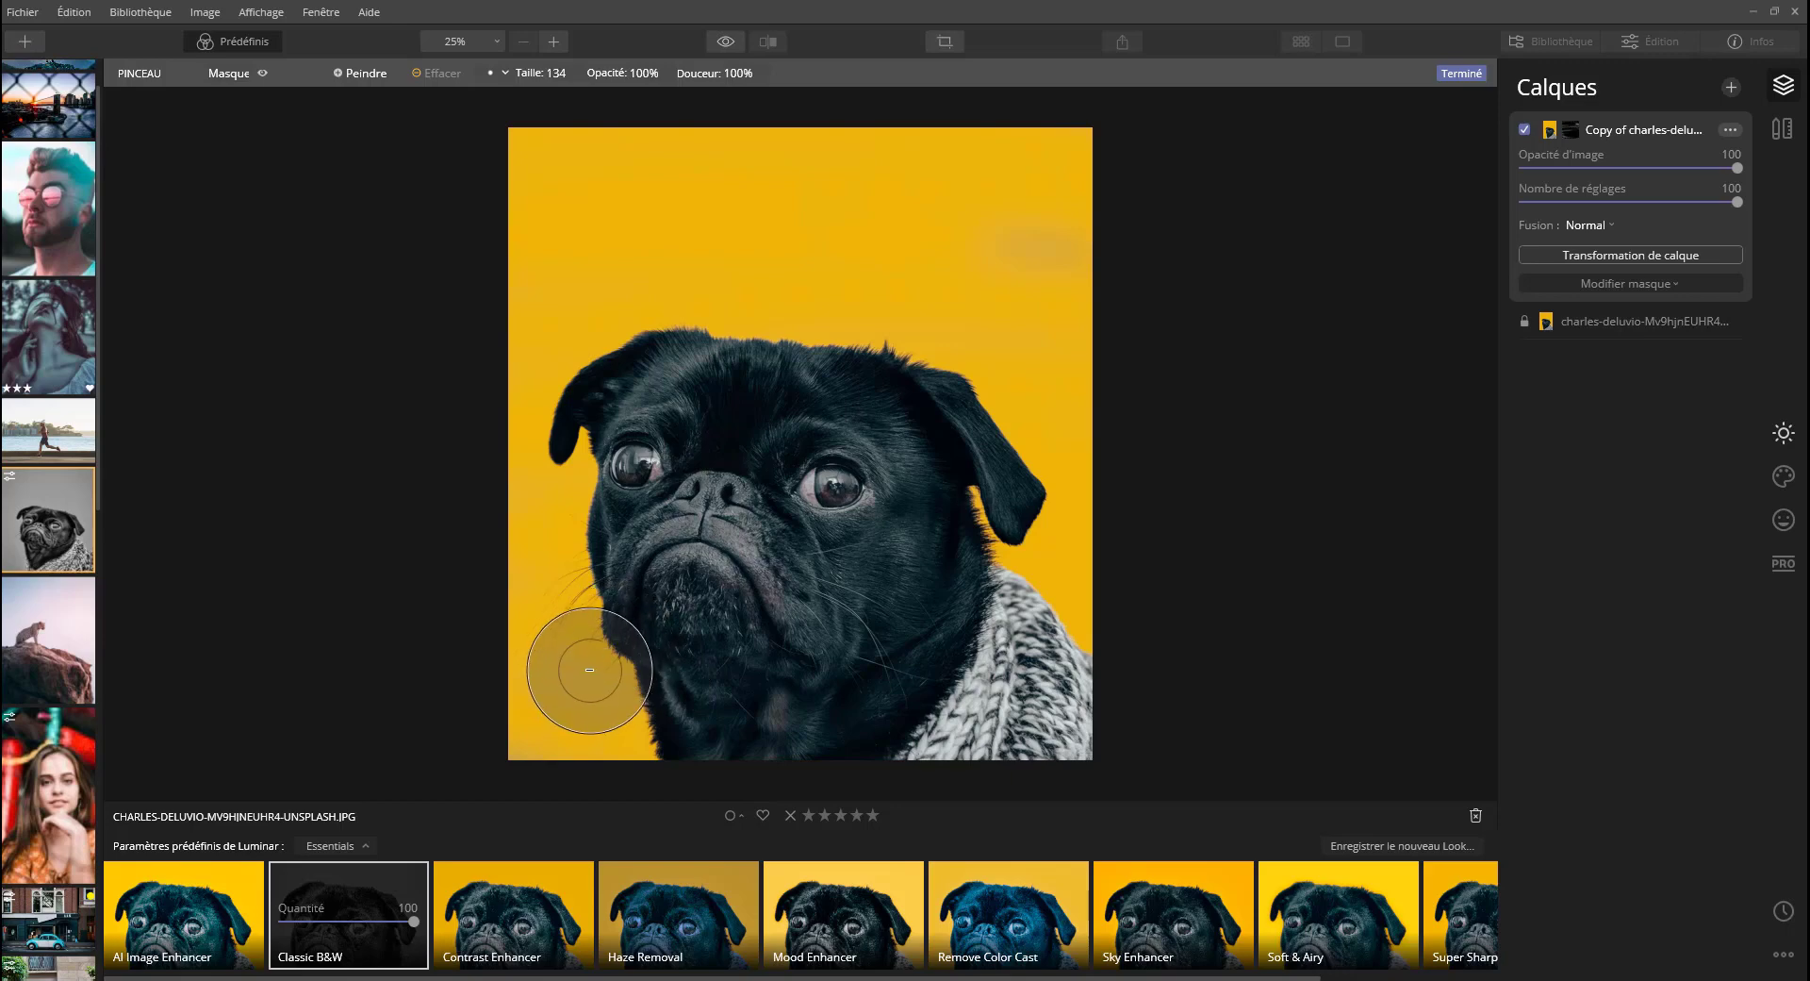
Switch the mask brush back to painting and cover the whole image with the mask again.
click(376, 78)
mouse_move(525, 182)
mouse_down()
mouse_move(970, 170)
mouse_move(1244, 223)
mouse_move(829, 323)
mouse_move(303, 415)
mouse_move(578, 473)
mouse_move(941, 634)
mouse_move(291, 687)
mouse_up()
right_click(241, 716)
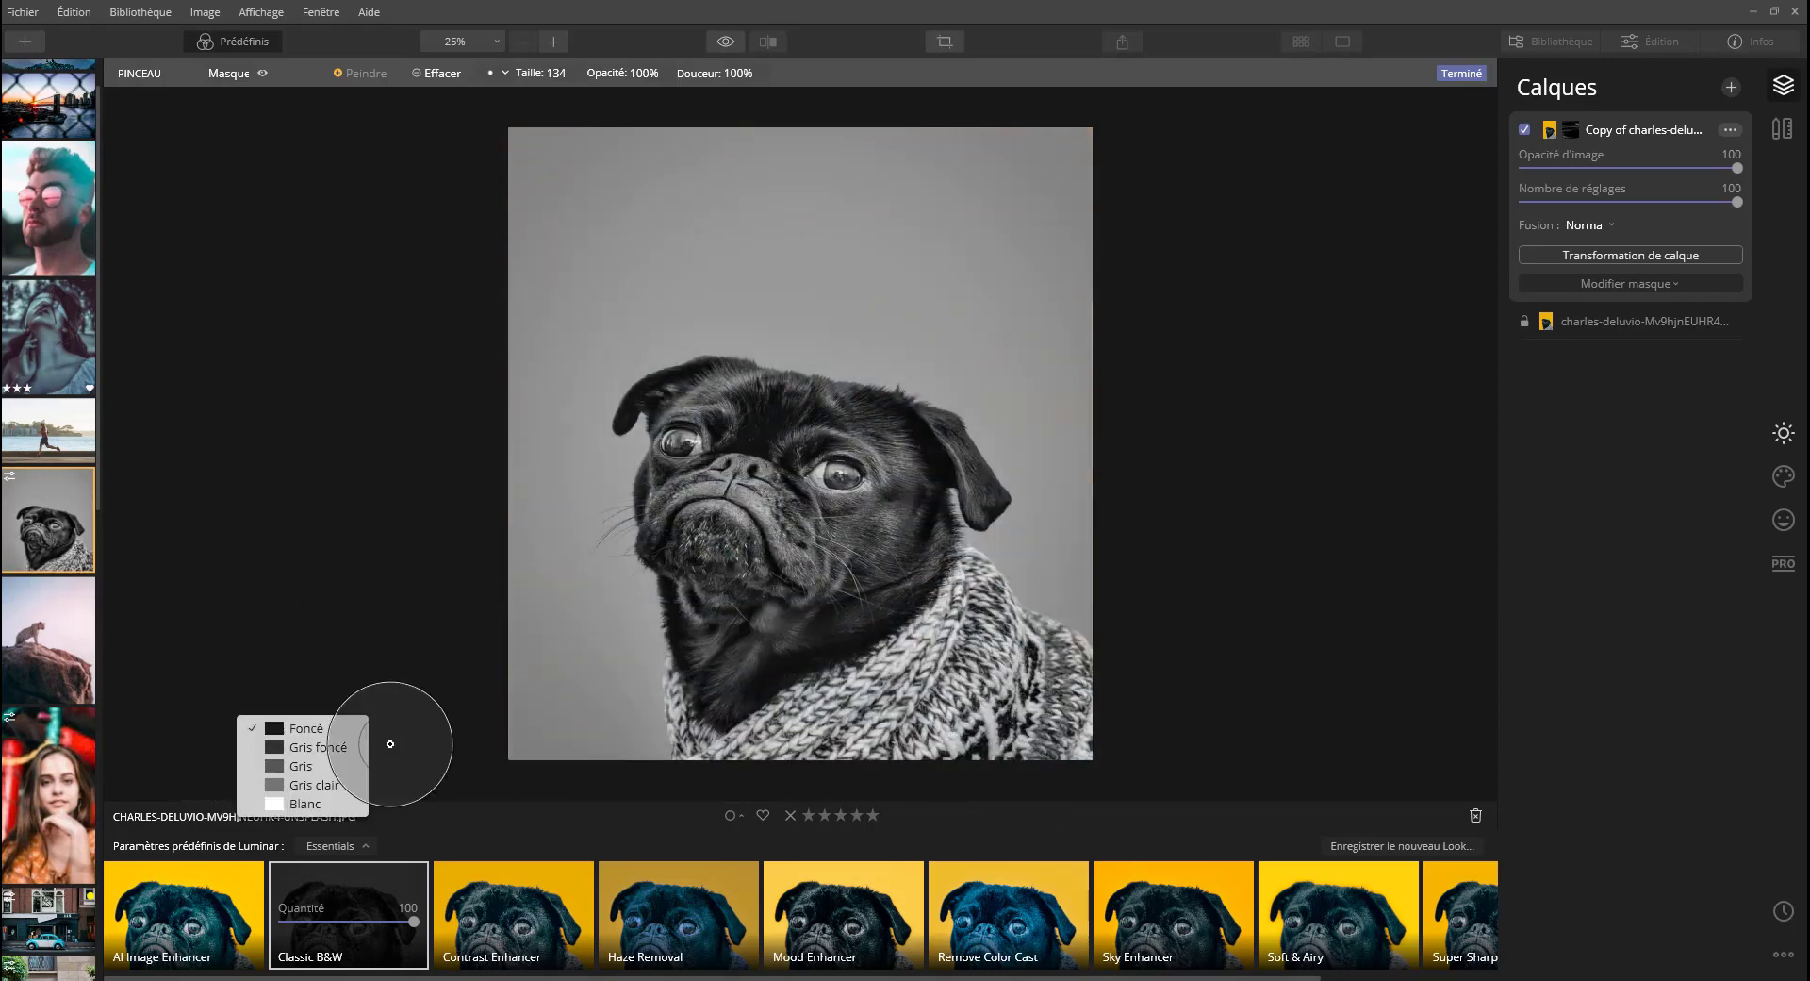
mouse_move(1207, 532)
mouse_down()
mouse_move(957, 516)
mouse_move(928, 430)
mouse_up()
mouse_move(808, 456)
mouse_down()
mouse_move(572, 478)
mouse_move(500, 401)
mouse_move(499, 572)
mouse_up()
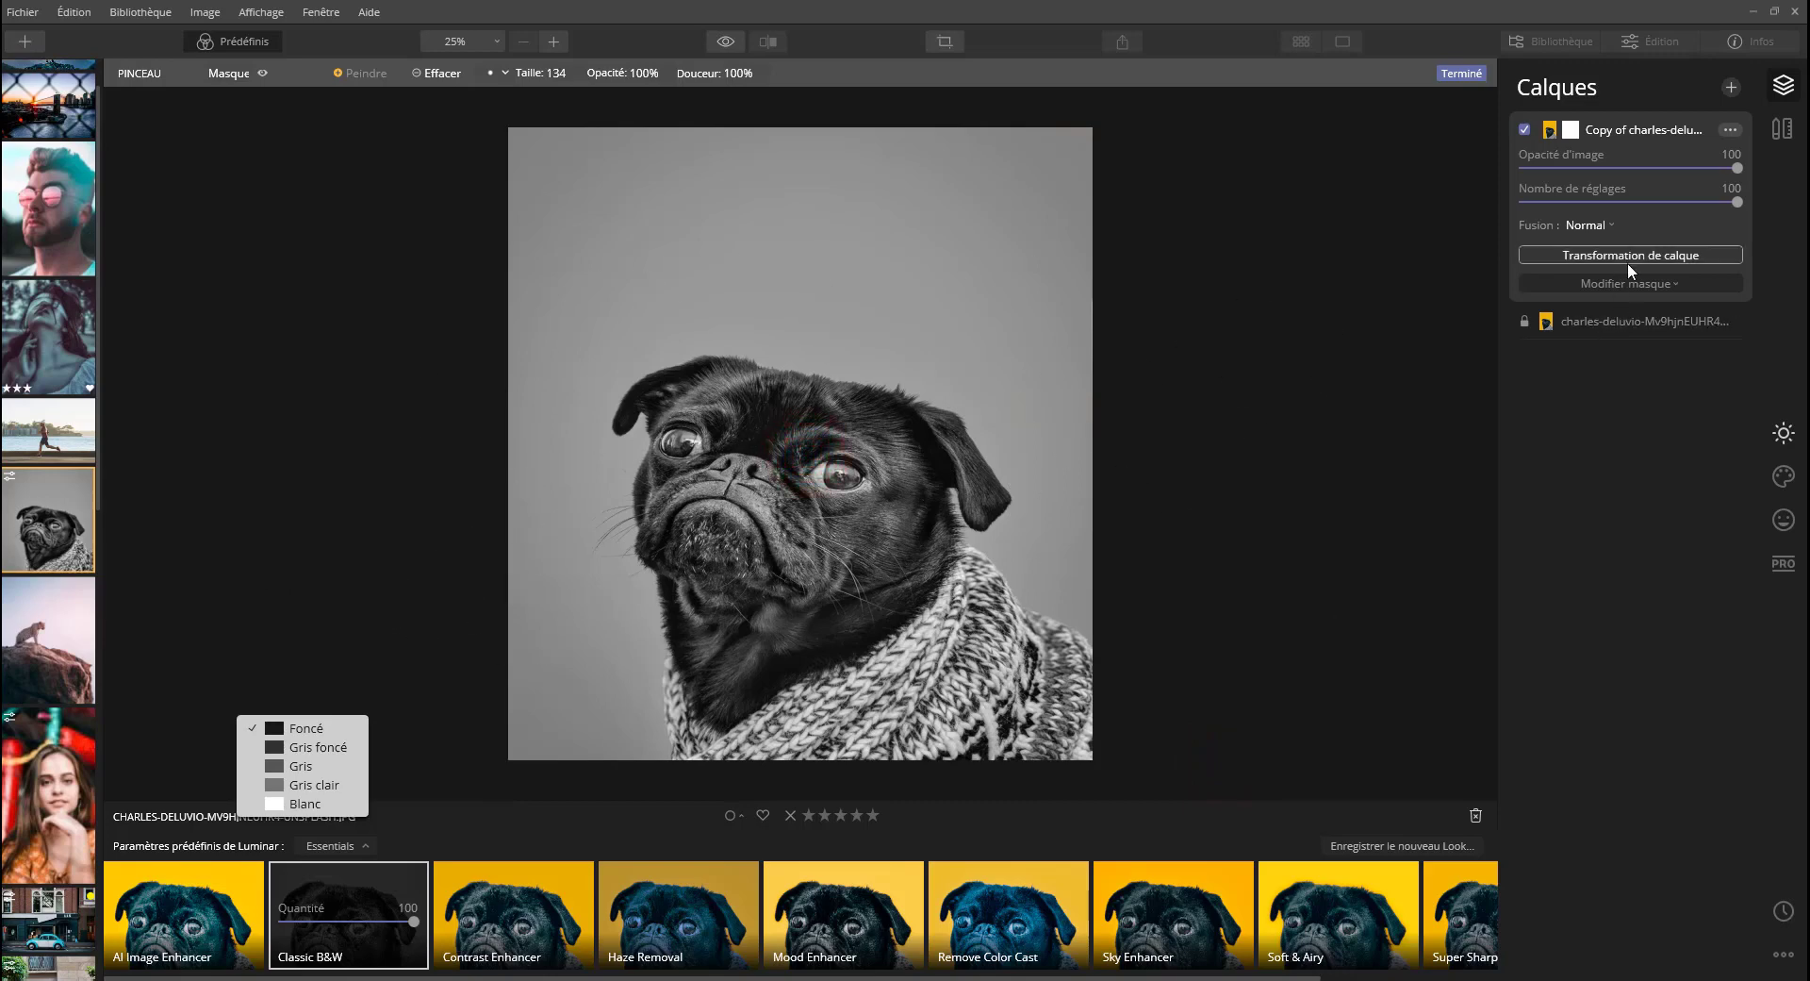
Finish the brush mask and draw a radial mask on the copy layer centred on the dog's face.
click(1618, 285)
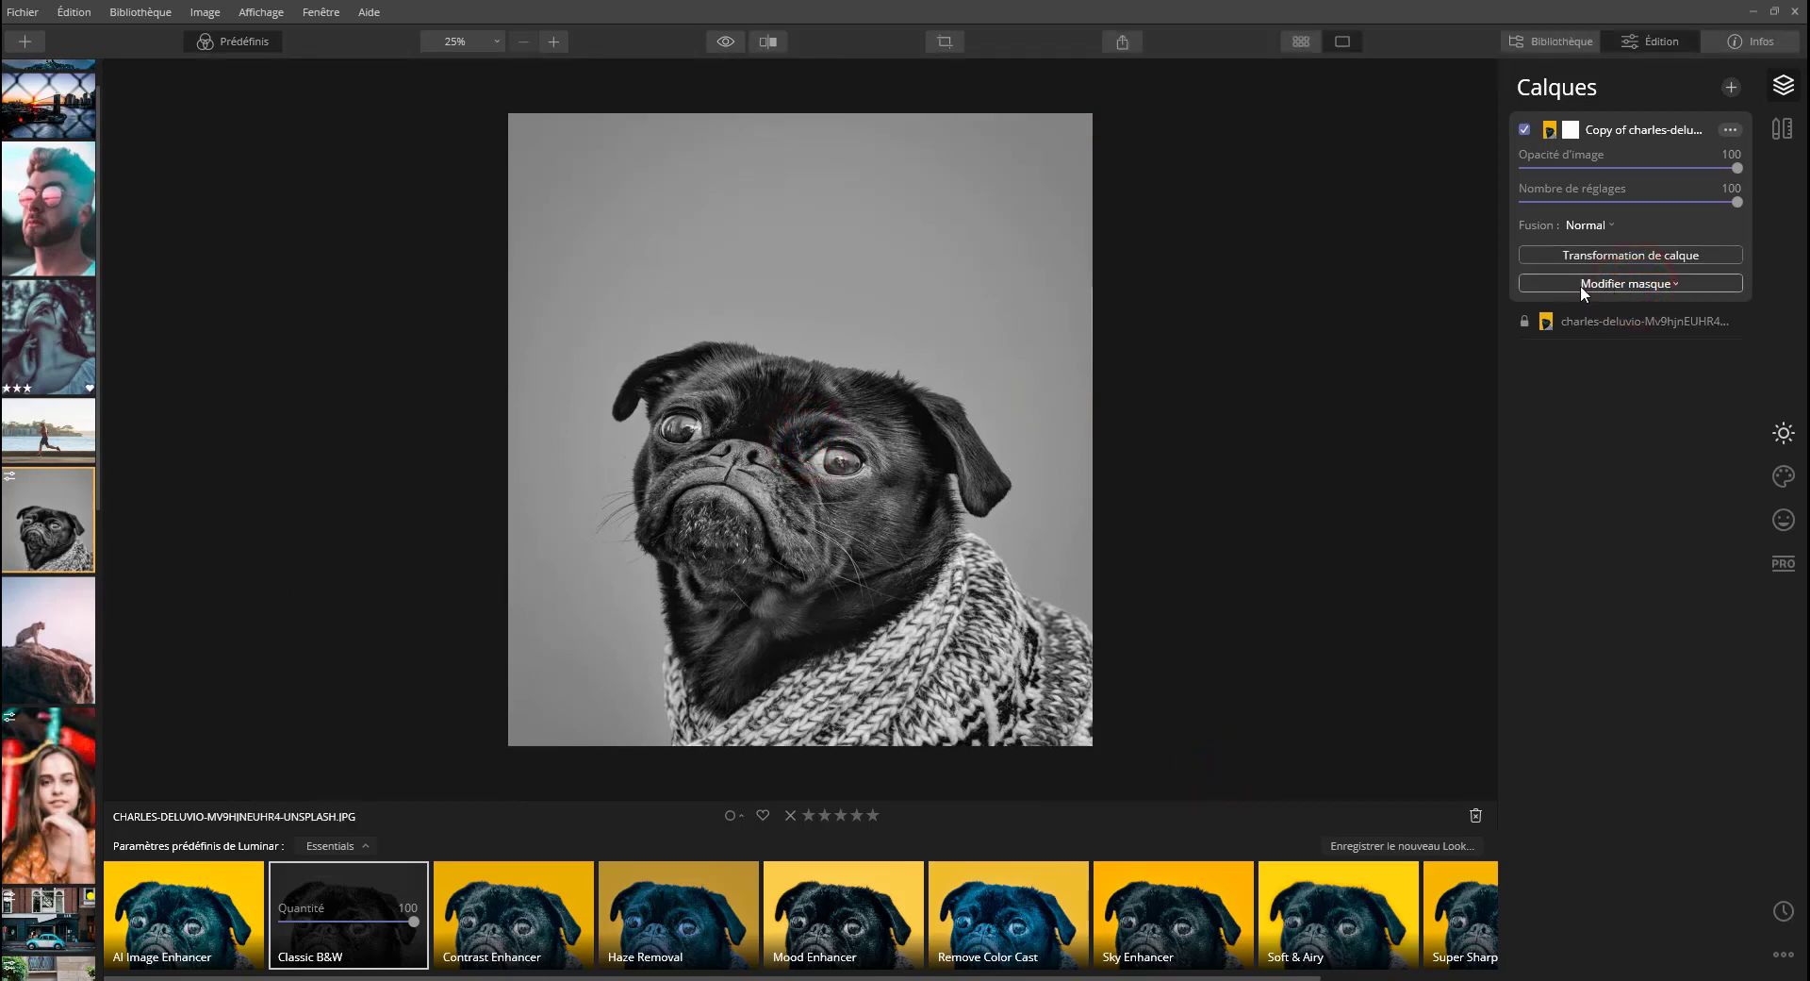
click(1588, 327)
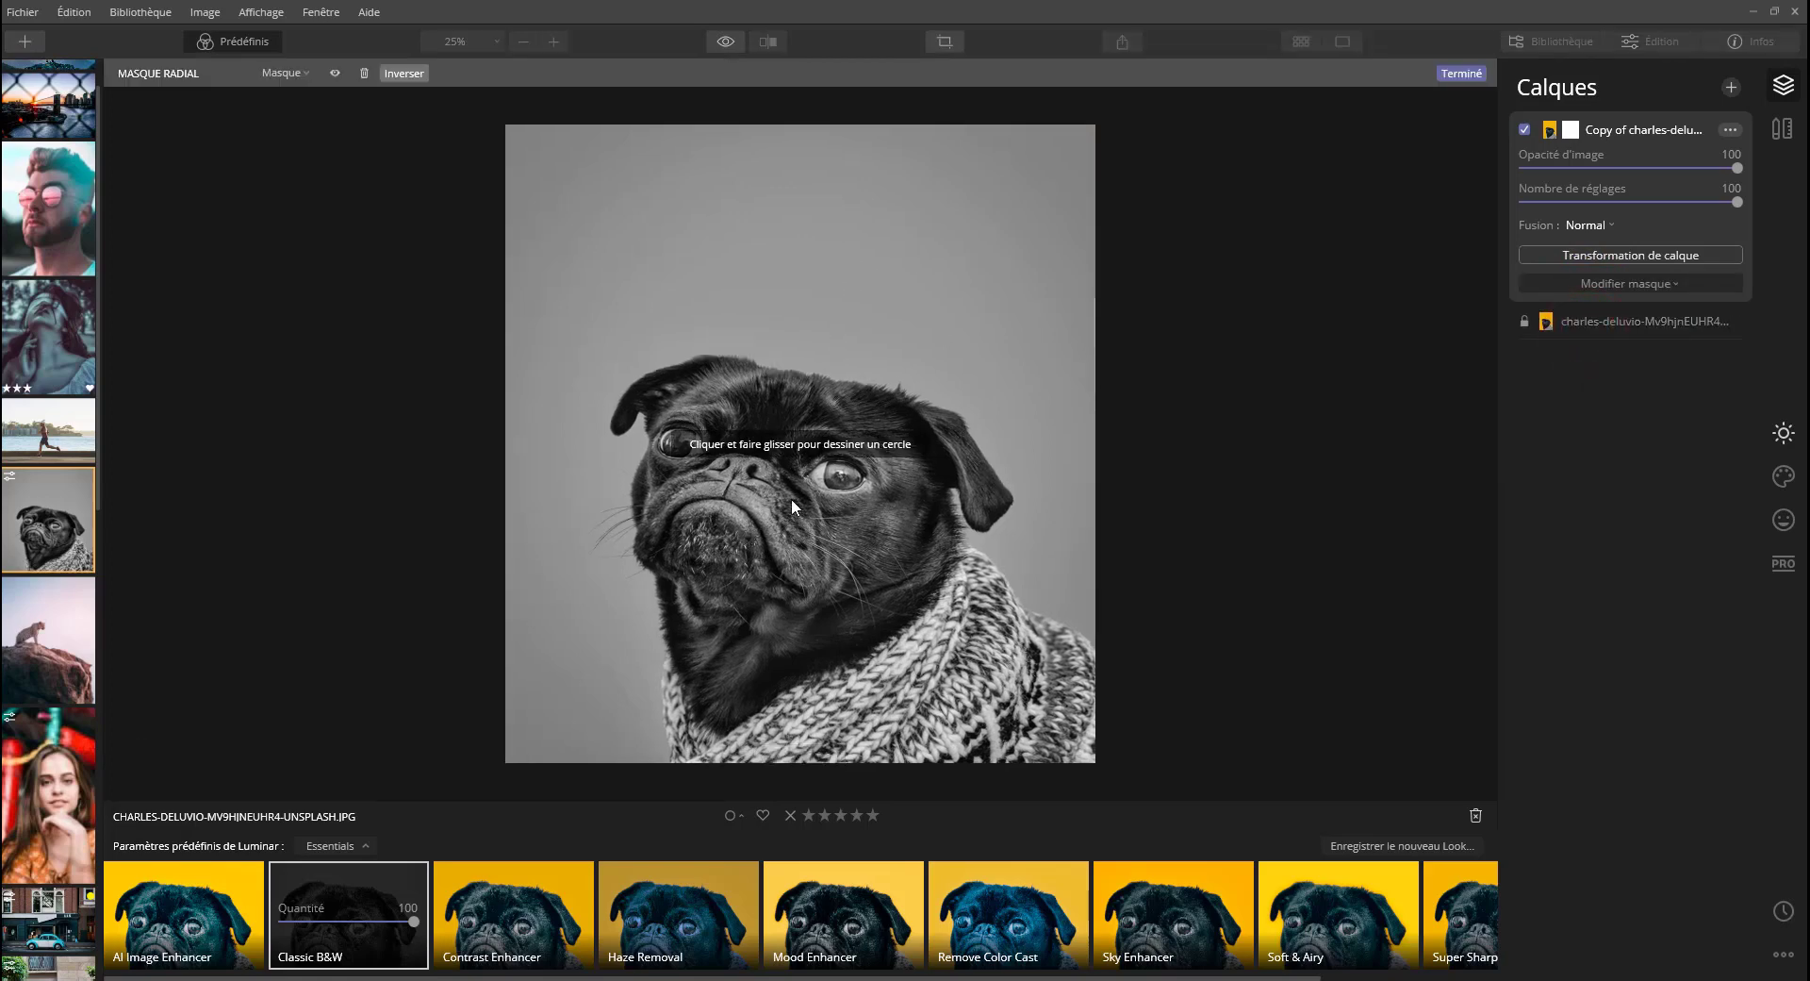
mouse_move(732, 424)
mouse_down()
mouse_move(816, 487)
mouse_move(856, 571)
mouse_up()
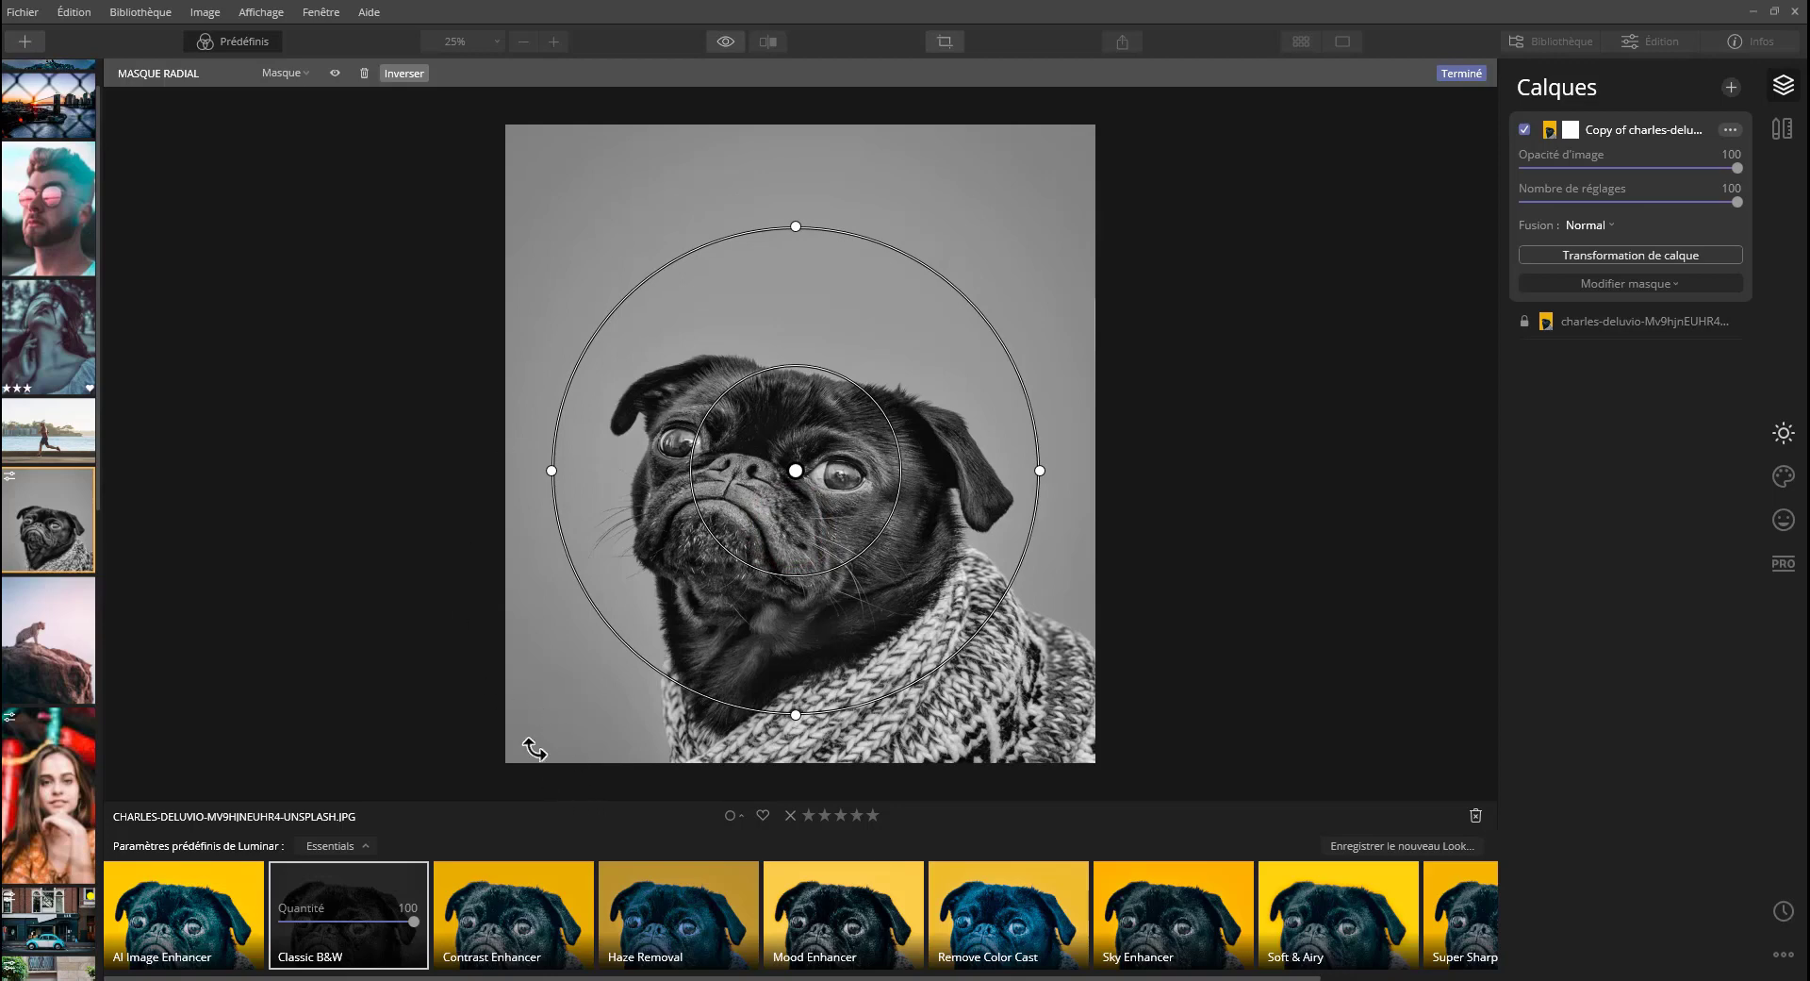
Display the mask overlay on the image and reduce the radial mask circle while adjusting its centre.
click(308, 72)
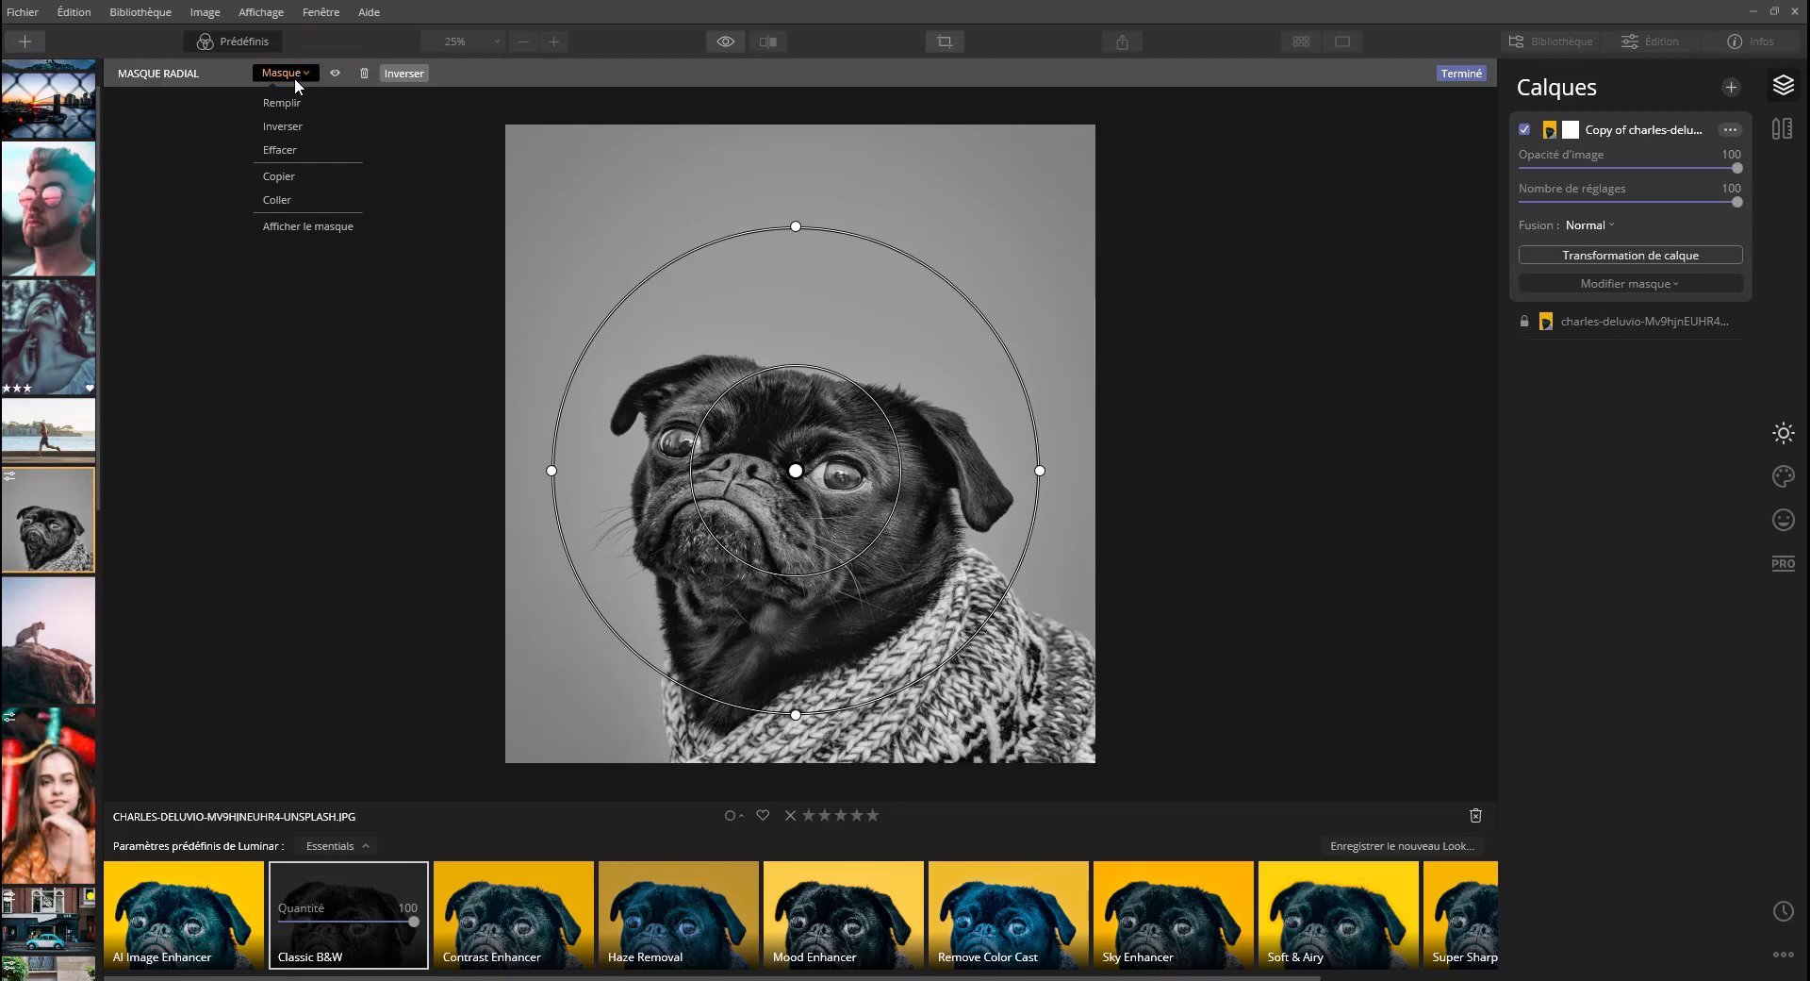
click(300, 224)
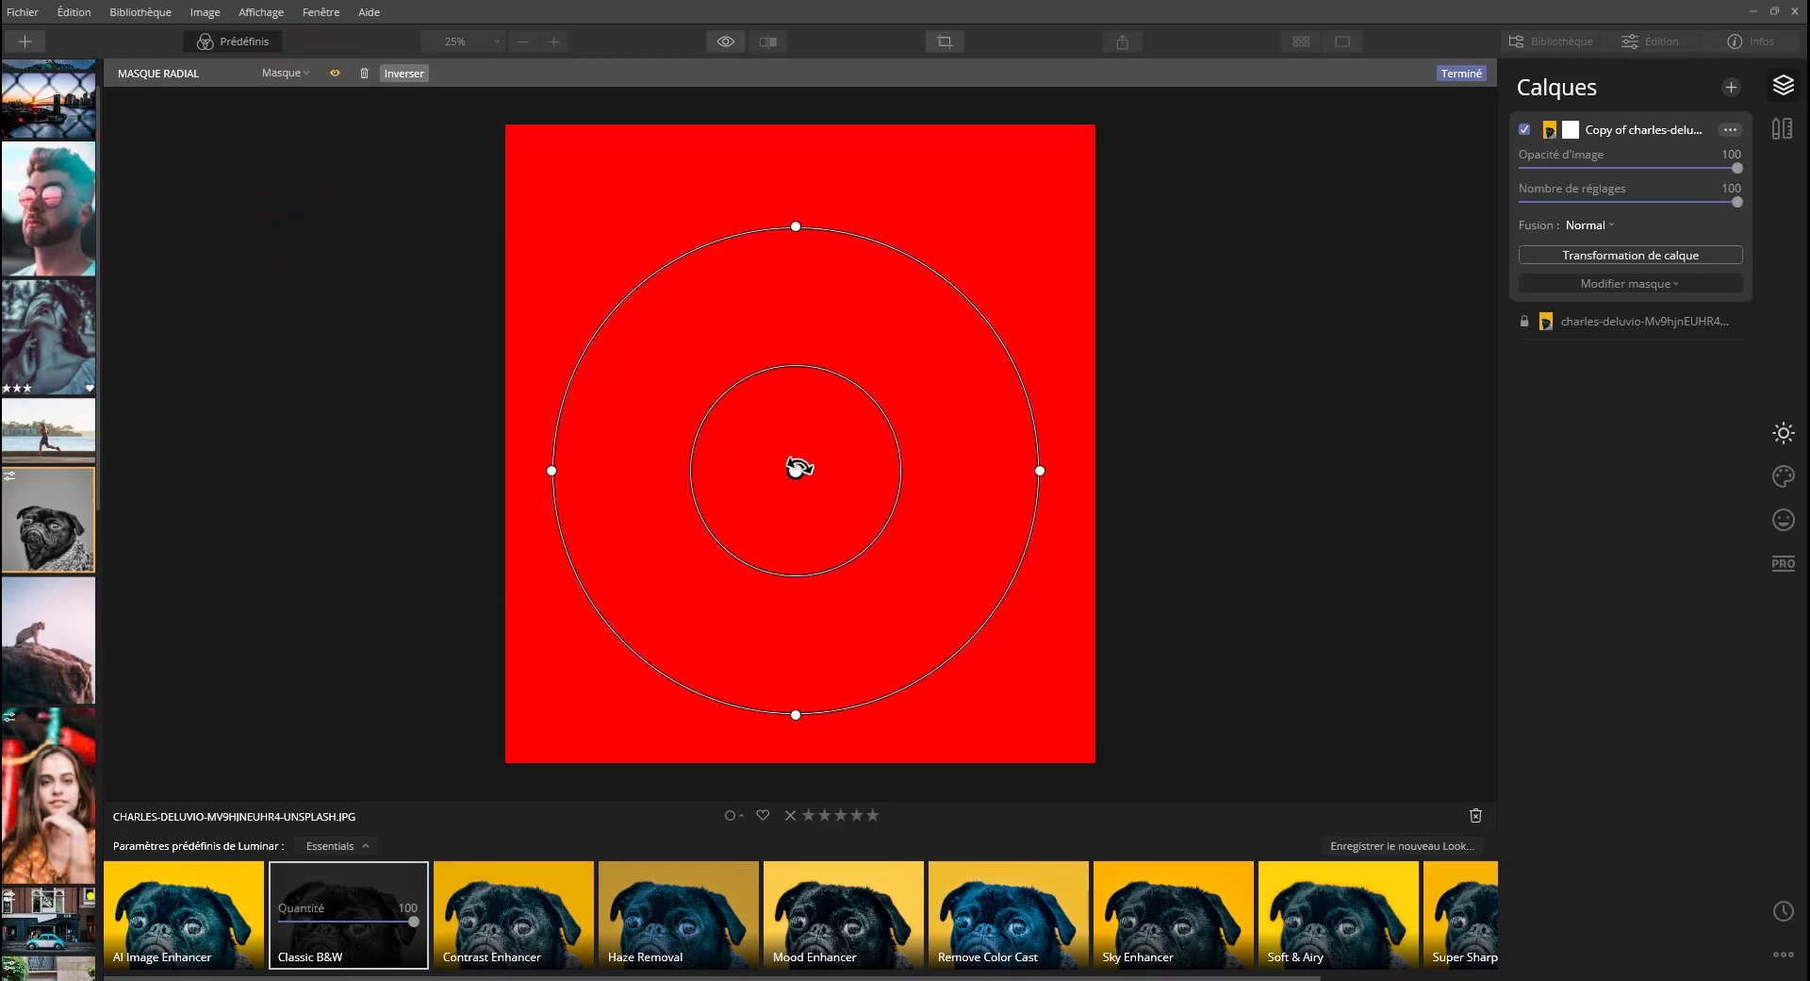
drag(797, 477, 881, 456)
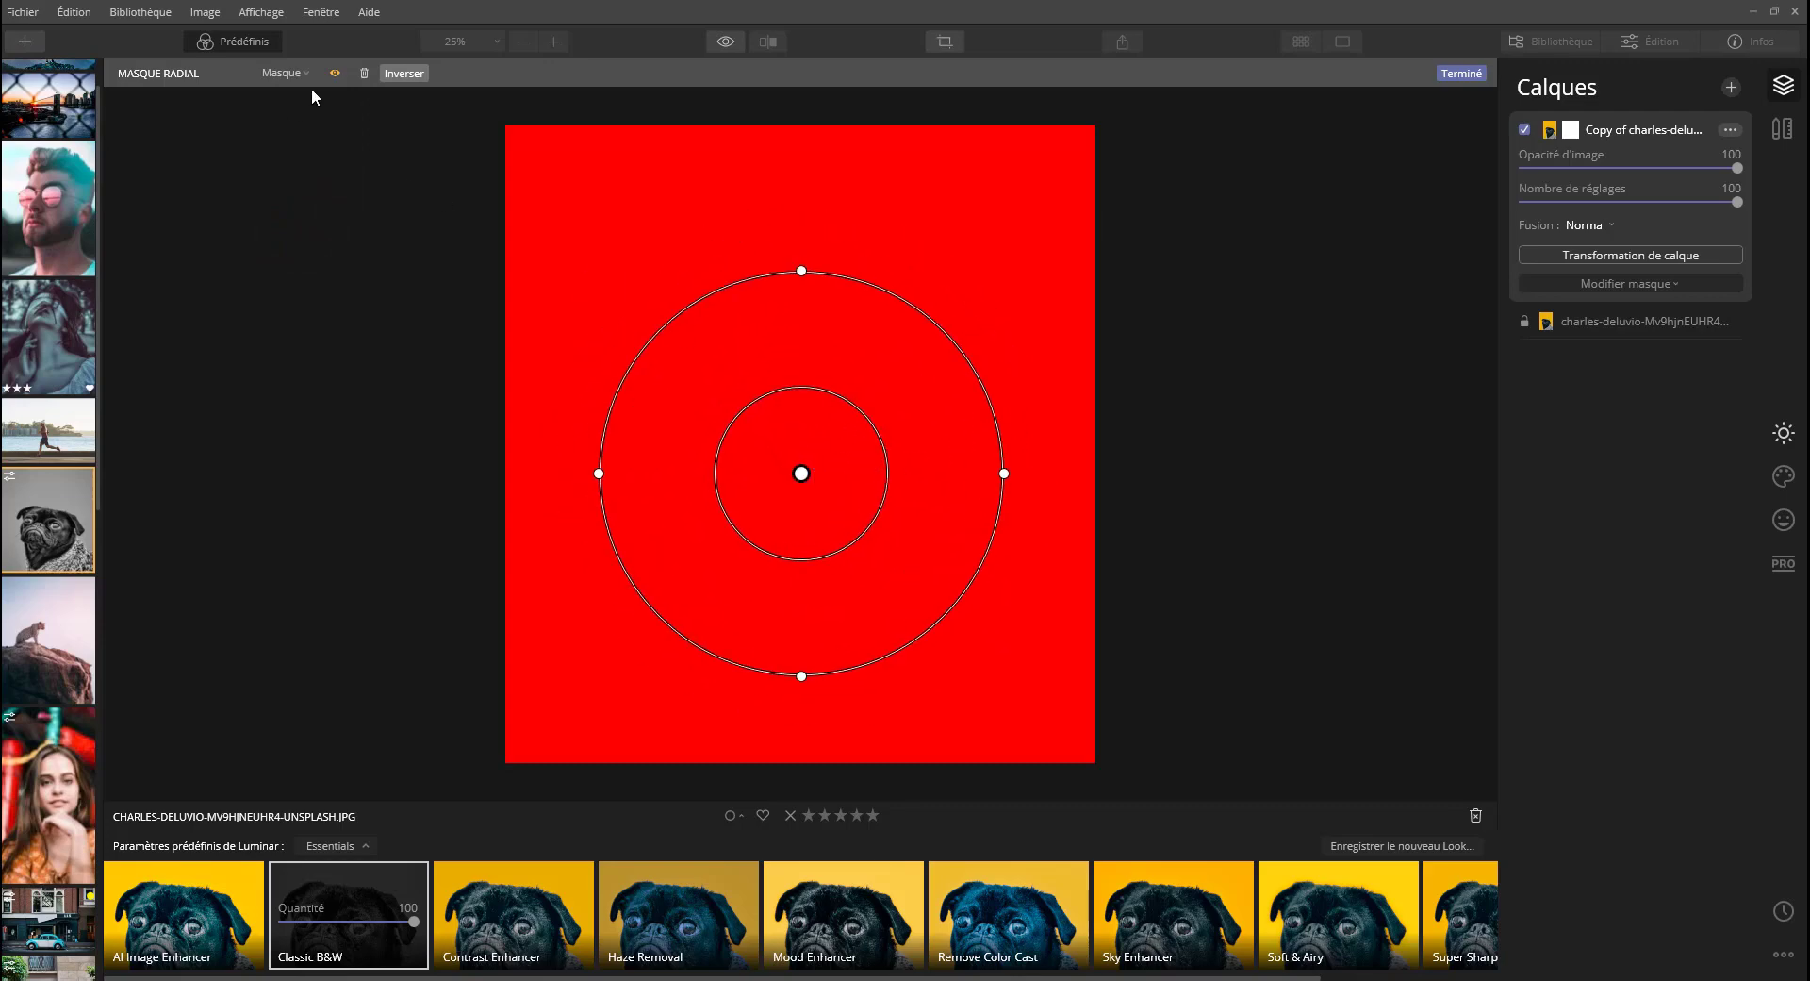
Invert the mask of the copy layer, and fill the whole mask again.
click(285, 73)
click(293, 128)
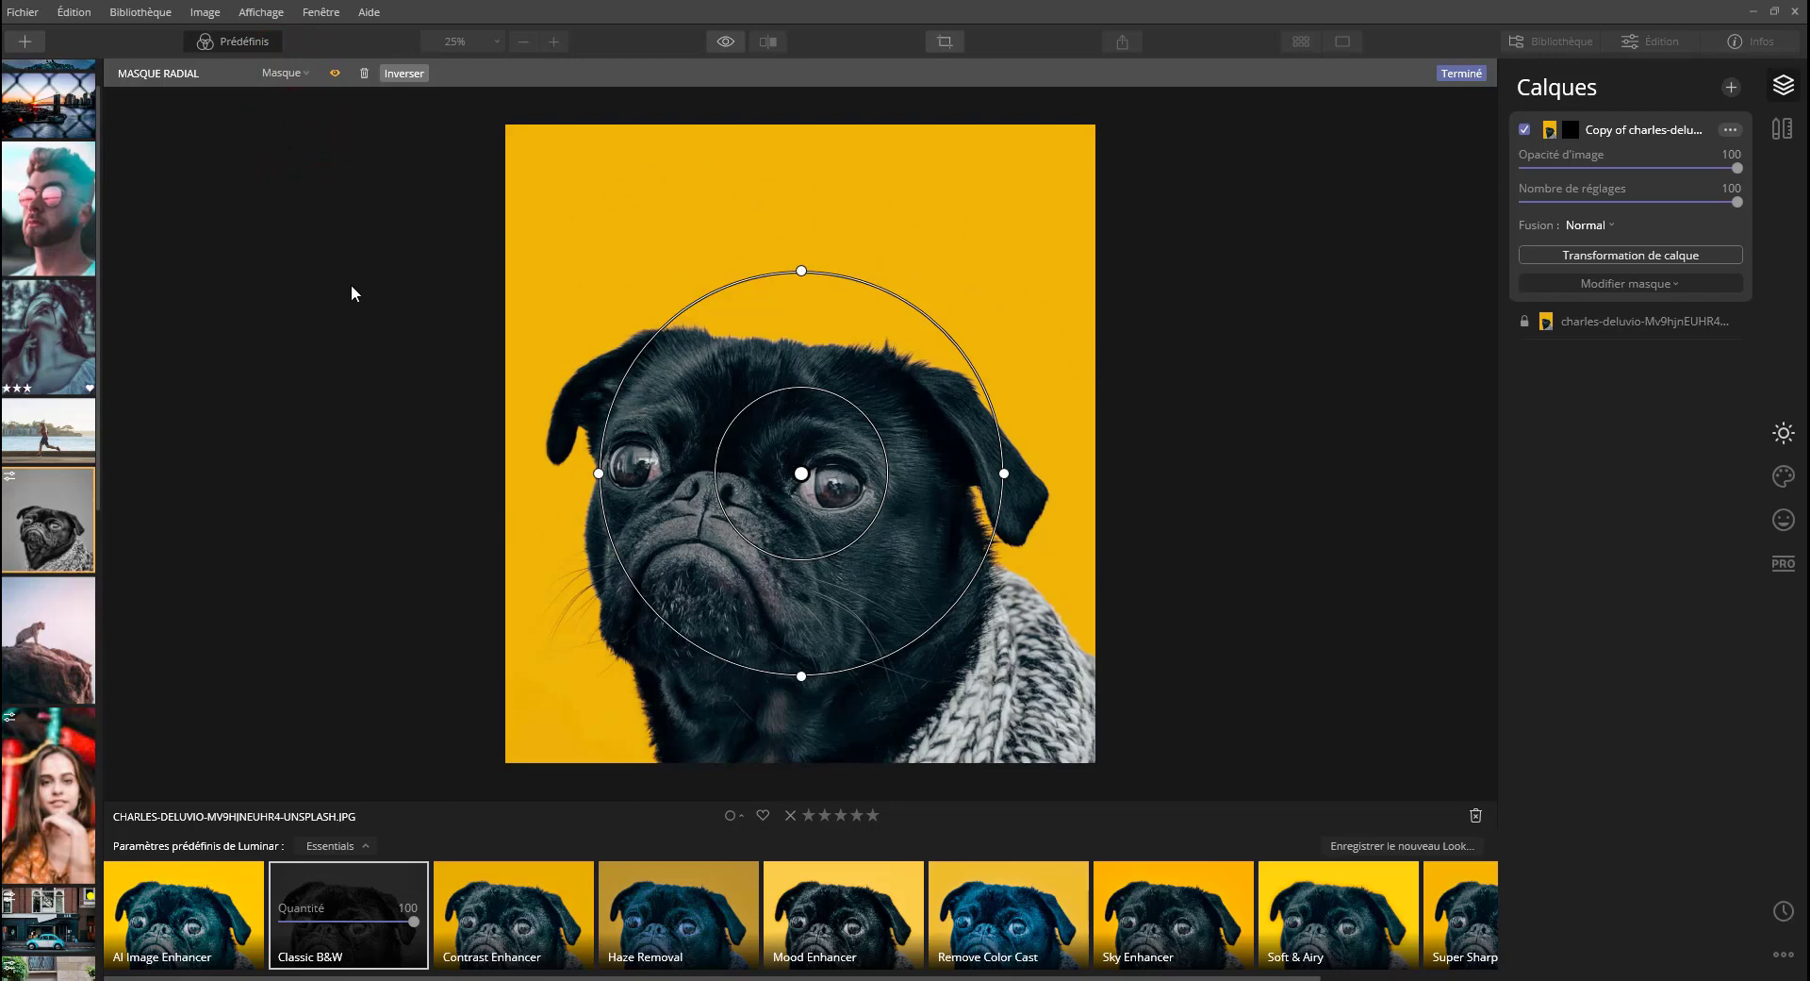
click(282, 73)
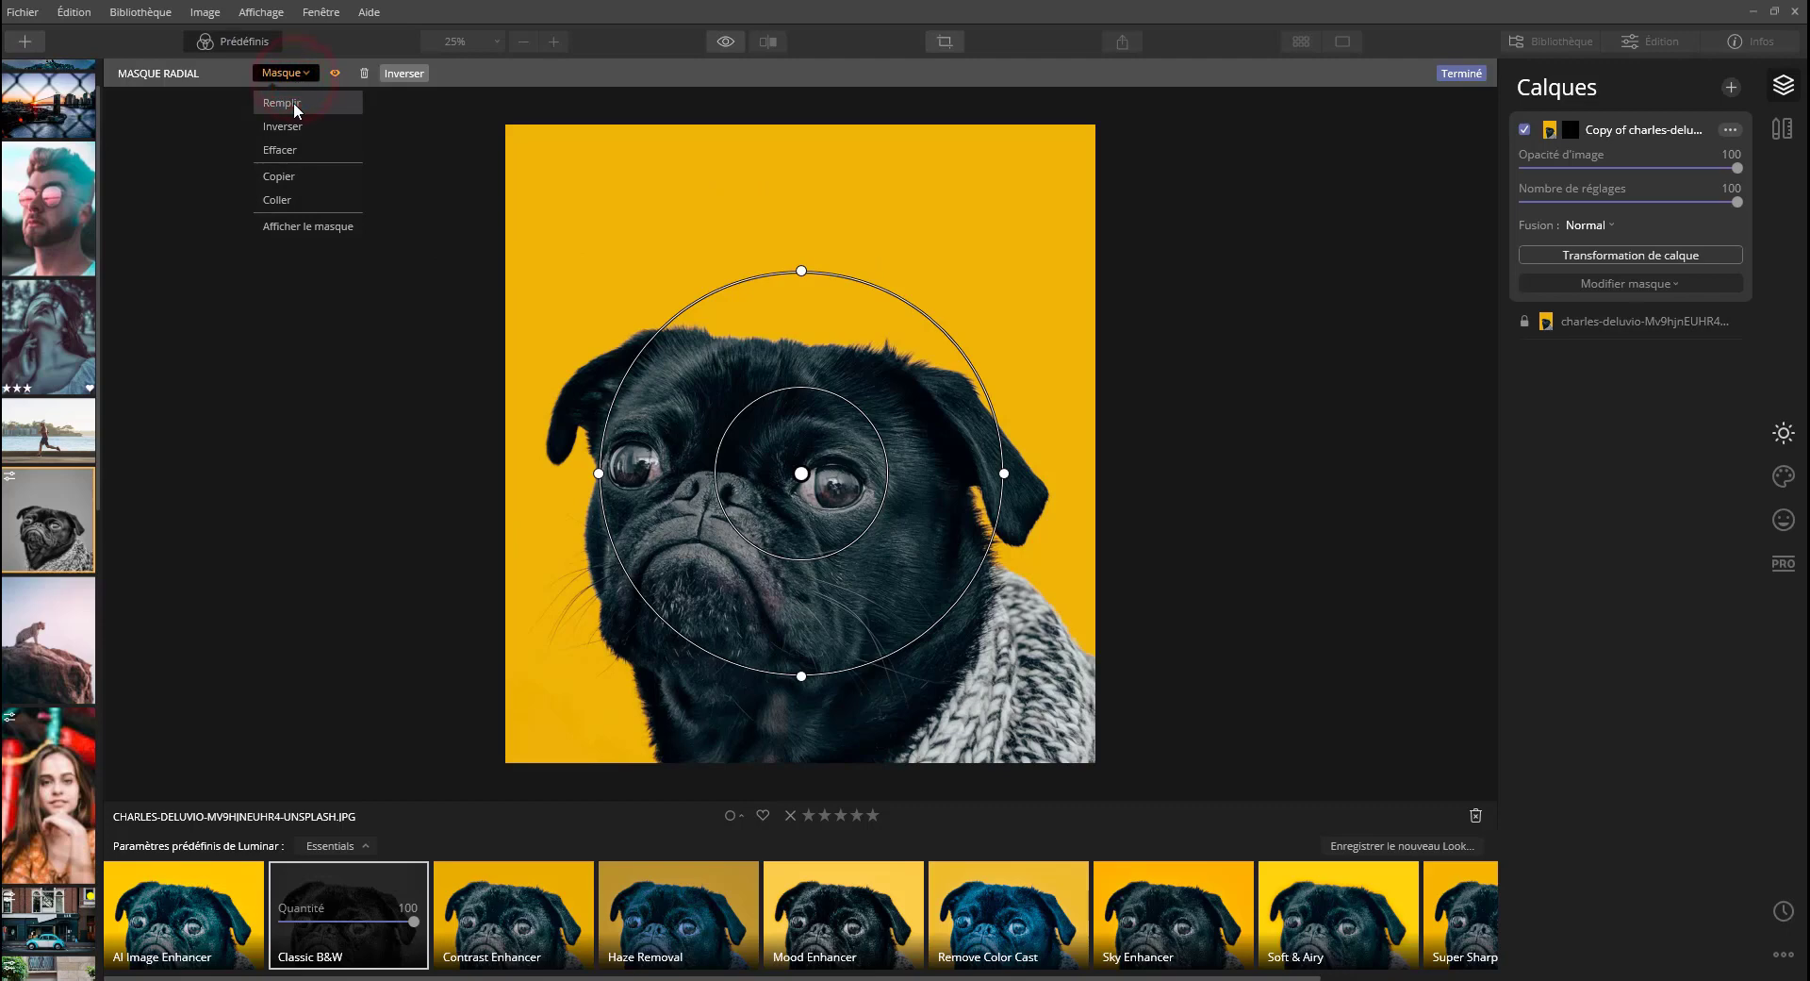
click(294, 109)
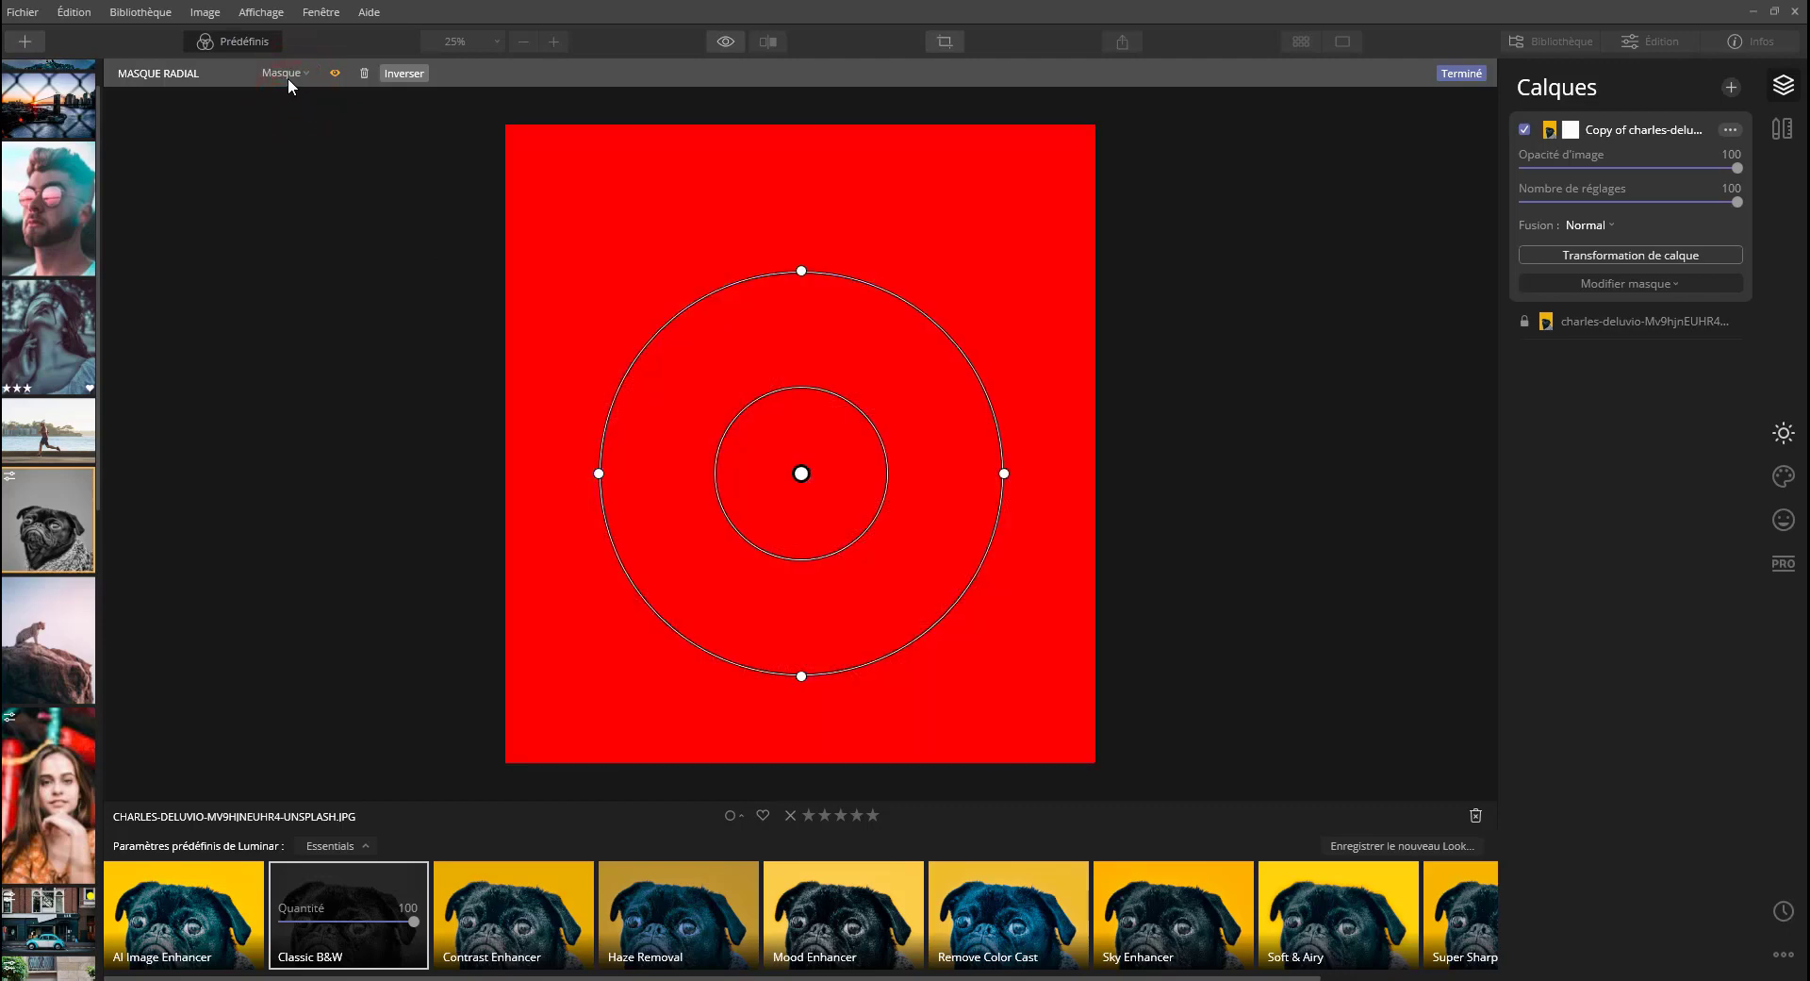
Clear the radial mask entirely and leave the radial mask editing of the copy layer.
click(285, 74)
click(291, 144)
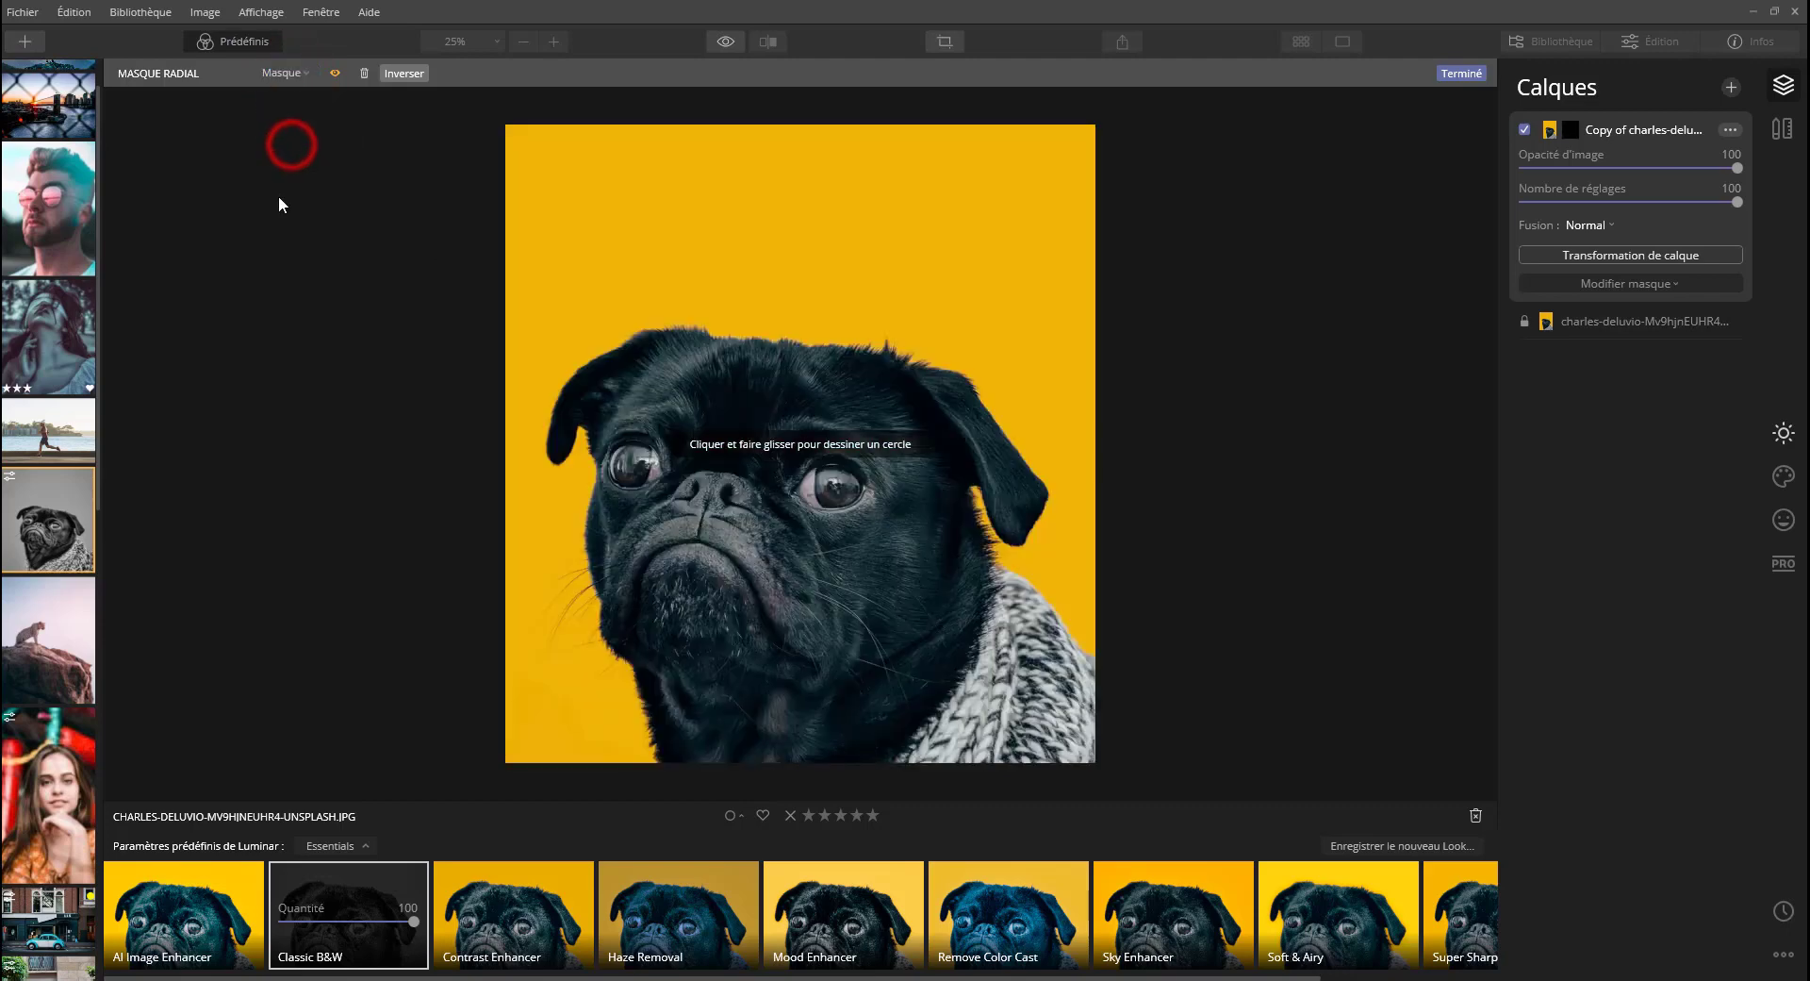
click(1566, 123)
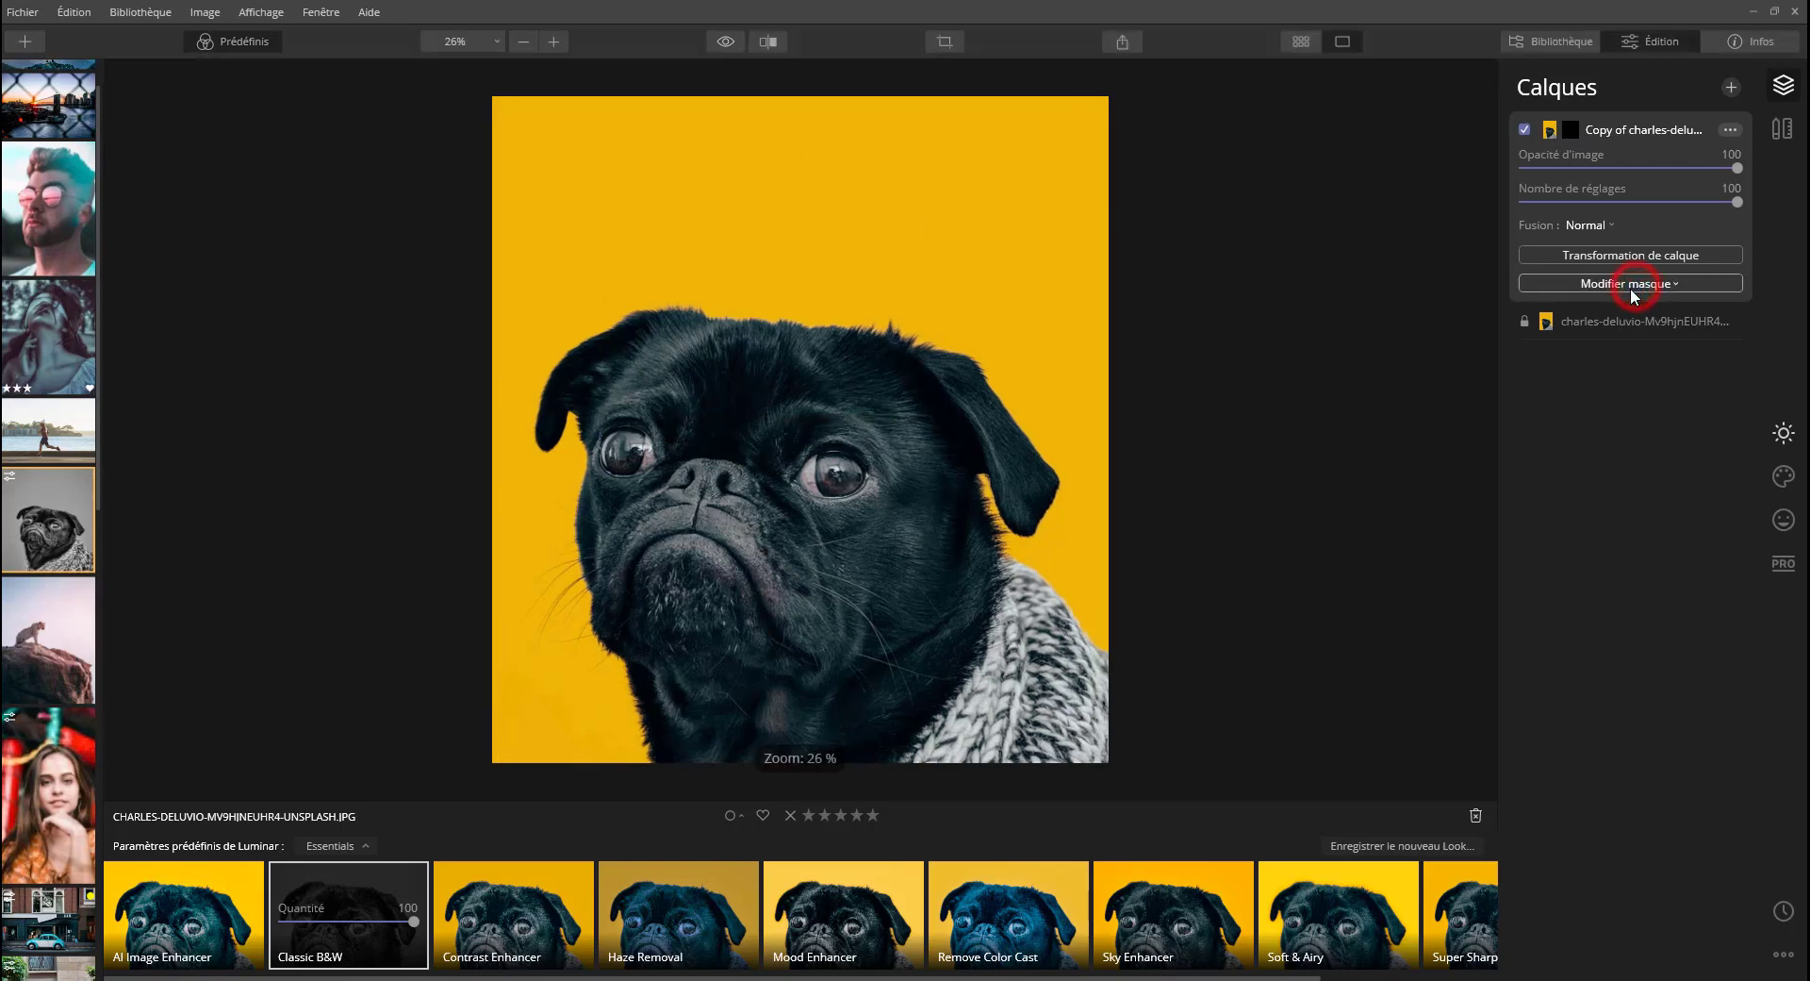
Generate a luminosity mask on the copy layer.
click(1631, 287)
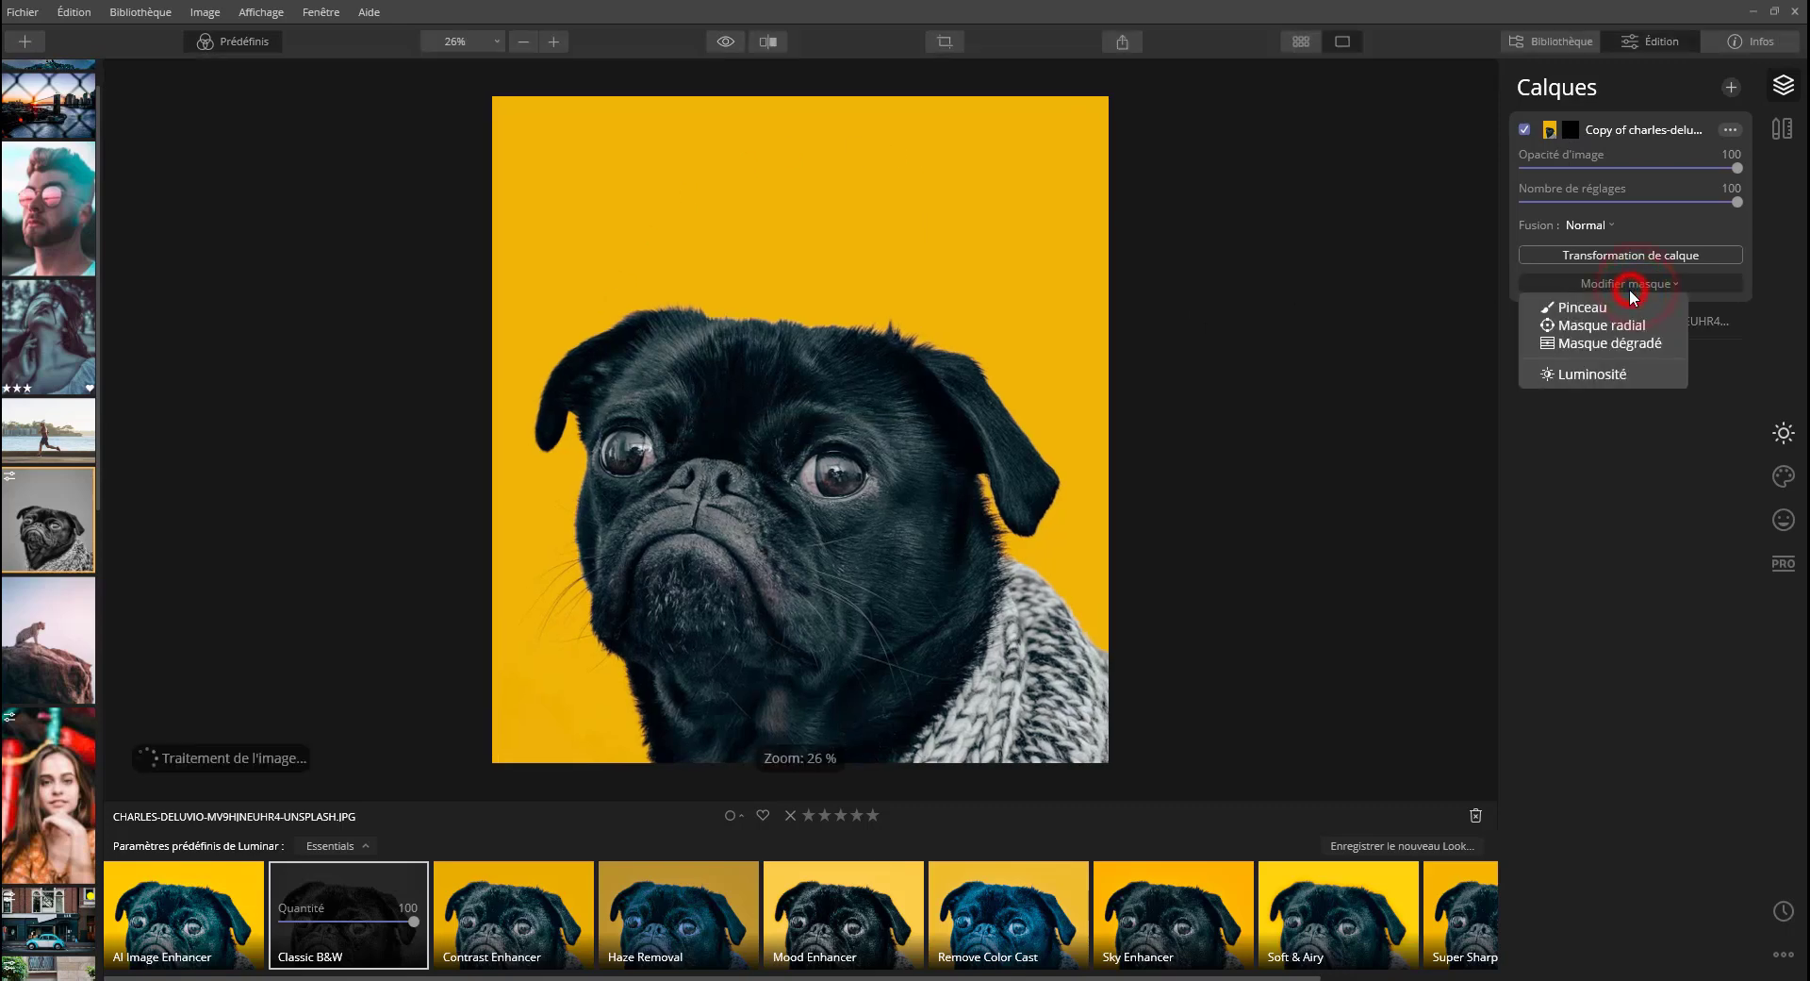
click(1580, 375)
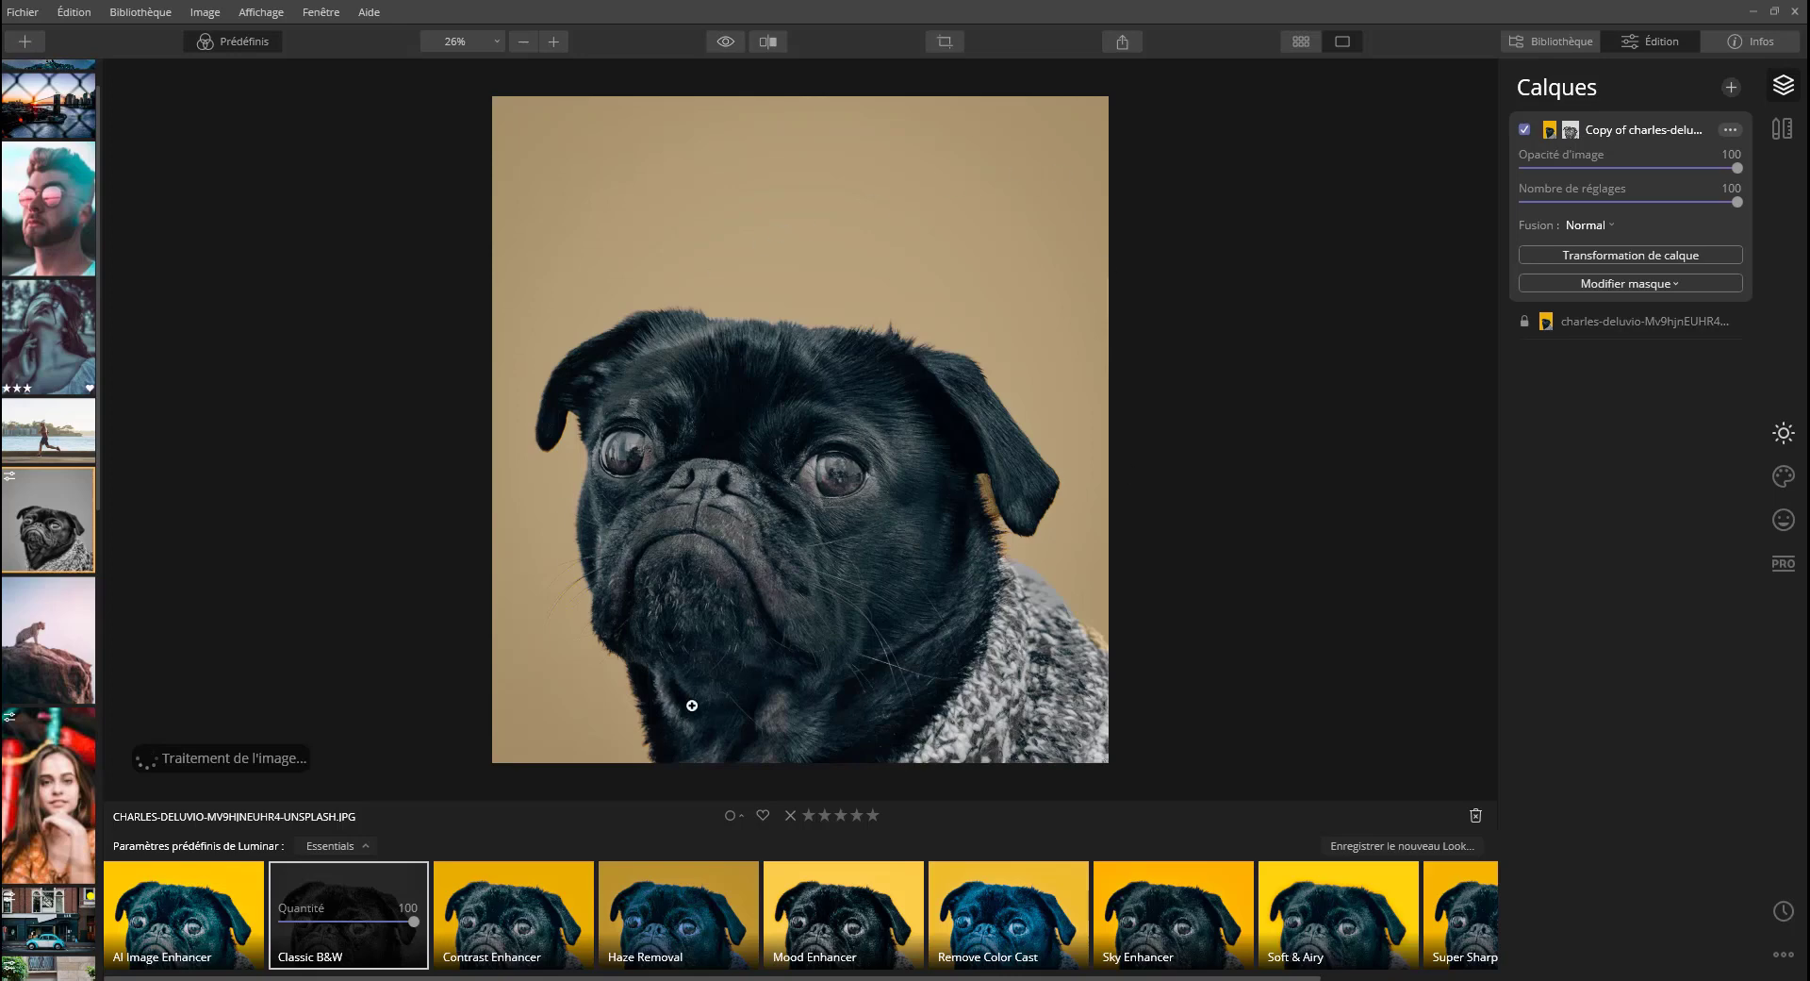
scroll(924, 564, down, 1)
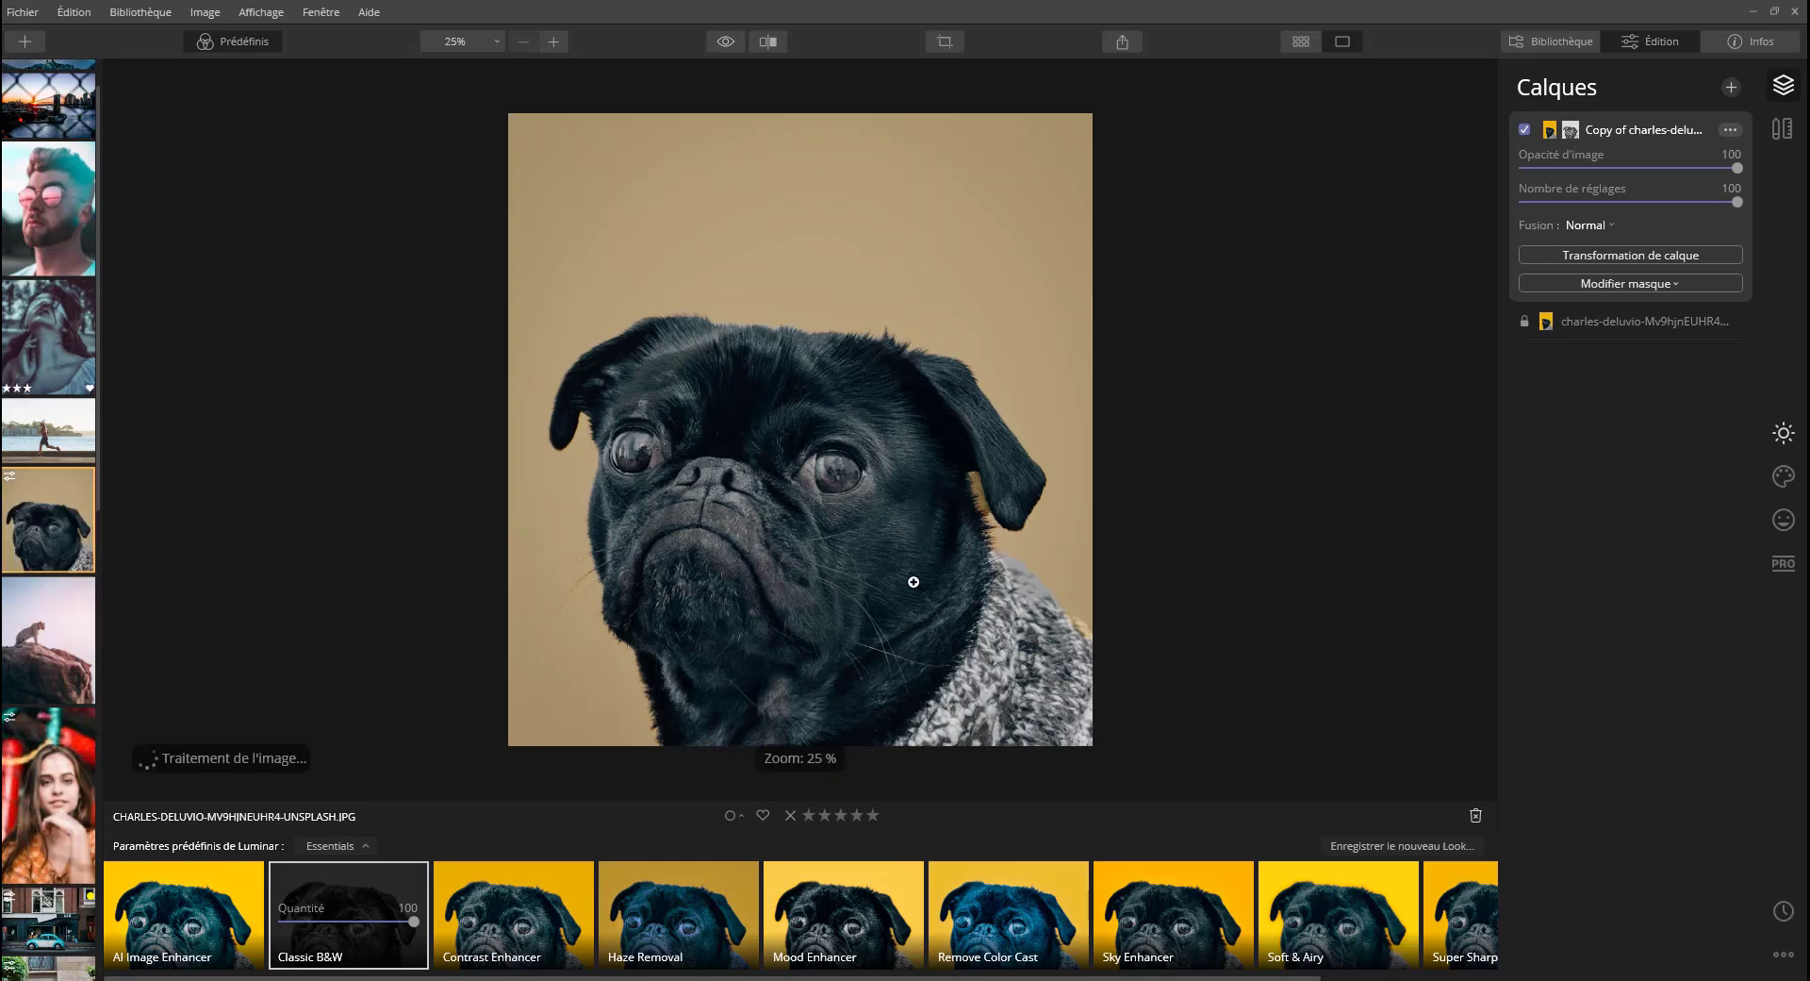
Draw a radial mask on the copy layer centred on the dog's forehead, display the overlay while placing it, and rotate the circle slightly.
click(1589, 285)
click(1596, 324)
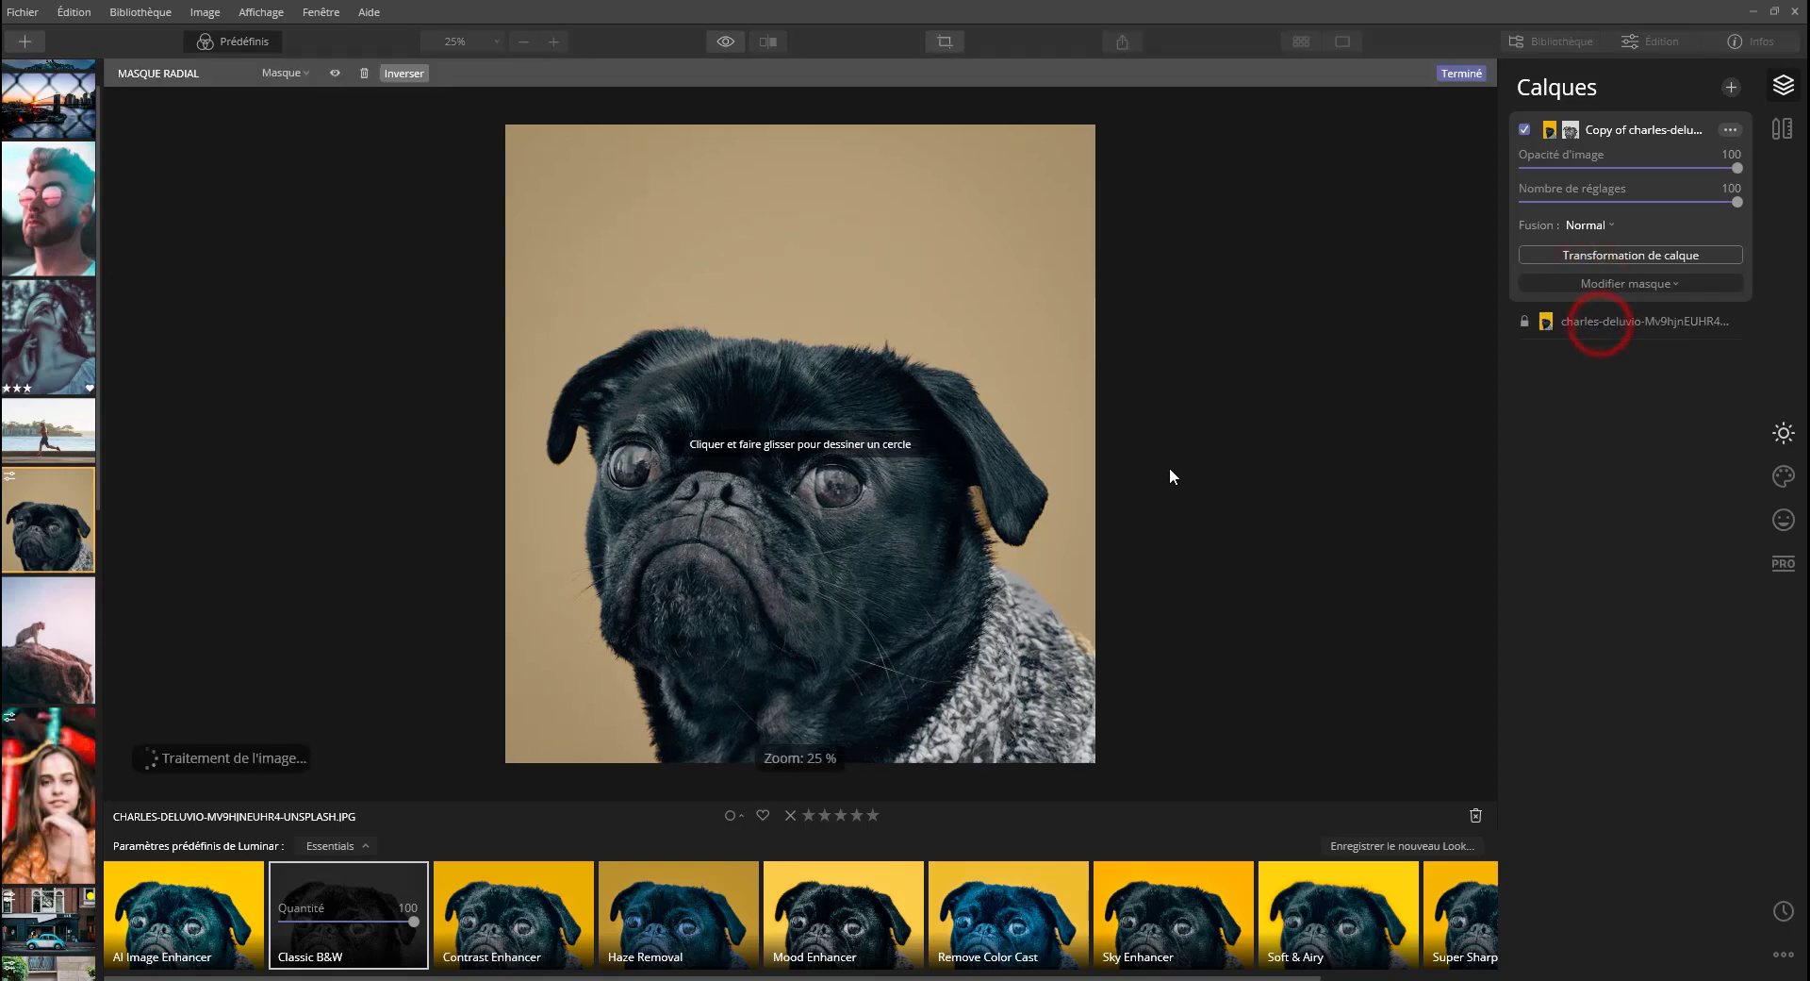
click(306, 72)
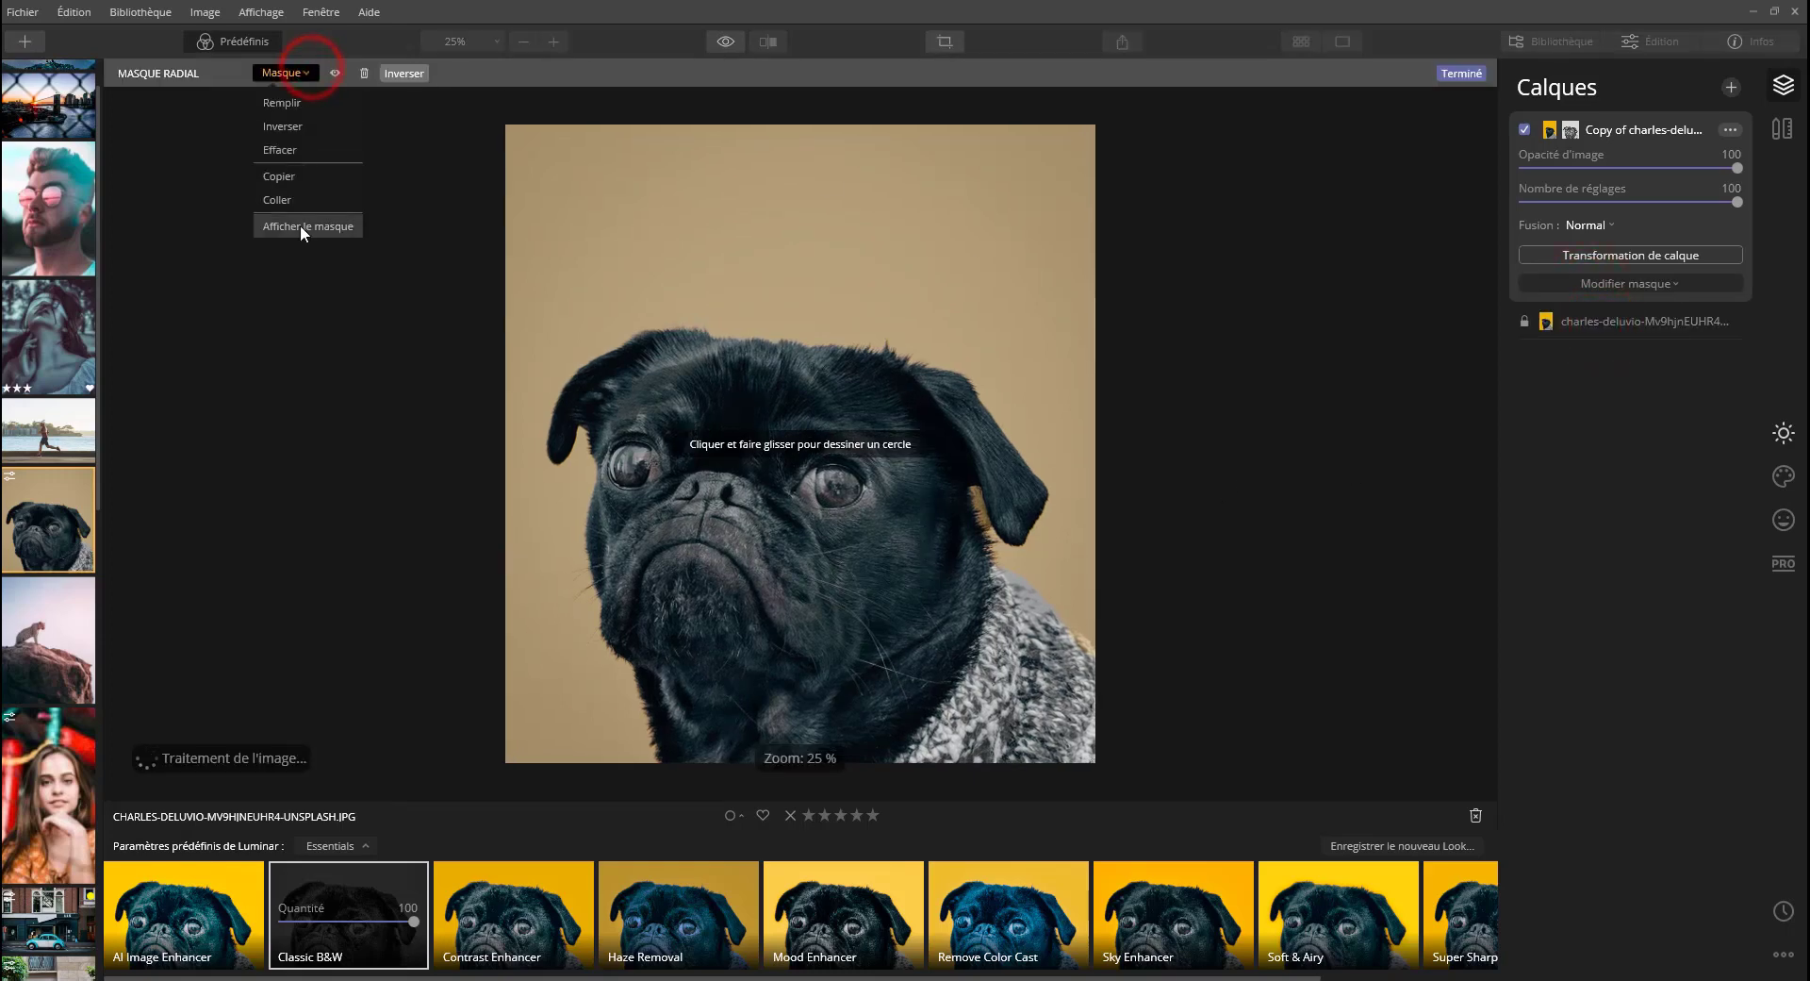
click(299, 224)
mouse_move(862, 365)
mouse_down()
mouse_move(766, 418)
mouse_move(820, 387)
mouse_move(756, 404)
mouse_move(771, 396)
mouse_up()
drag(864, 364, 808, 442)
click(335, 74)
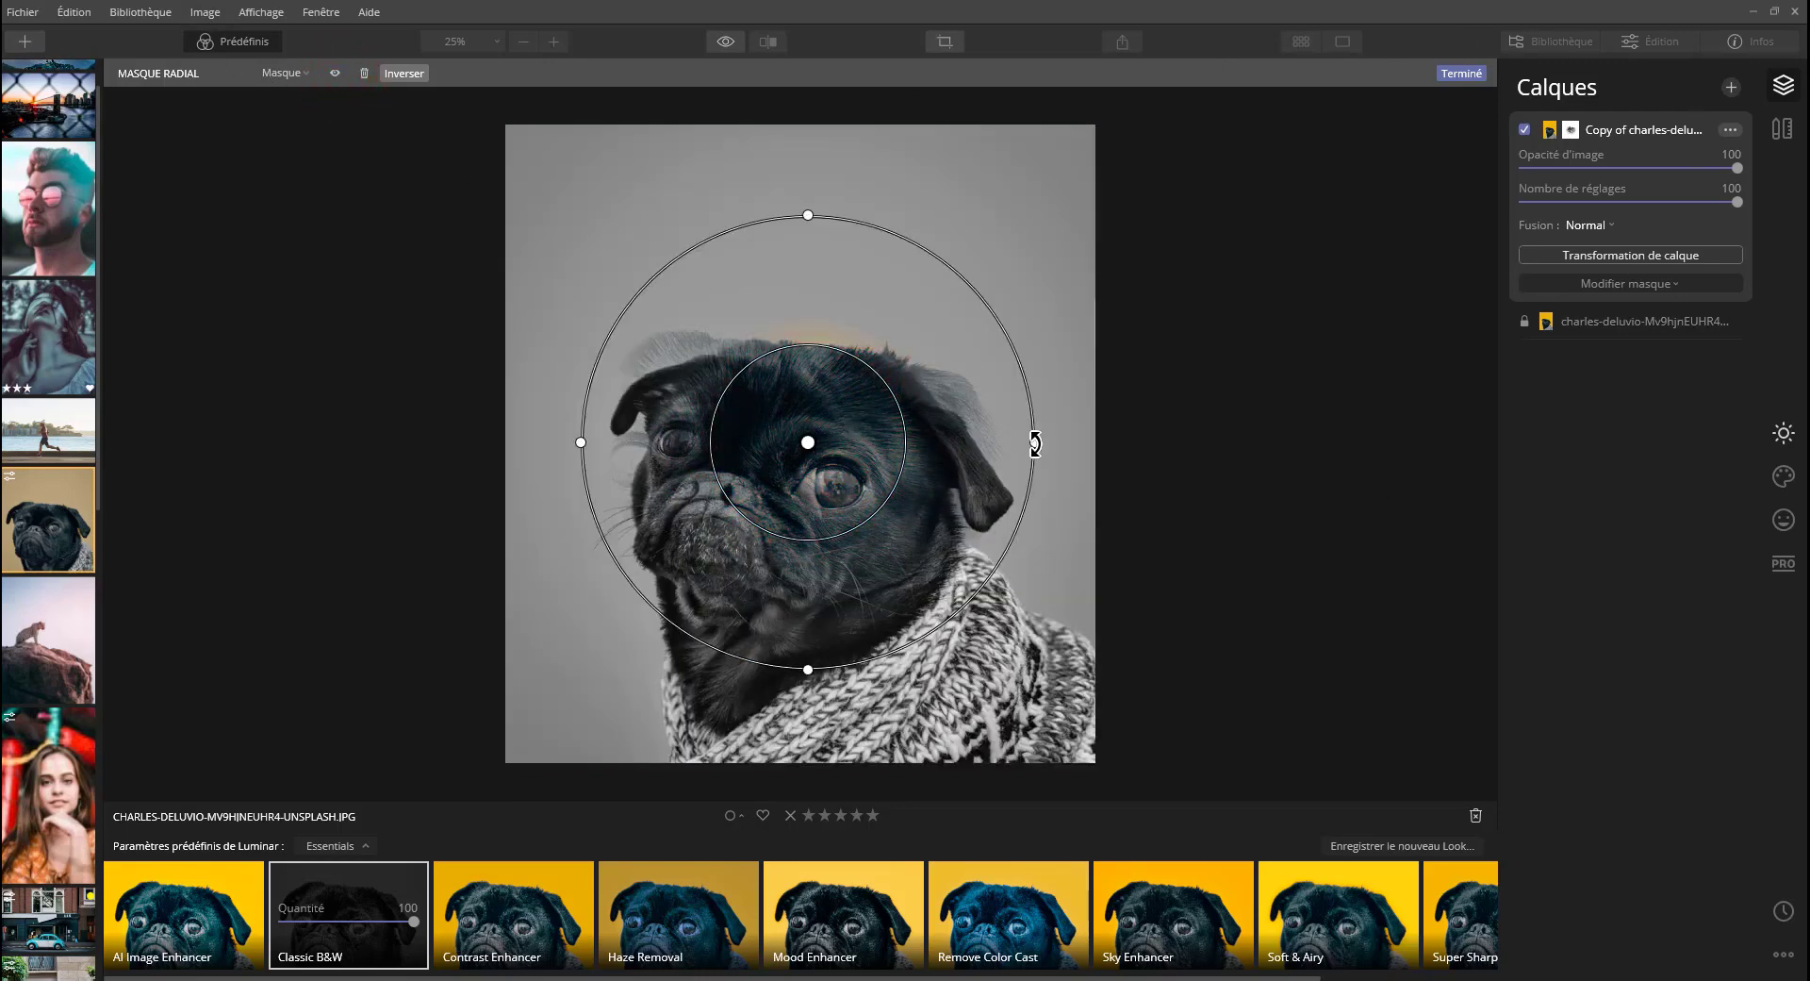
drag(1040, 443, 1101, 433)
Invert the radial mask around the dog's forehead and invert it back.
click(300, 73)
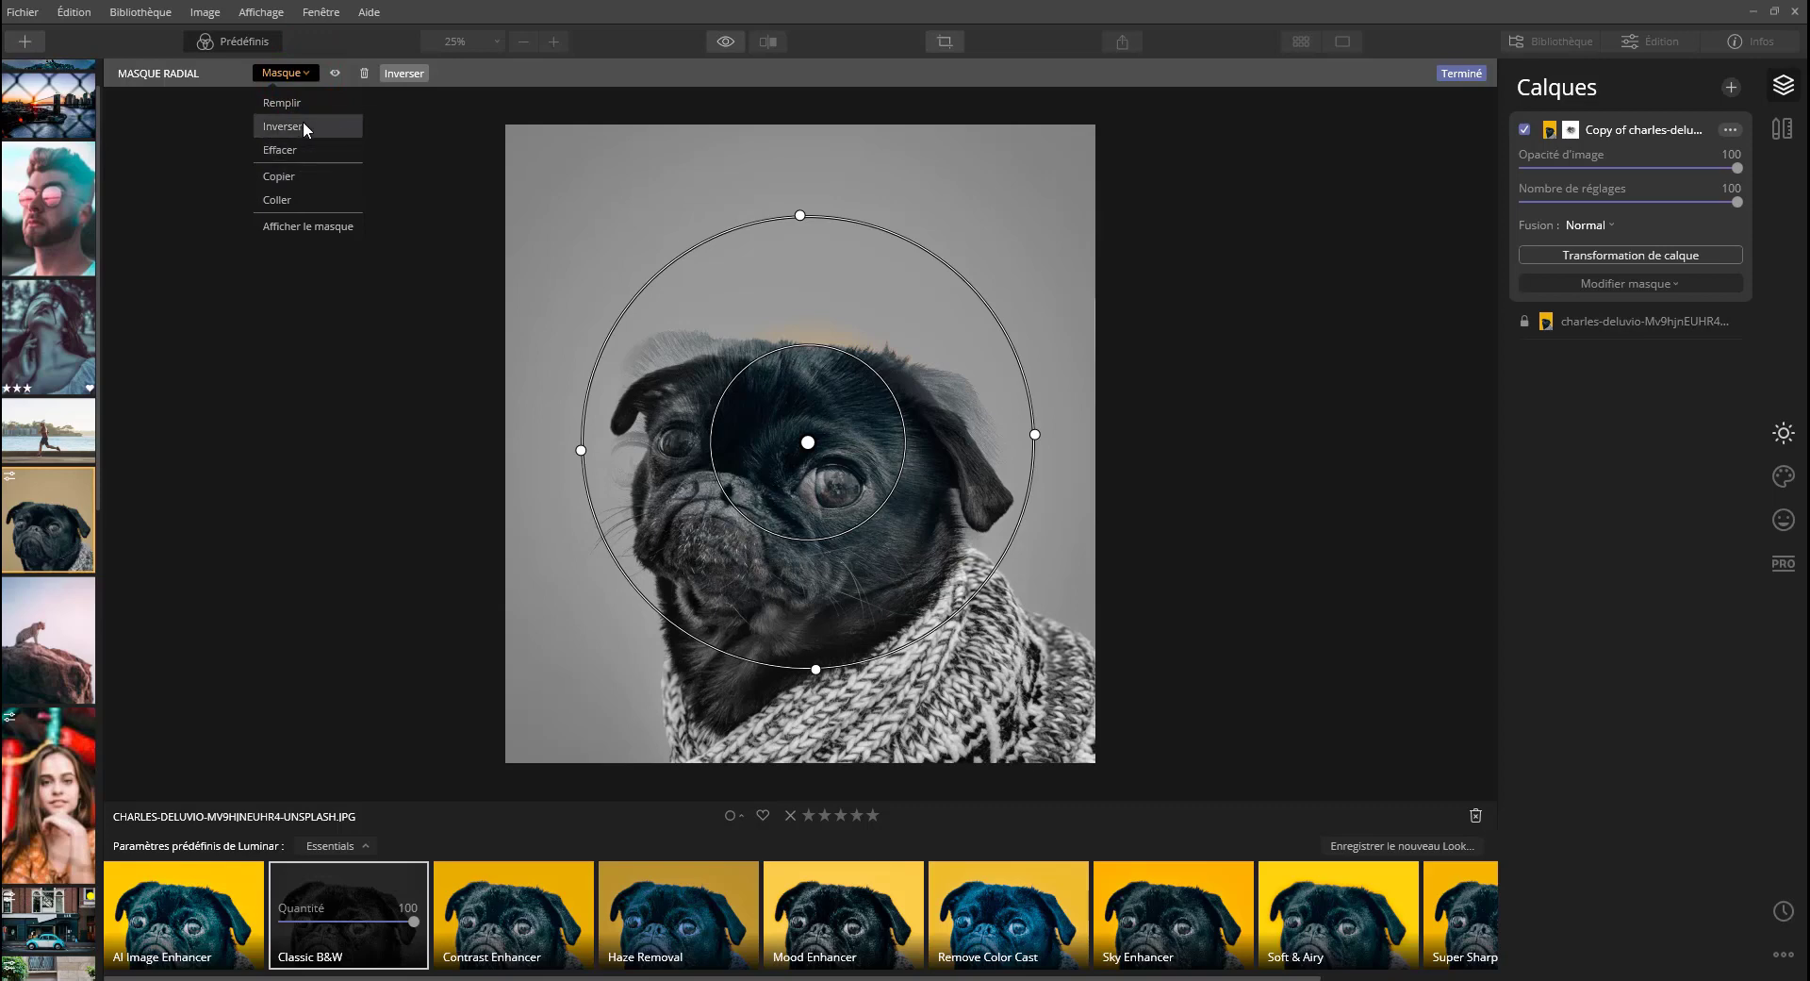
click(293, 127)
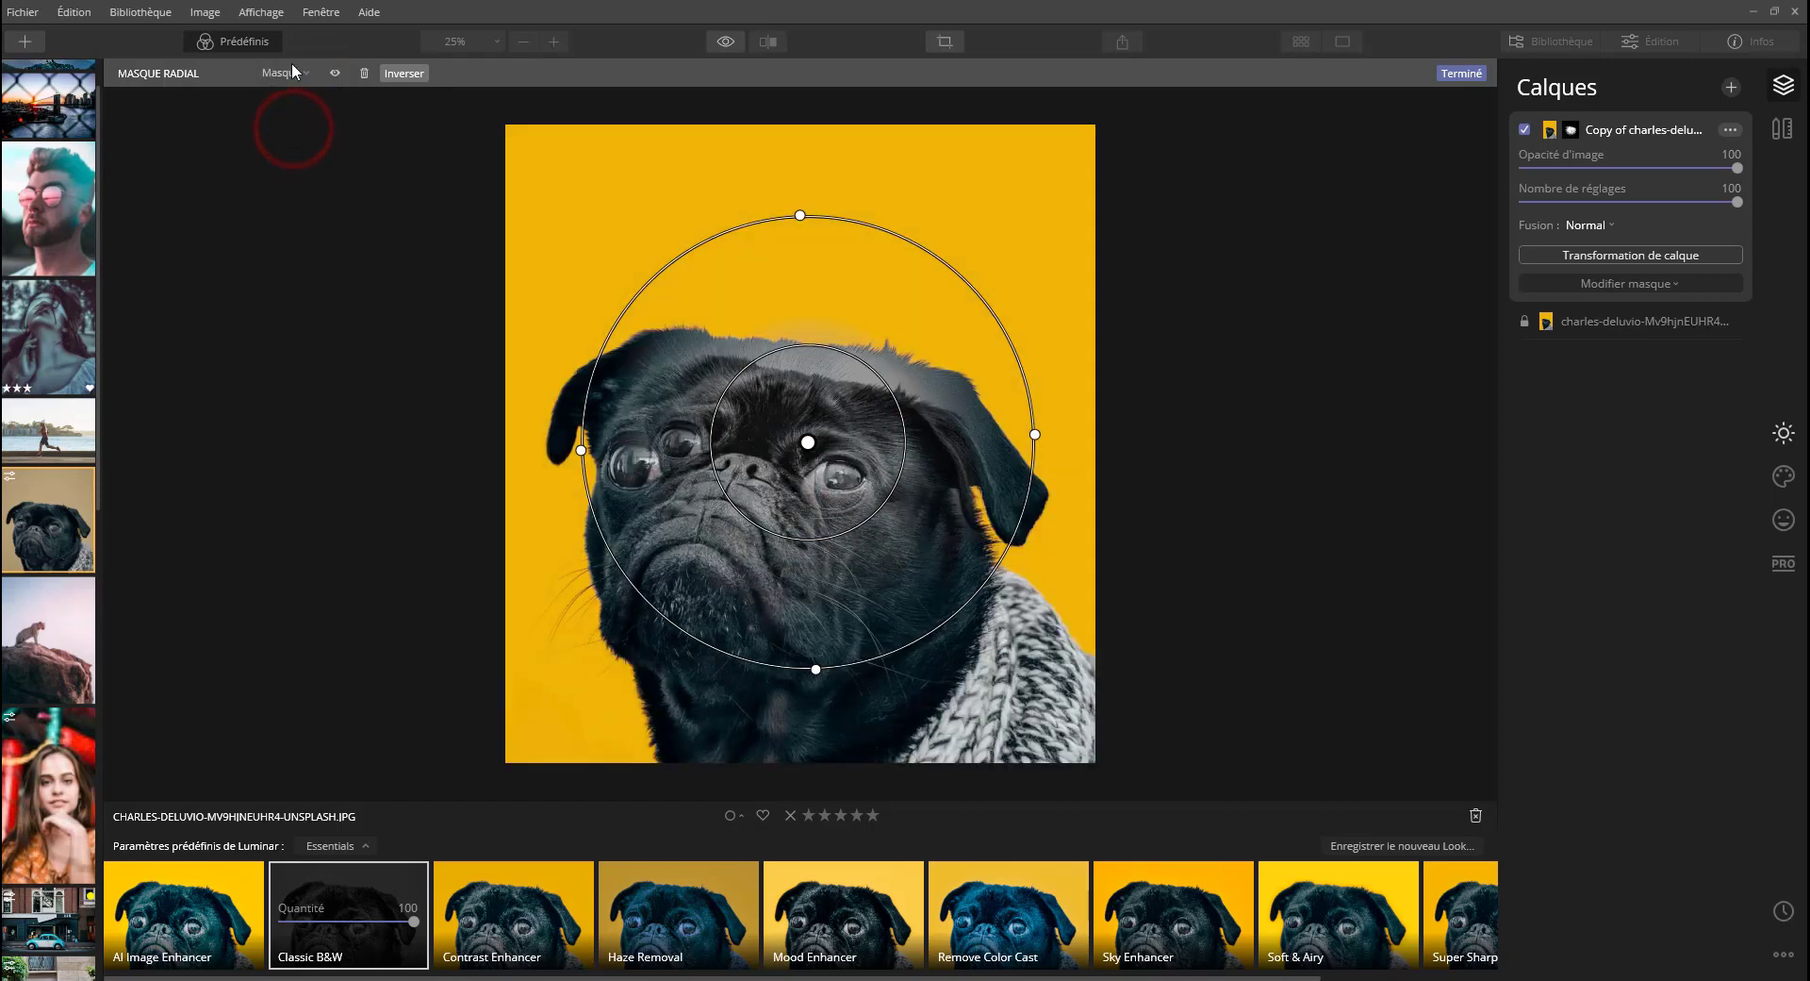
click(291, 73)
click(288, 127)
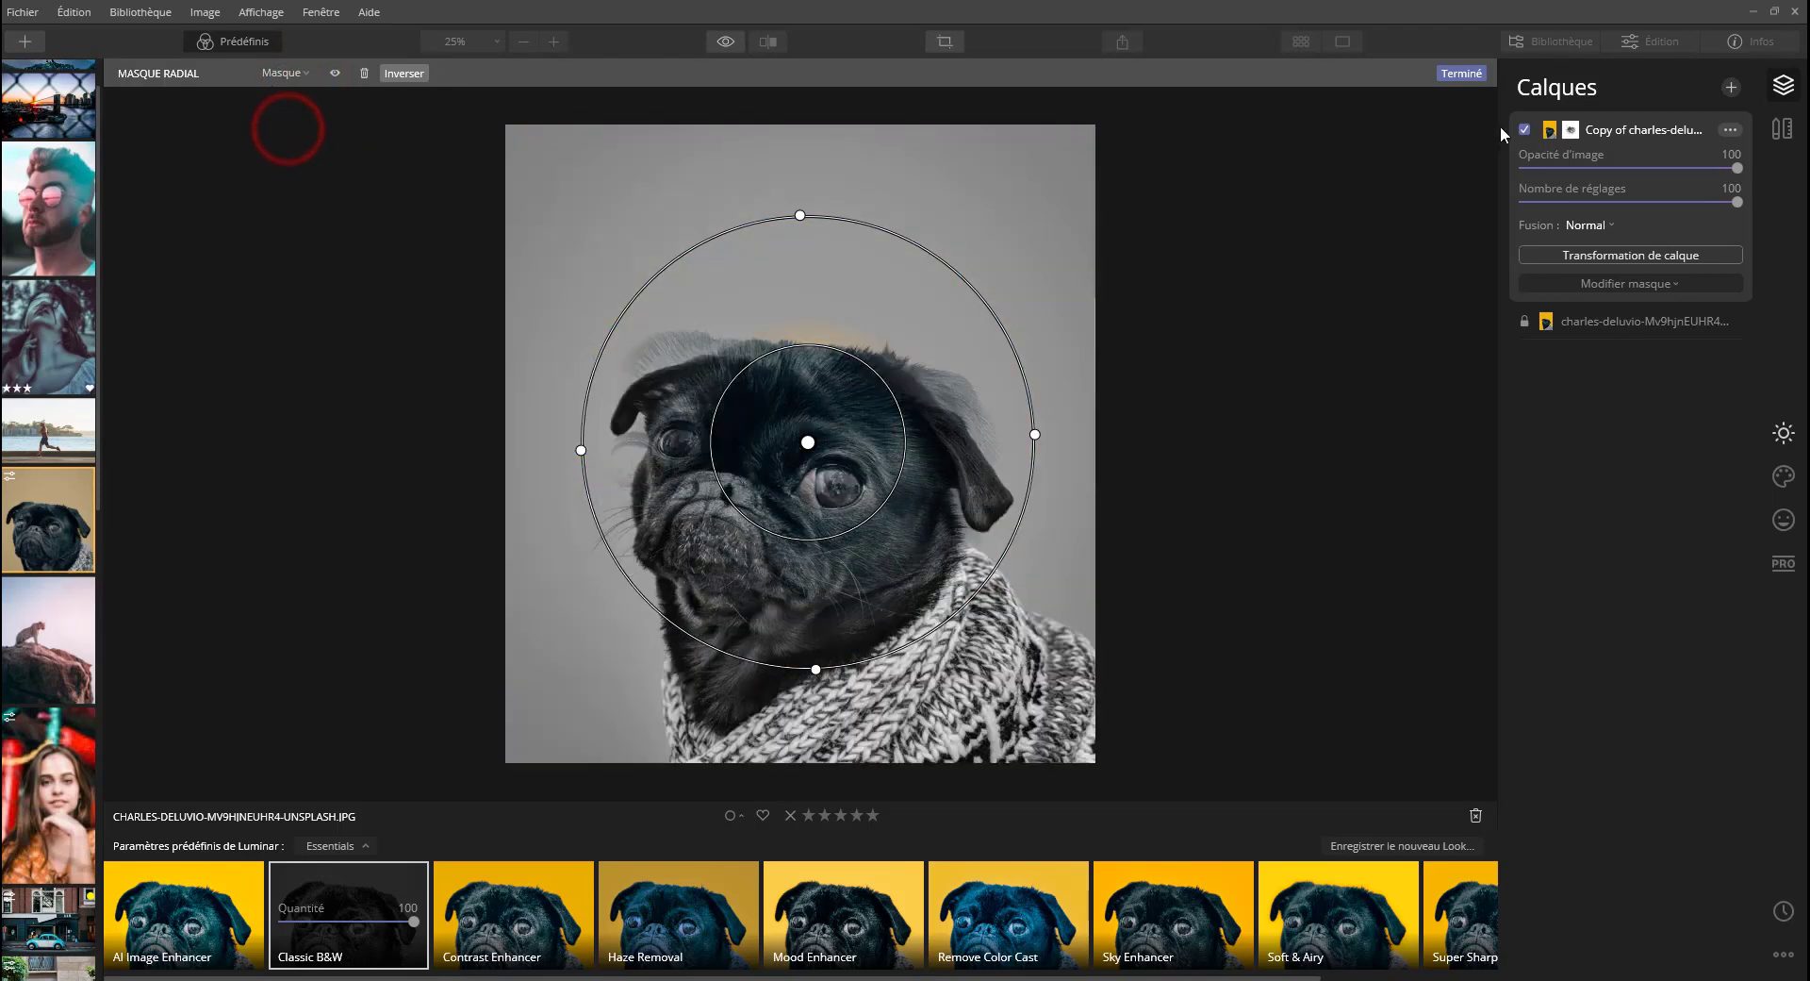
Clear the copy layer's mask using the mask commands in the layer's own options.
click(1573, 131)
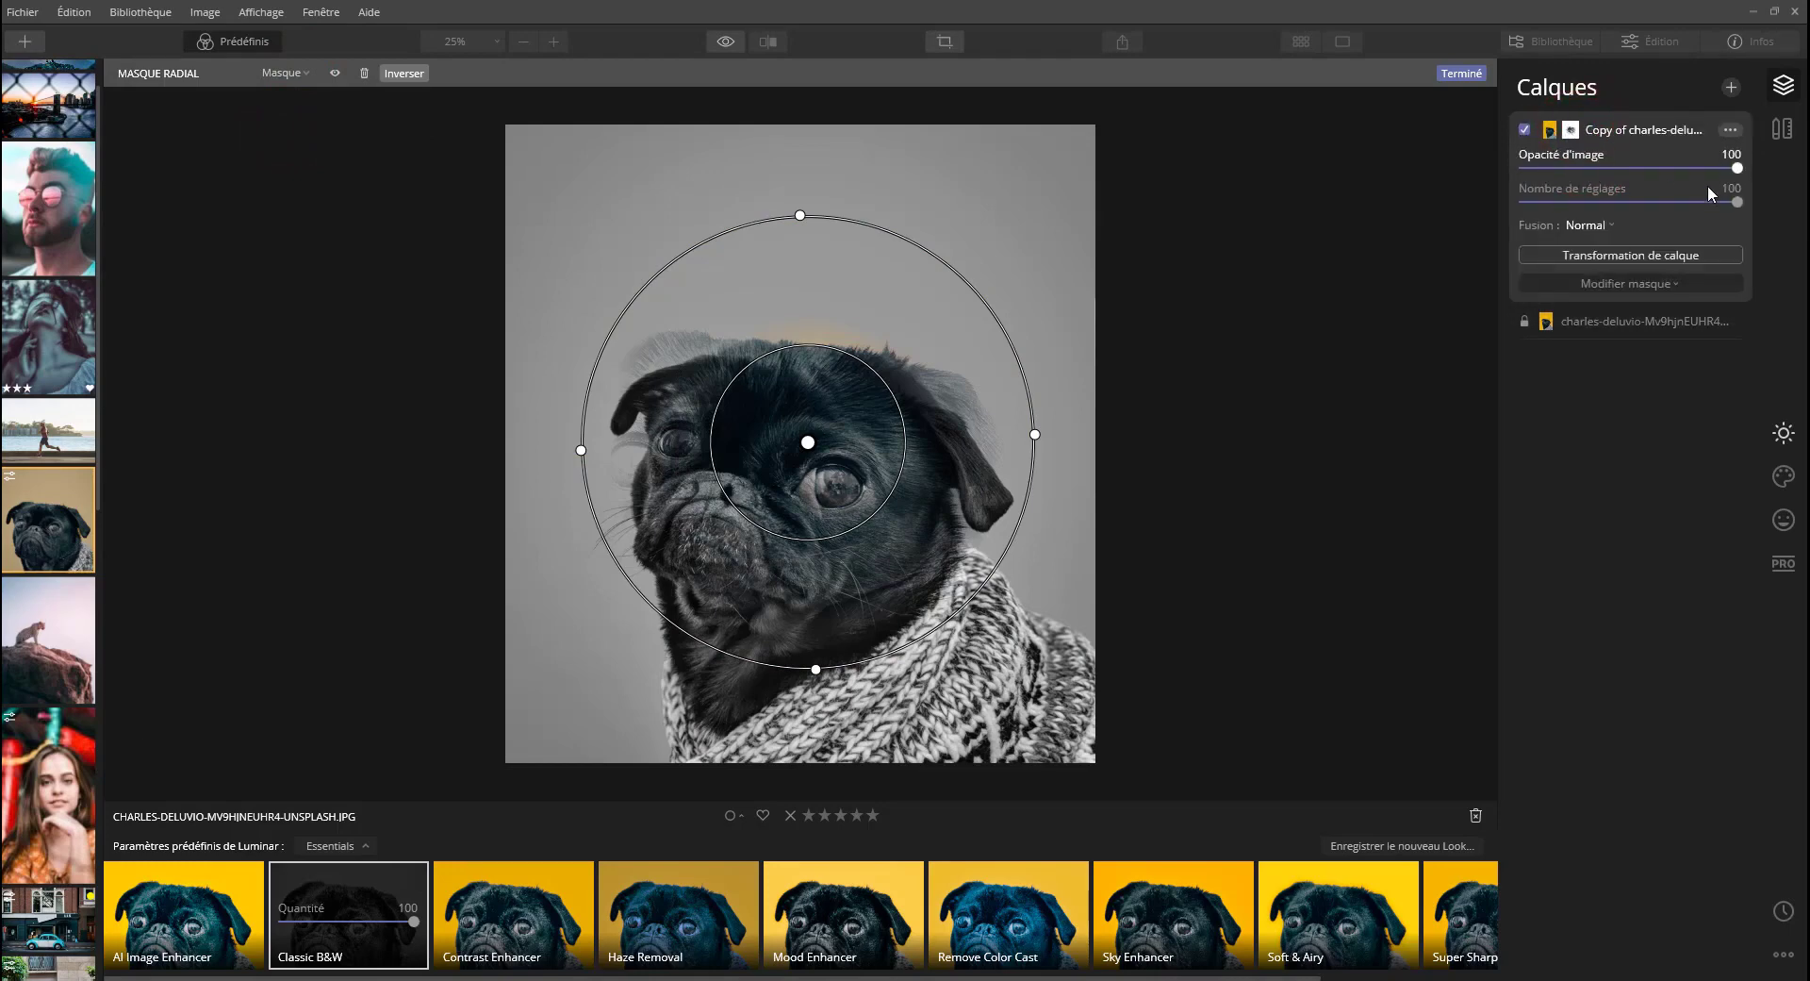
click(1730, 131)
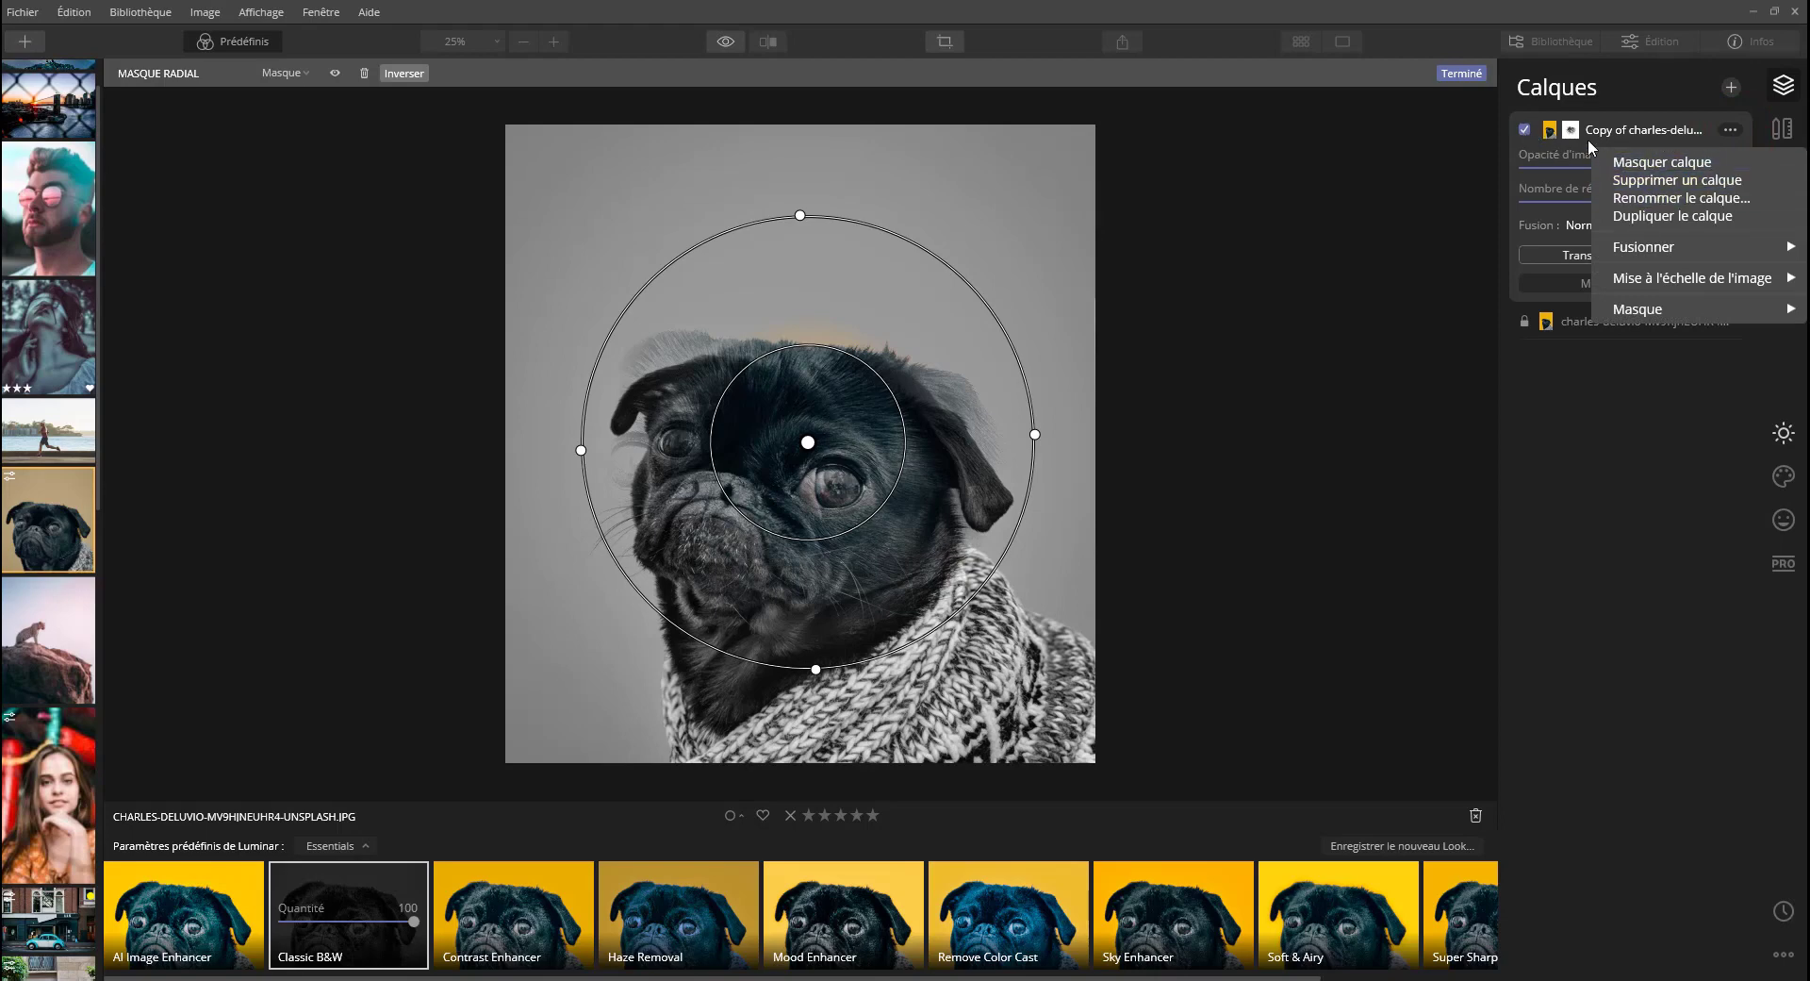
mouse_move(1666, 314)
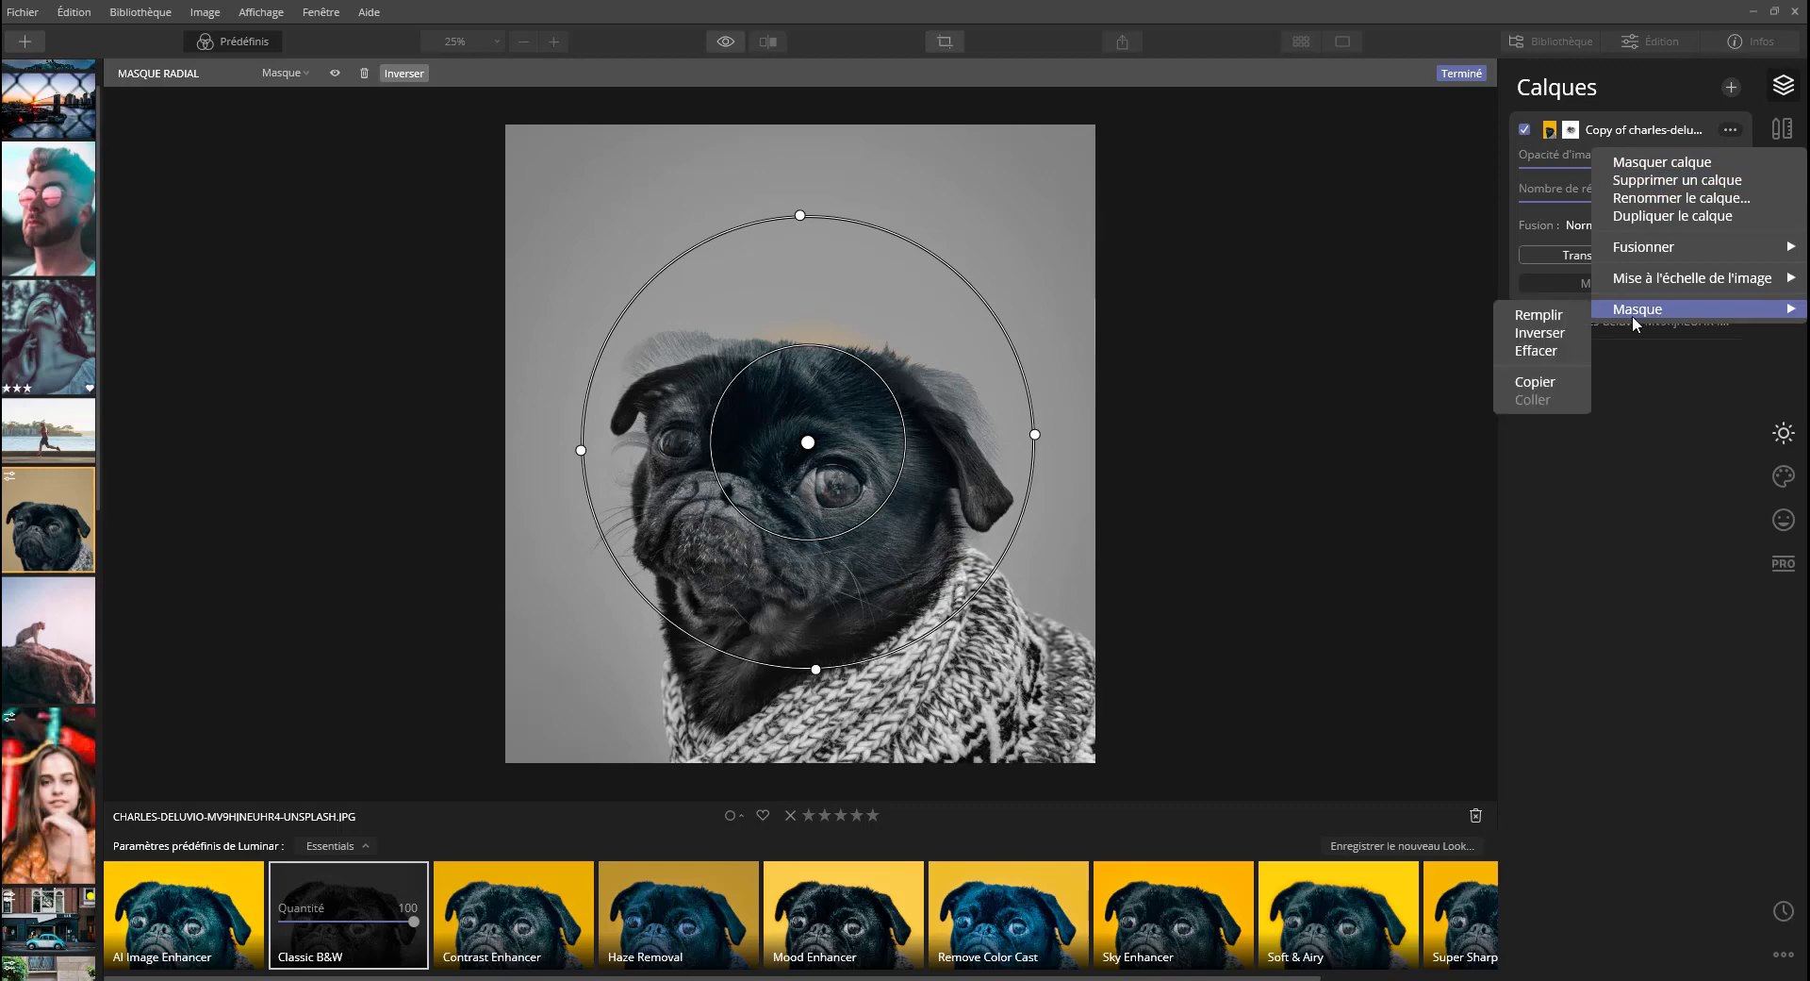
click(1558, 349)
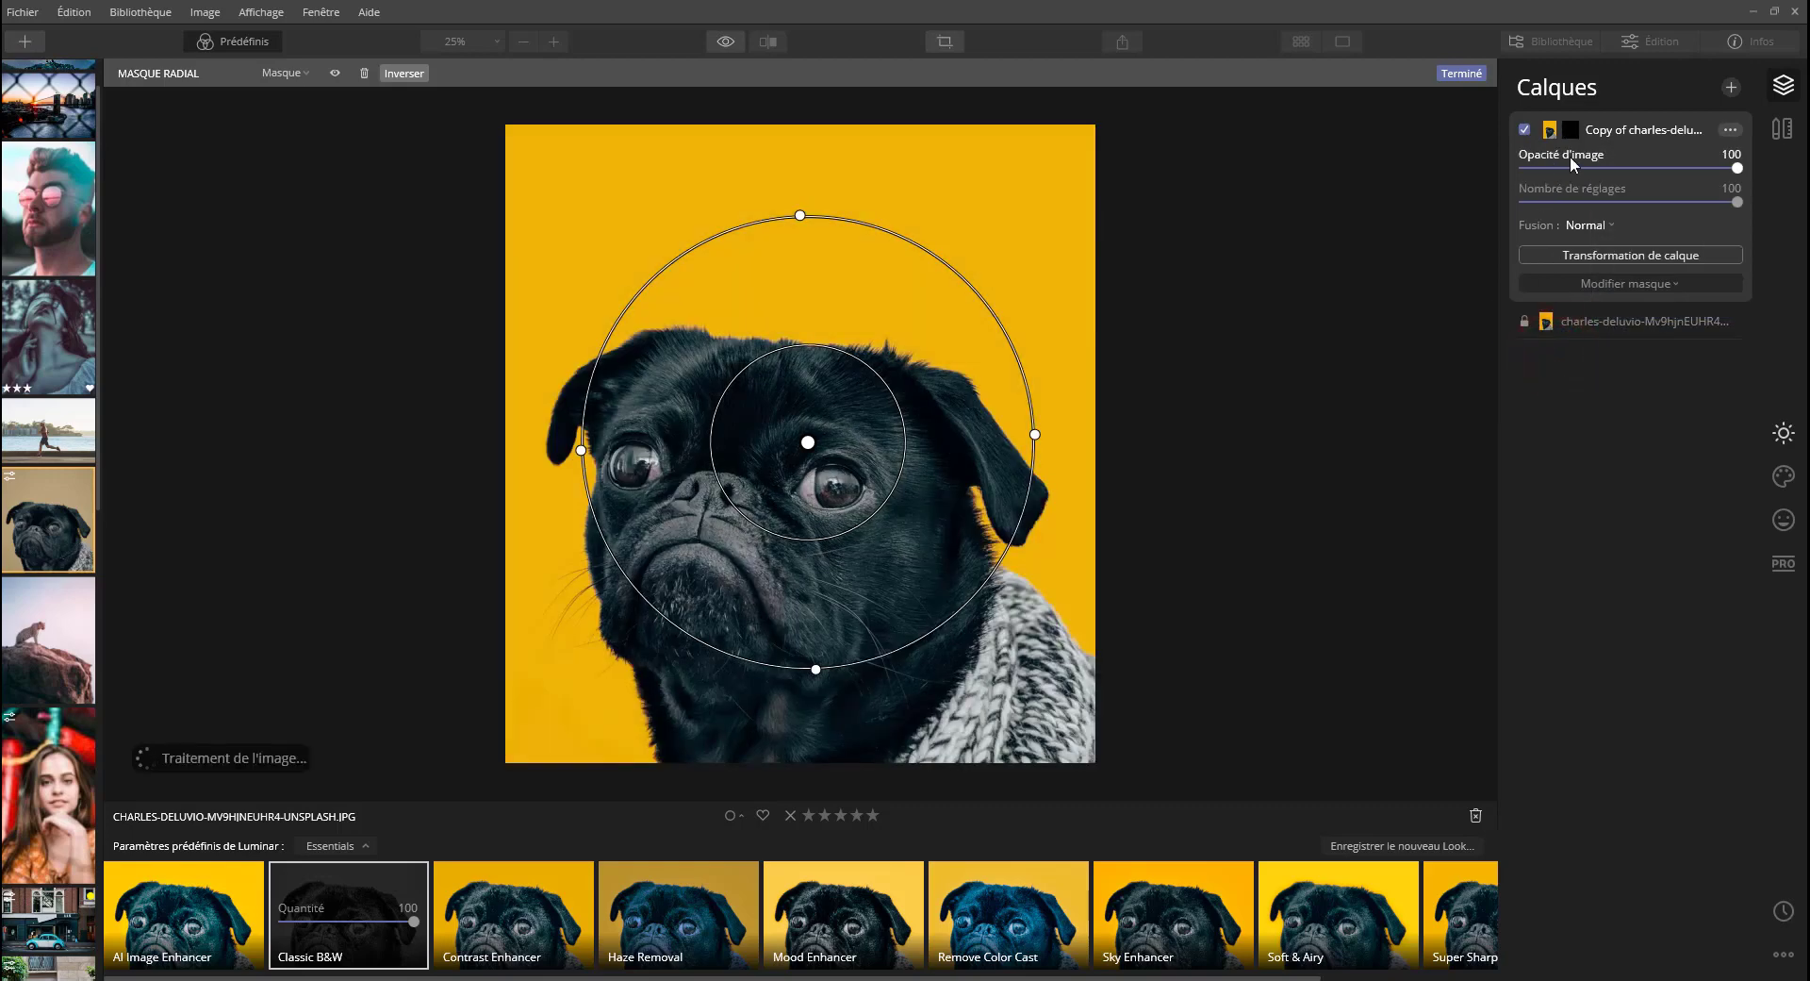
Hide the copy layer and apply the Classic B&W look to the base layer.
click(1526, 131)
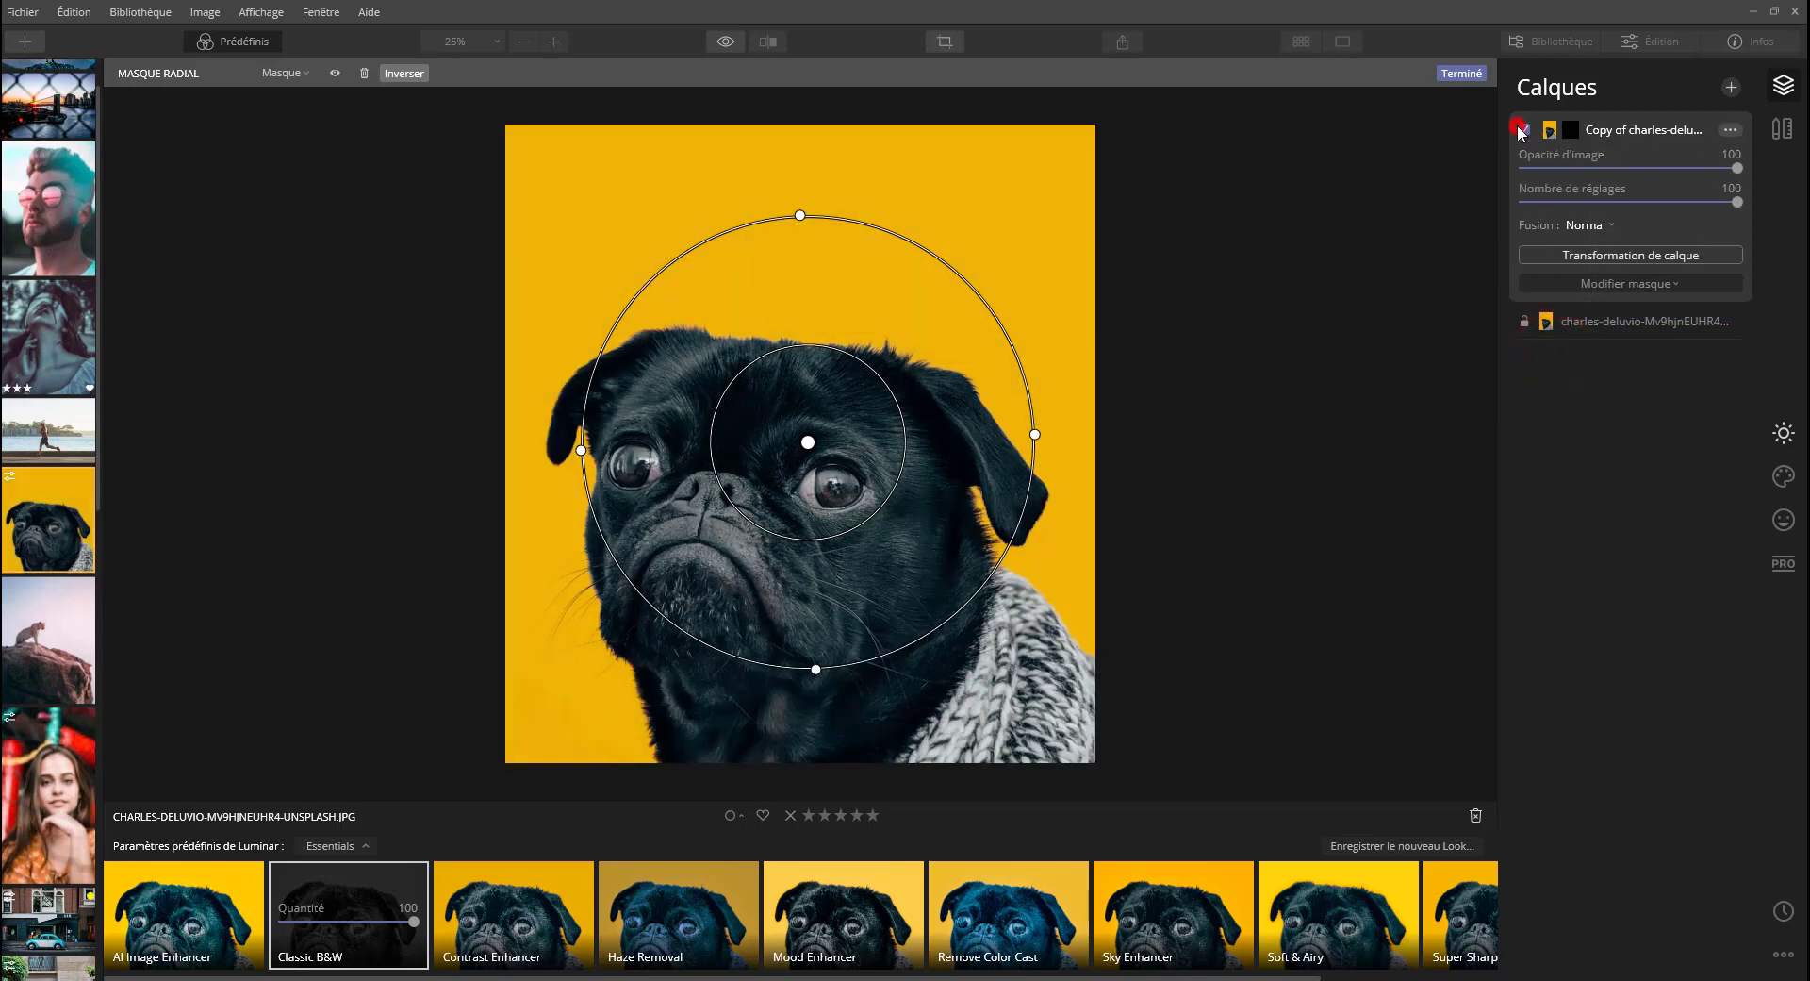
click(1596, 321)
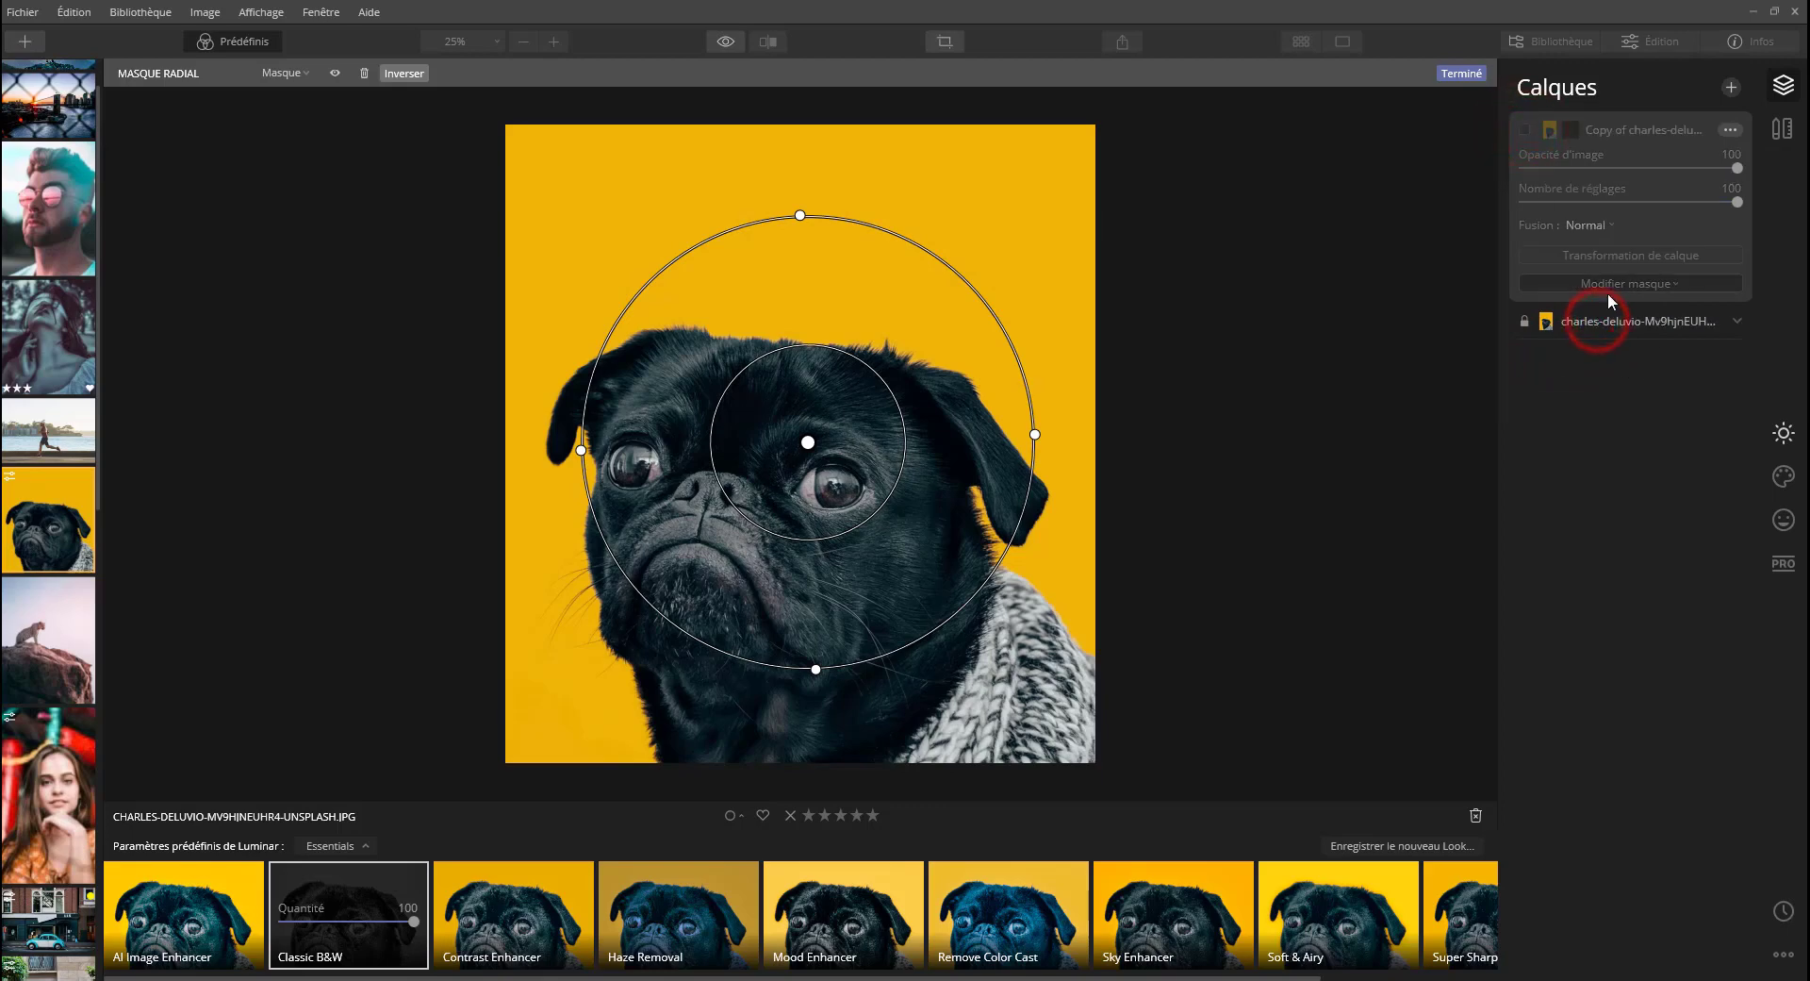
click(1612, 321)
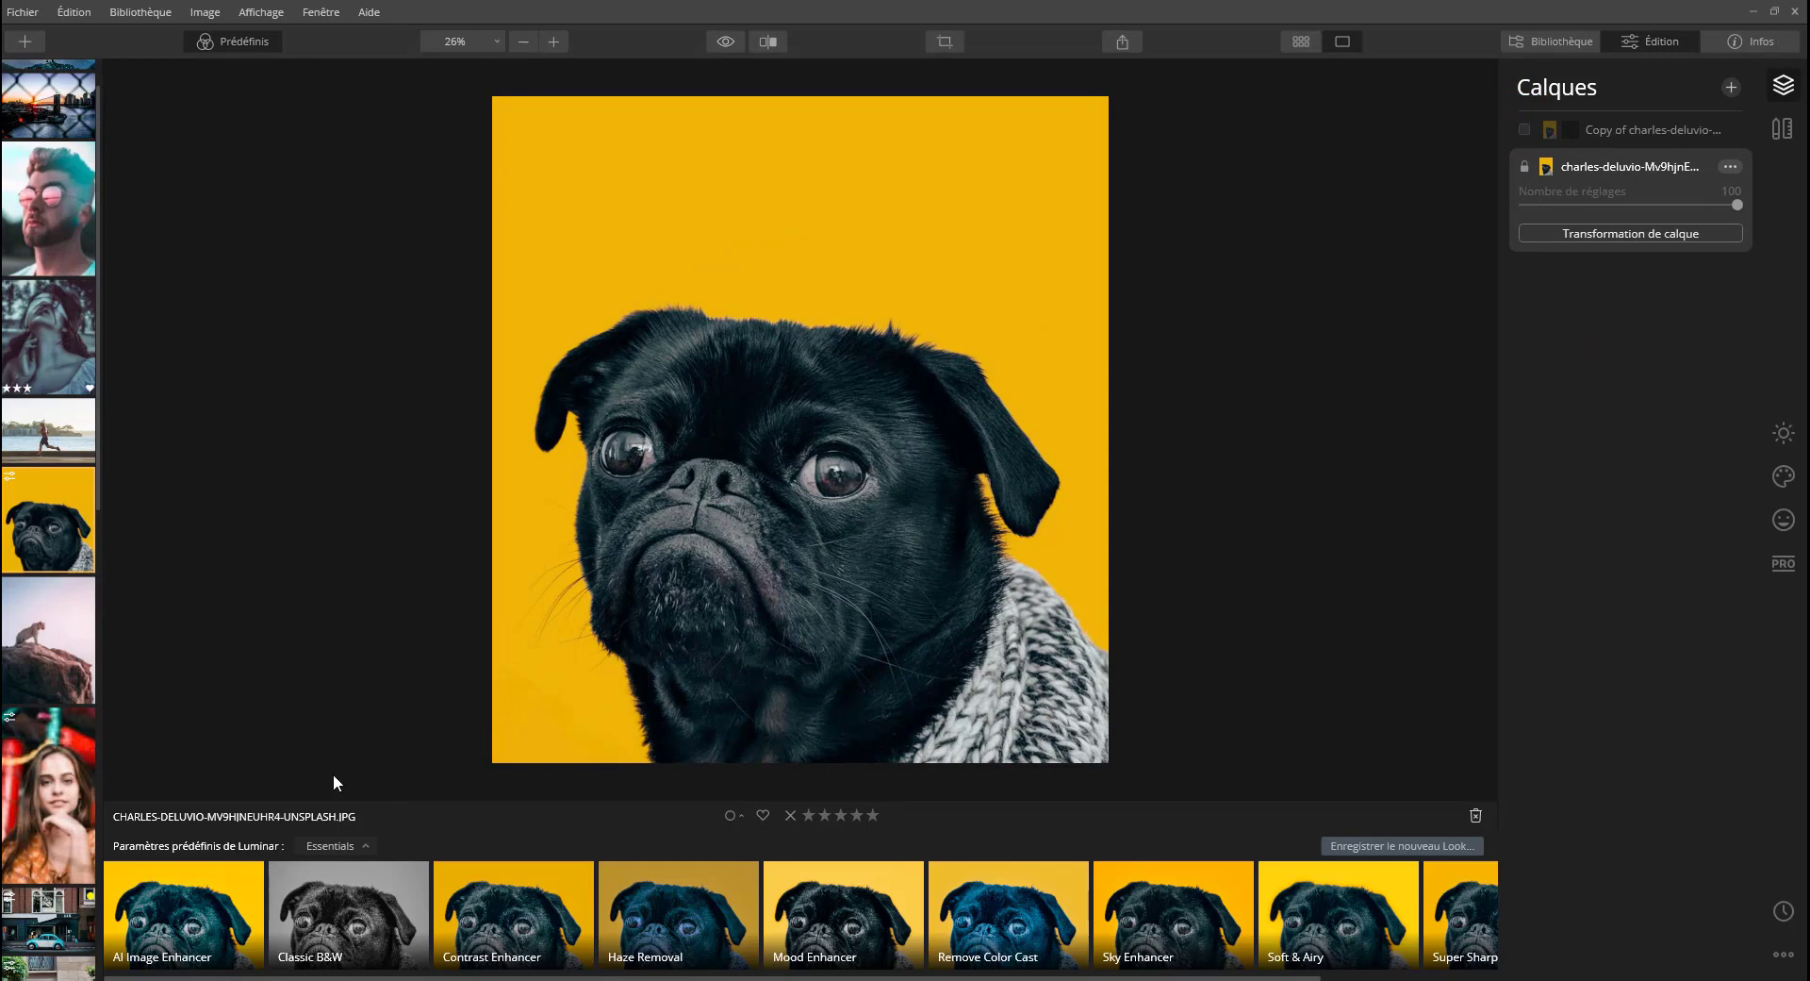
click(320, 924)
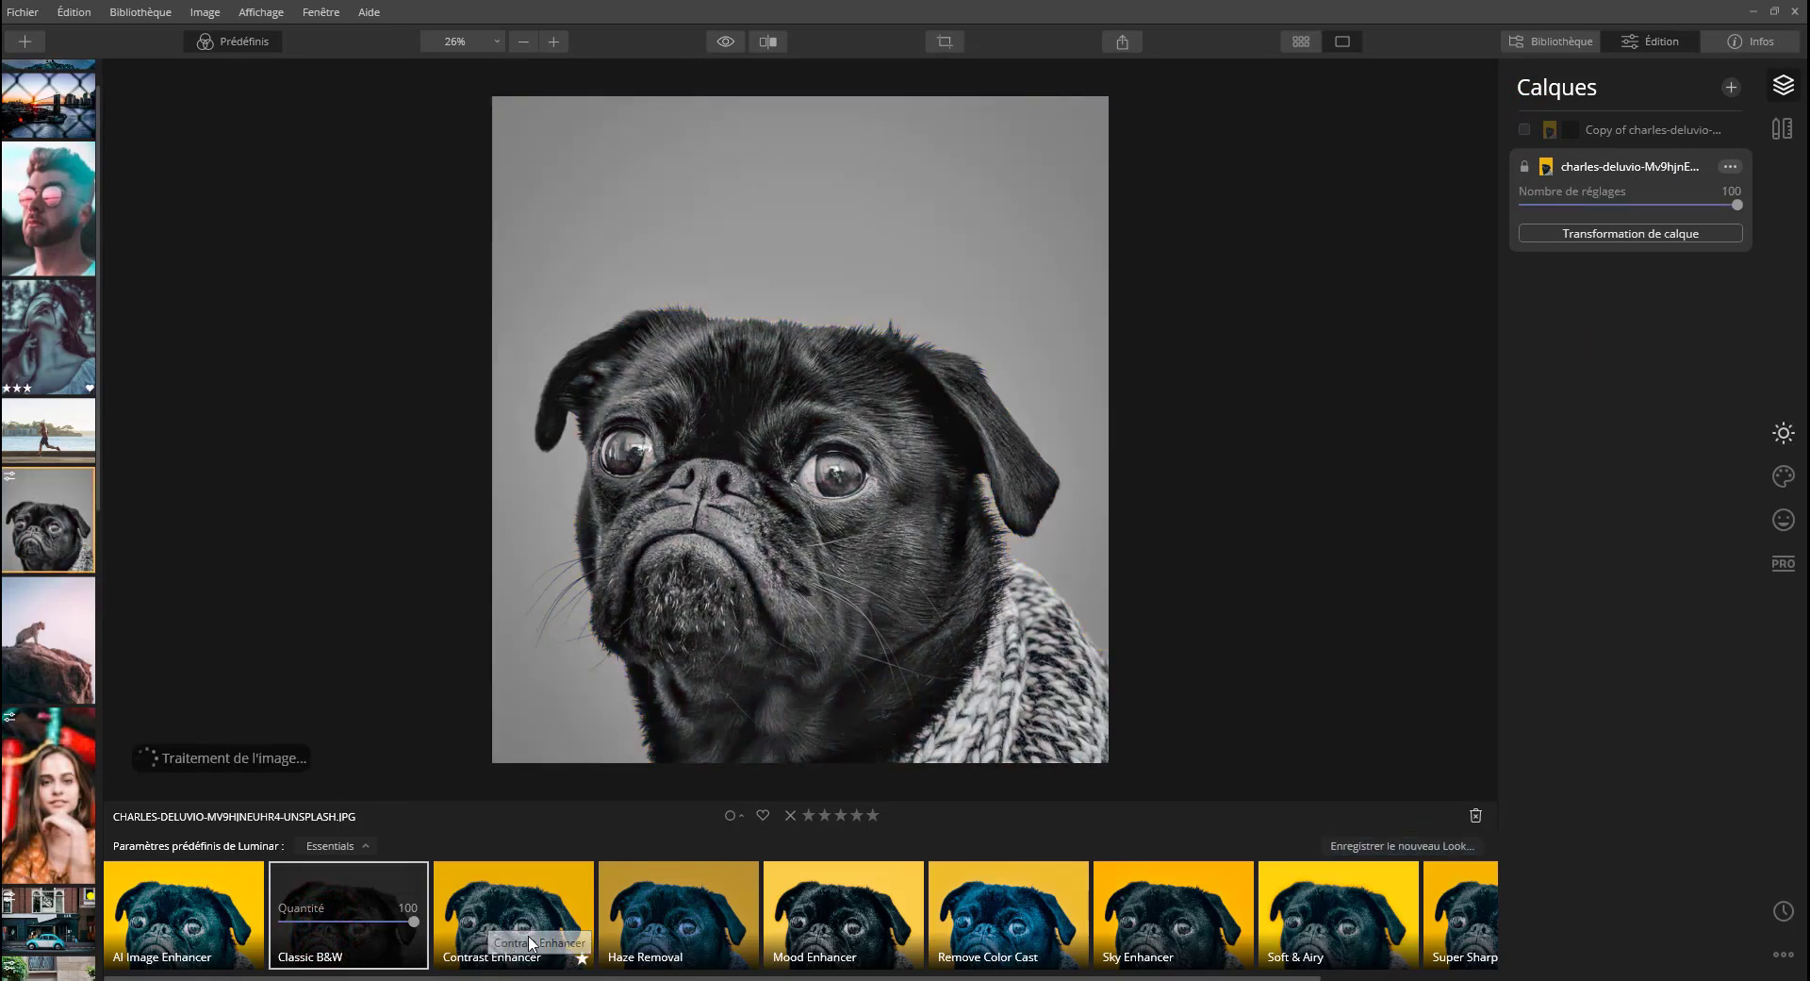
Open and close the base layer's transformation, and duplicate the base layer.
click(1610, 235)
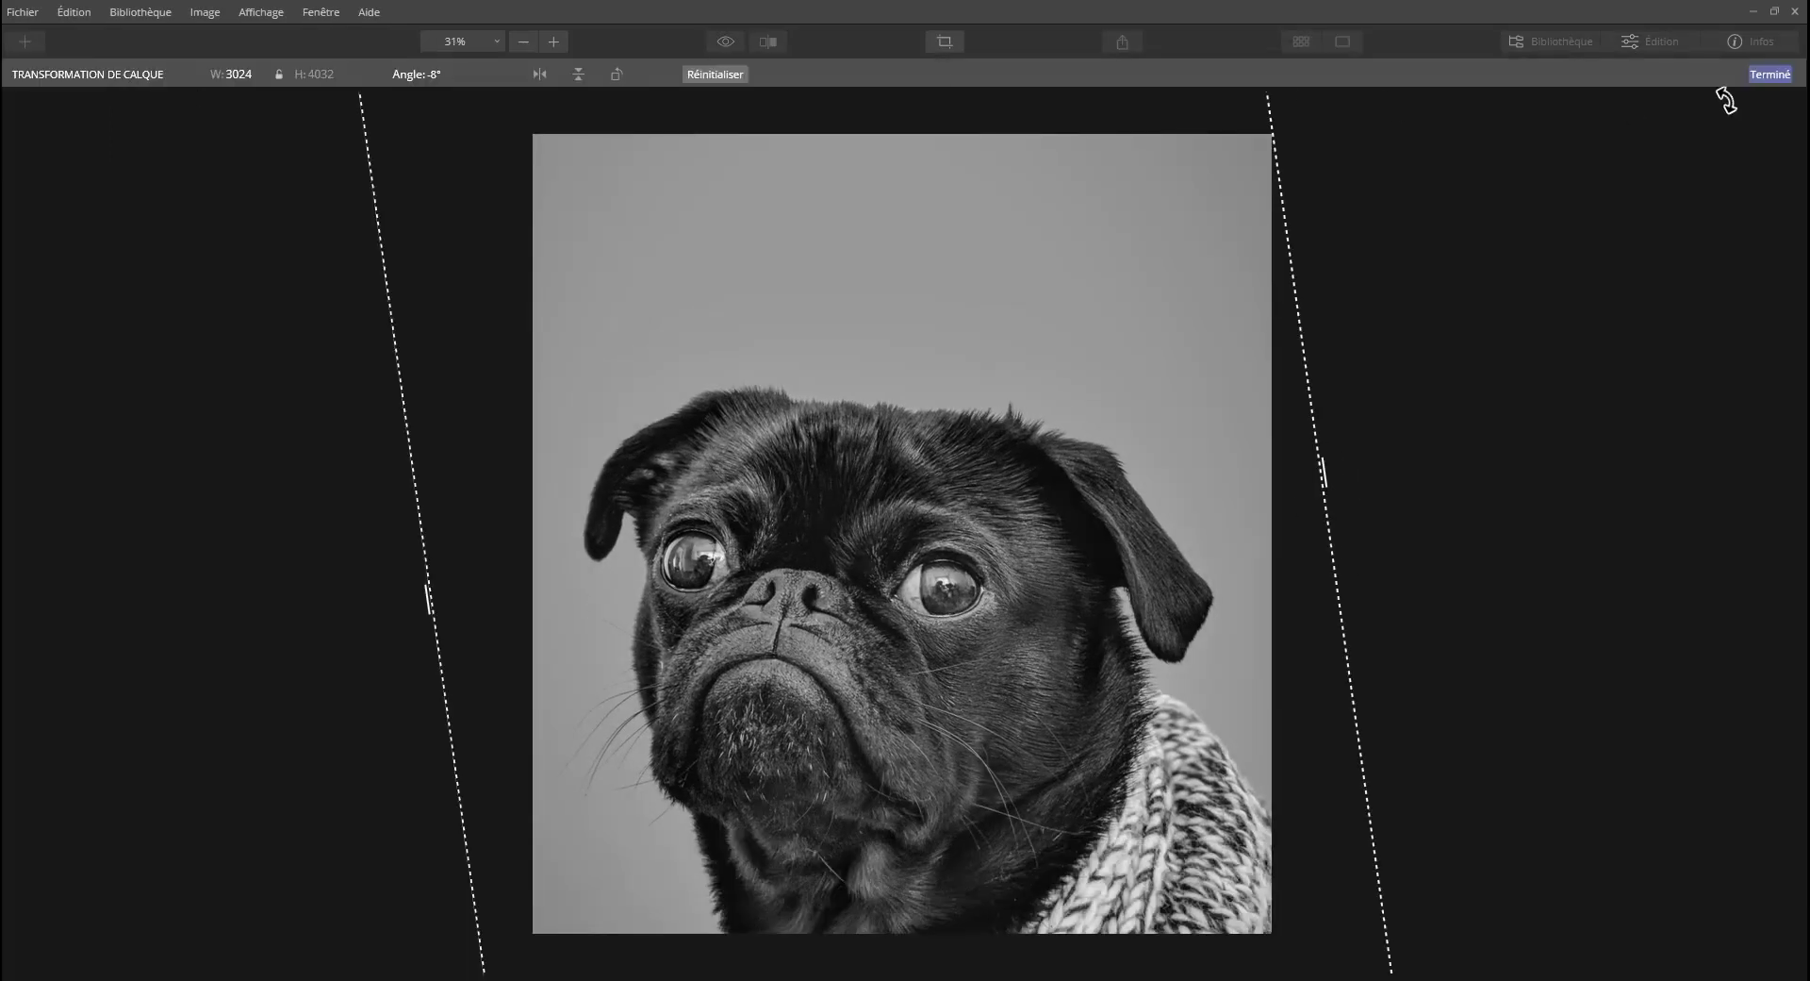
click(1770, 75)
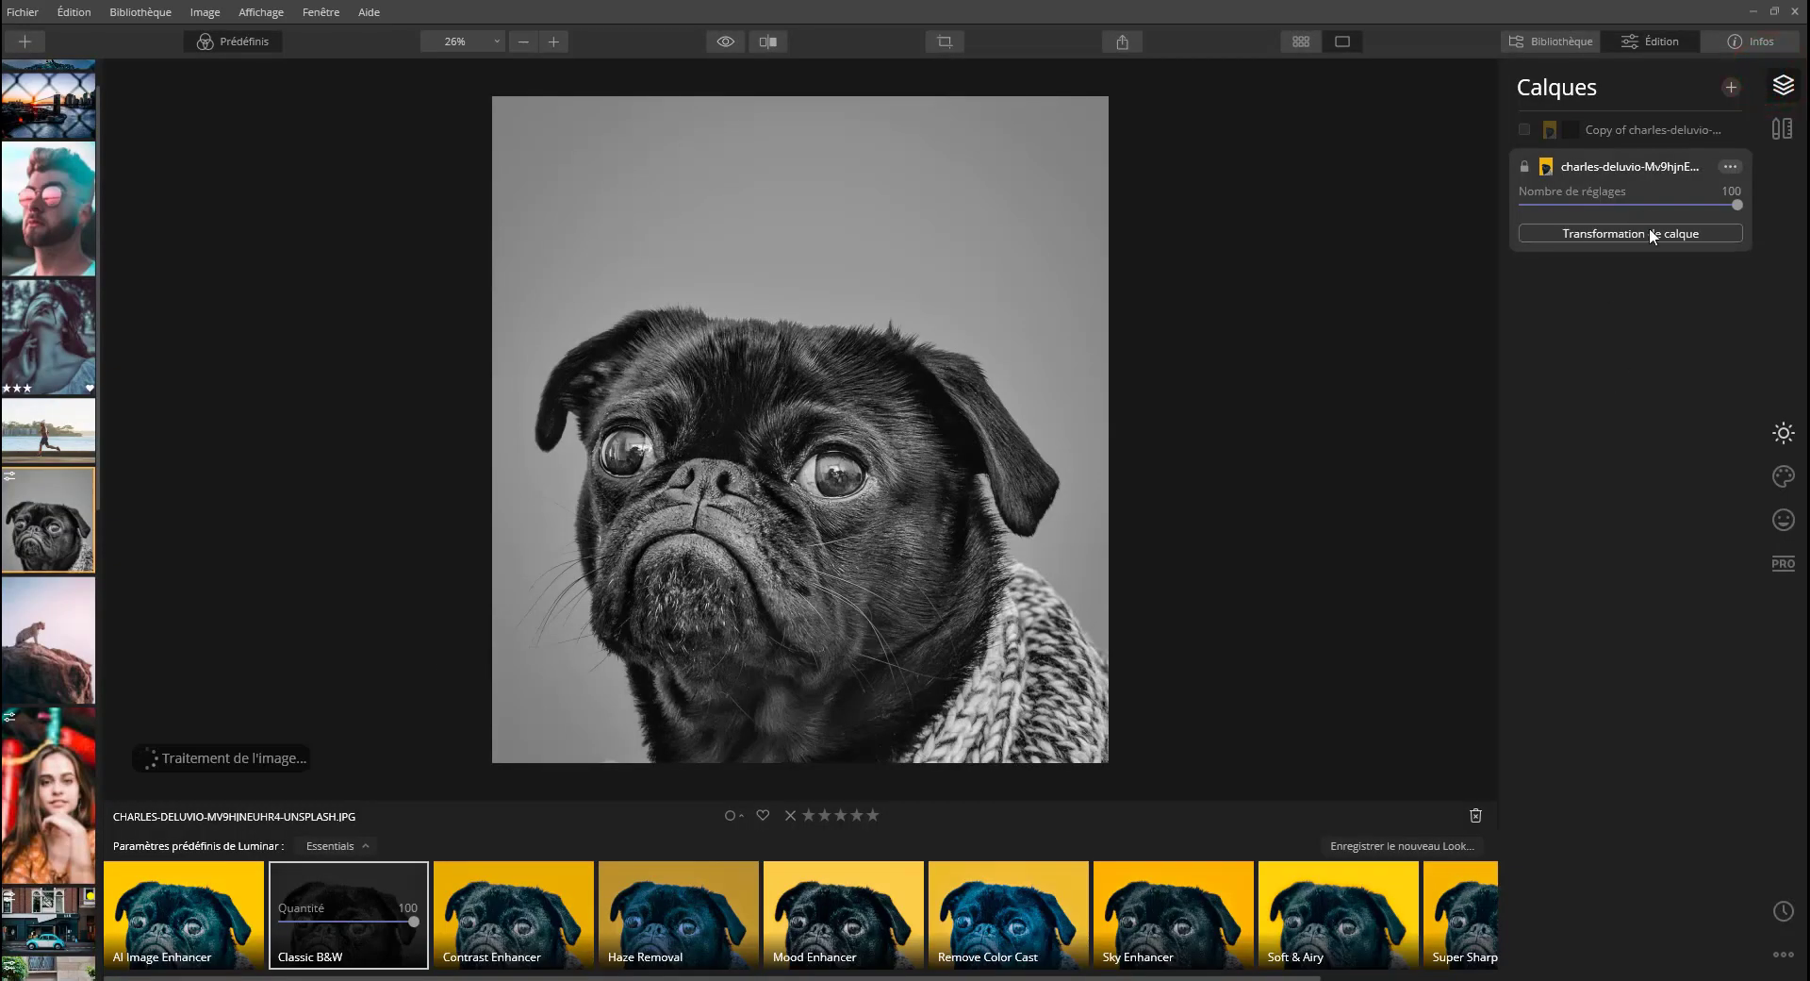
click(1729, 167)
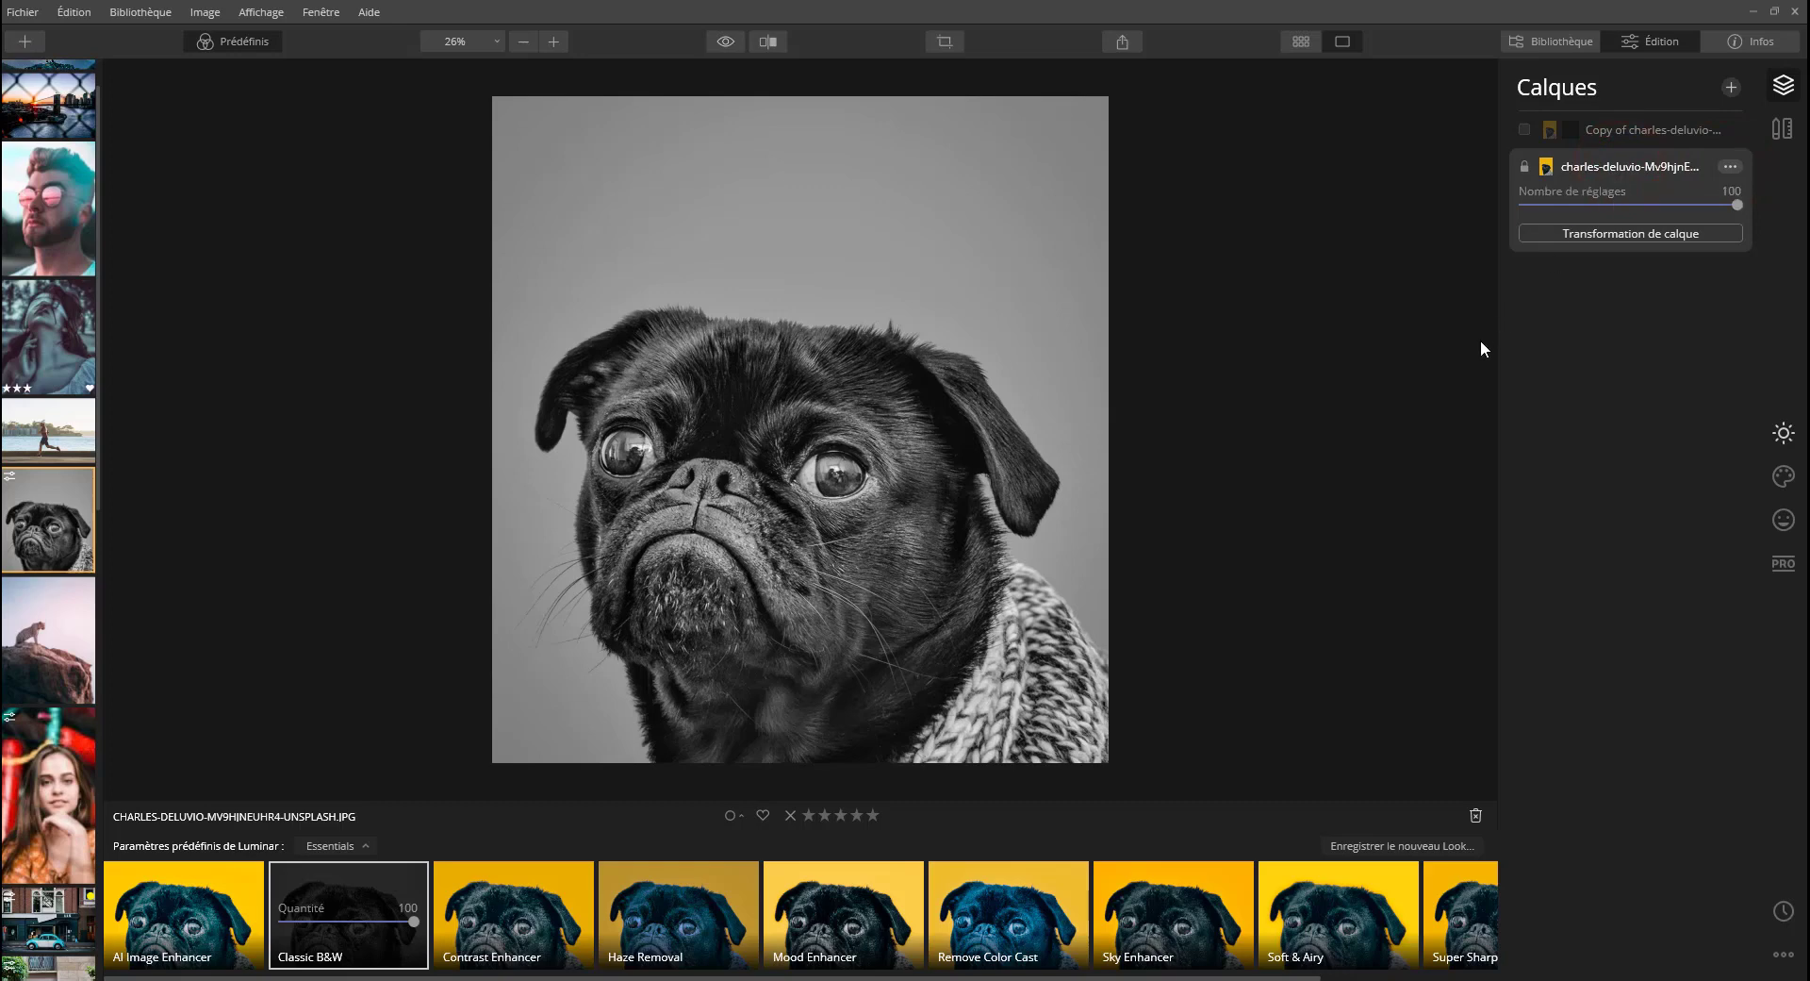
click(1560, 228)
click(1729, 168)
click(1673, 211)
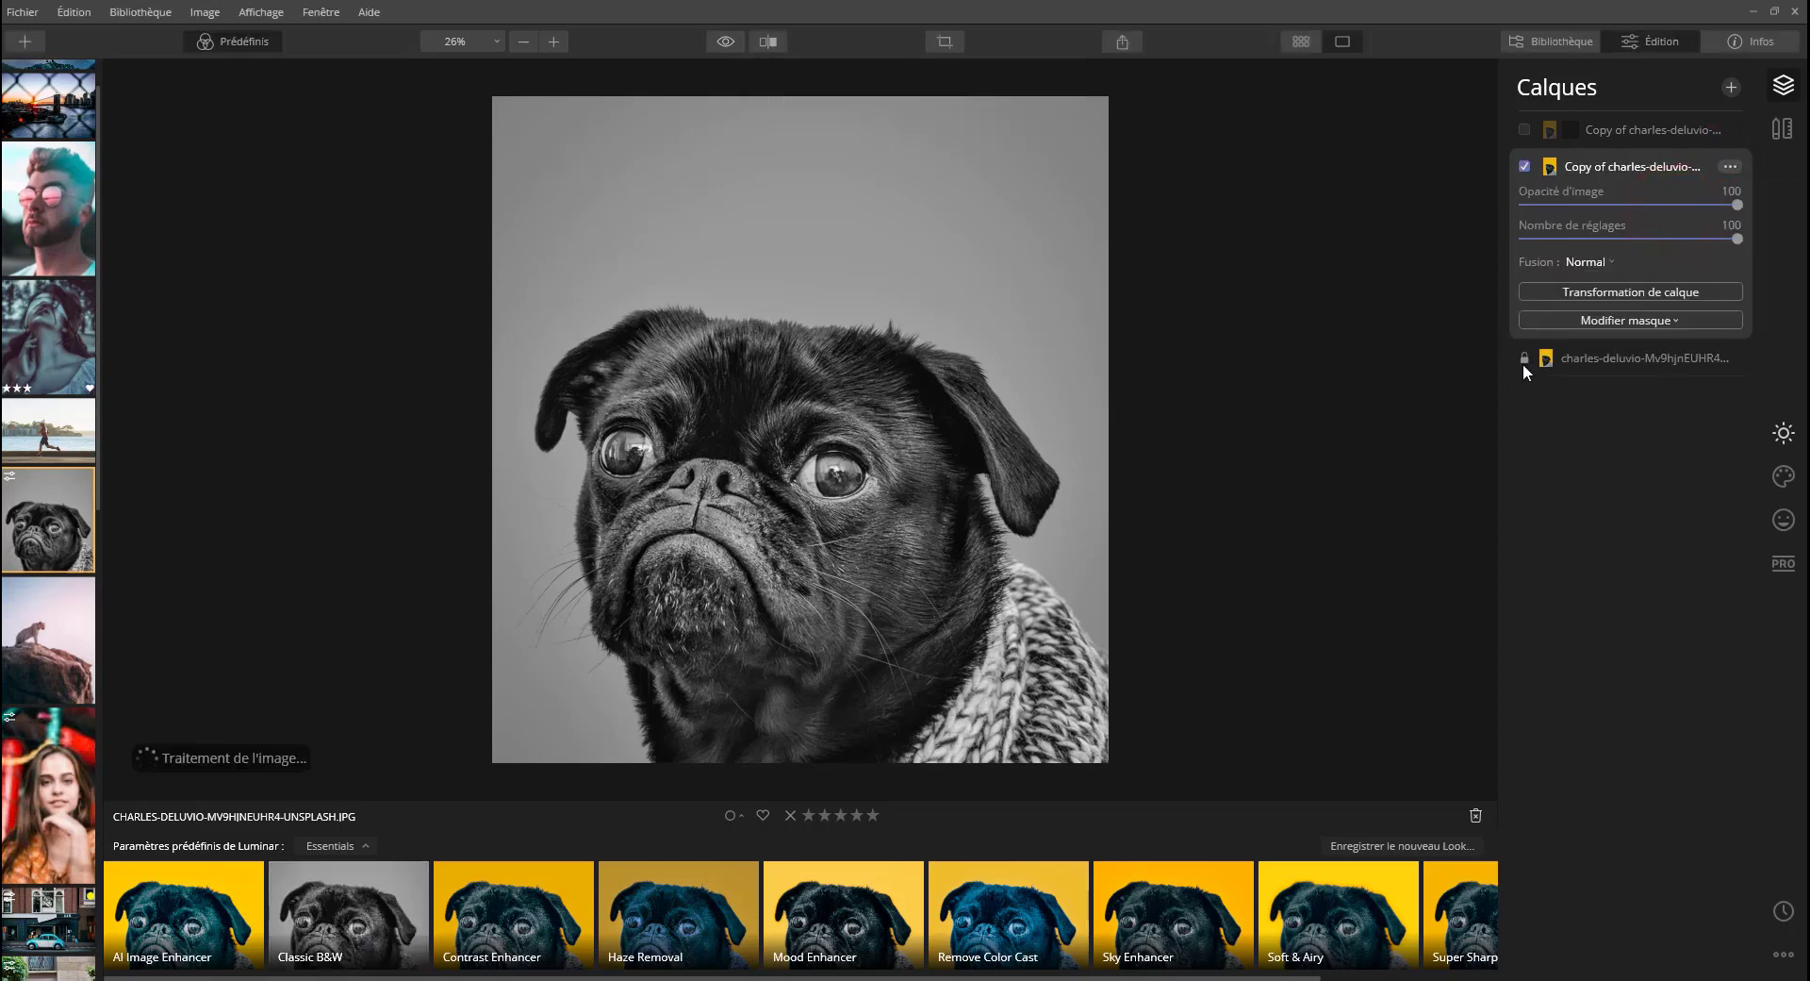
Hide the new copy layer to check the base layer's options, and show and select the new copy again.
click(1563, 359)
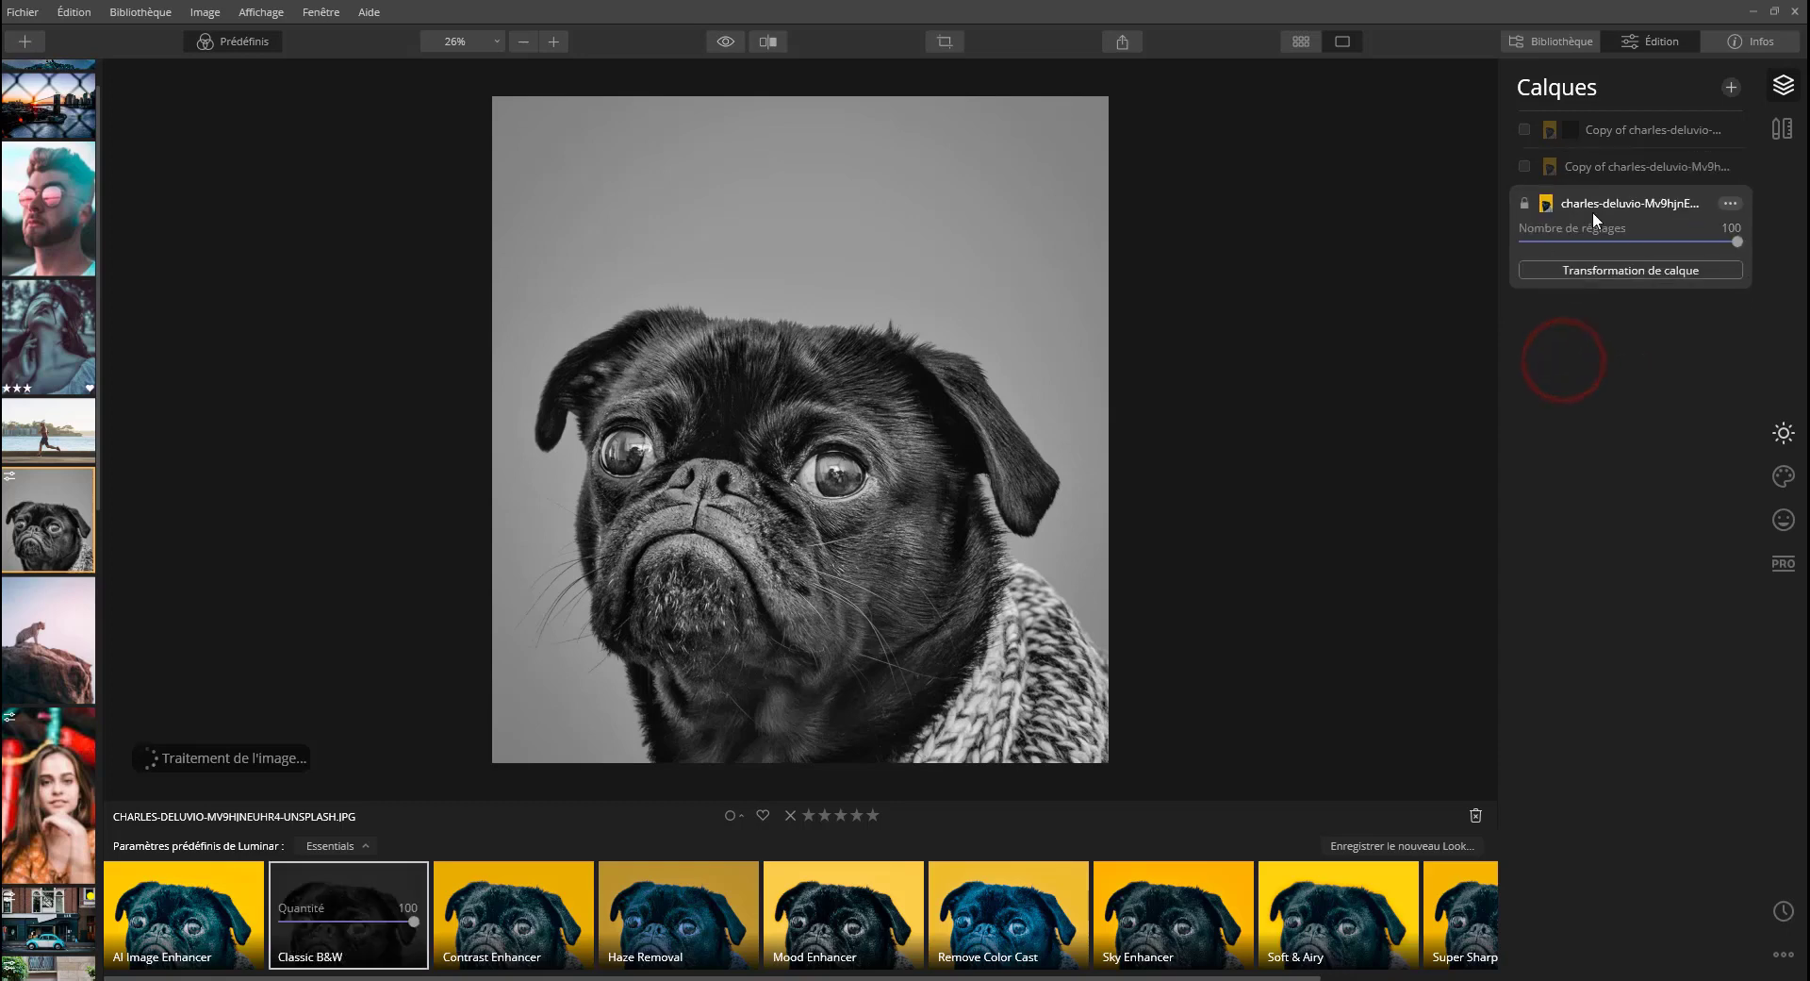
click(1735, 202)
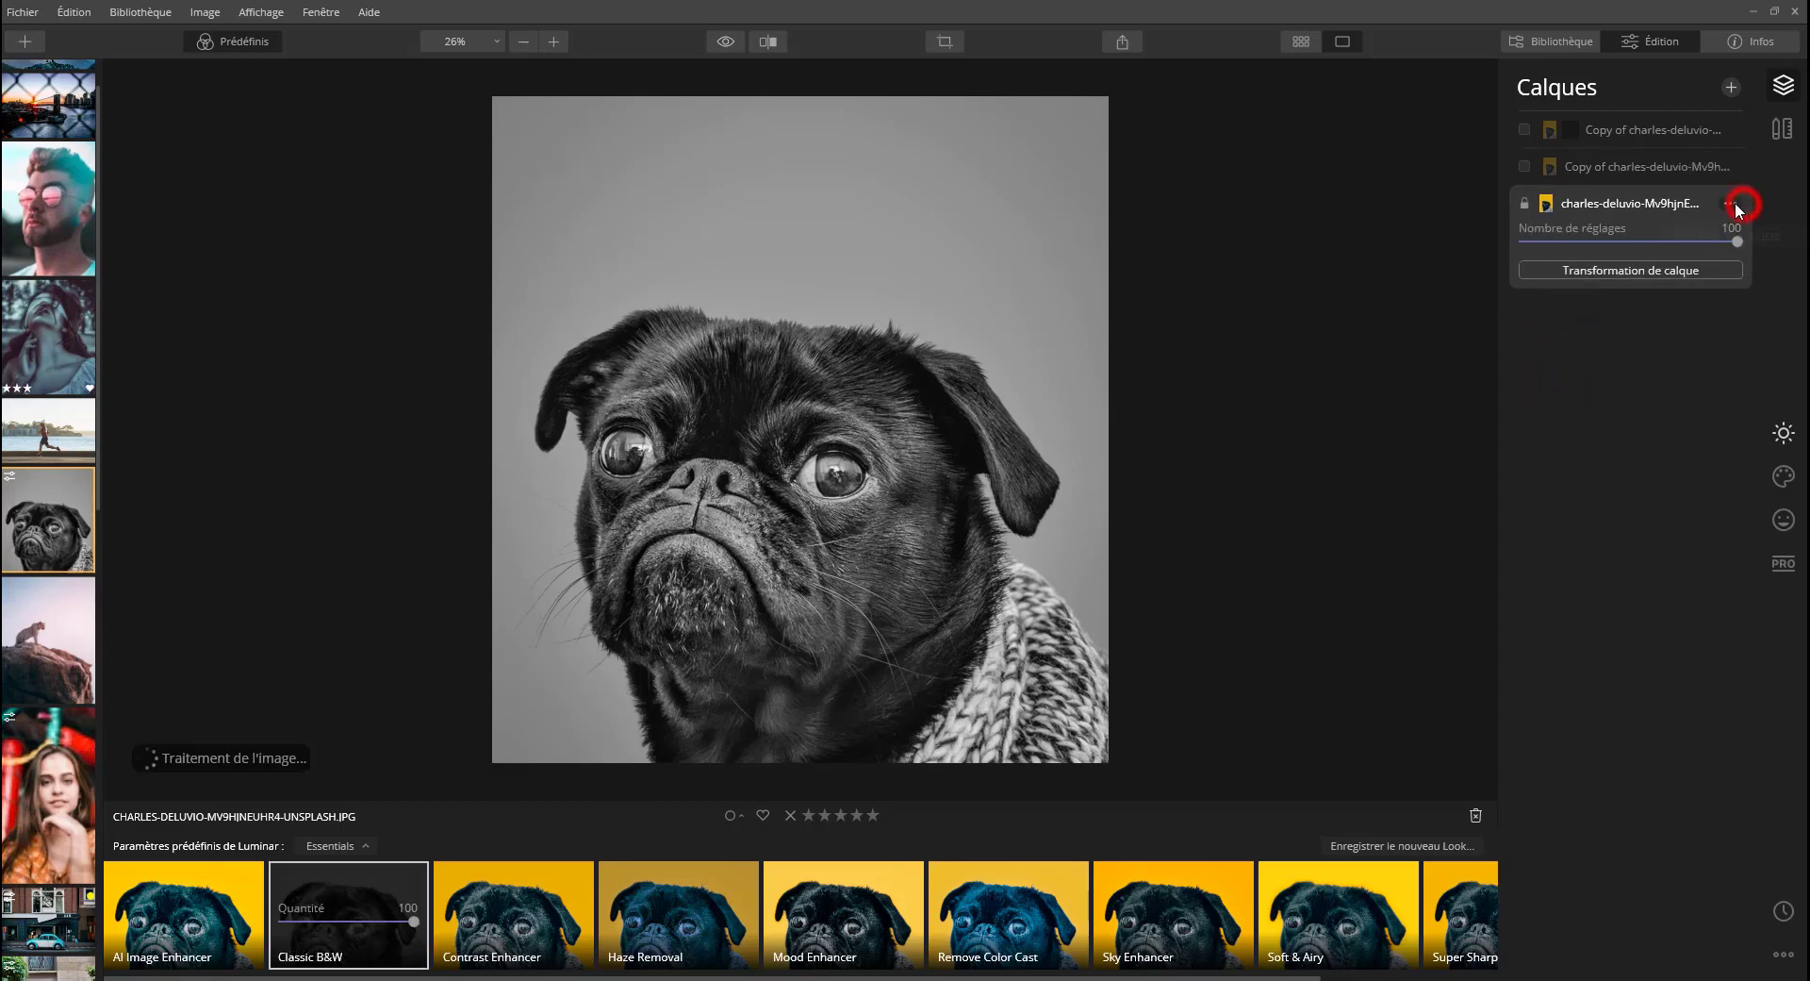
click(1599, 202)
click(1608, 170)
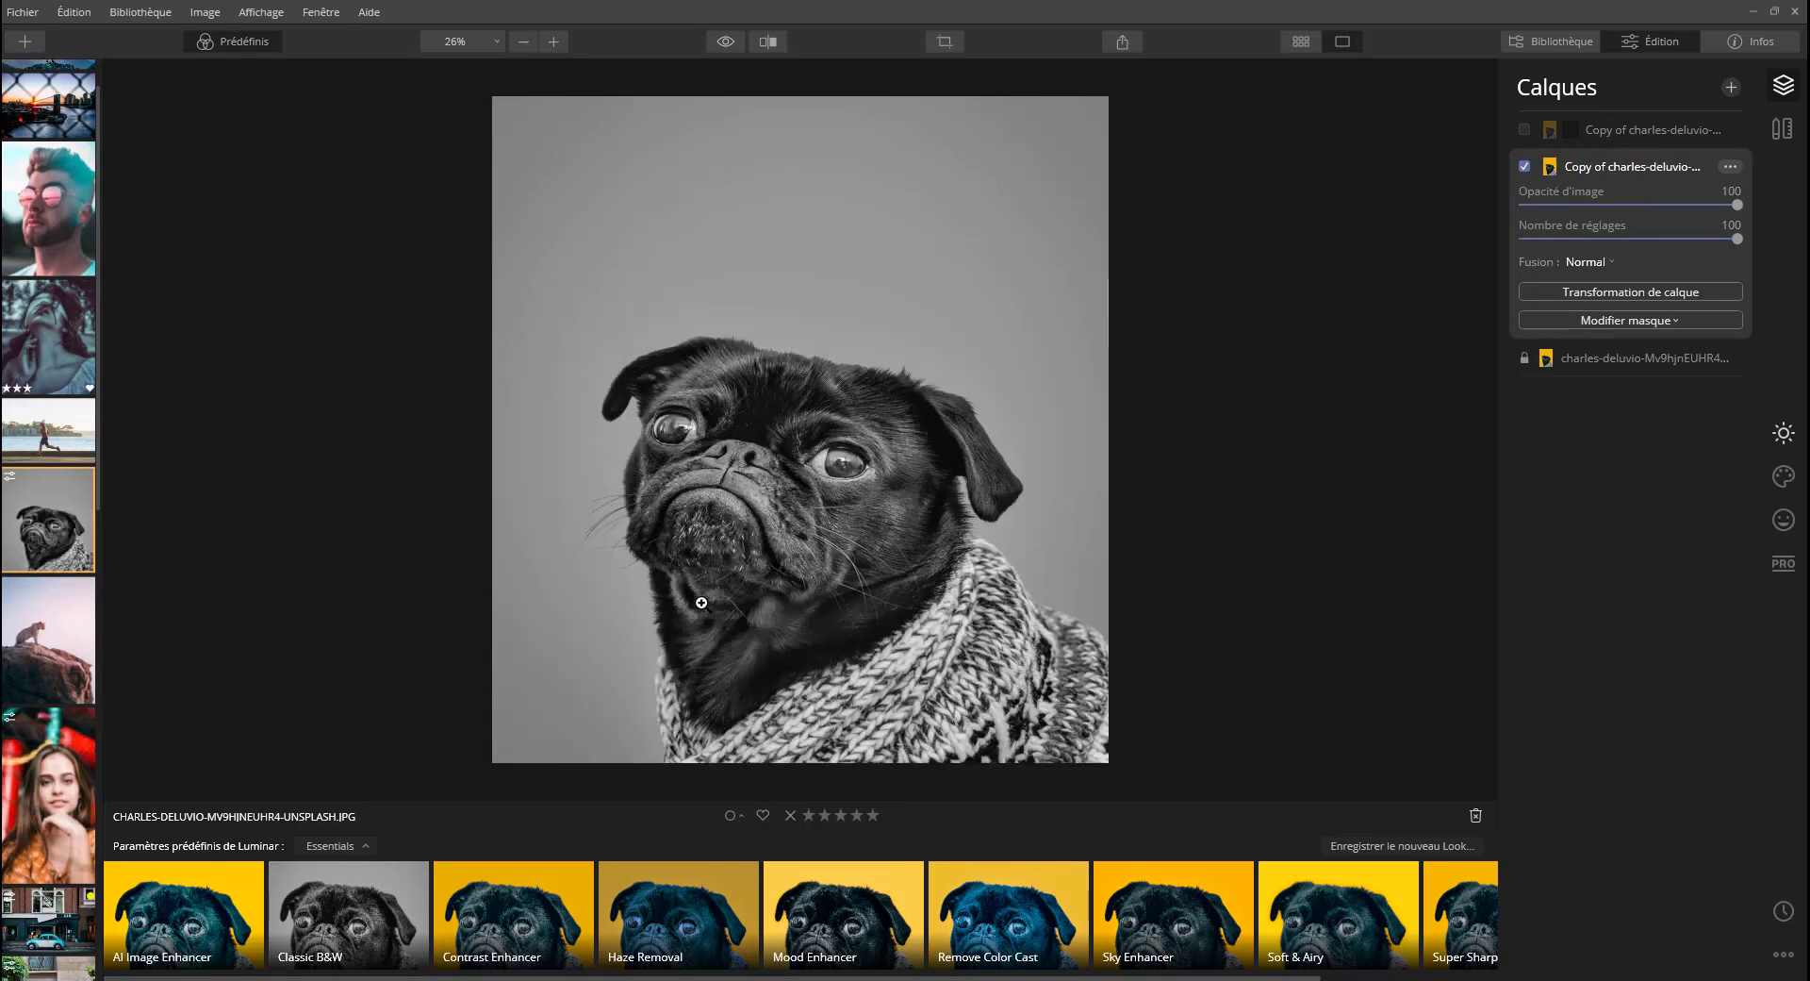
click(1644, 222)
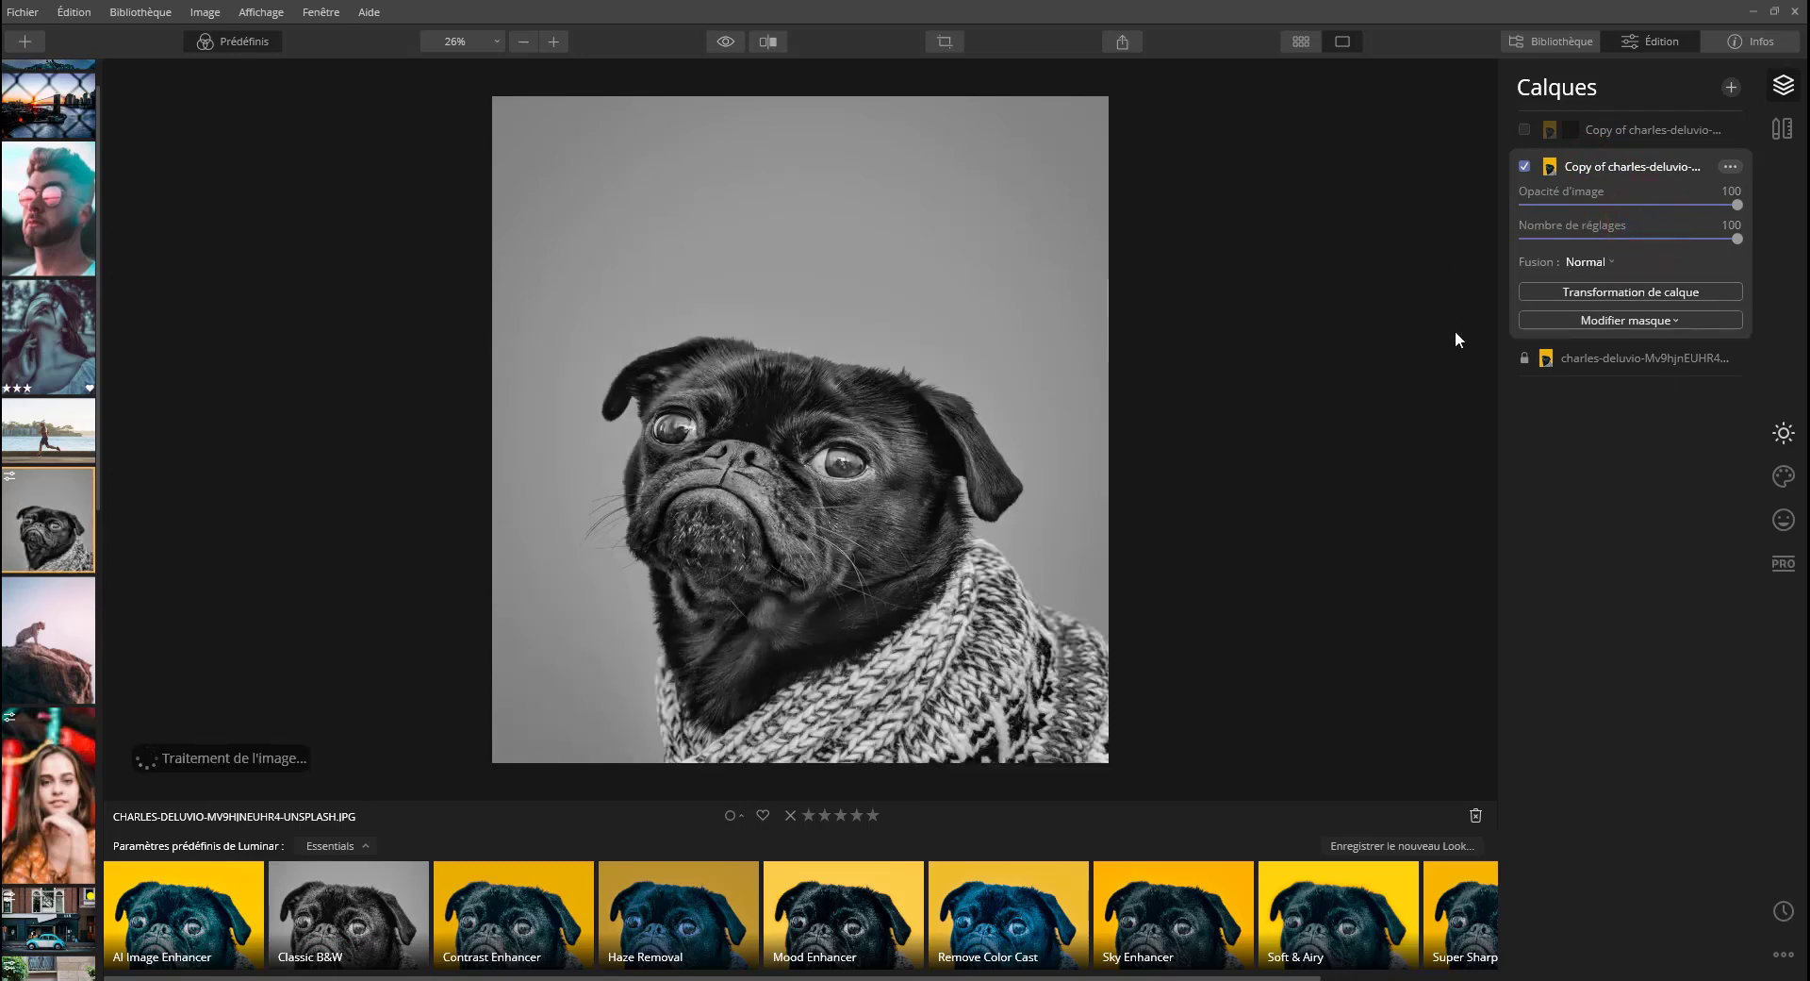
Draw a radial mask on the new copy layer centred on the dog's muzzle and reaching past the ears, and view the layer's options.
click(1650, 324)
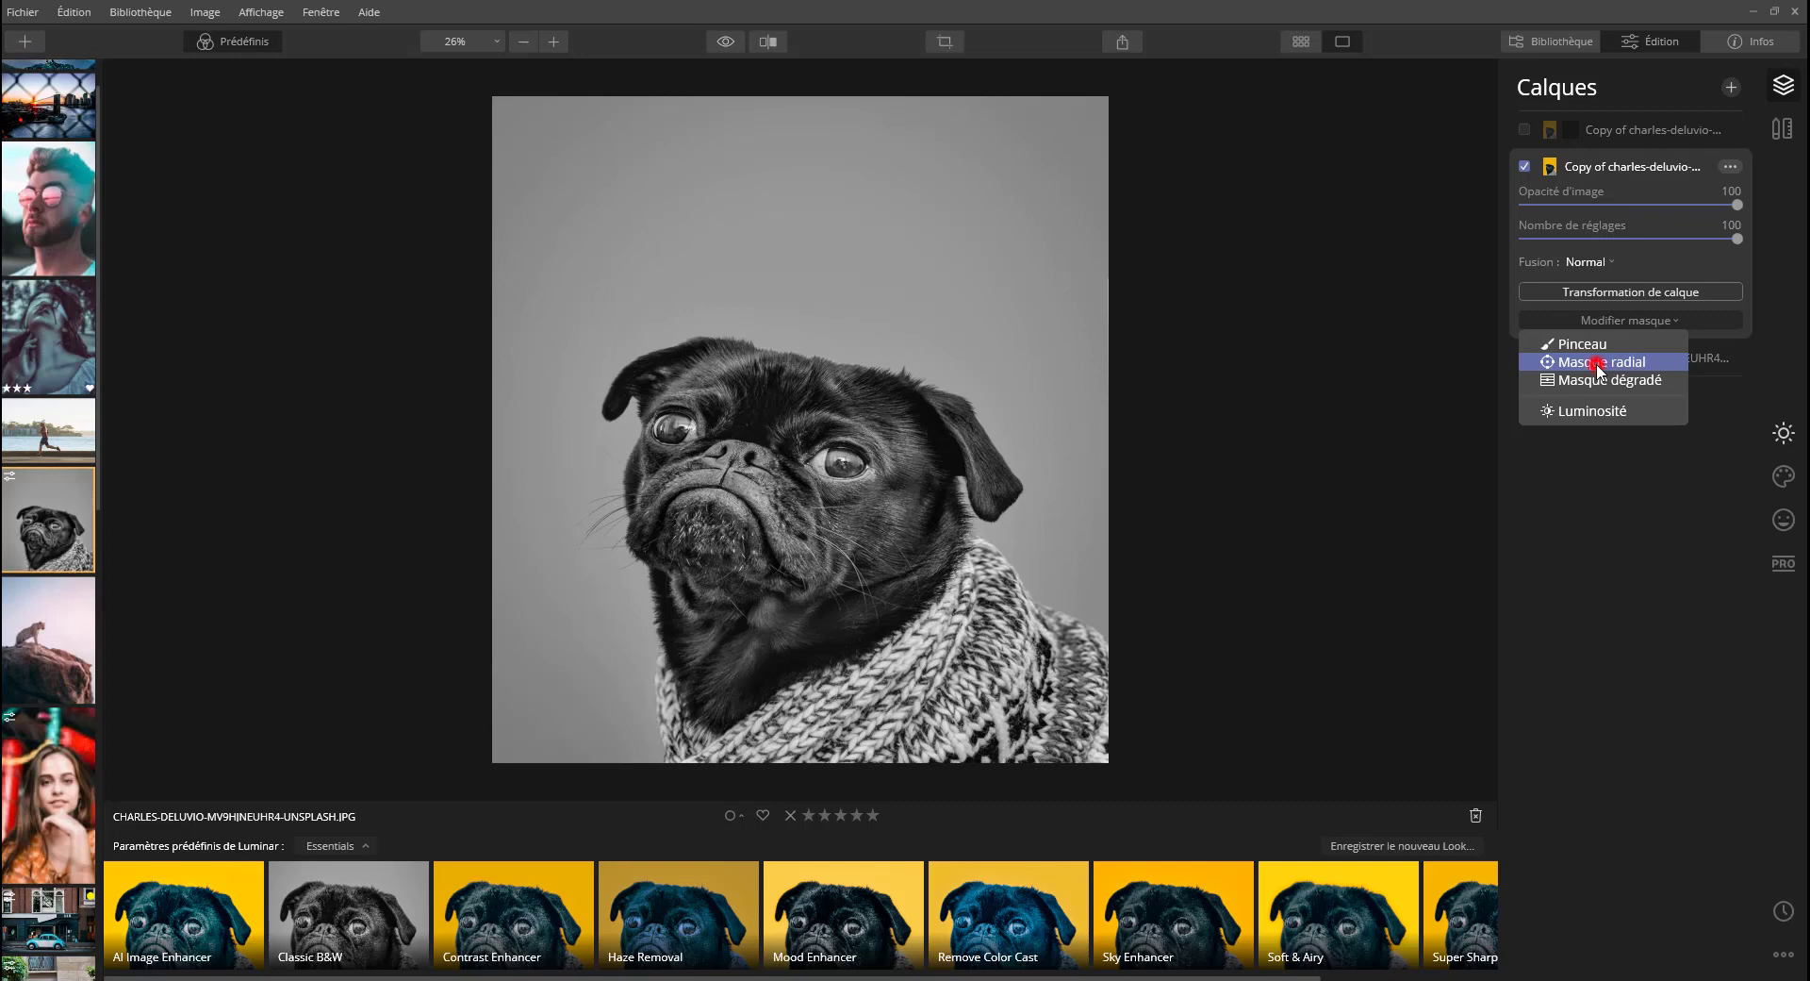
click(1598, 364)
click(779, 508)
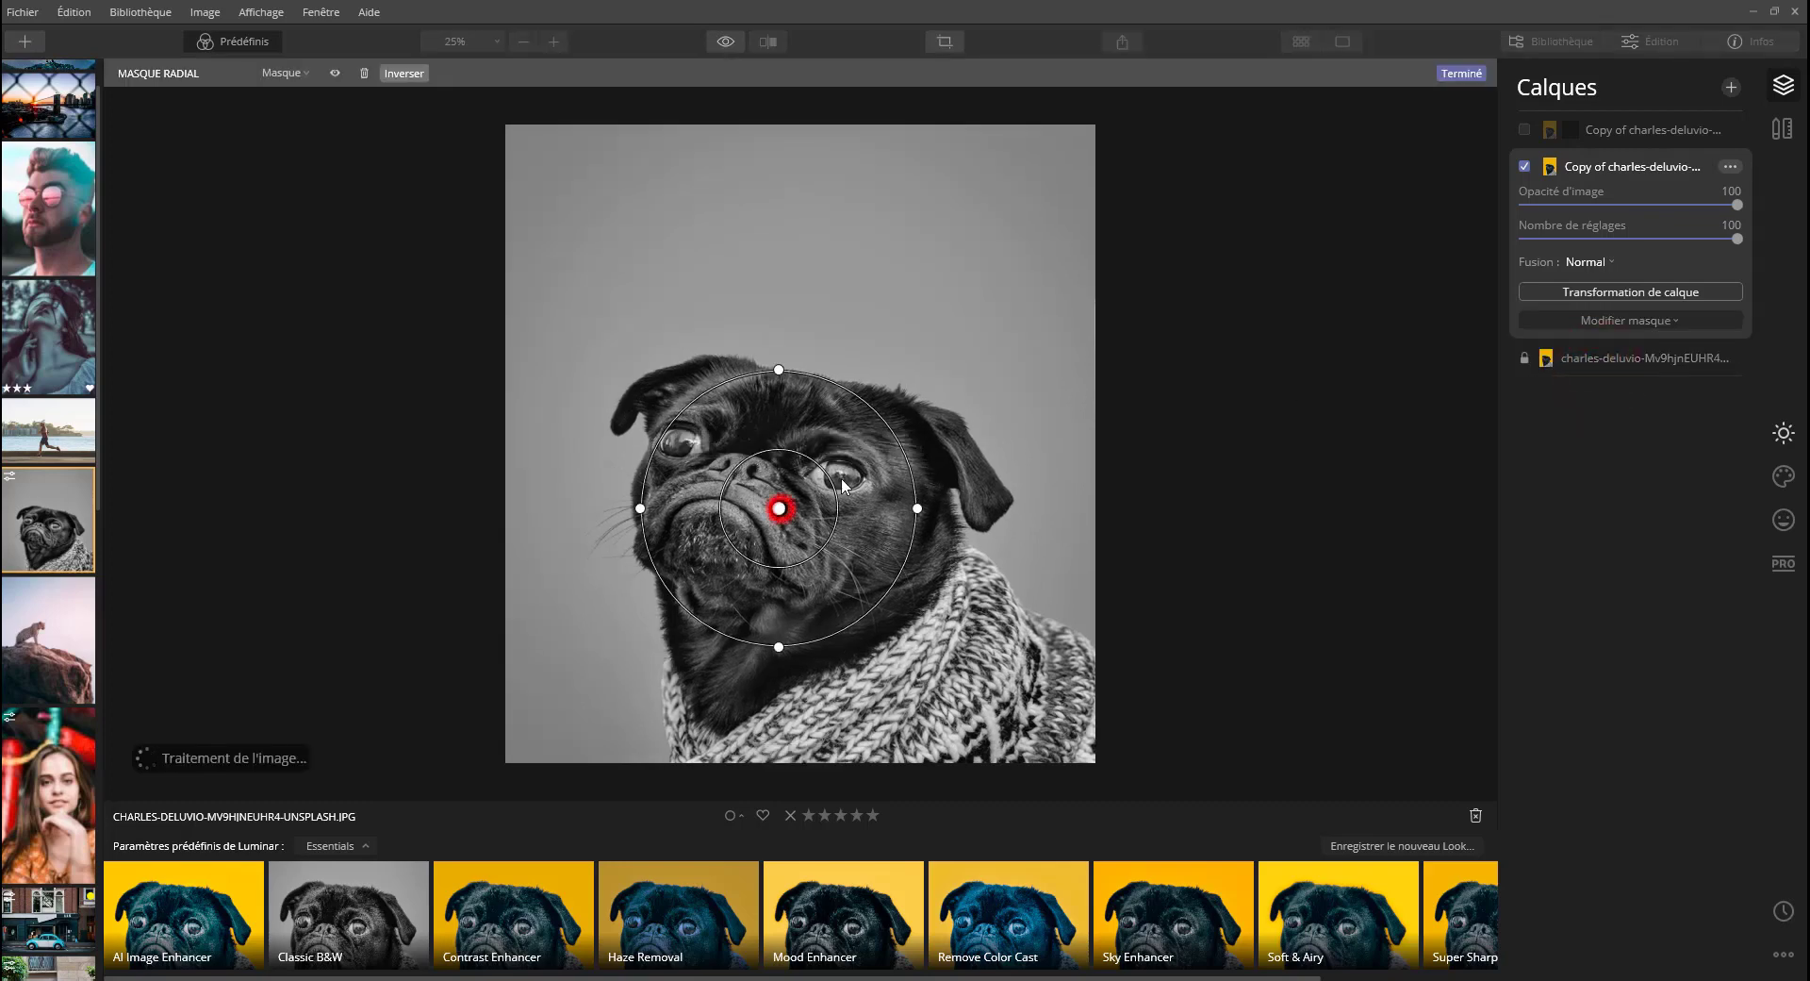
drag(842, 486, 874, 464)
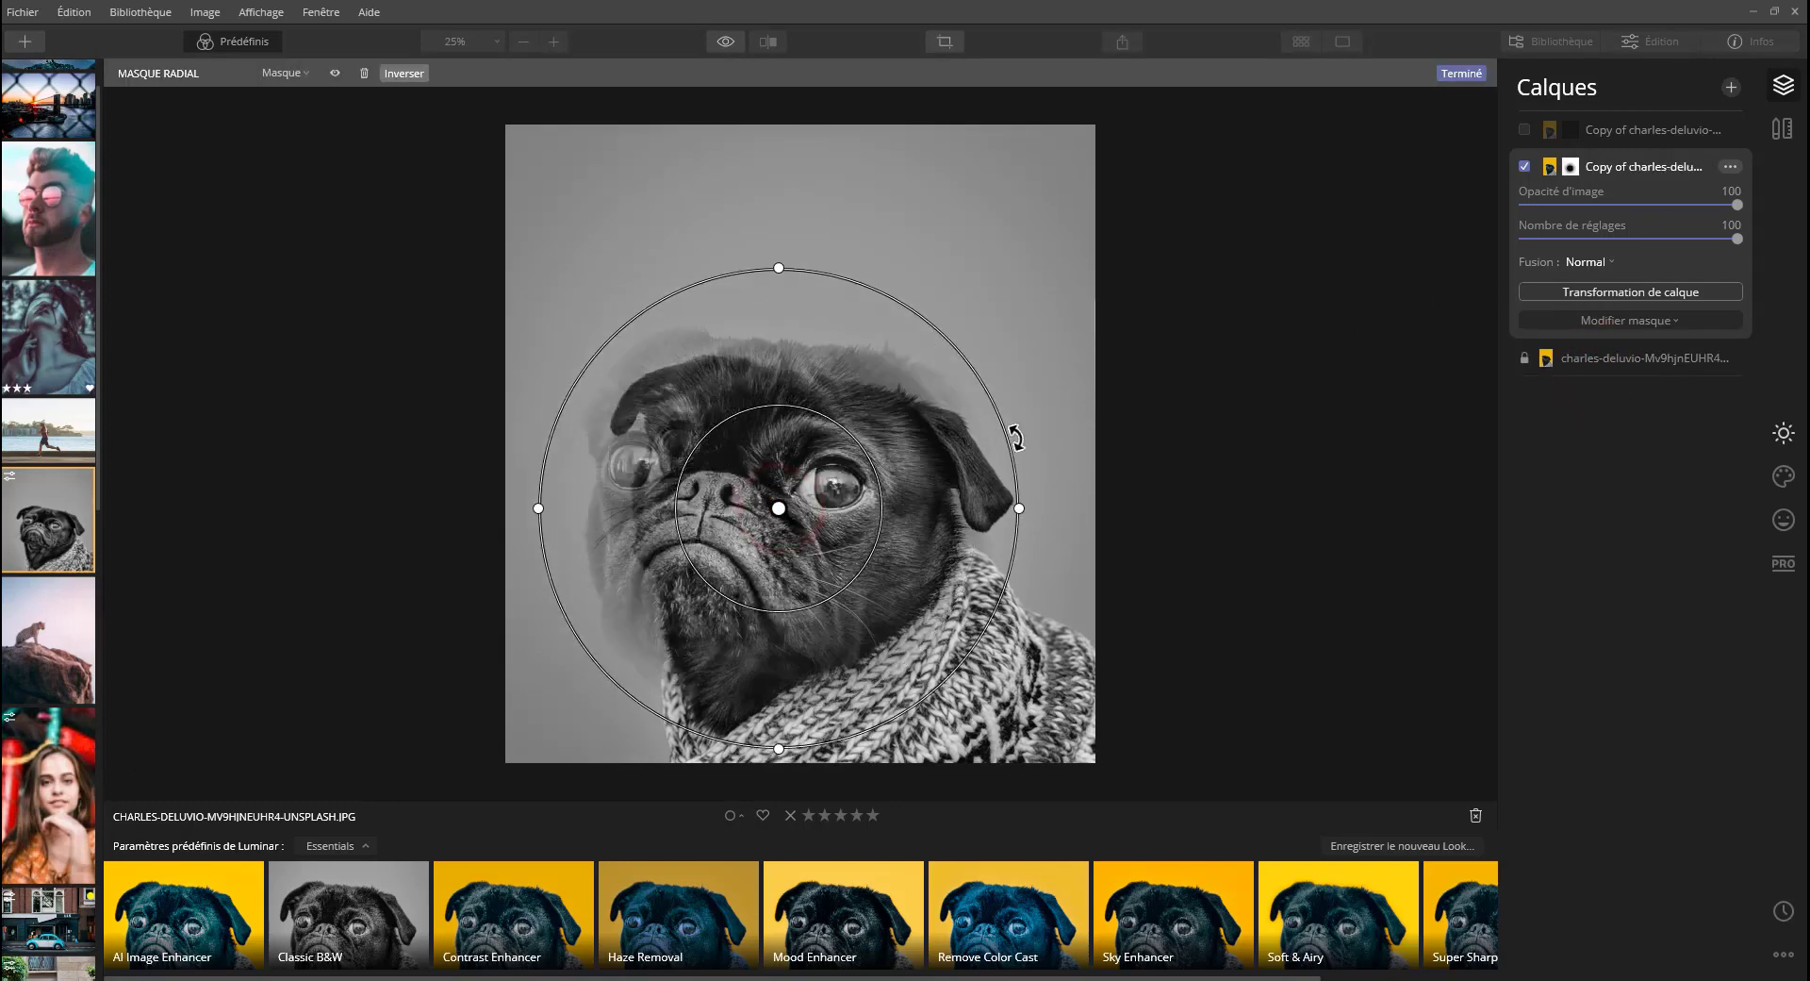
click(1725, 163)
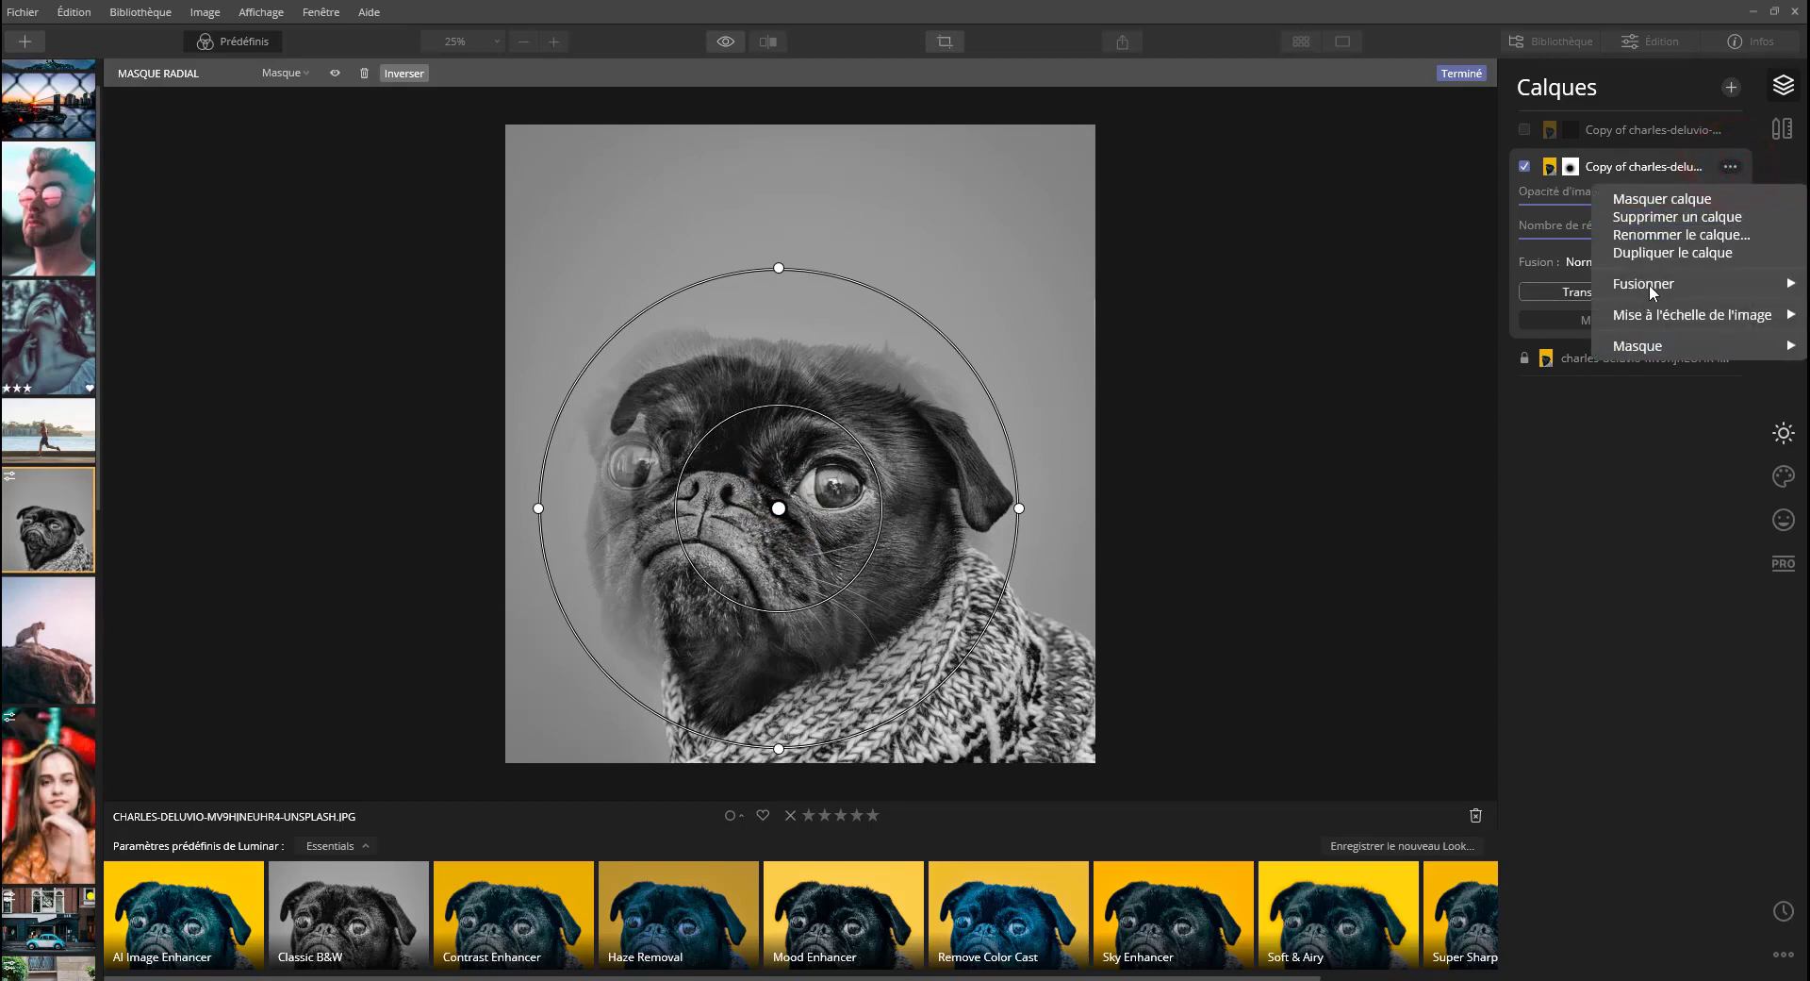
click(1438, 305)
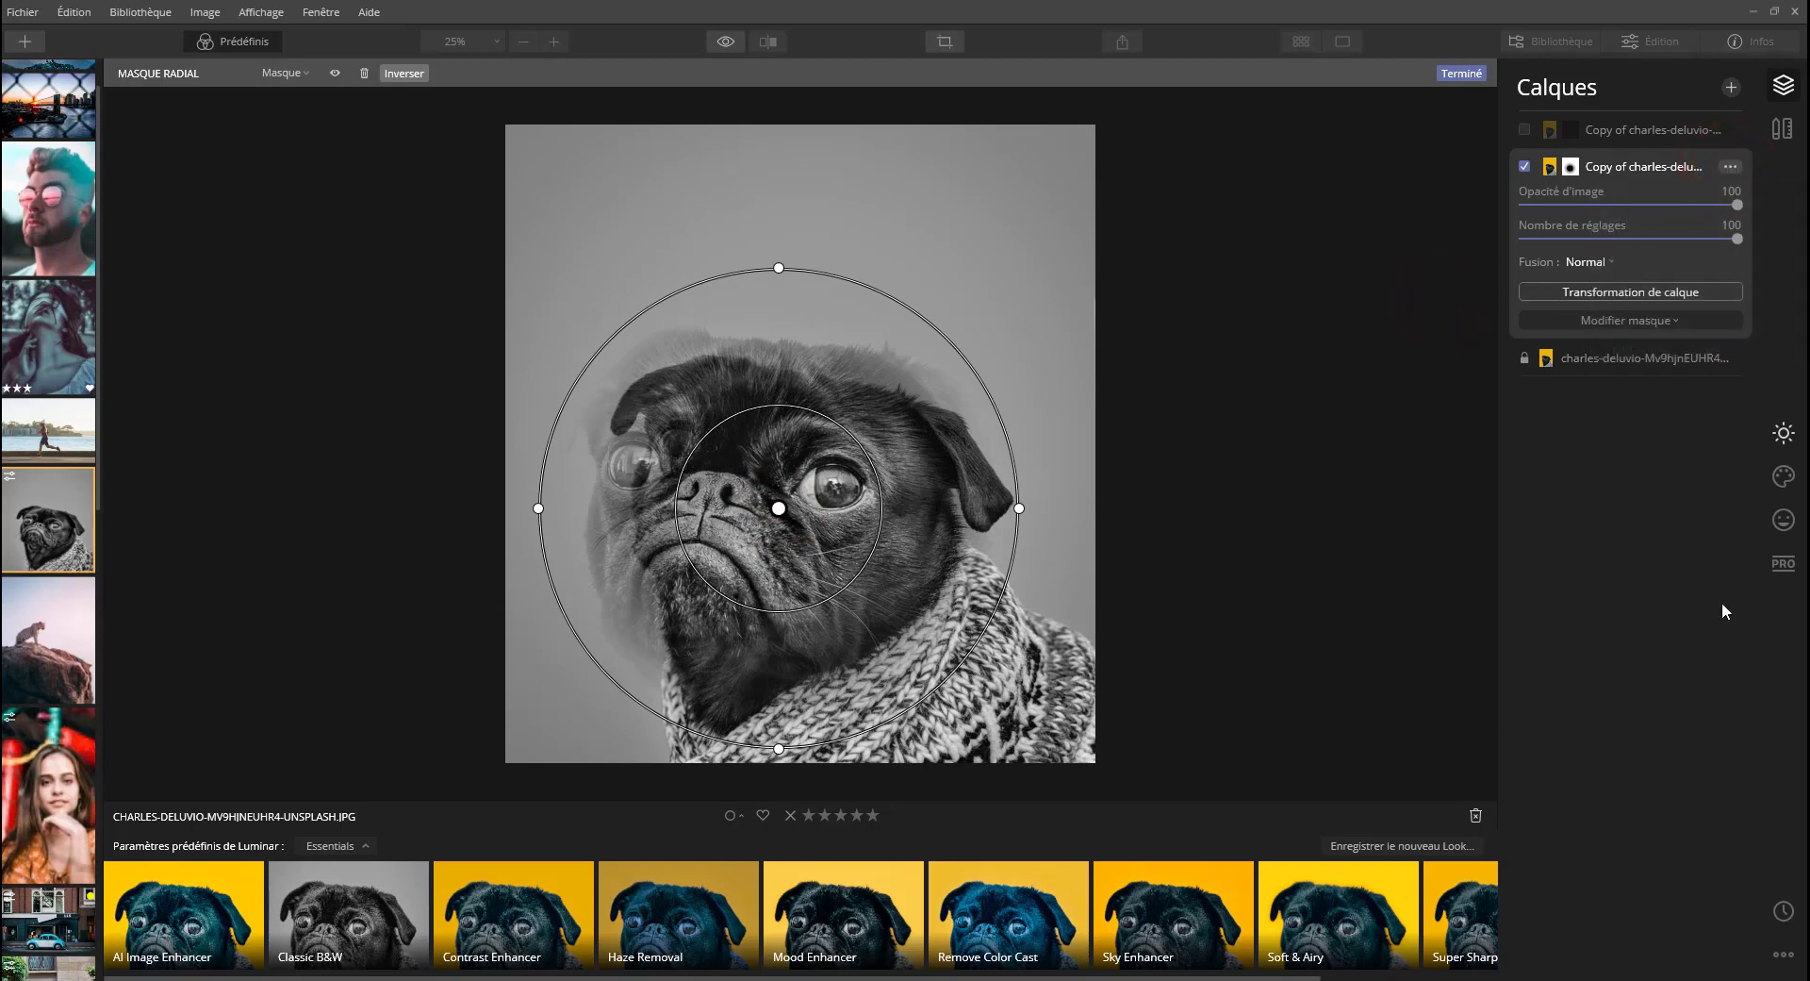
Open the edit history, go back to the Normal blend mode entry, and revert the photo to the original image entry.
click(1783, 910)
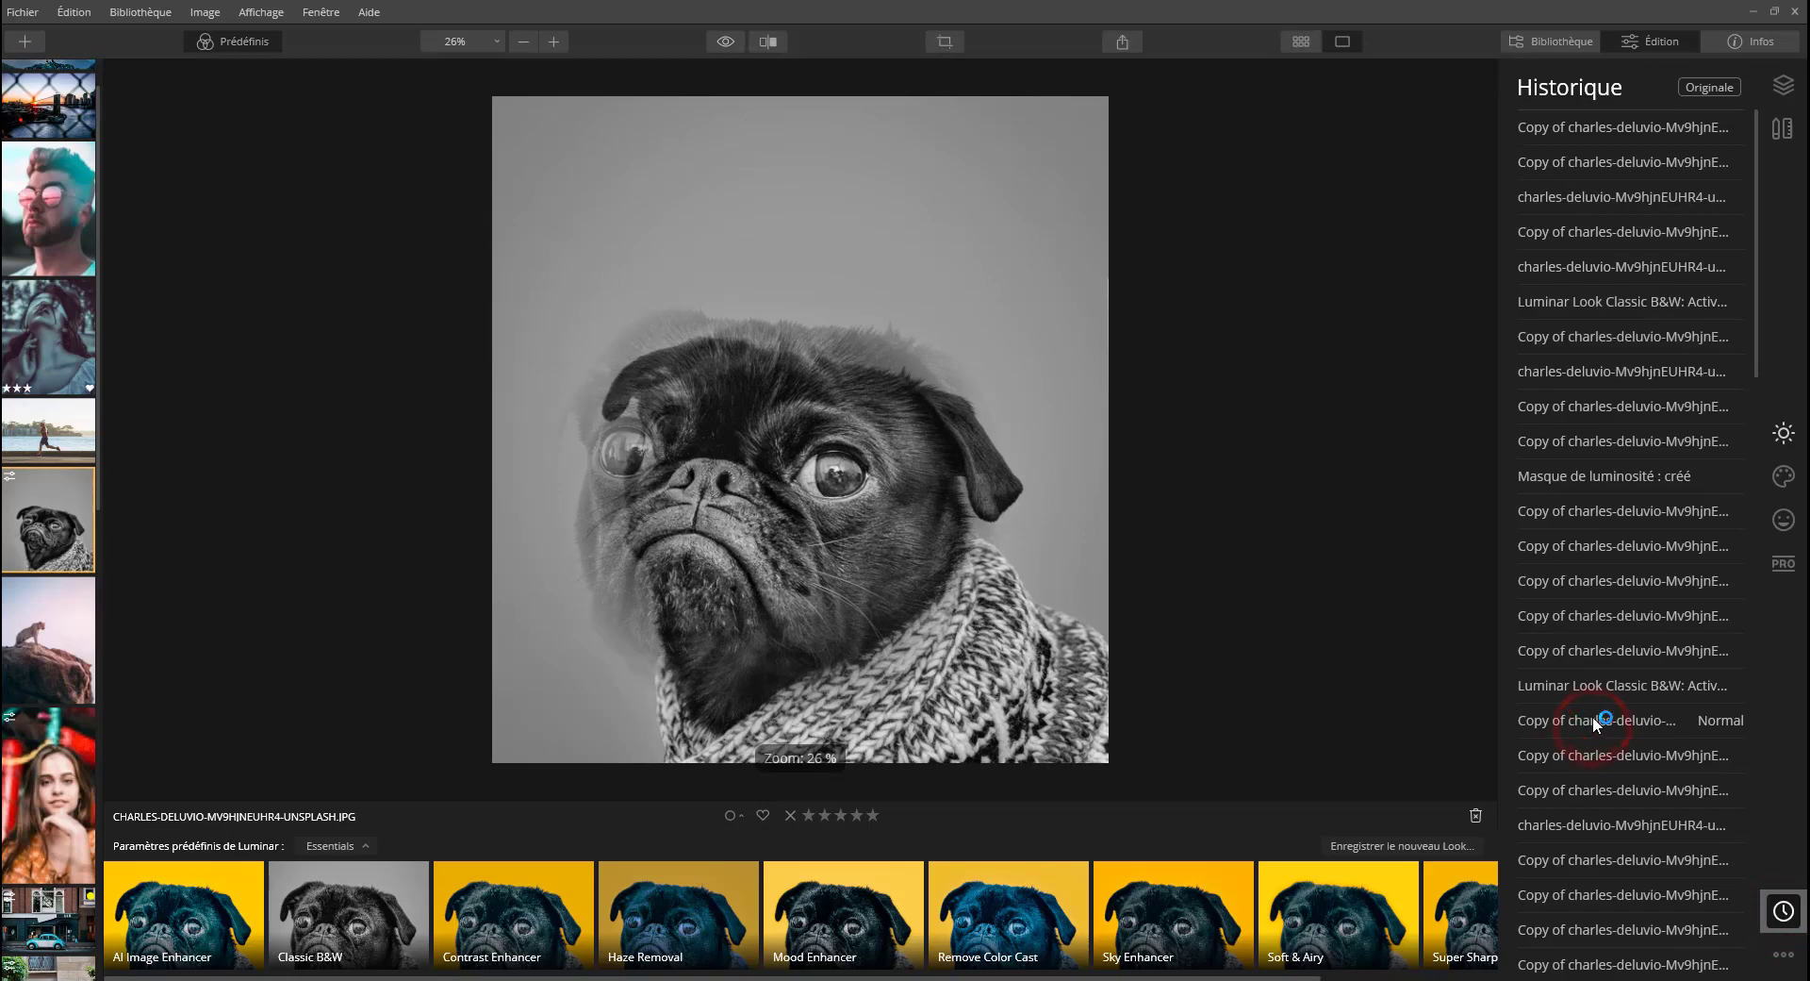
click(1620, 722)
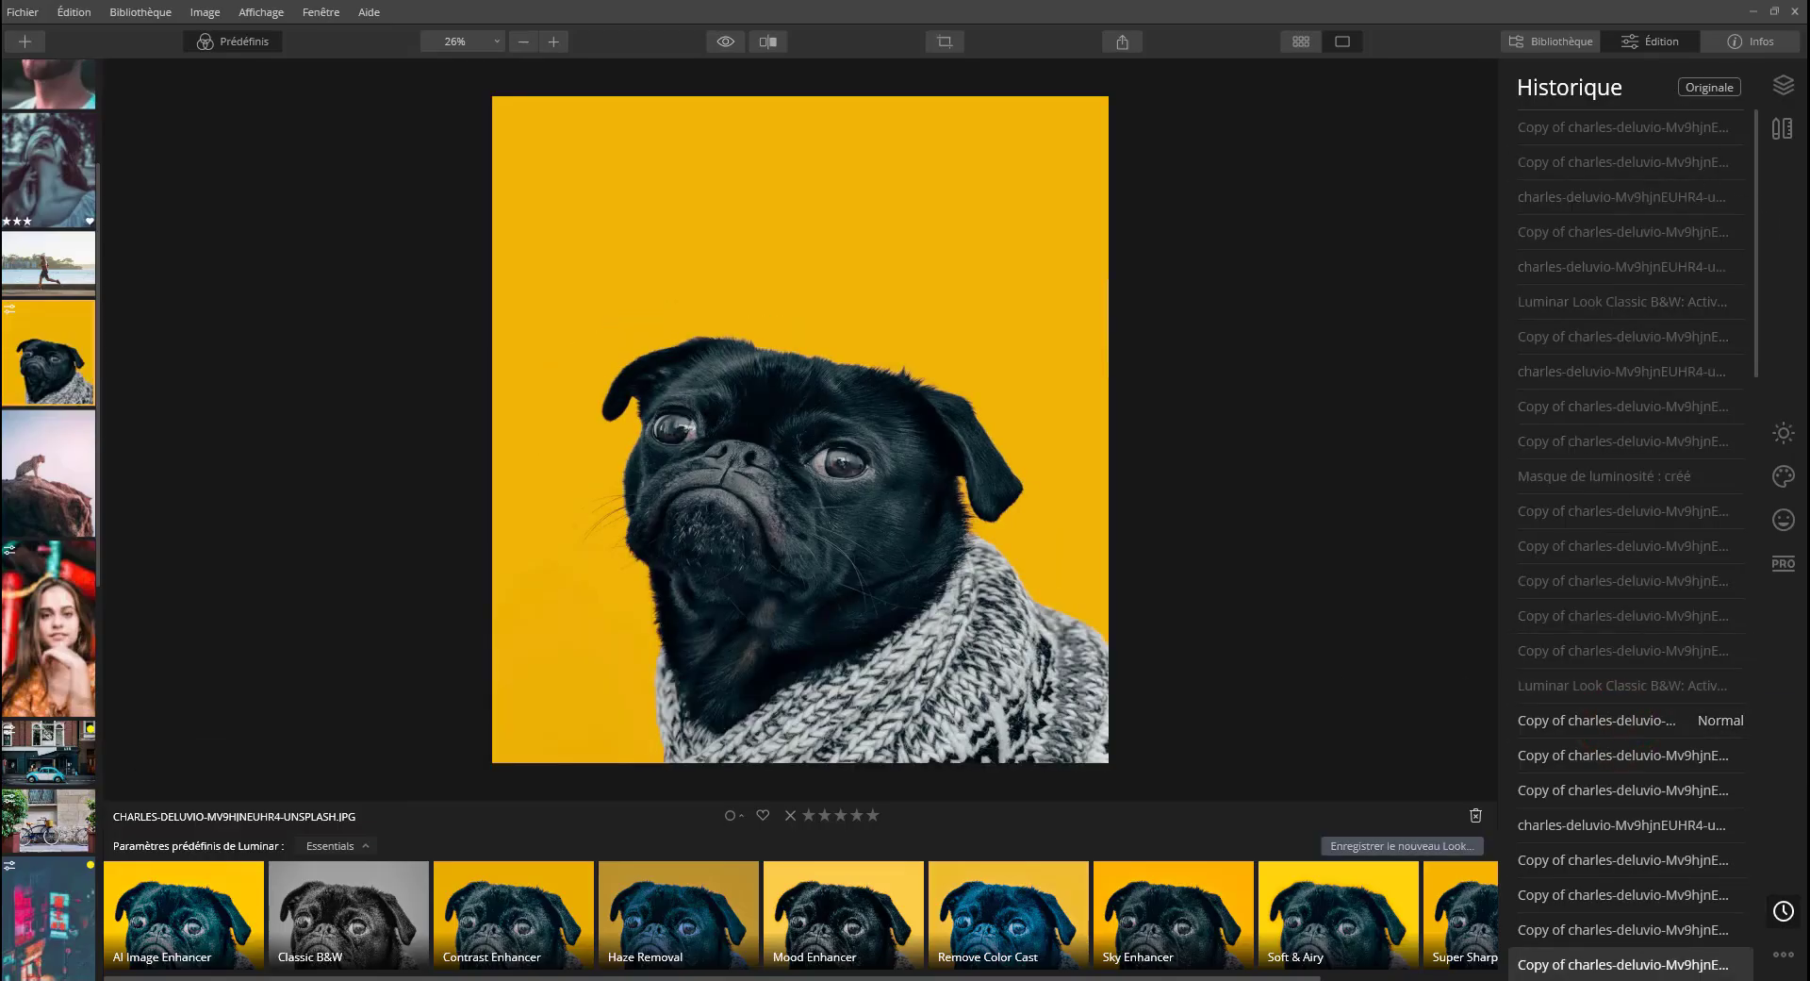
scroll(1728, 566, down, 5)
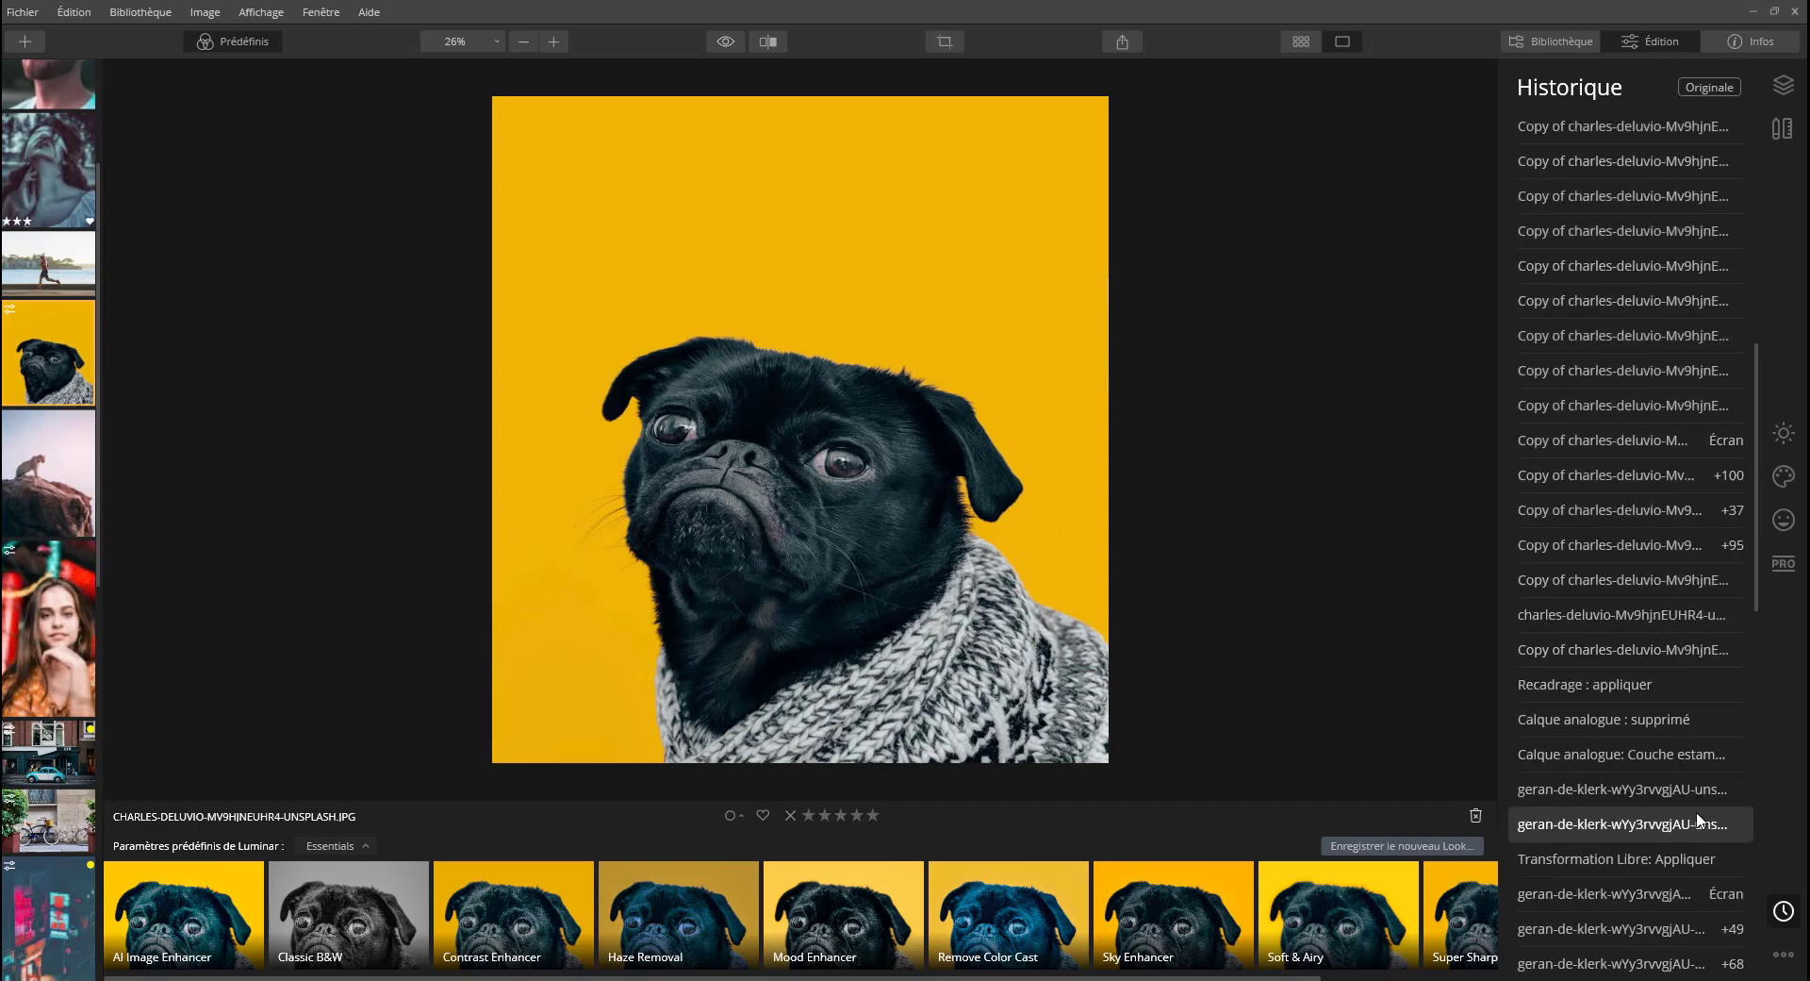
scroll(1702, 825, down, 10)
scroll(1703, 829, up, 8)
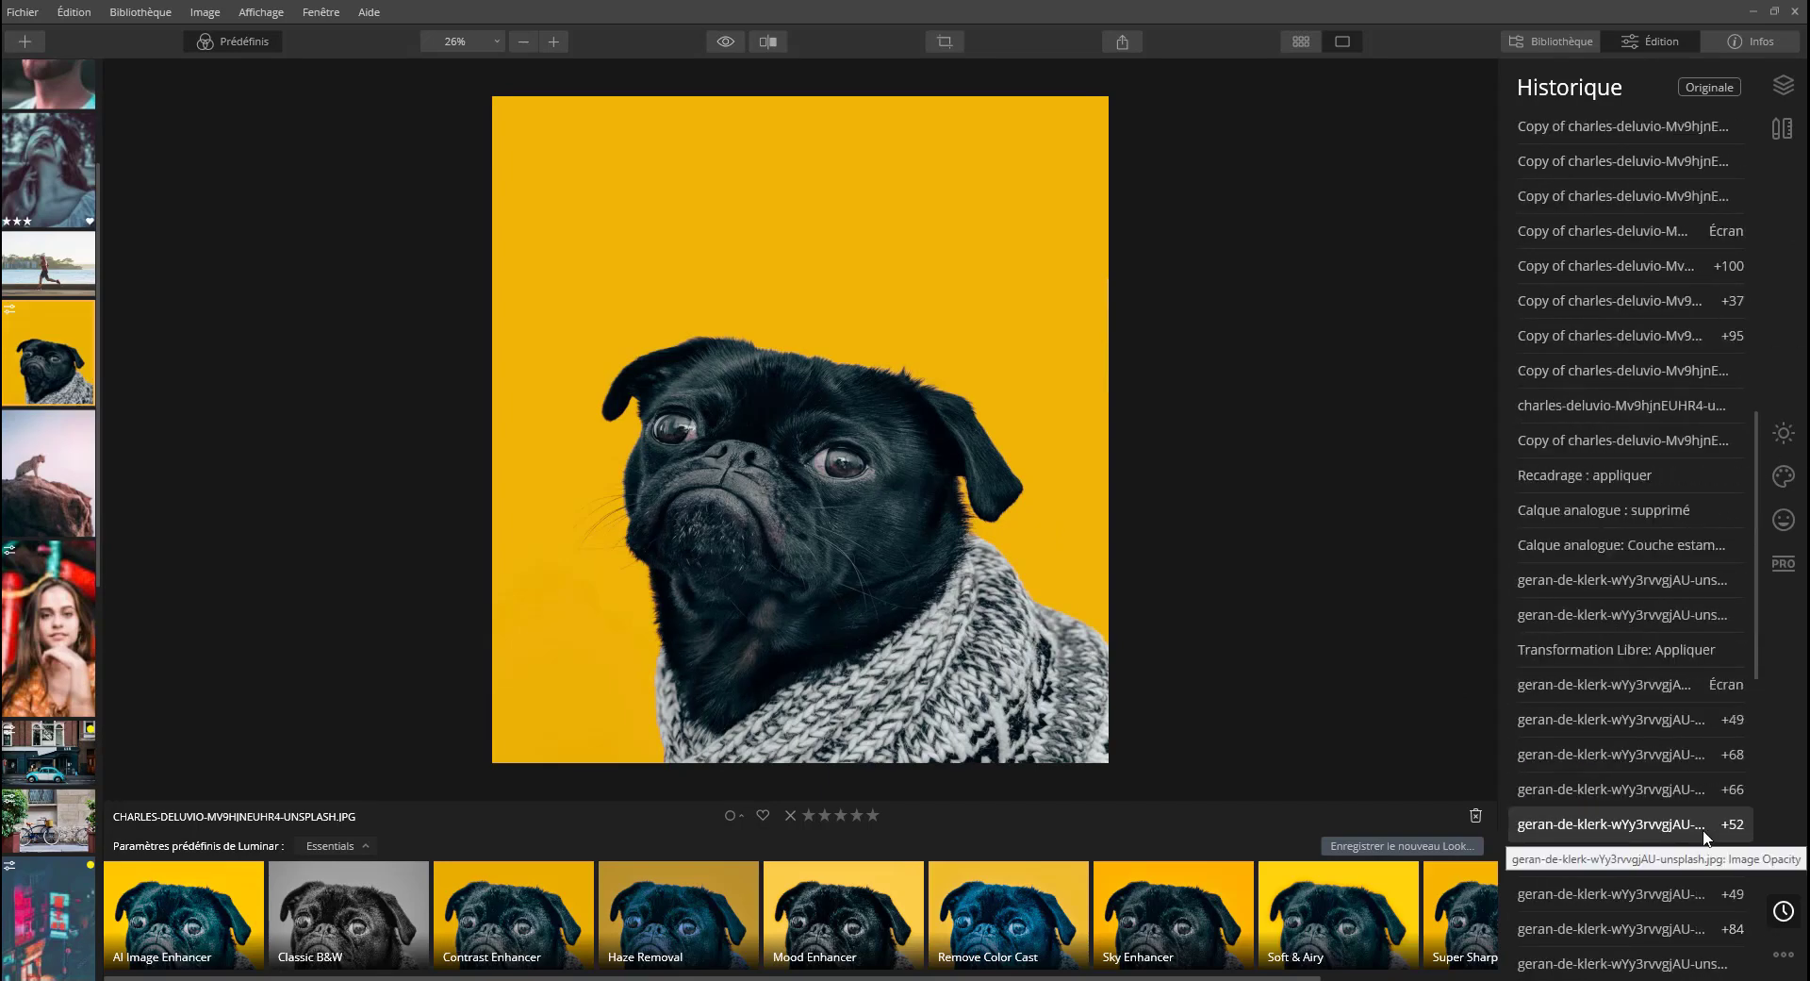
scroll(1702, 829, up, 5)
scroll(1650, 717, down, 5)
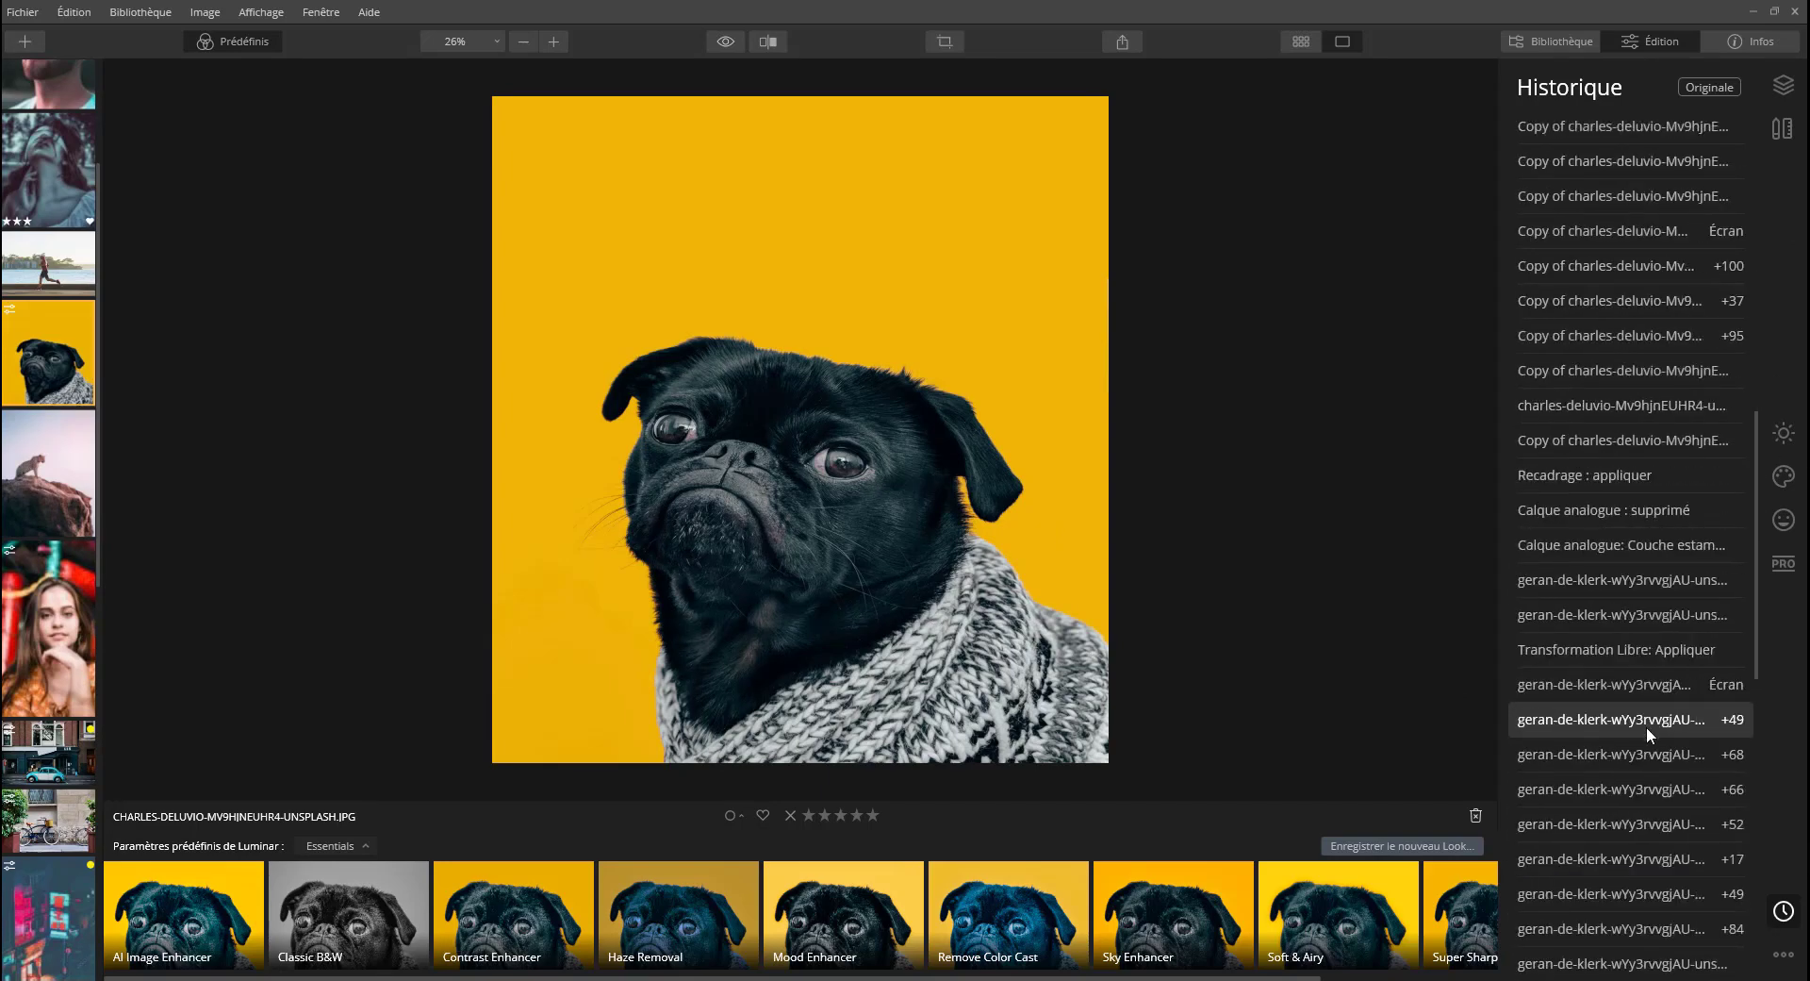
scroll(1646, 728, down, 10)
click(1599, 922)
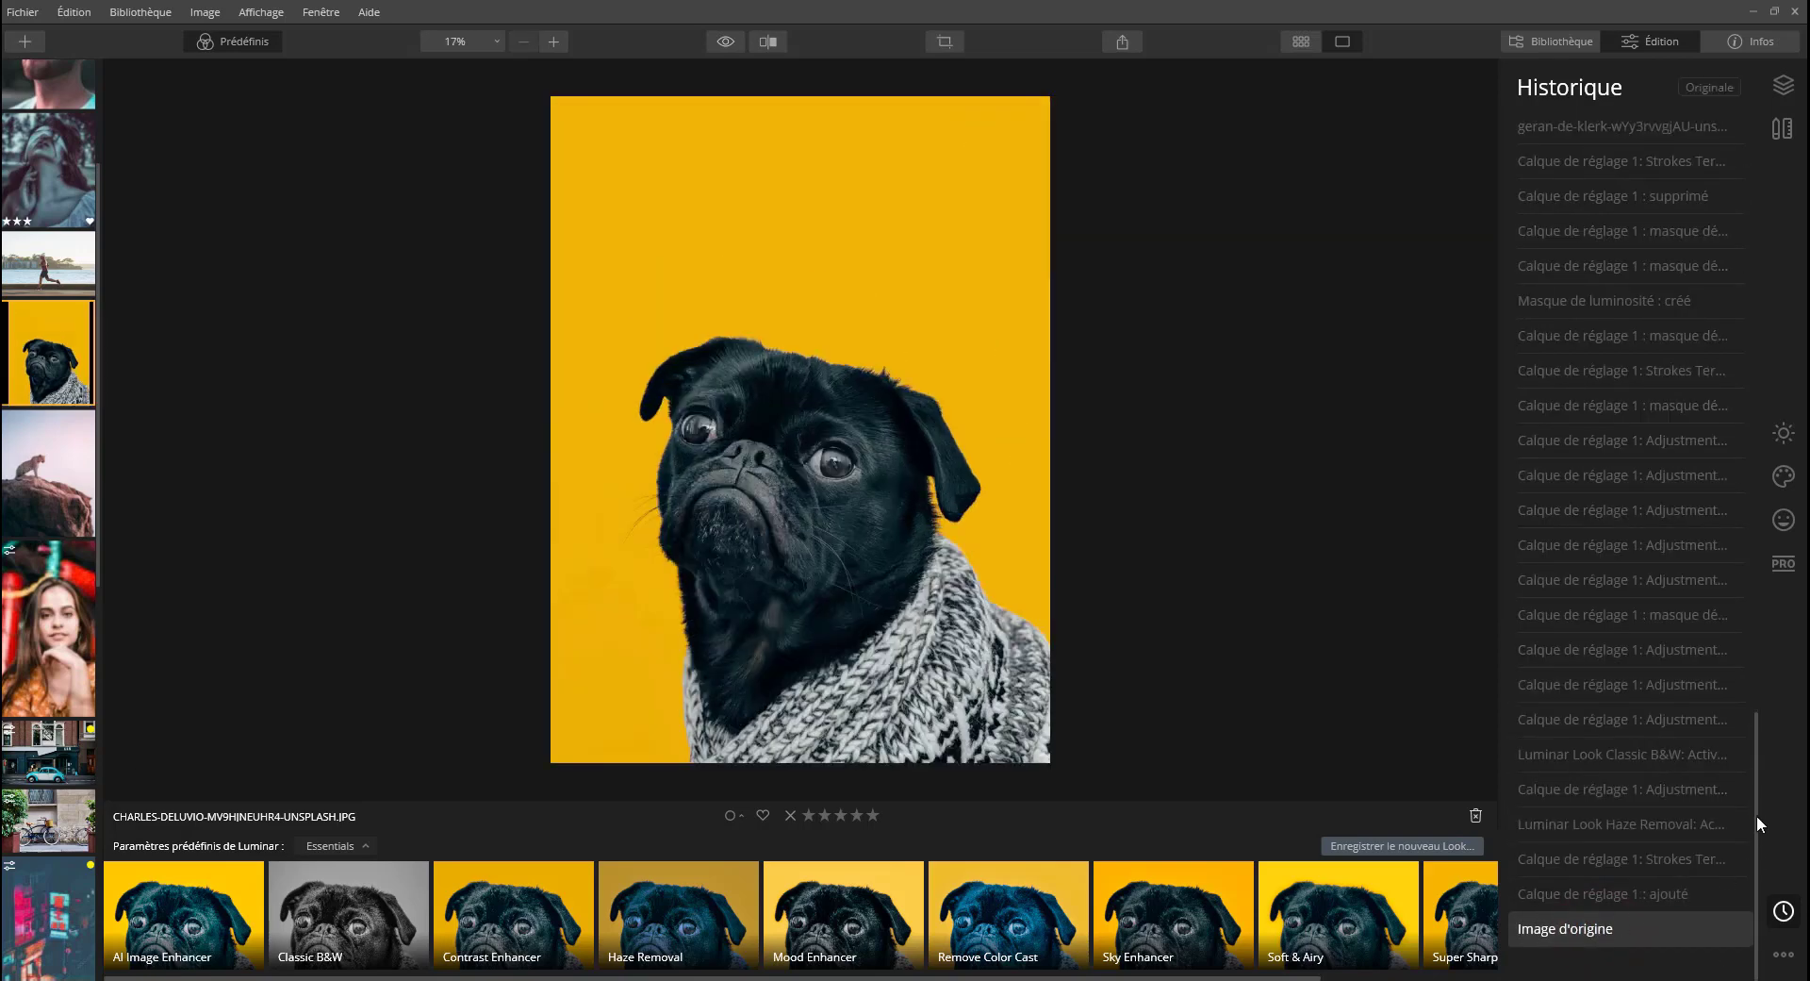
Try several intermediate history states of the layer edits, including the luminosity mask creation entry.
drag(1758, 817, 1690, 490)
click(1680, 369)
scroll(1619, 325, up, 8)
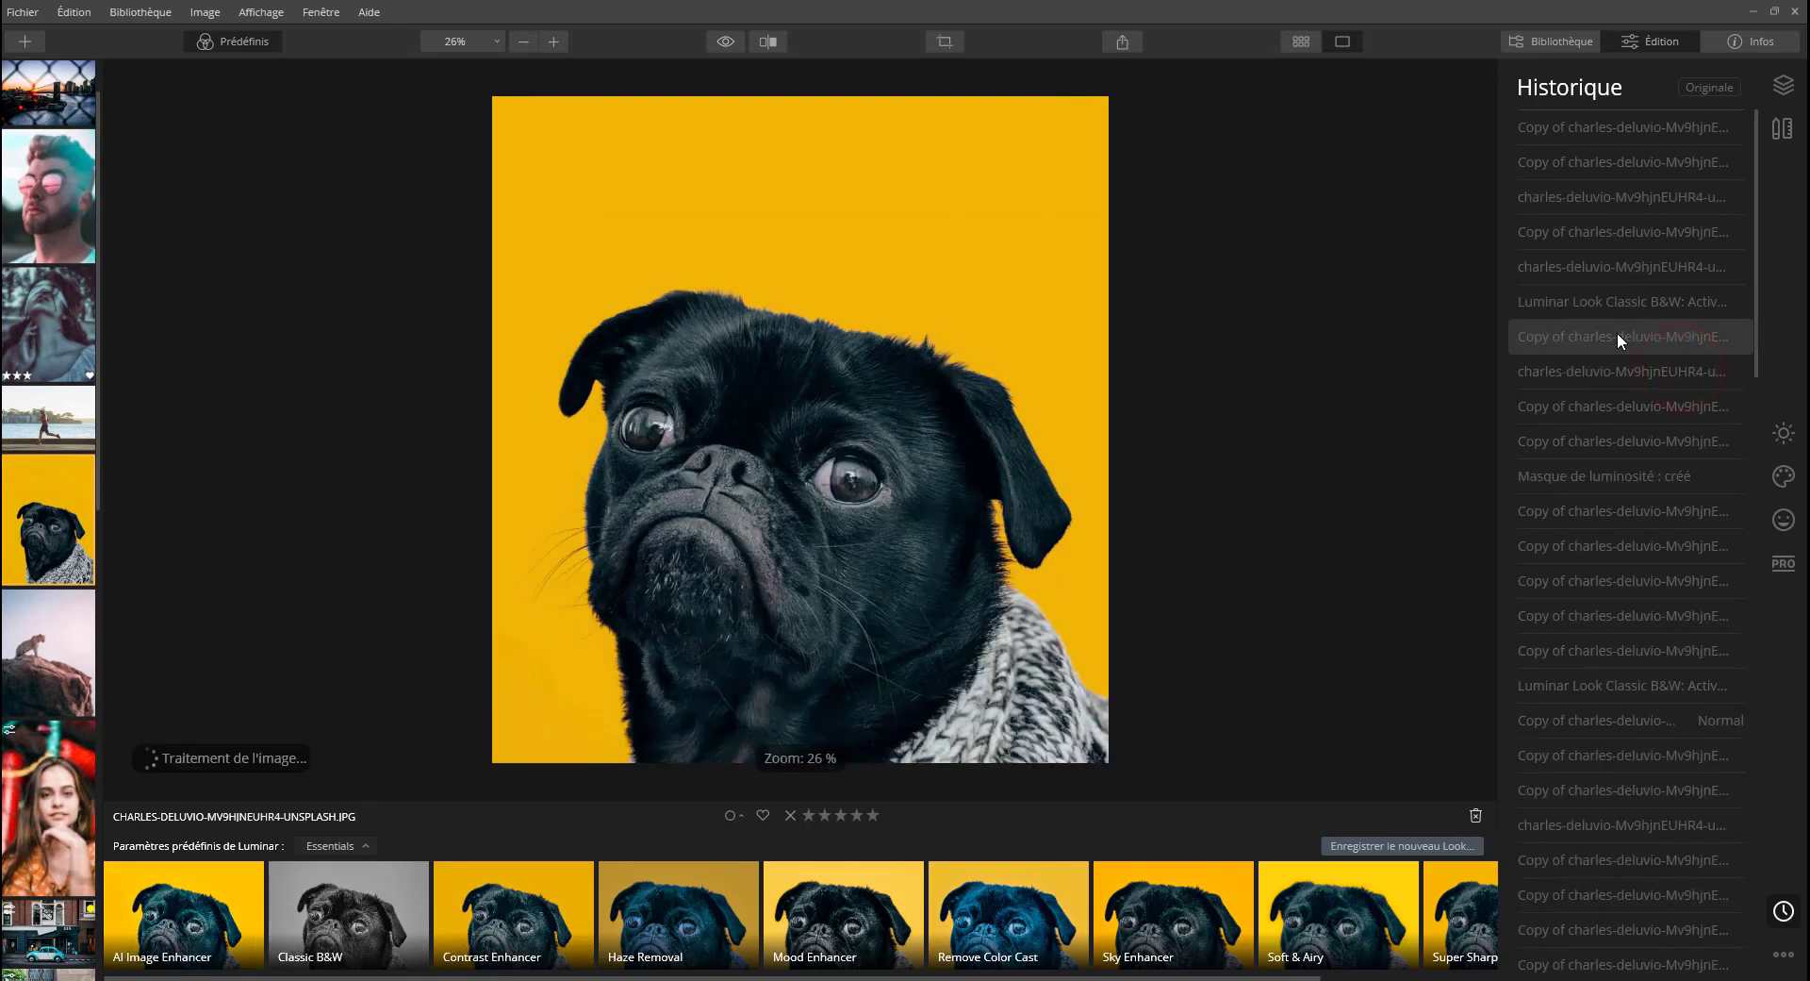
click(1616, 336)
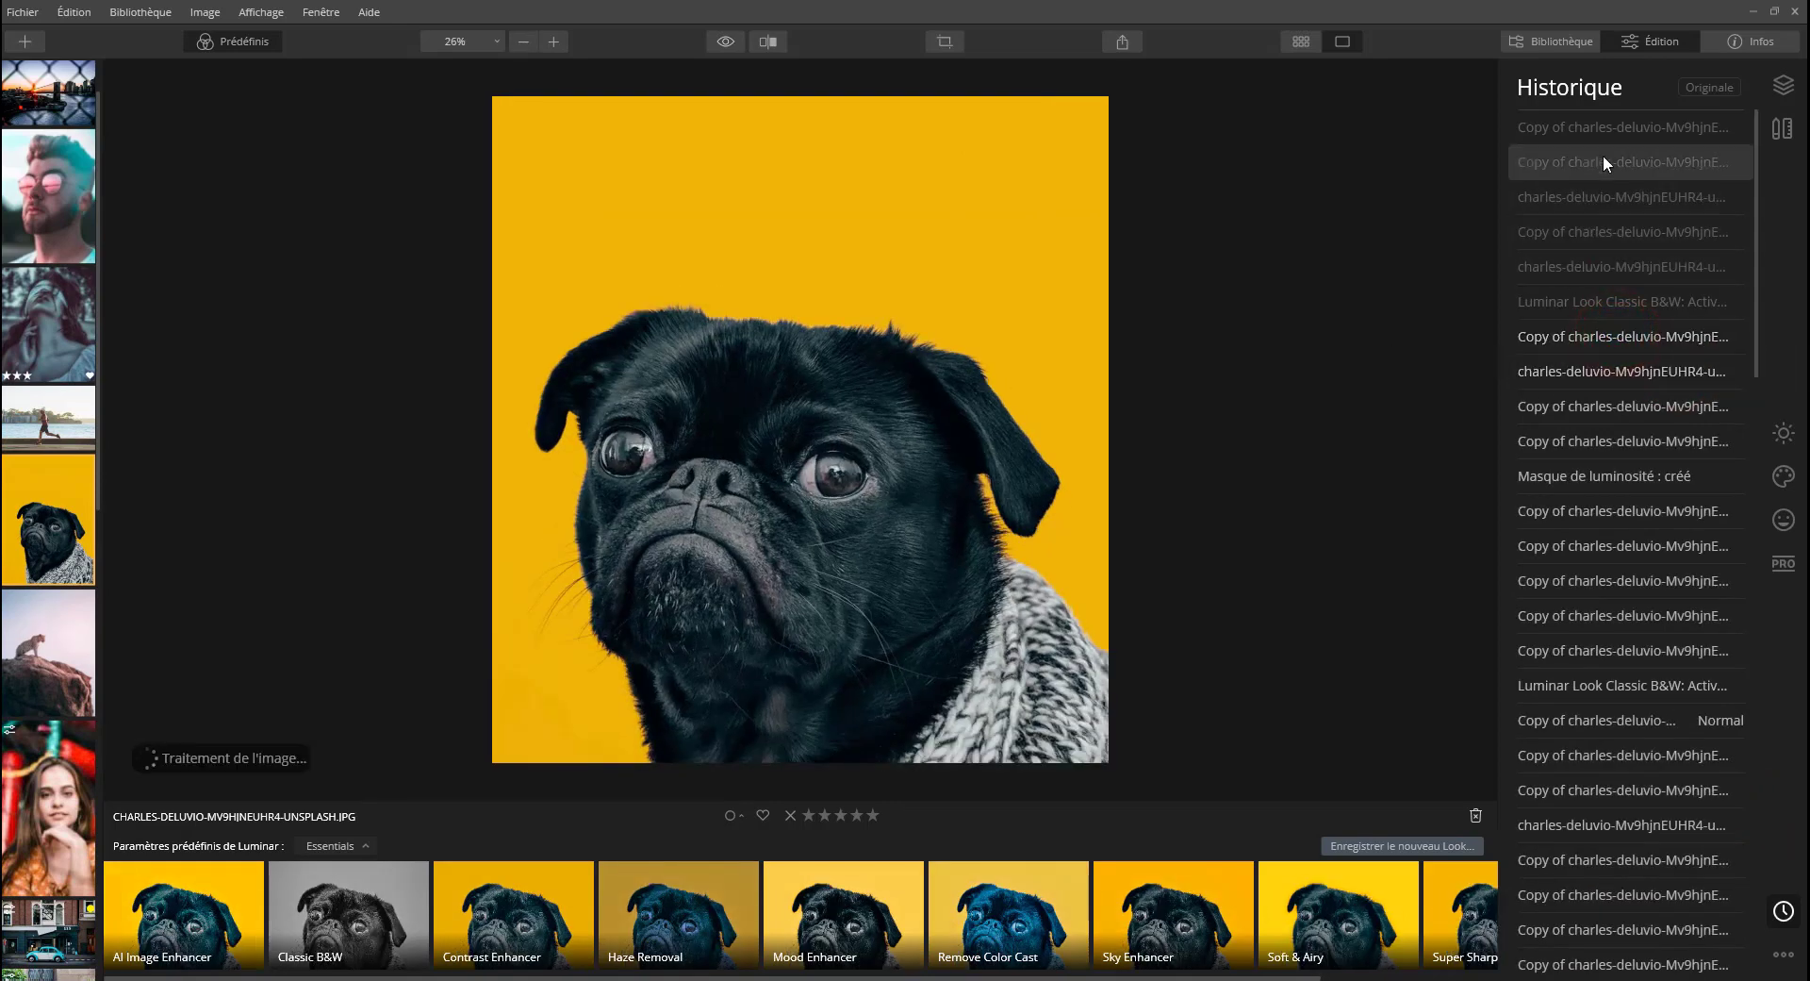
click(1631, 477)
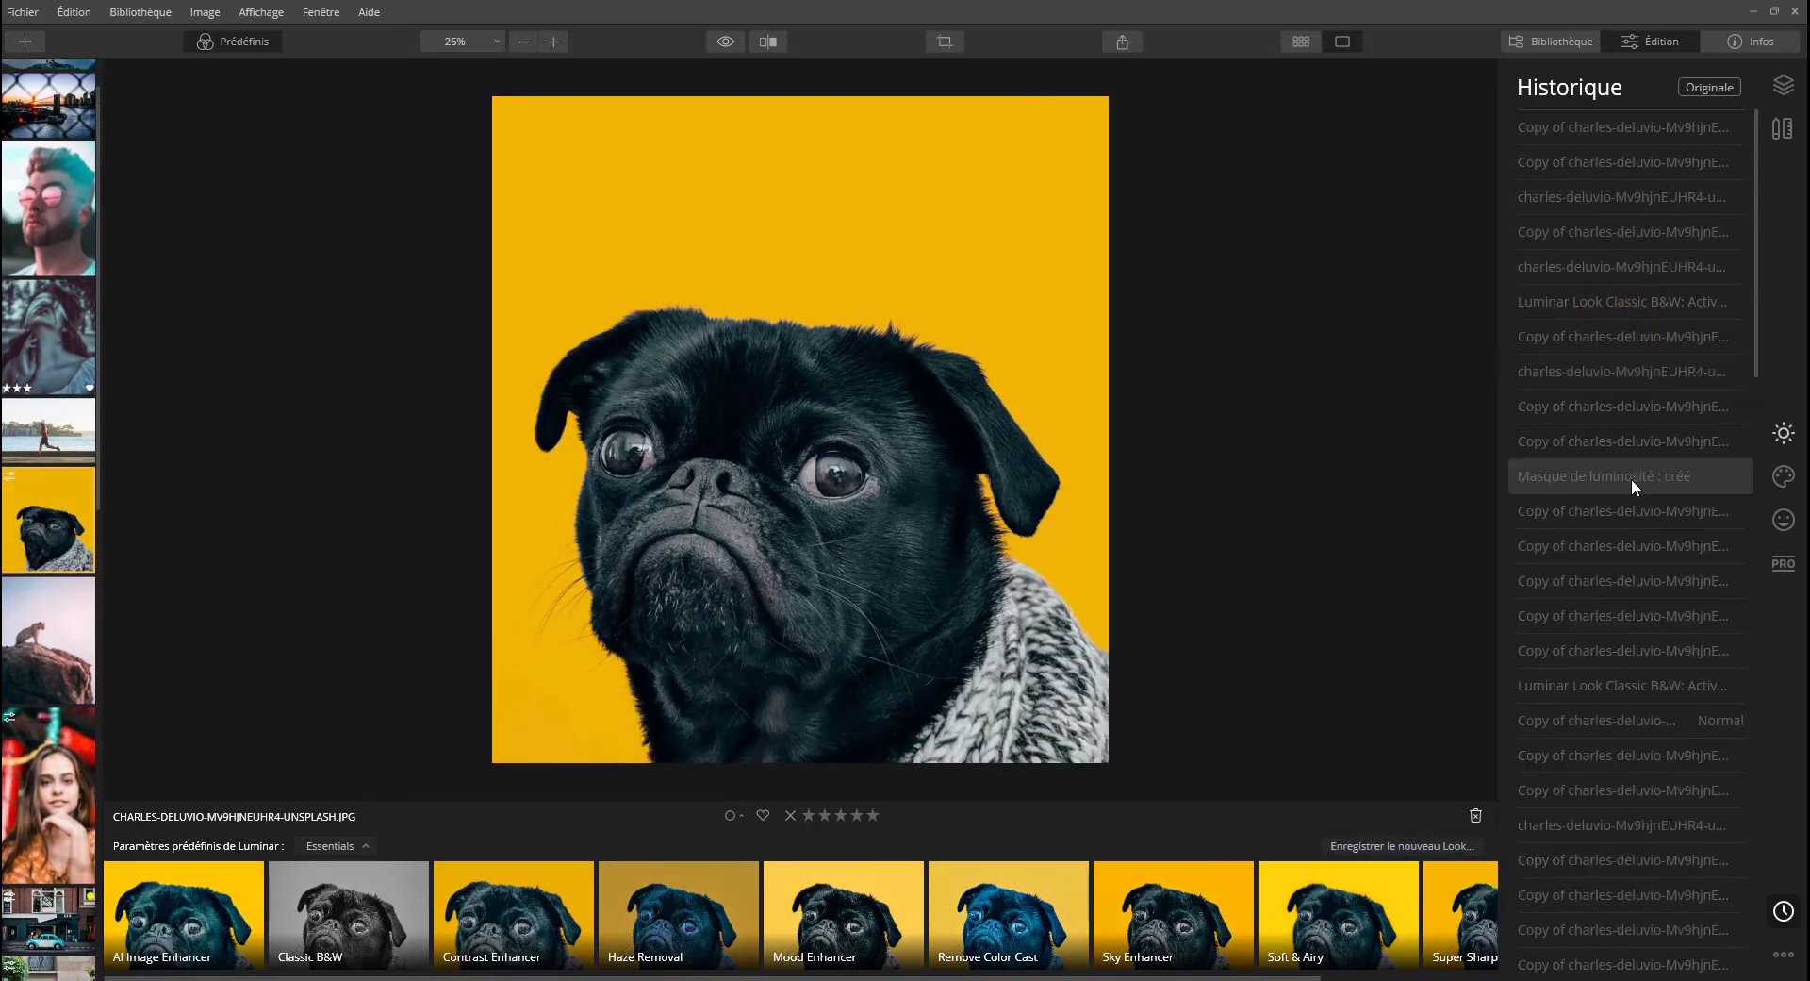
click(1631, 478)
Restore the original photo from the history and return to the layers.
click(1705, 90)
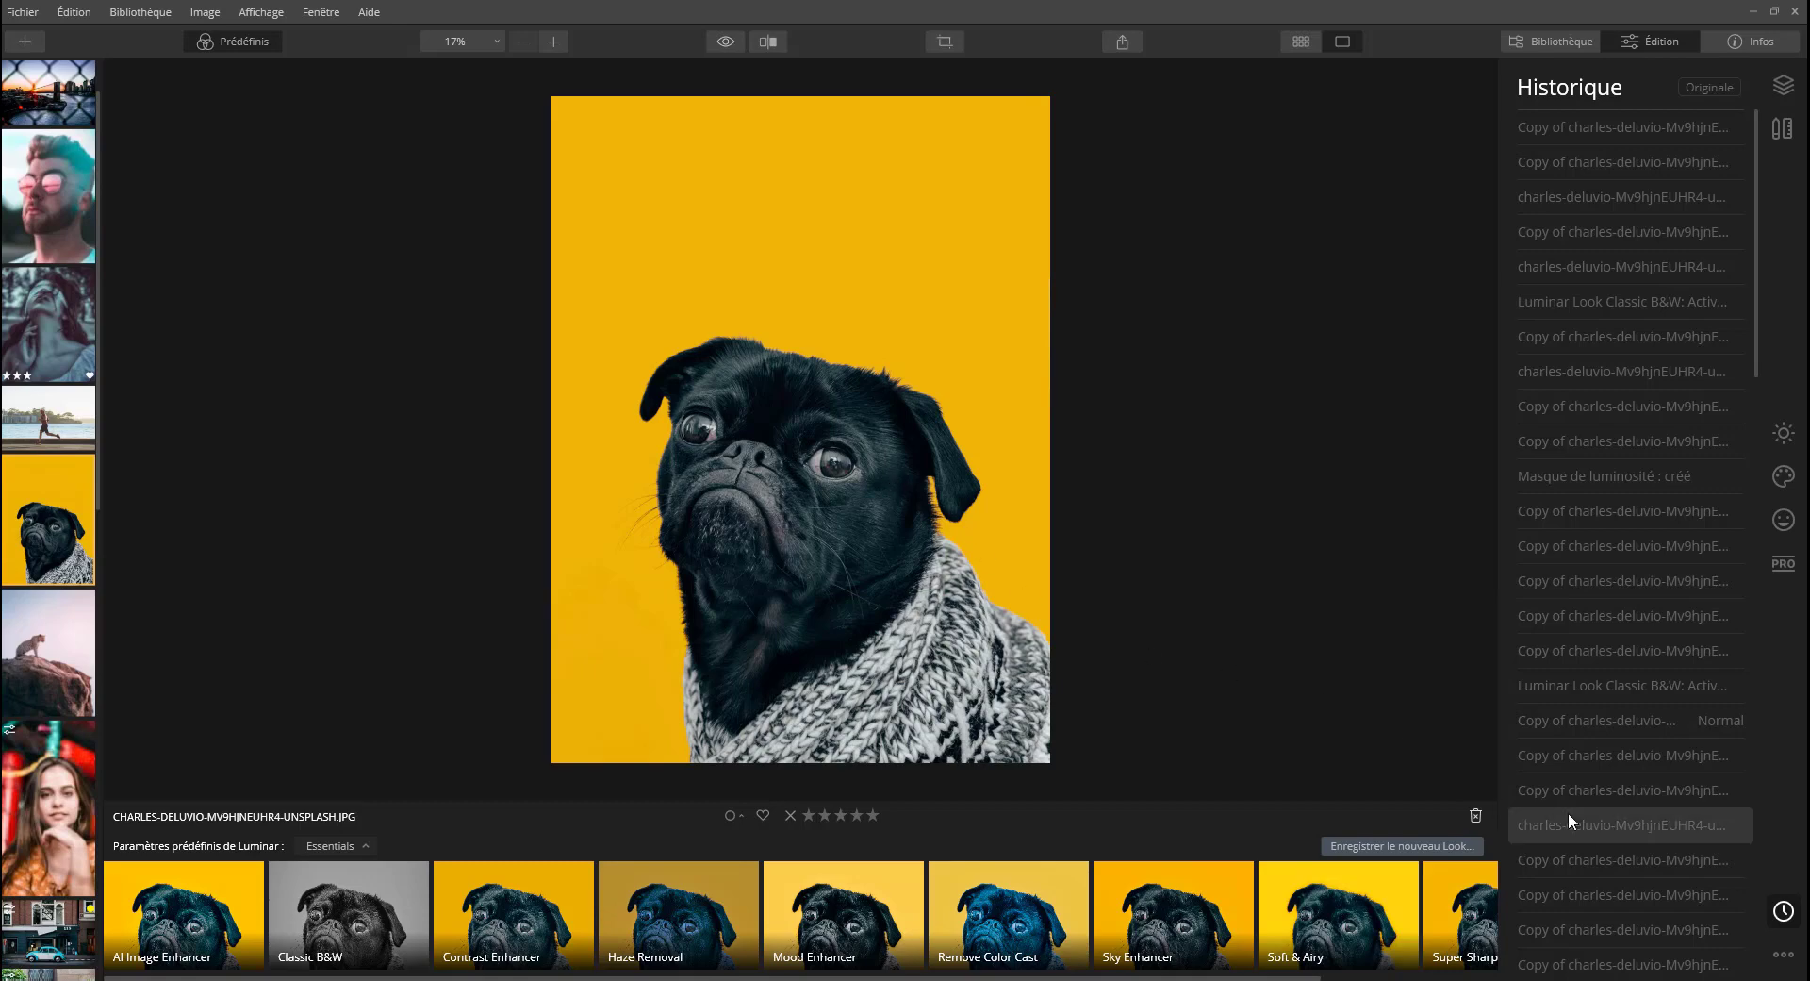
click(1784, 911)
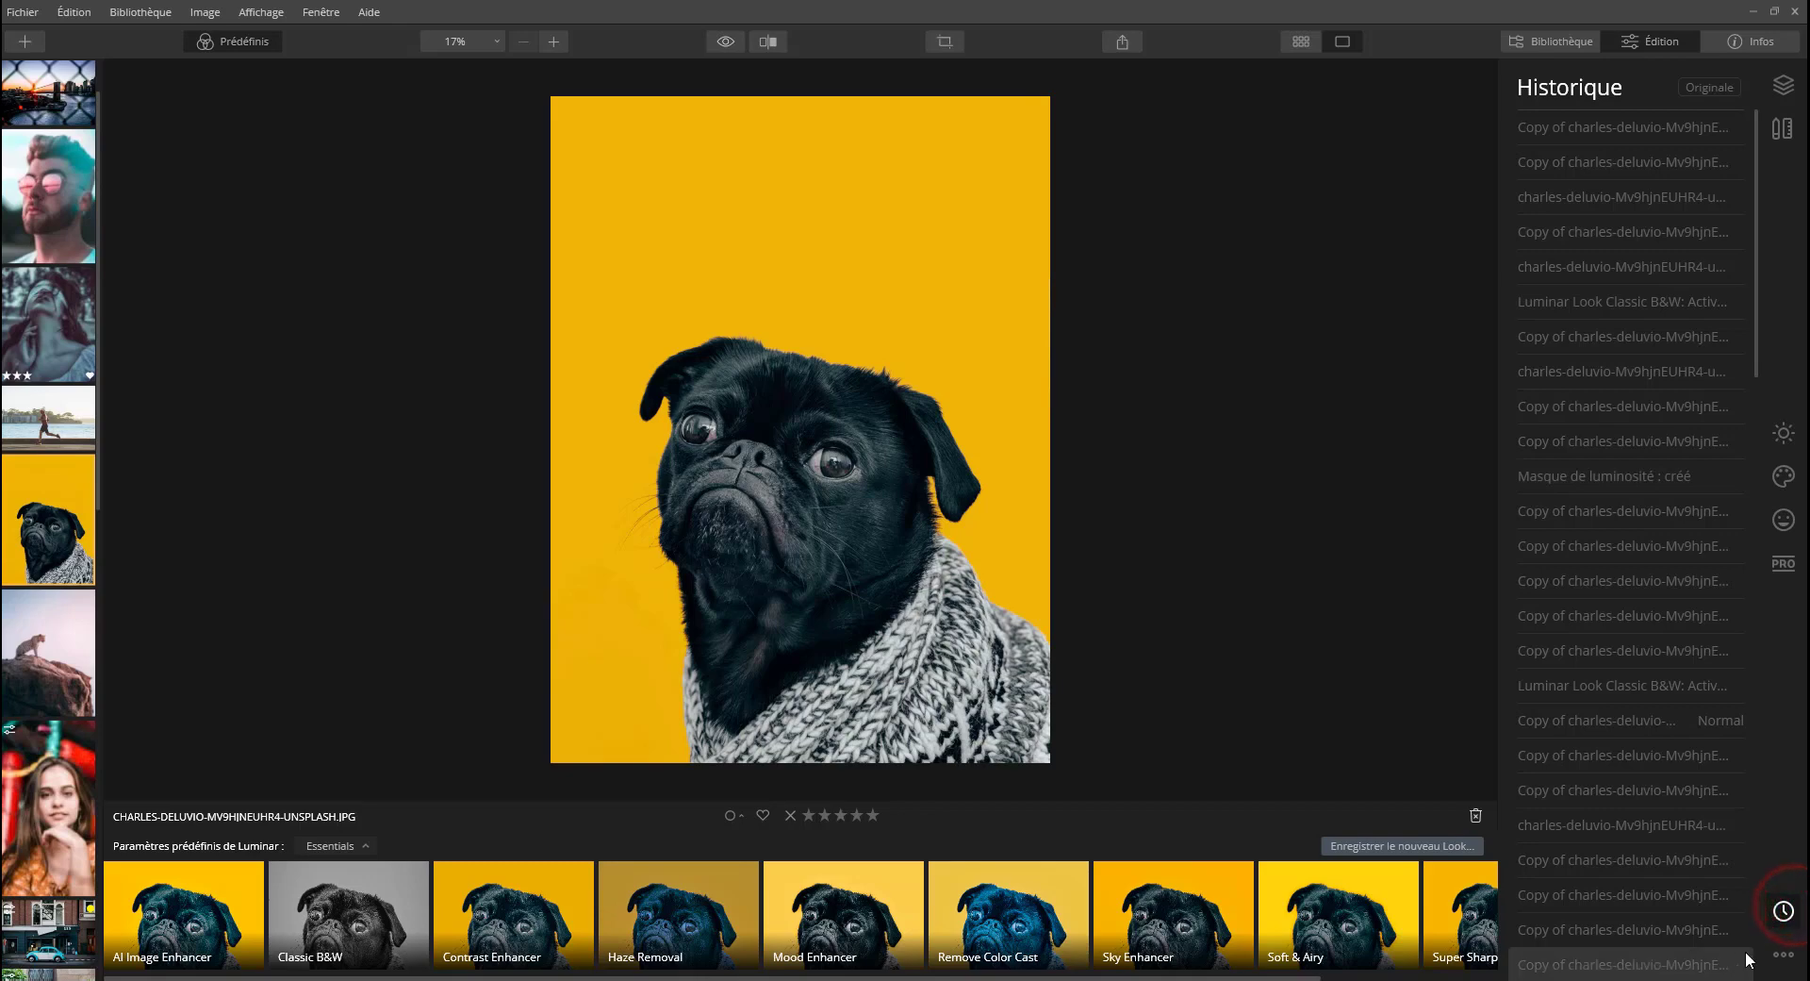
click(1784, 85)
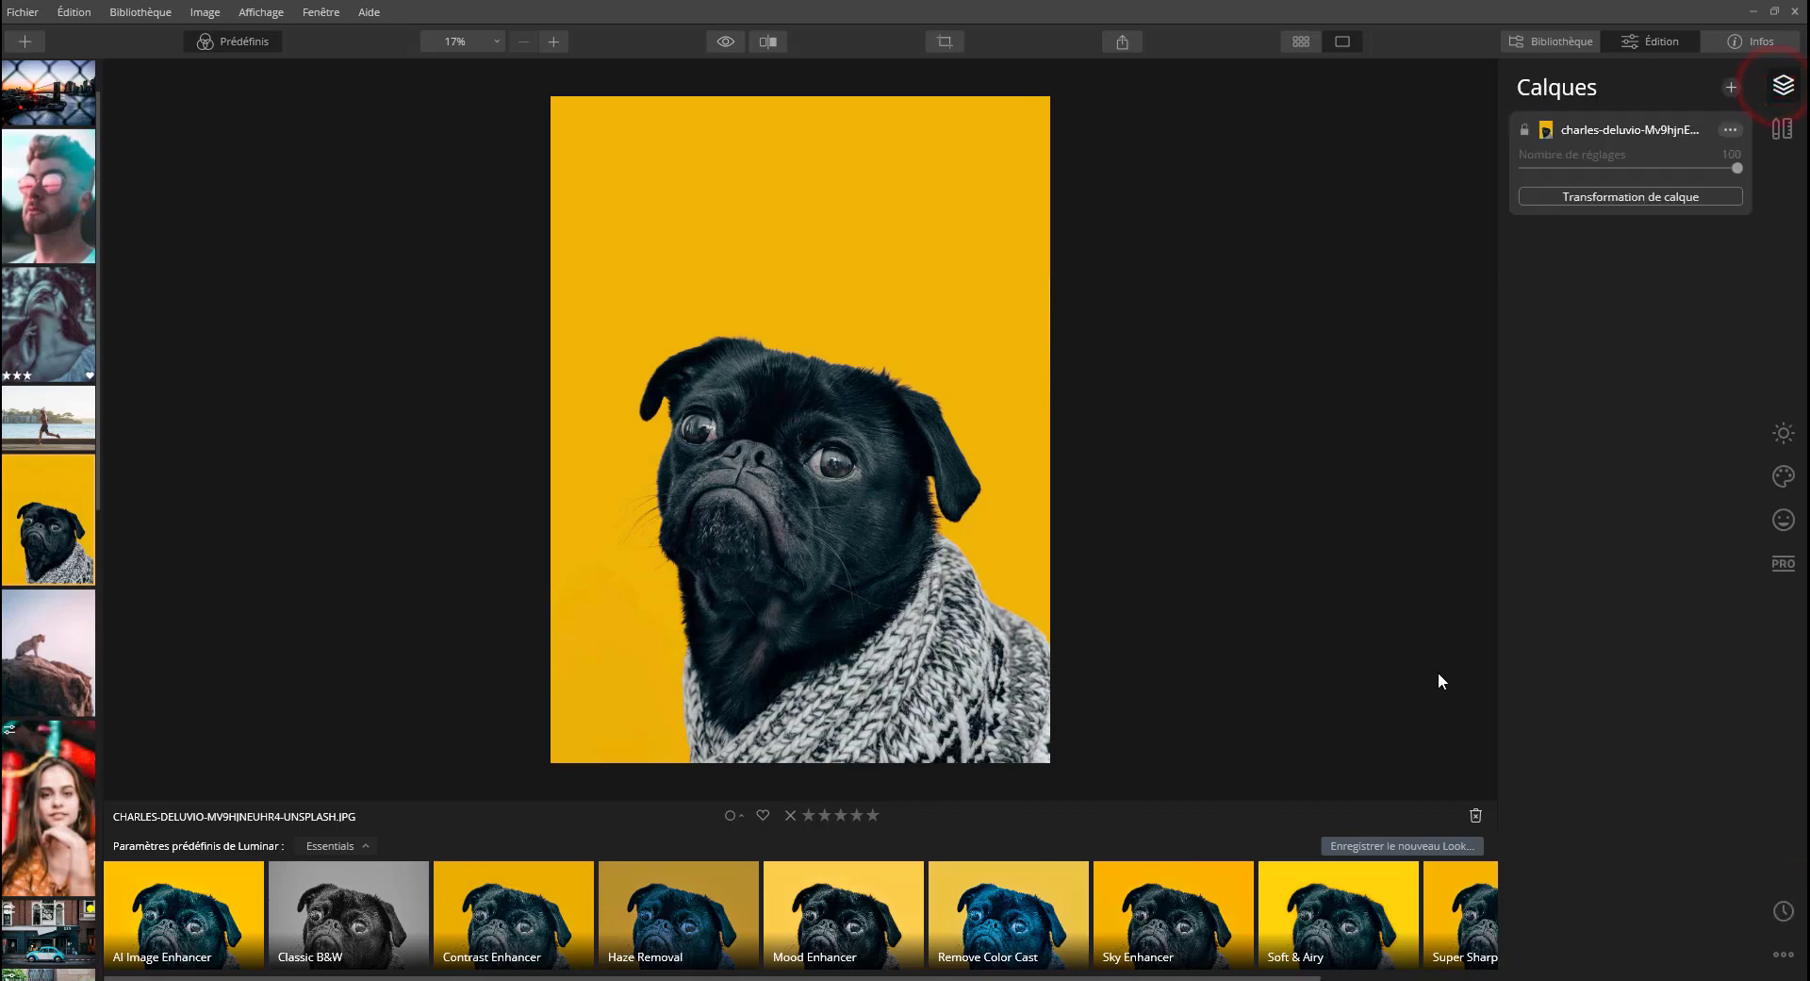
Add a new adjustment layer above the base photo and apply the Classic B&W look to it.
click(1737, 167)
click(1733, 128)
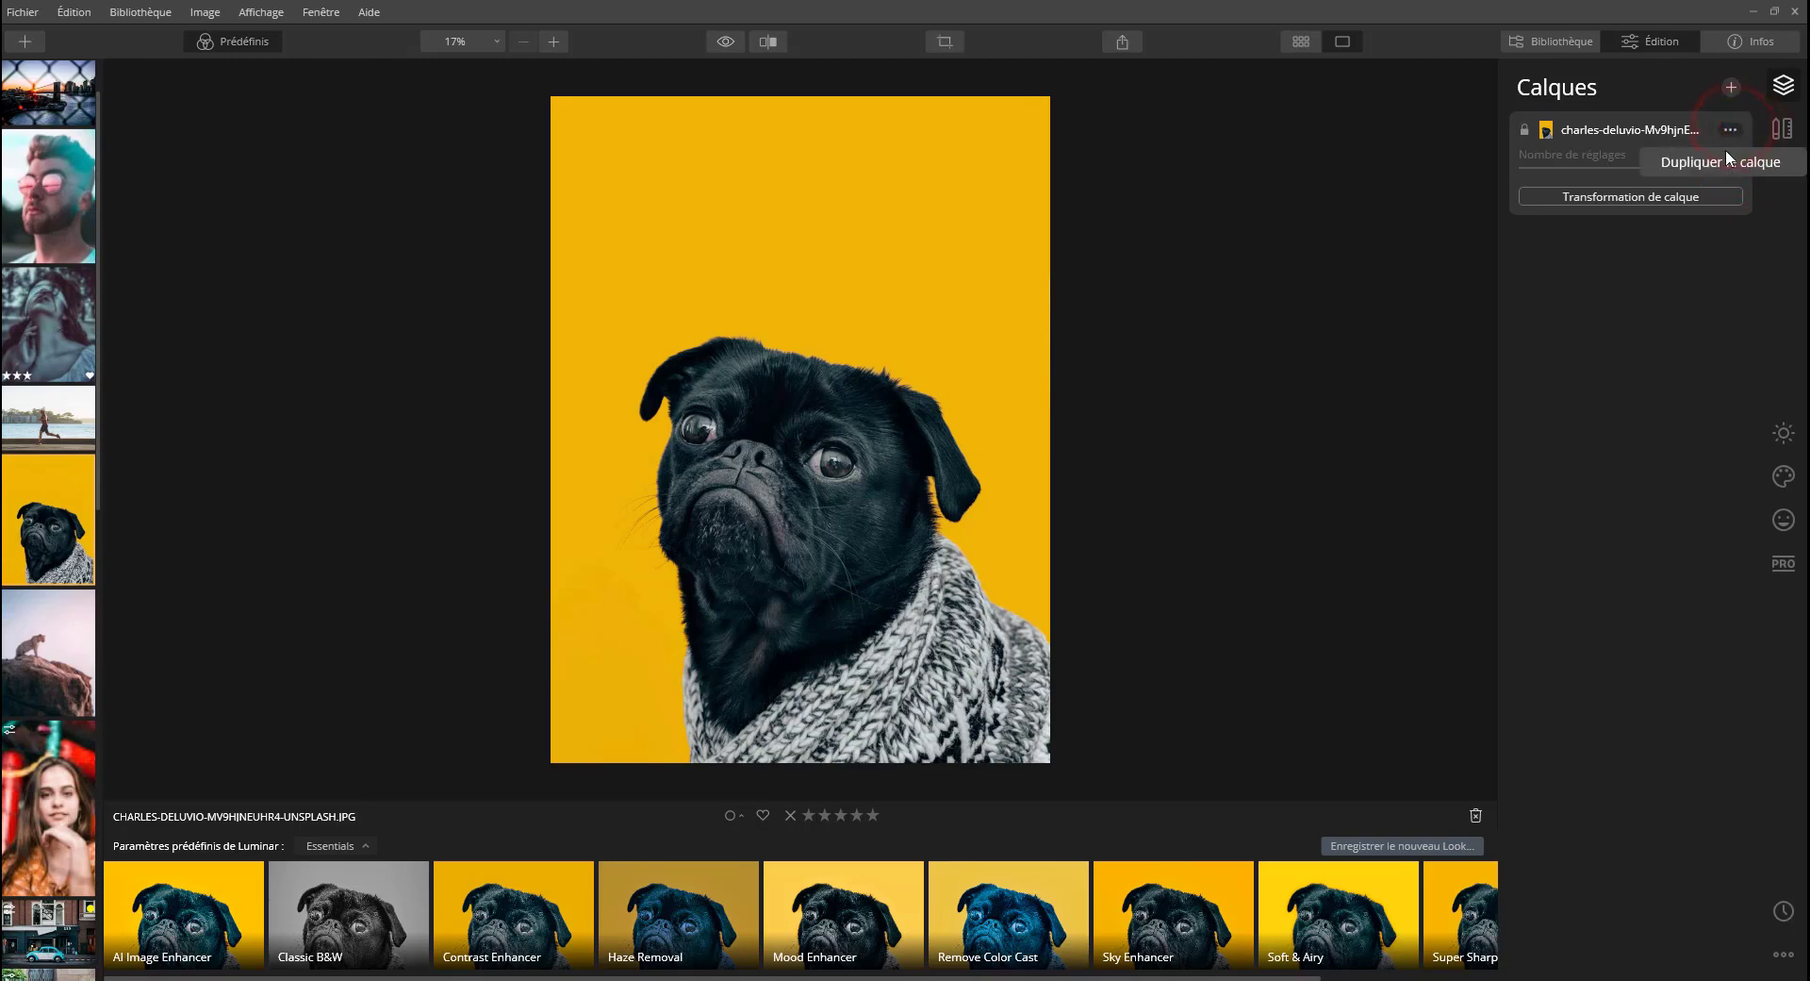
click(1730, 88)
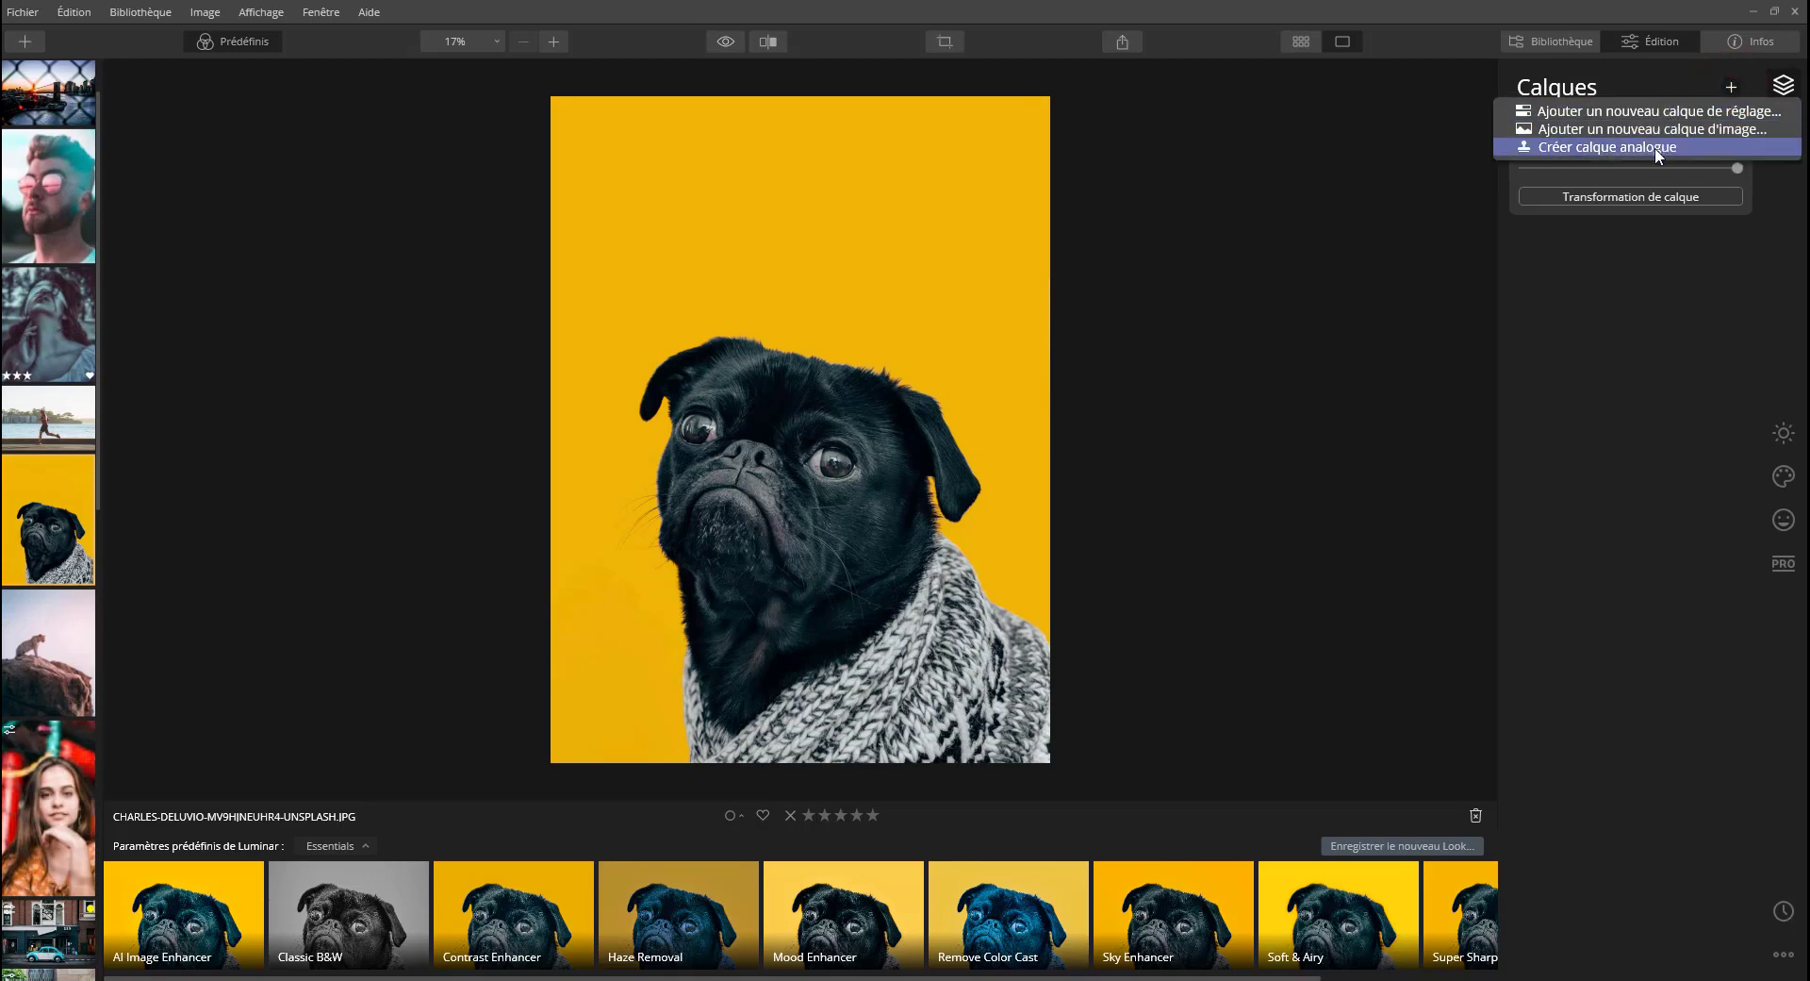
click(1697, 113)
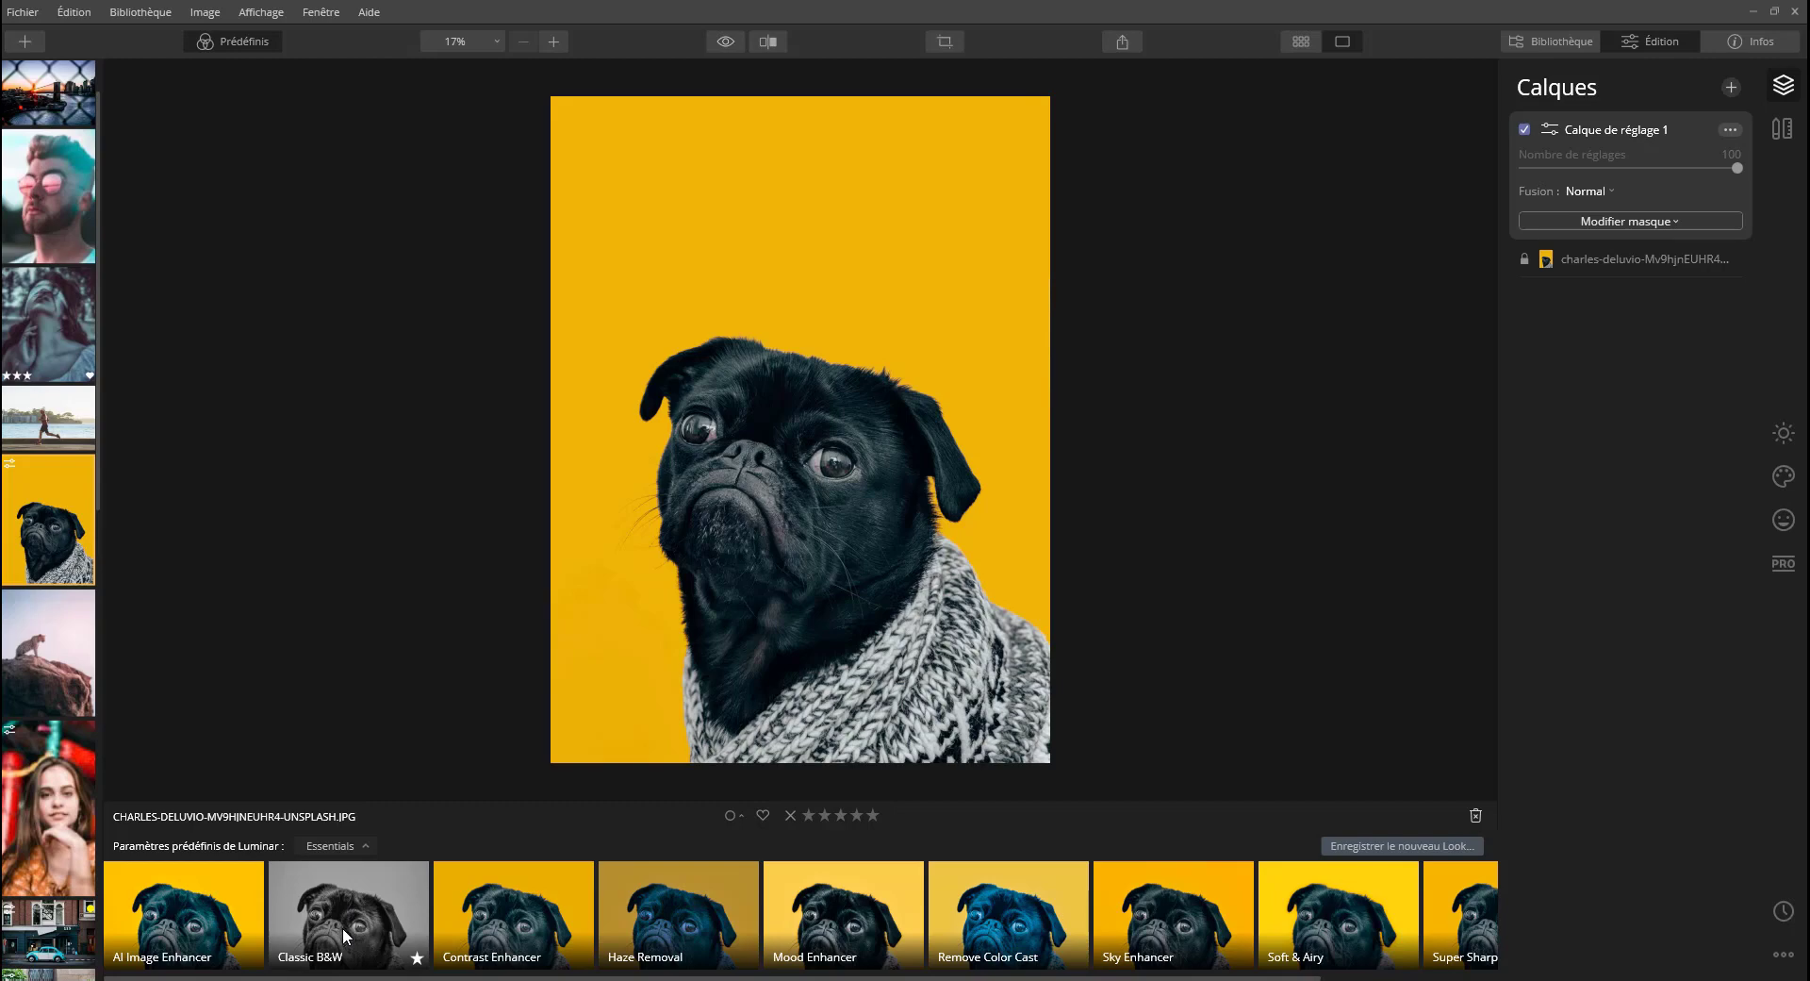
click(343, 922)
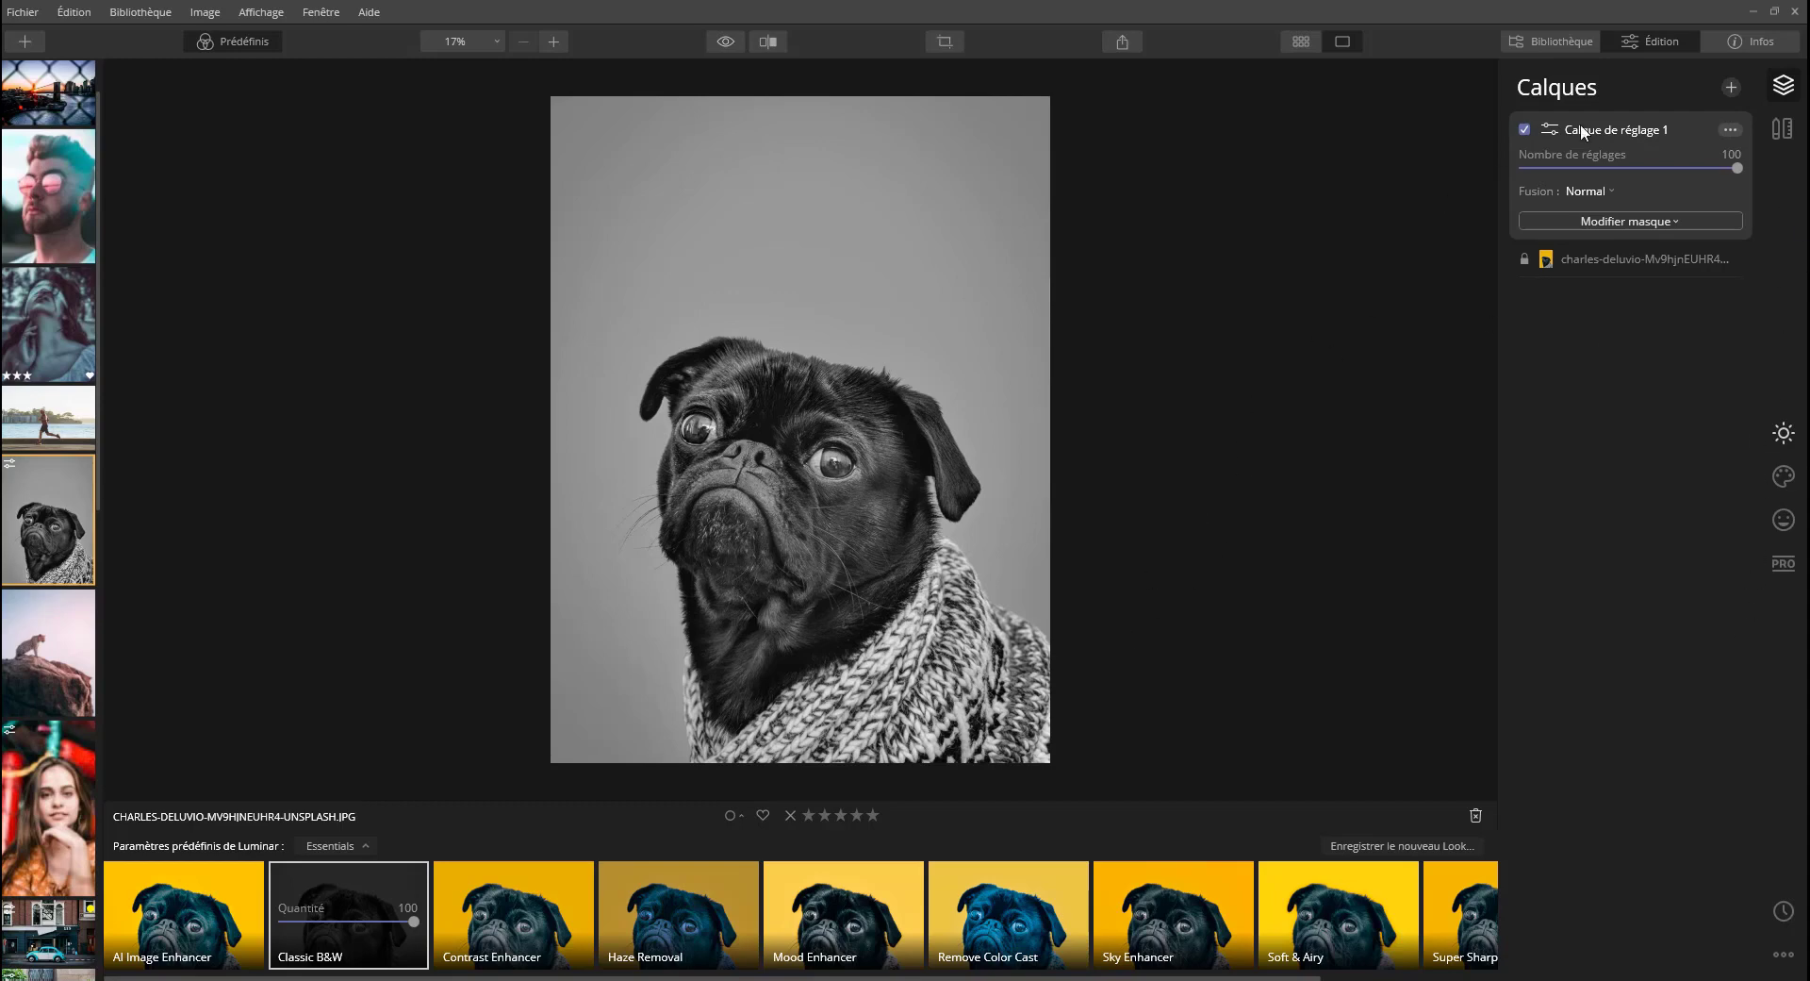
Draw a large radial mask around the dog's head on the adjustment layer and move its centre up between the muzzle and eye.
click(1629, 220)
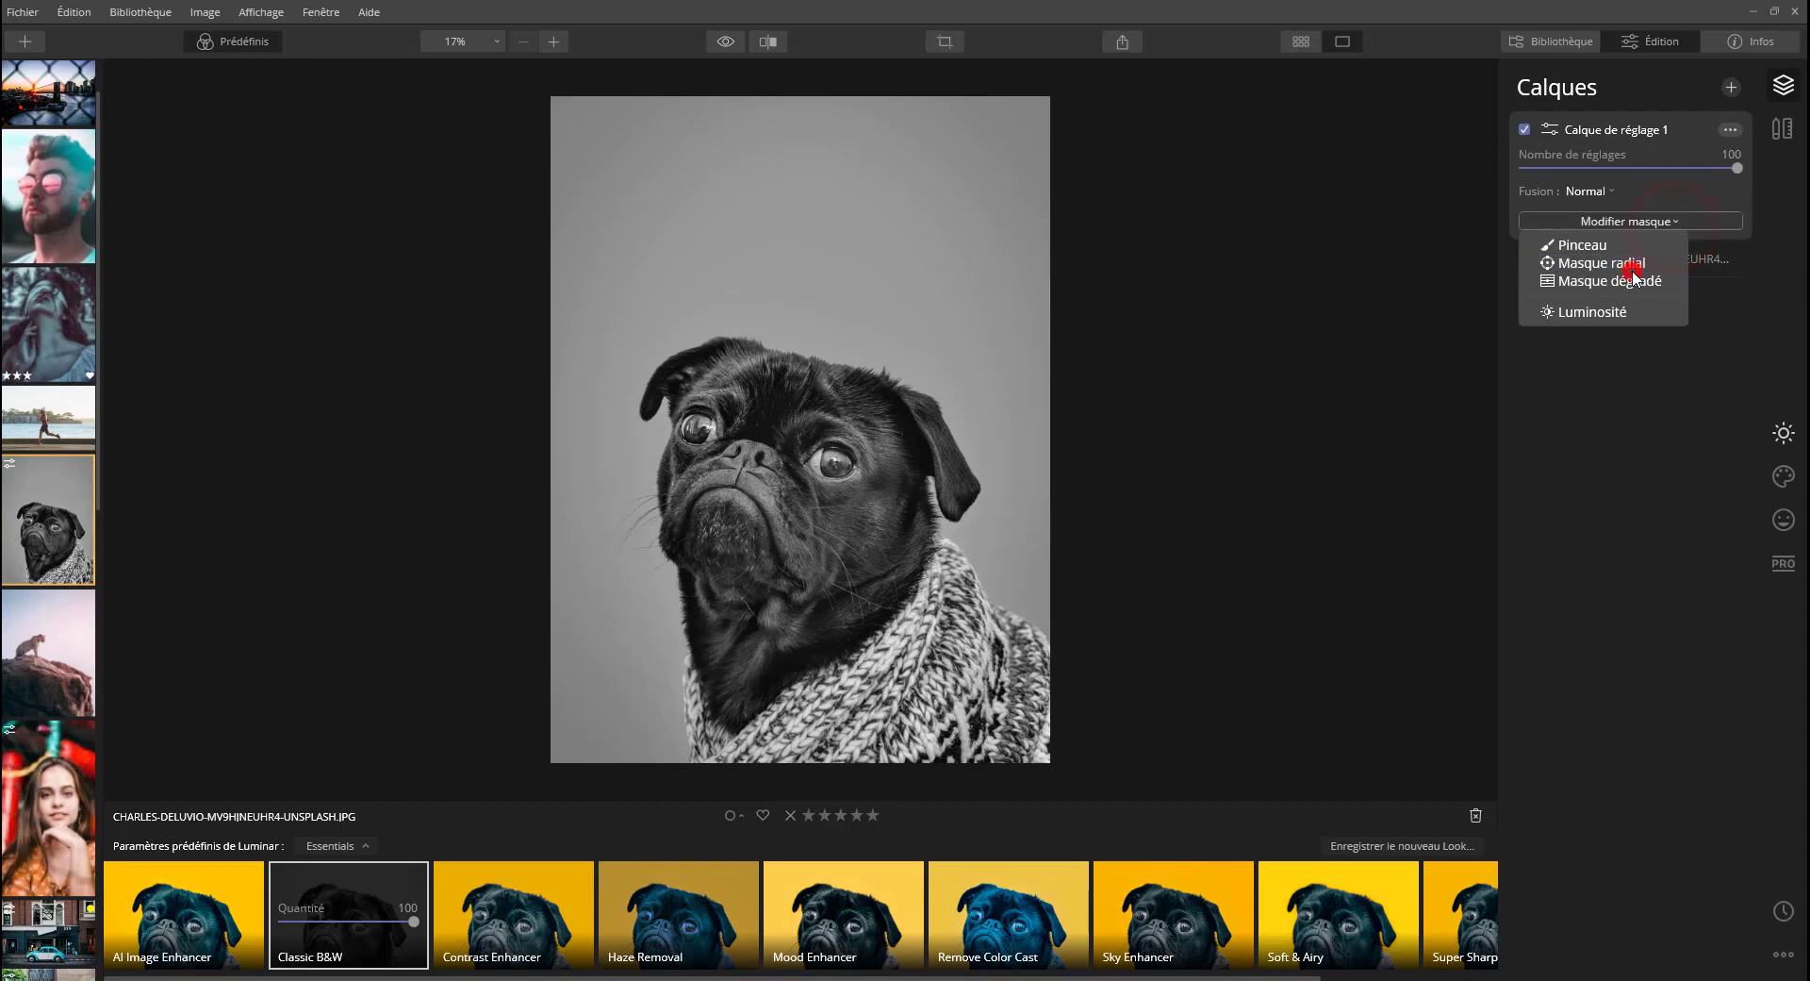
click(1623, 268)
drag(783, 520, 907, 466)
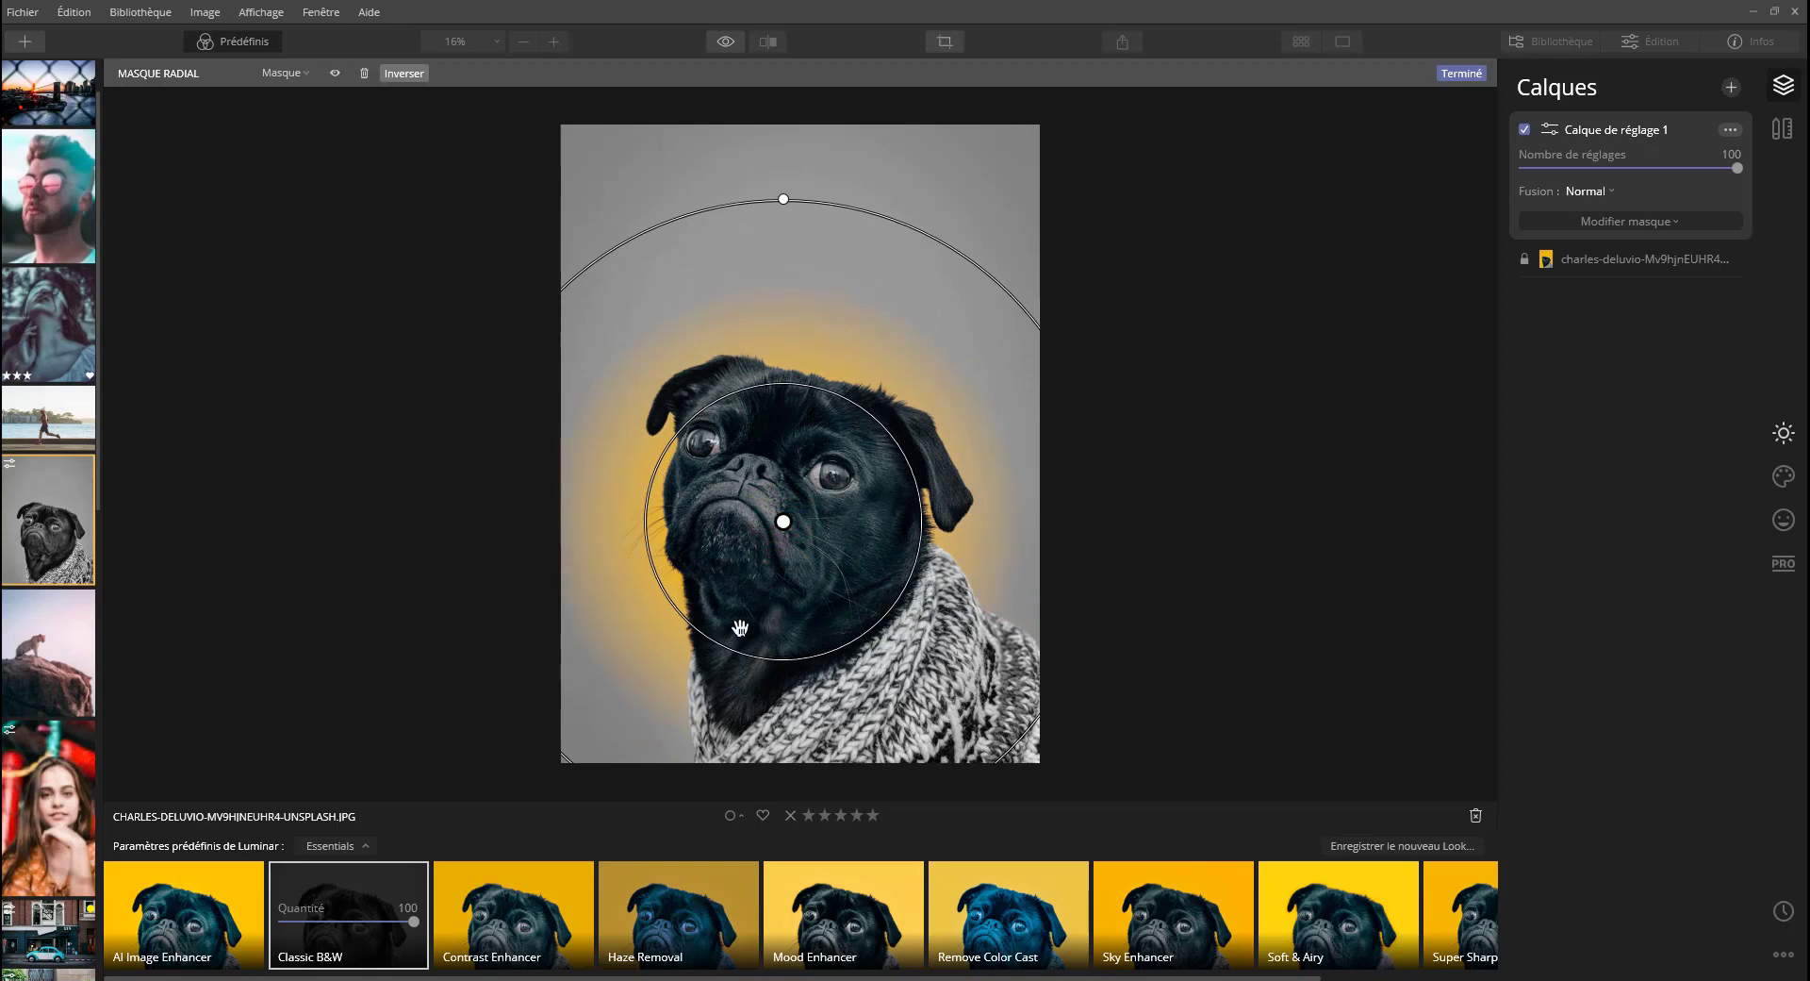
drag(817, 526, 857, 441)
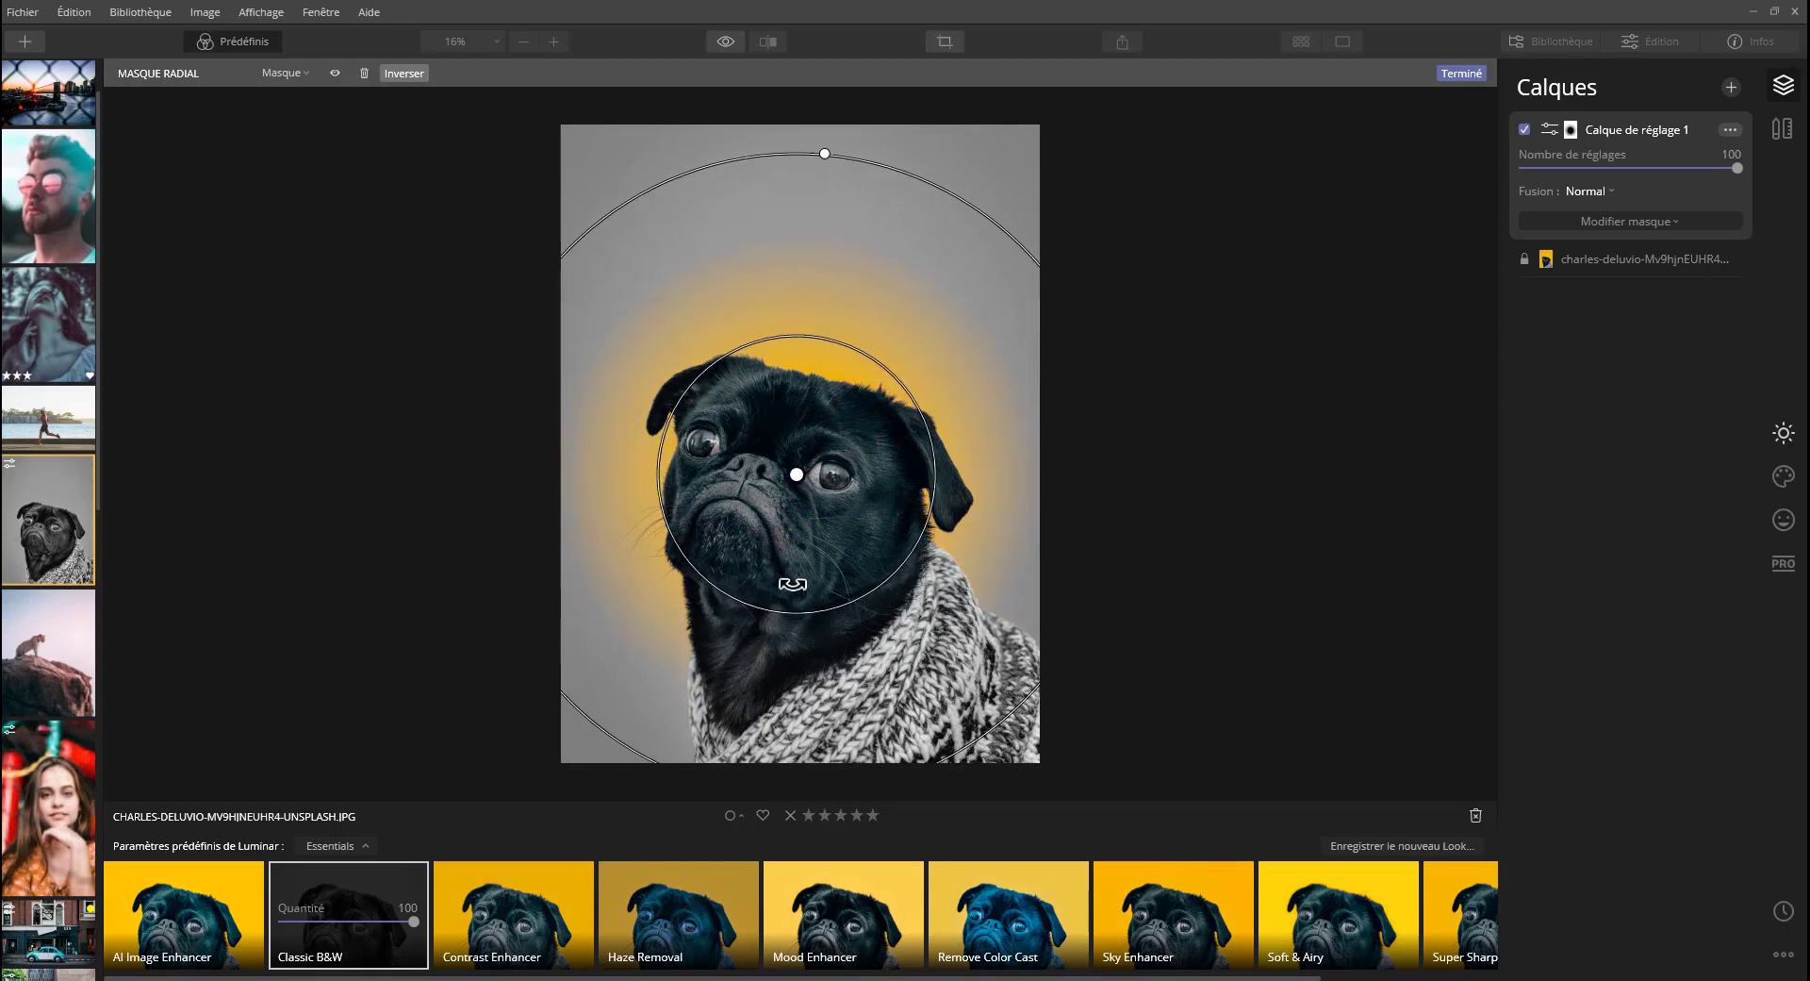
Invert the adjustment layer's mask, check its blend modes while keeping Normal, and leave radial mask editing.
click(284, 72)
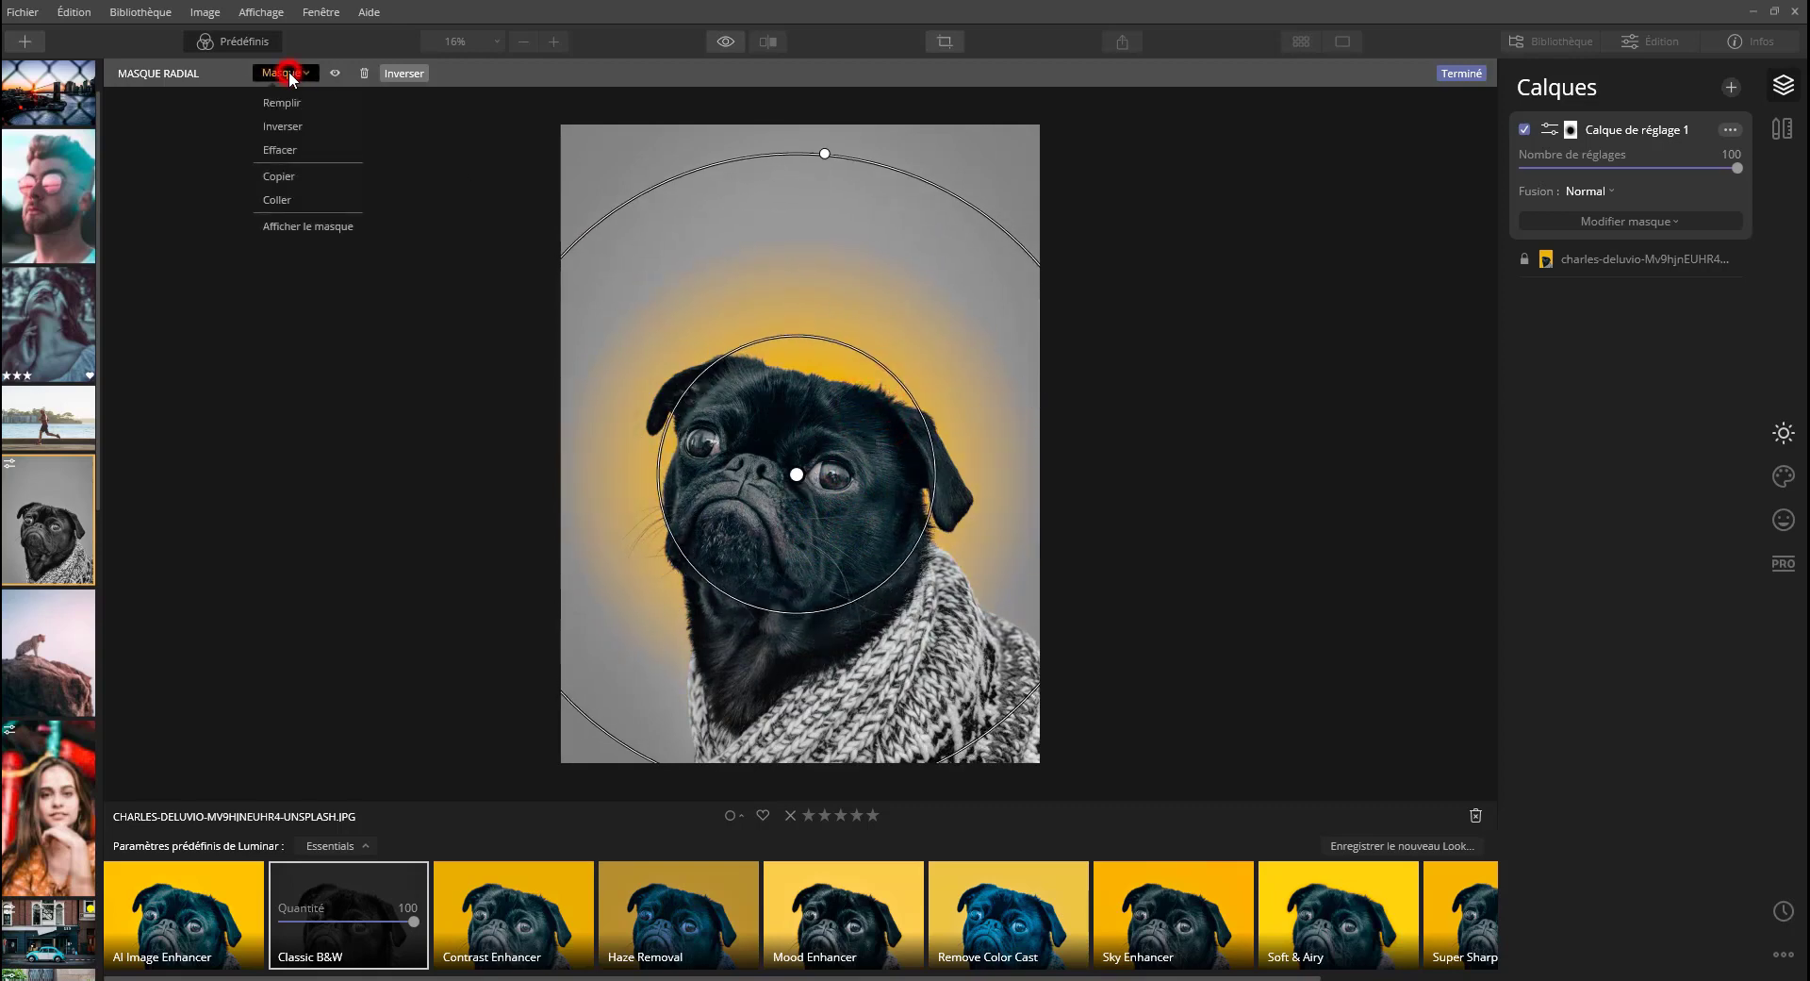
click(298, 122)
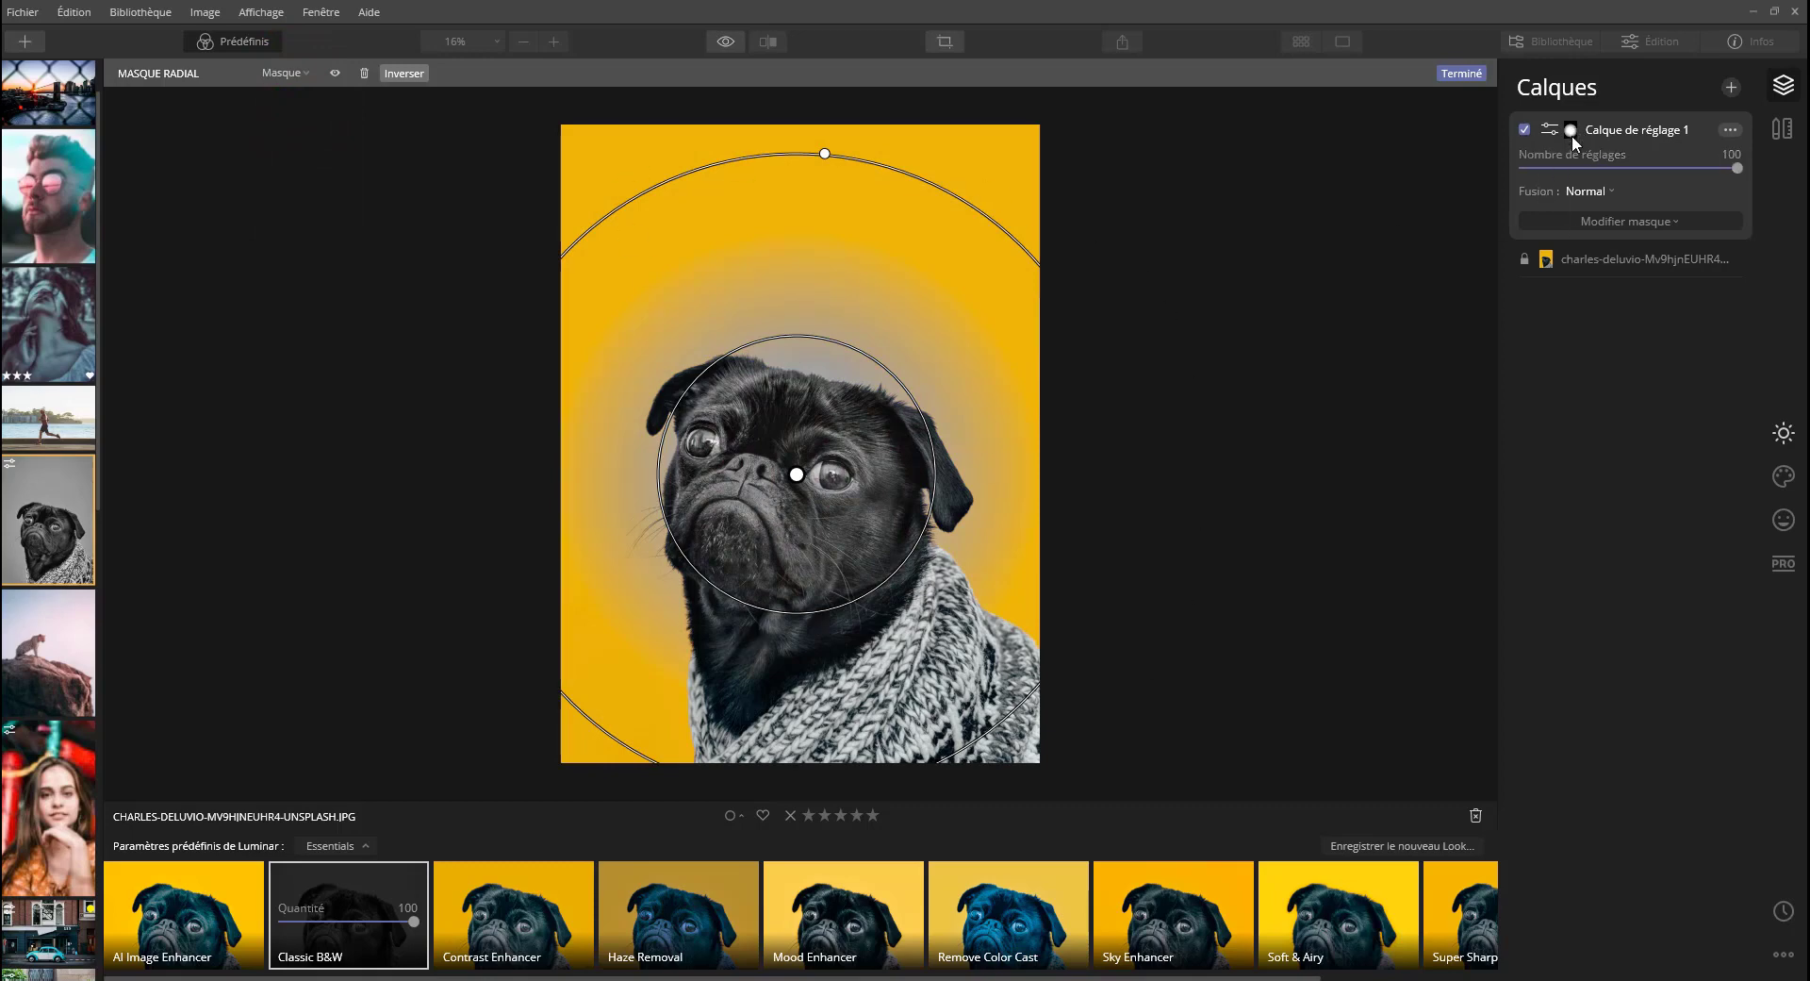
click(1591, 192)
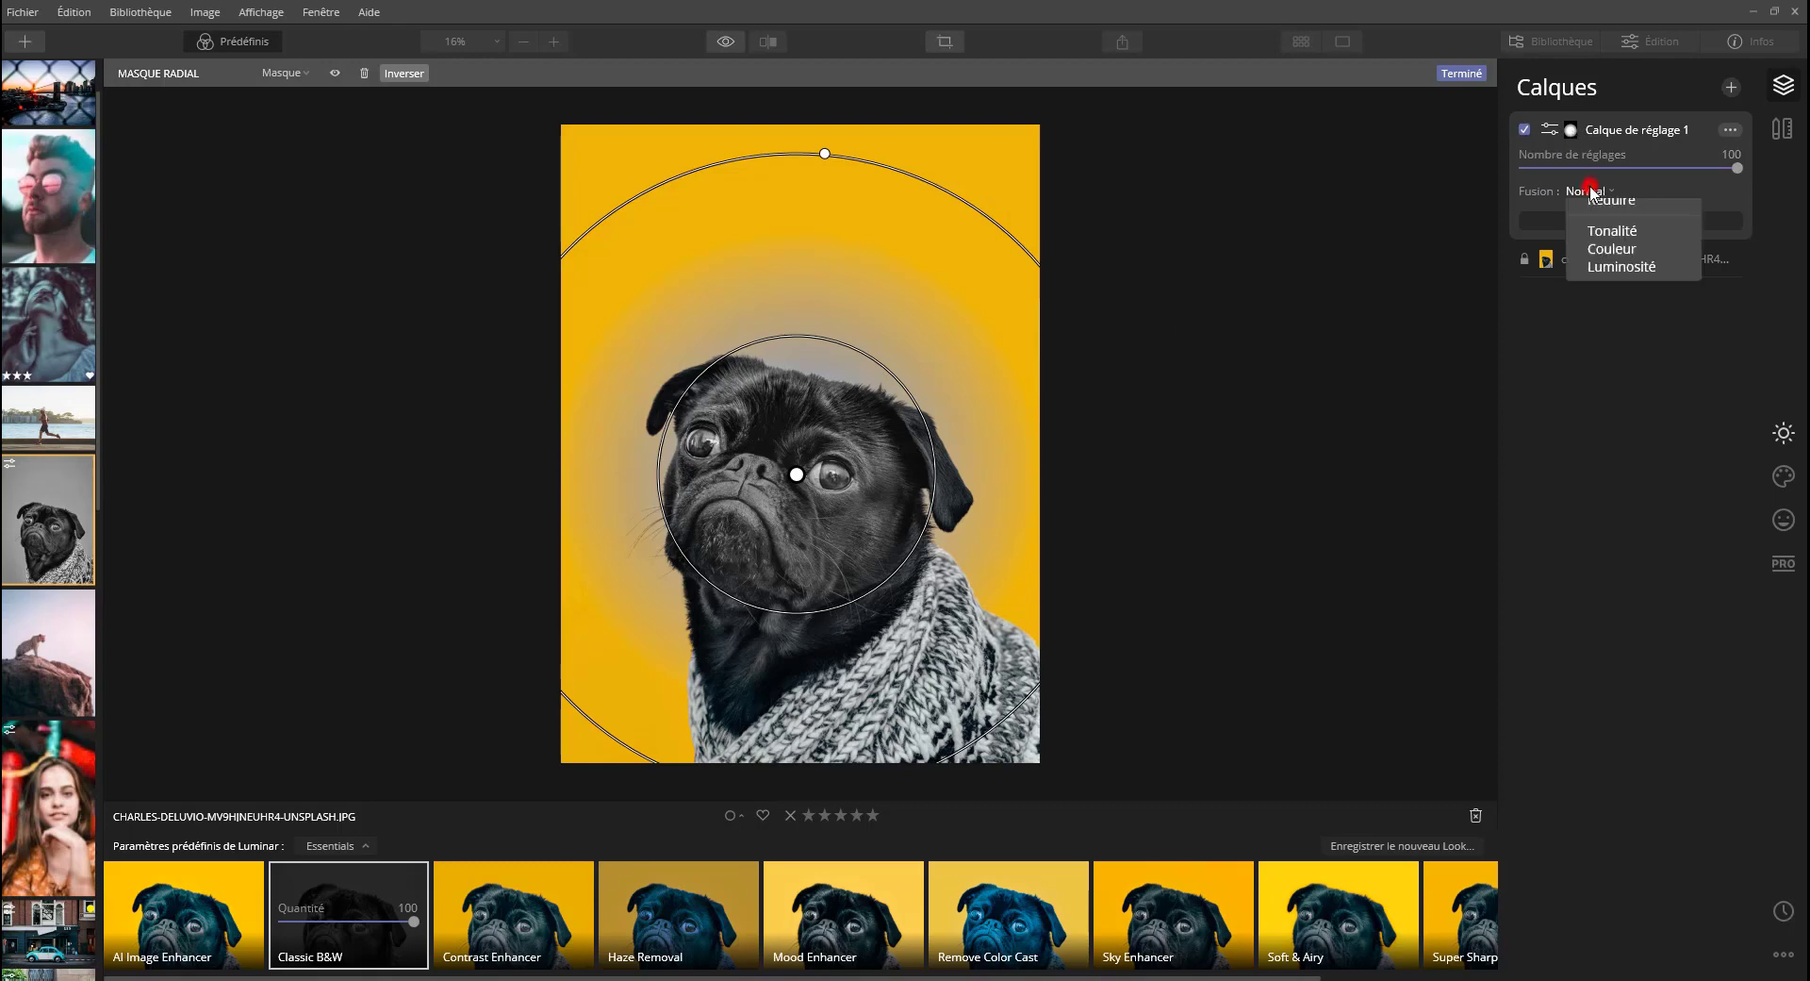
click(1592, 188)
click(1618, 221)
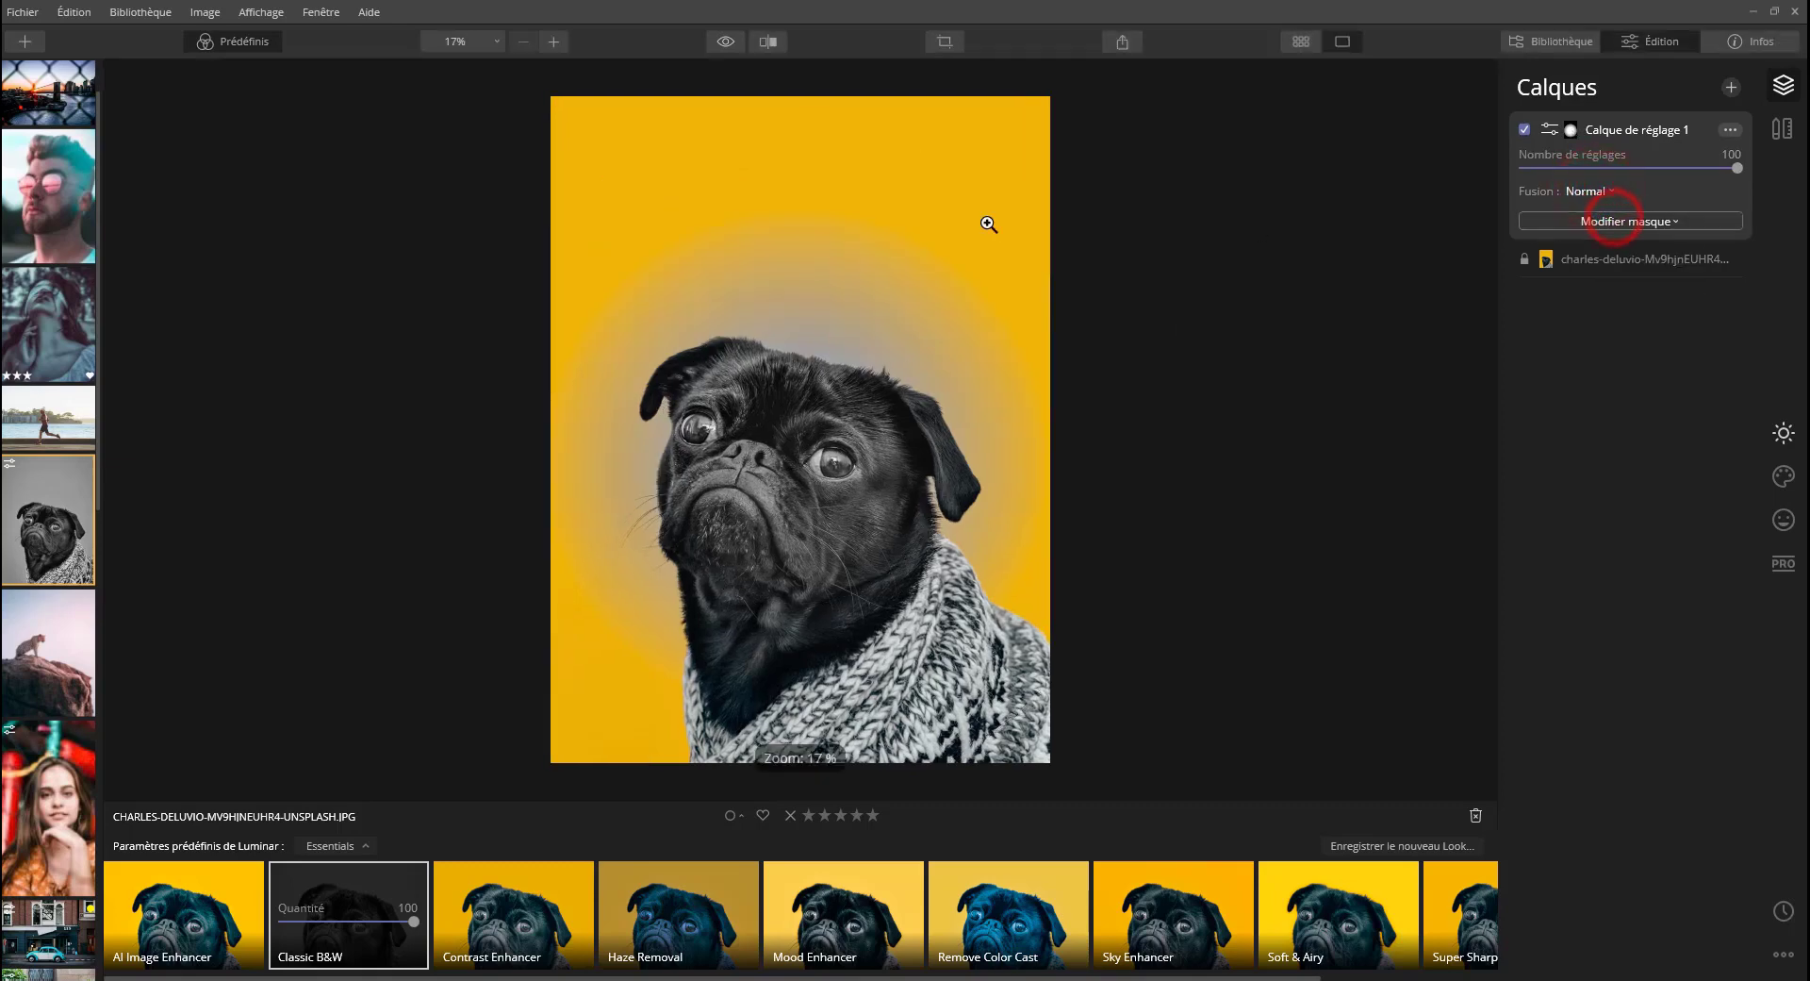
Add a near-vertical gradient mask to the adjustment layer, rotate it to keep yellow on the image's left side, and centre it beside the dog's right-hand eye.
click(1659, 222)
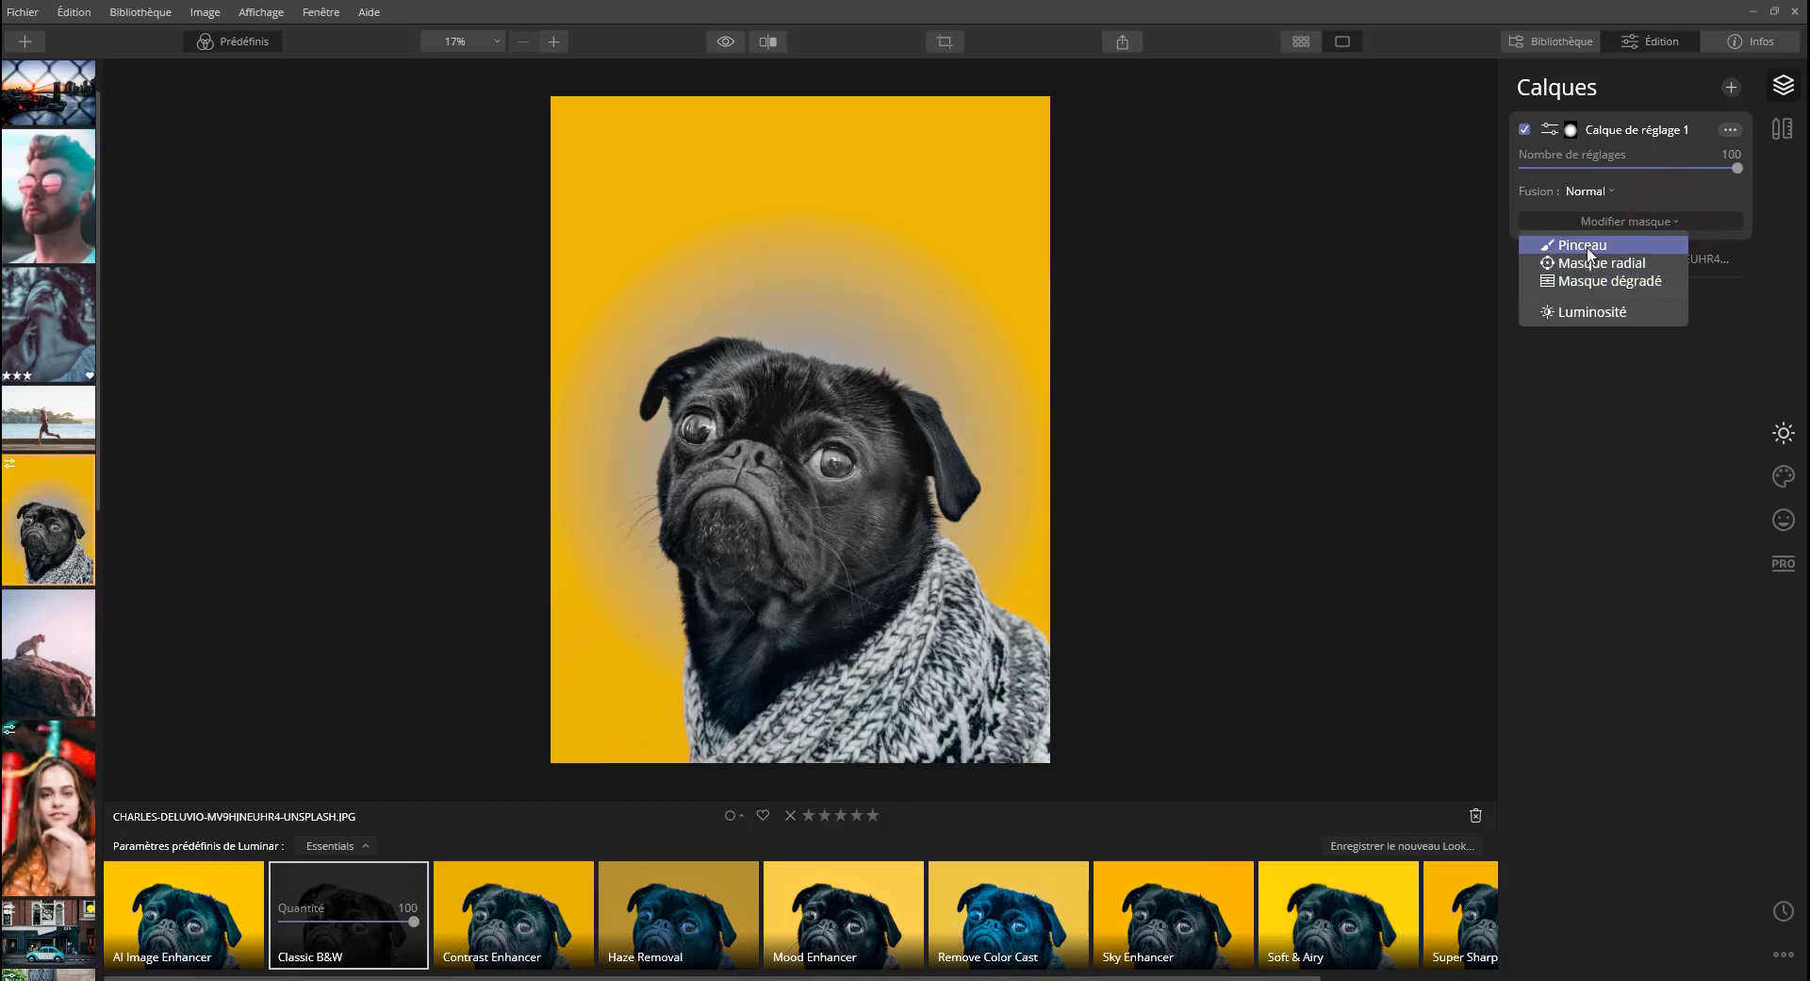
click(1607, 280)
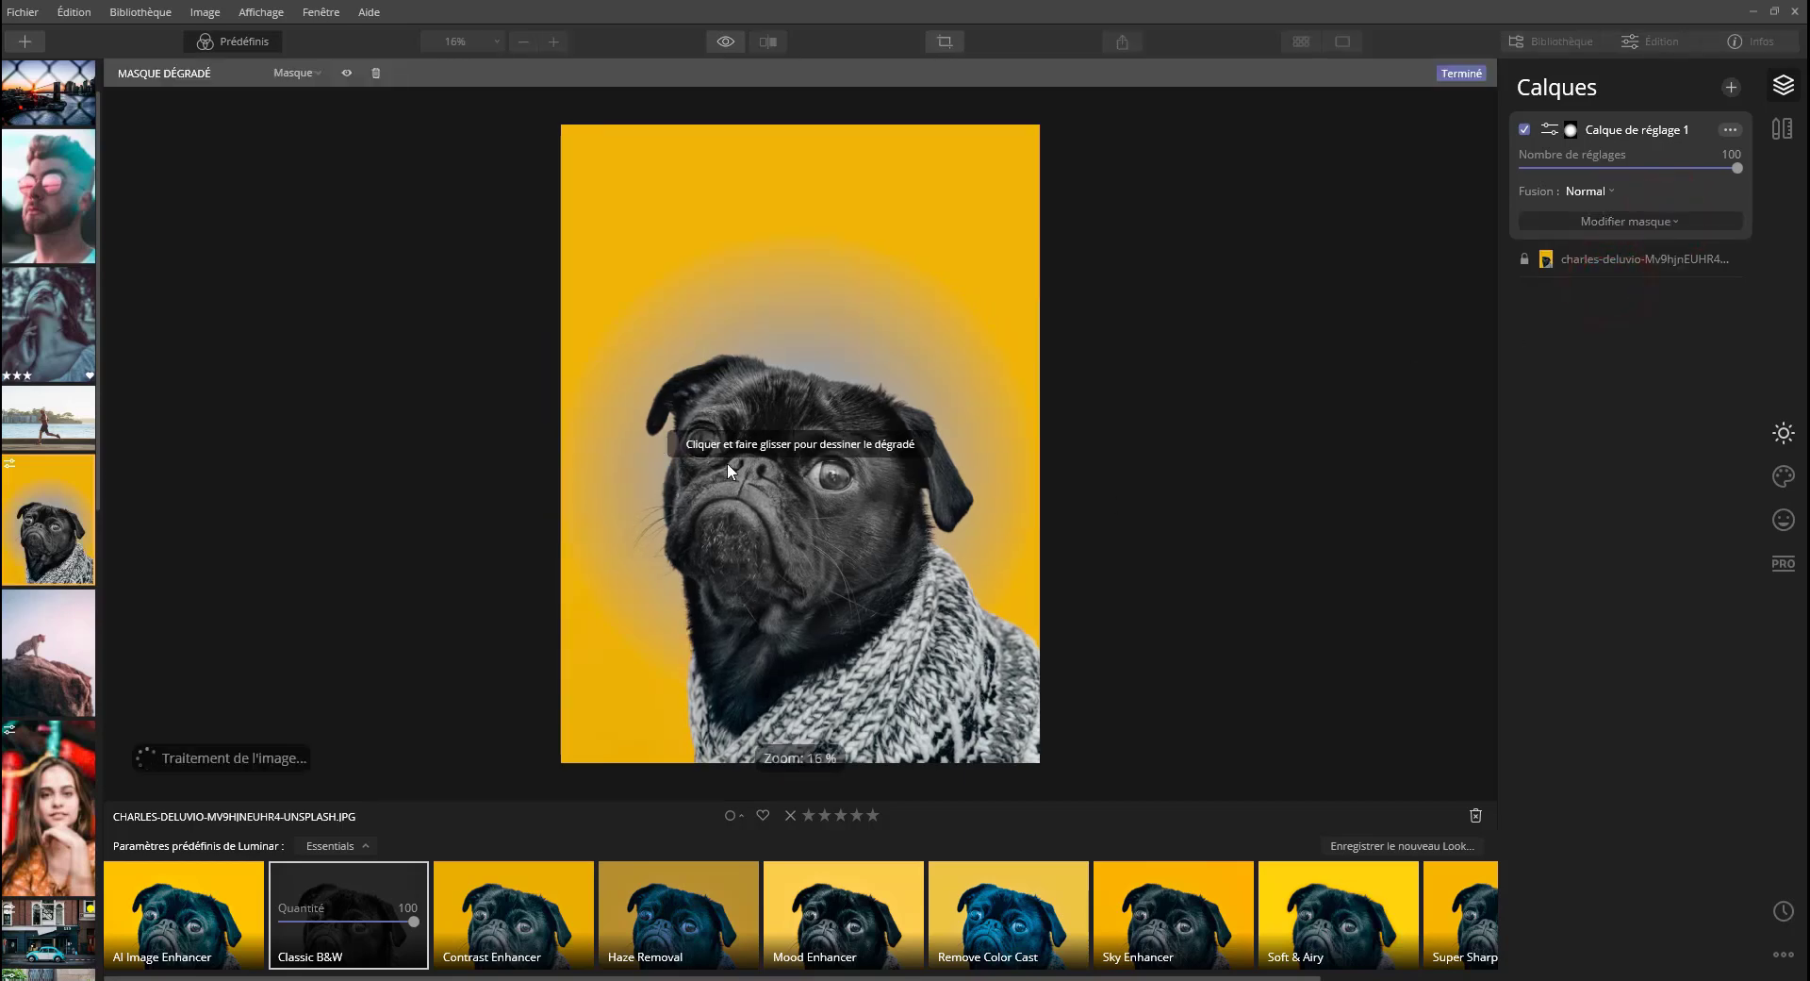
drag(763, 407, 800, 408)
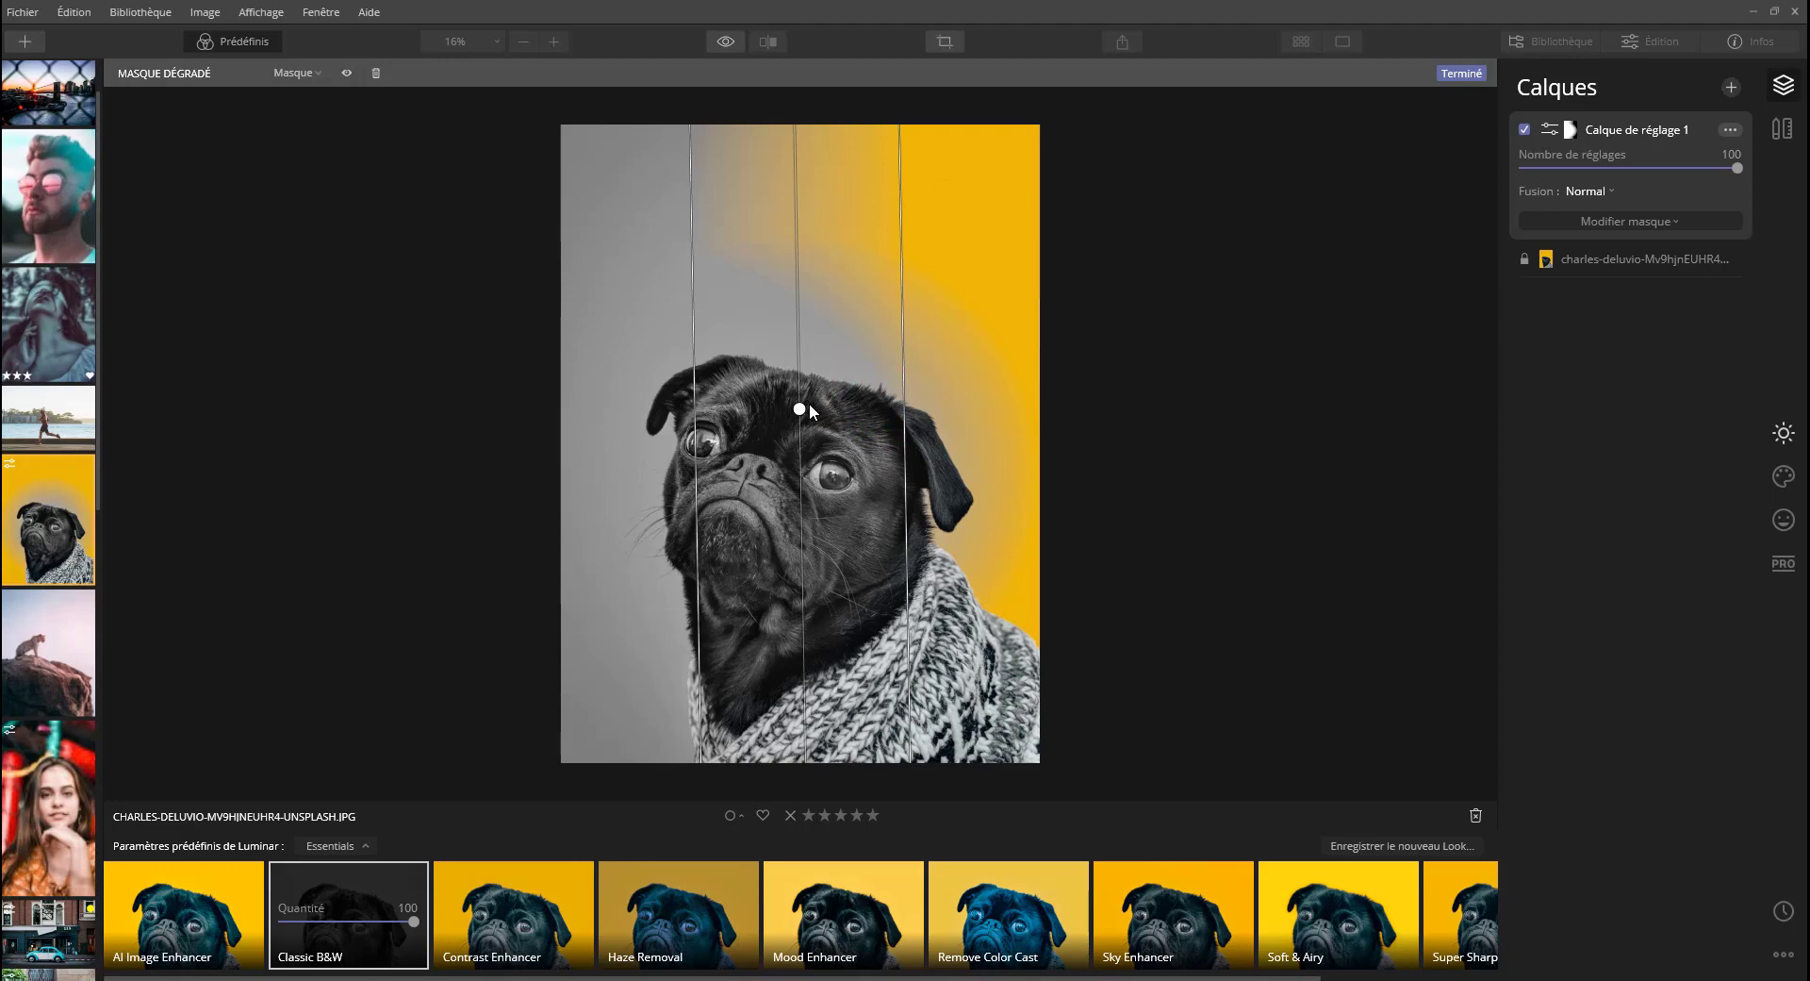
drag(809, 405, 763, 456)
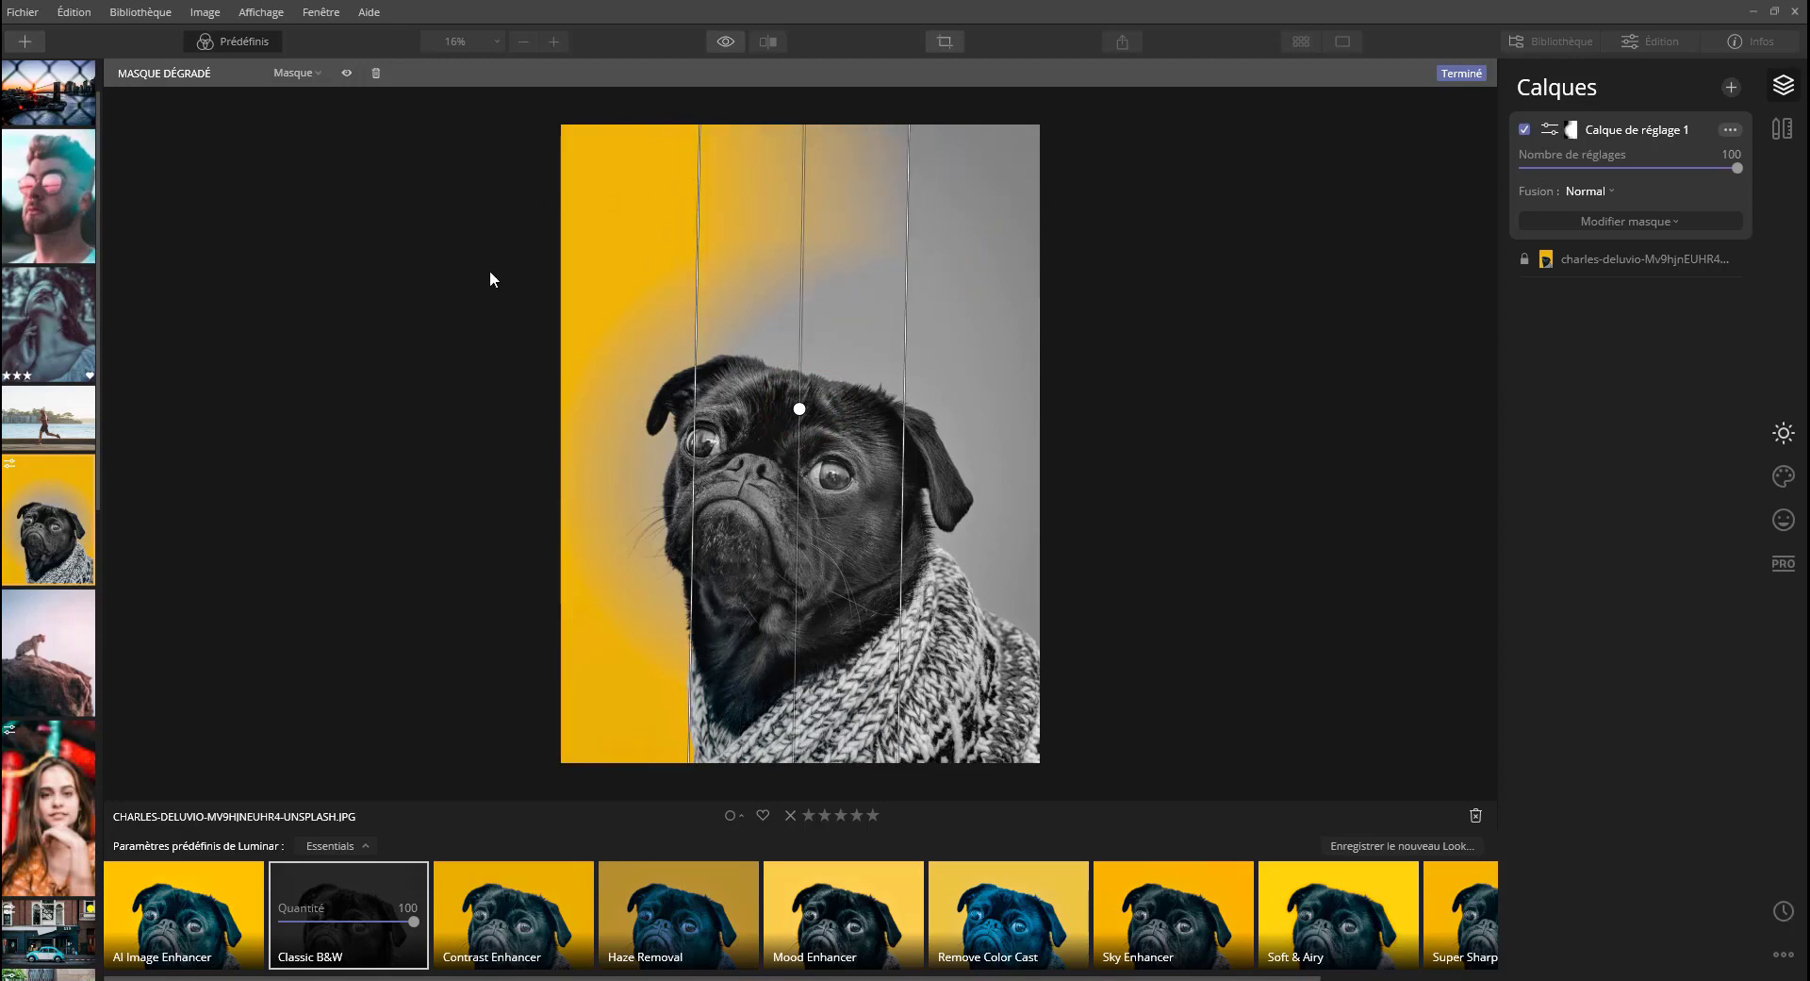
drag(800, 408, 1014, 438)
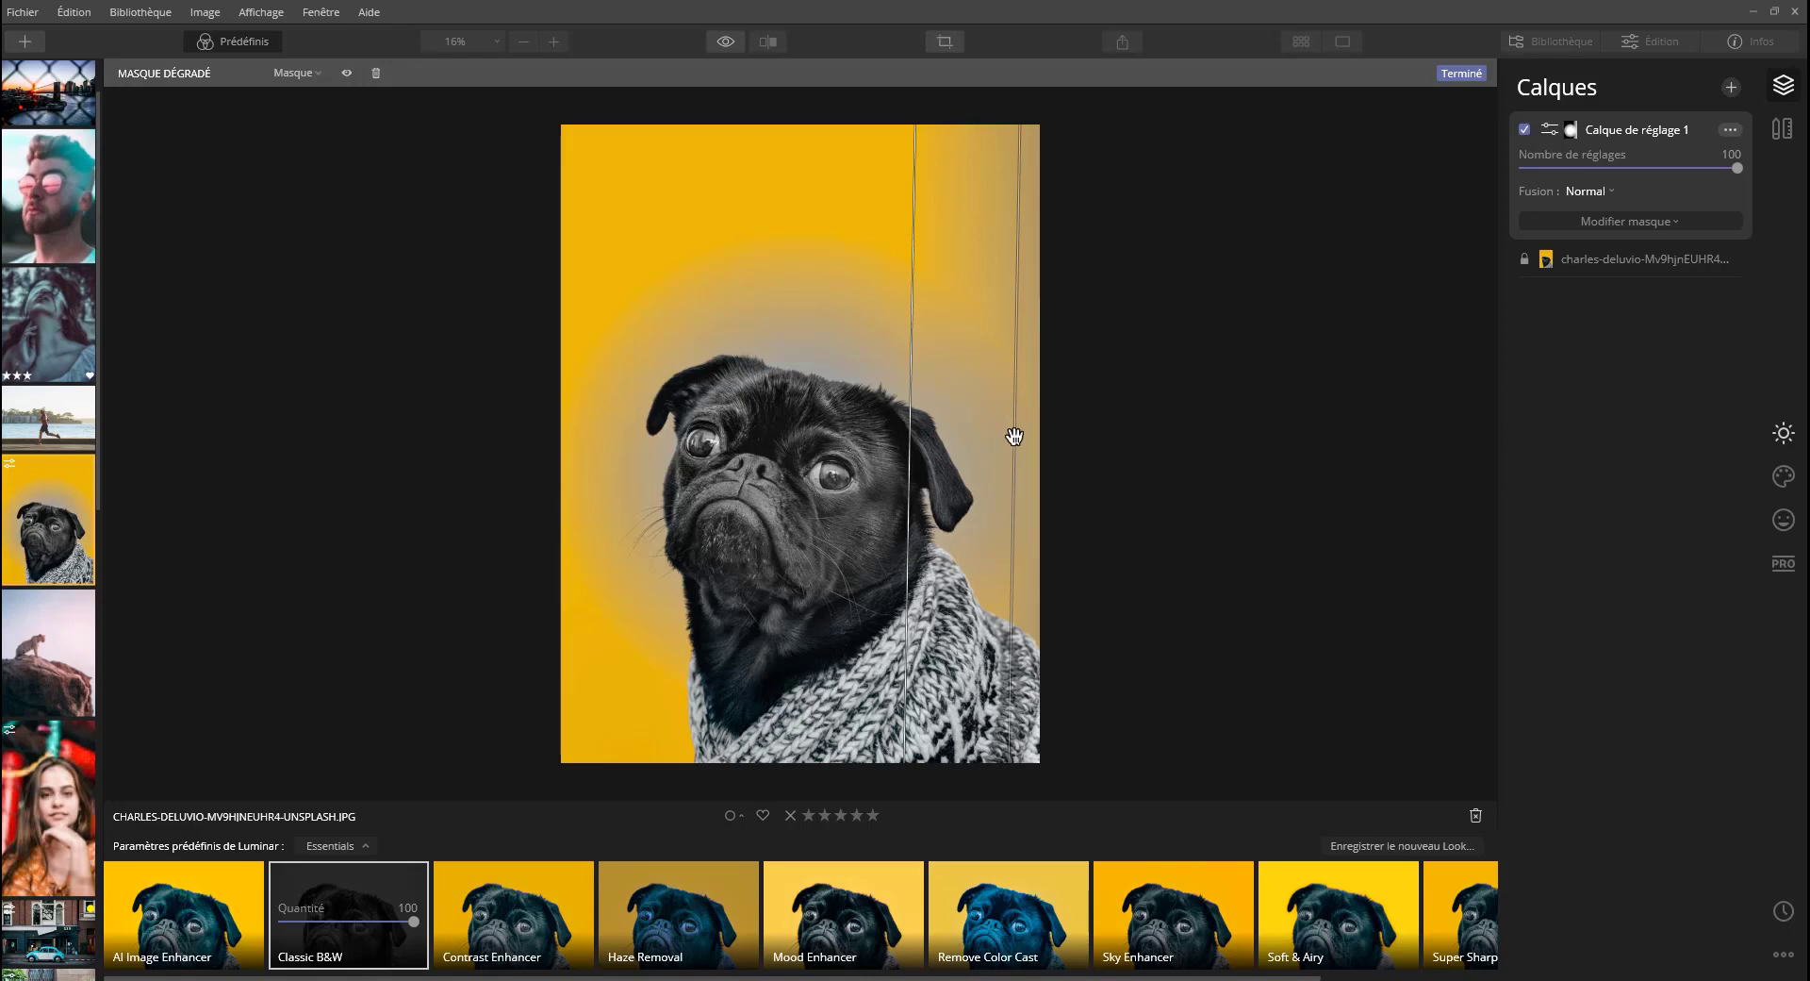
drag(1015, 435, 875, 463)
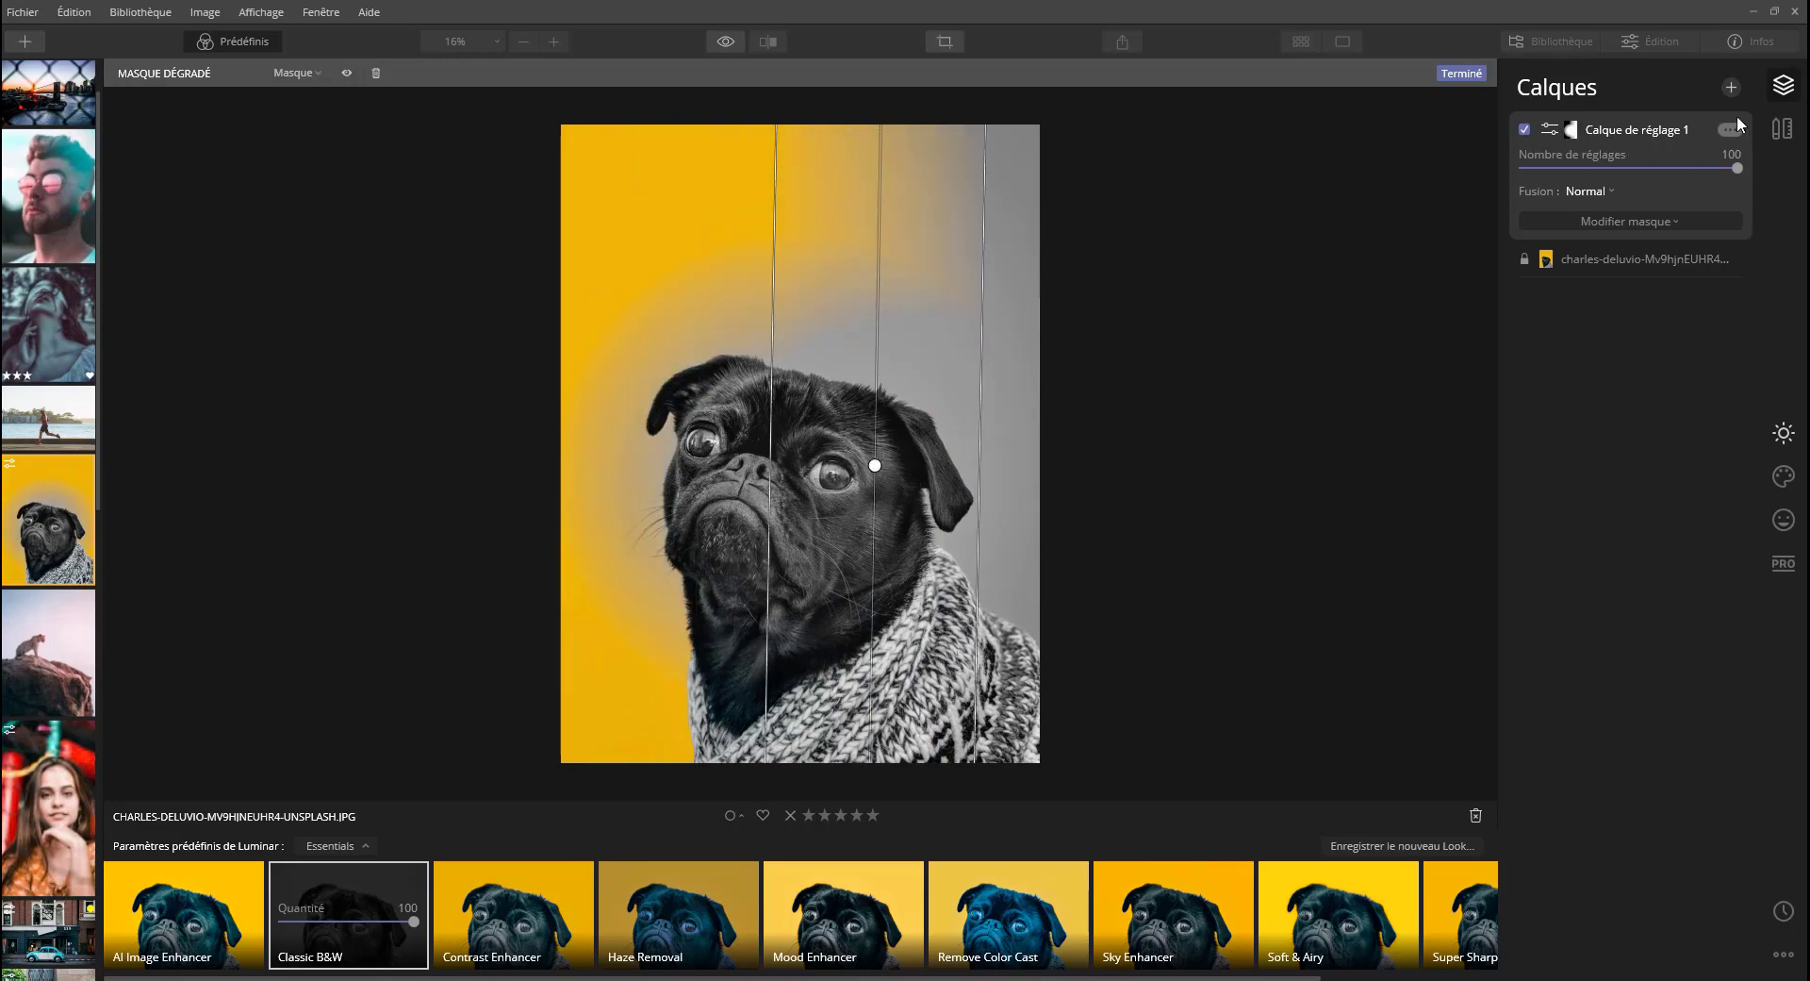
Add a second adjustment layer, apply the Remove Color Cast look in place of Haze Removal, and open the layer's options.
click(1731, 88)
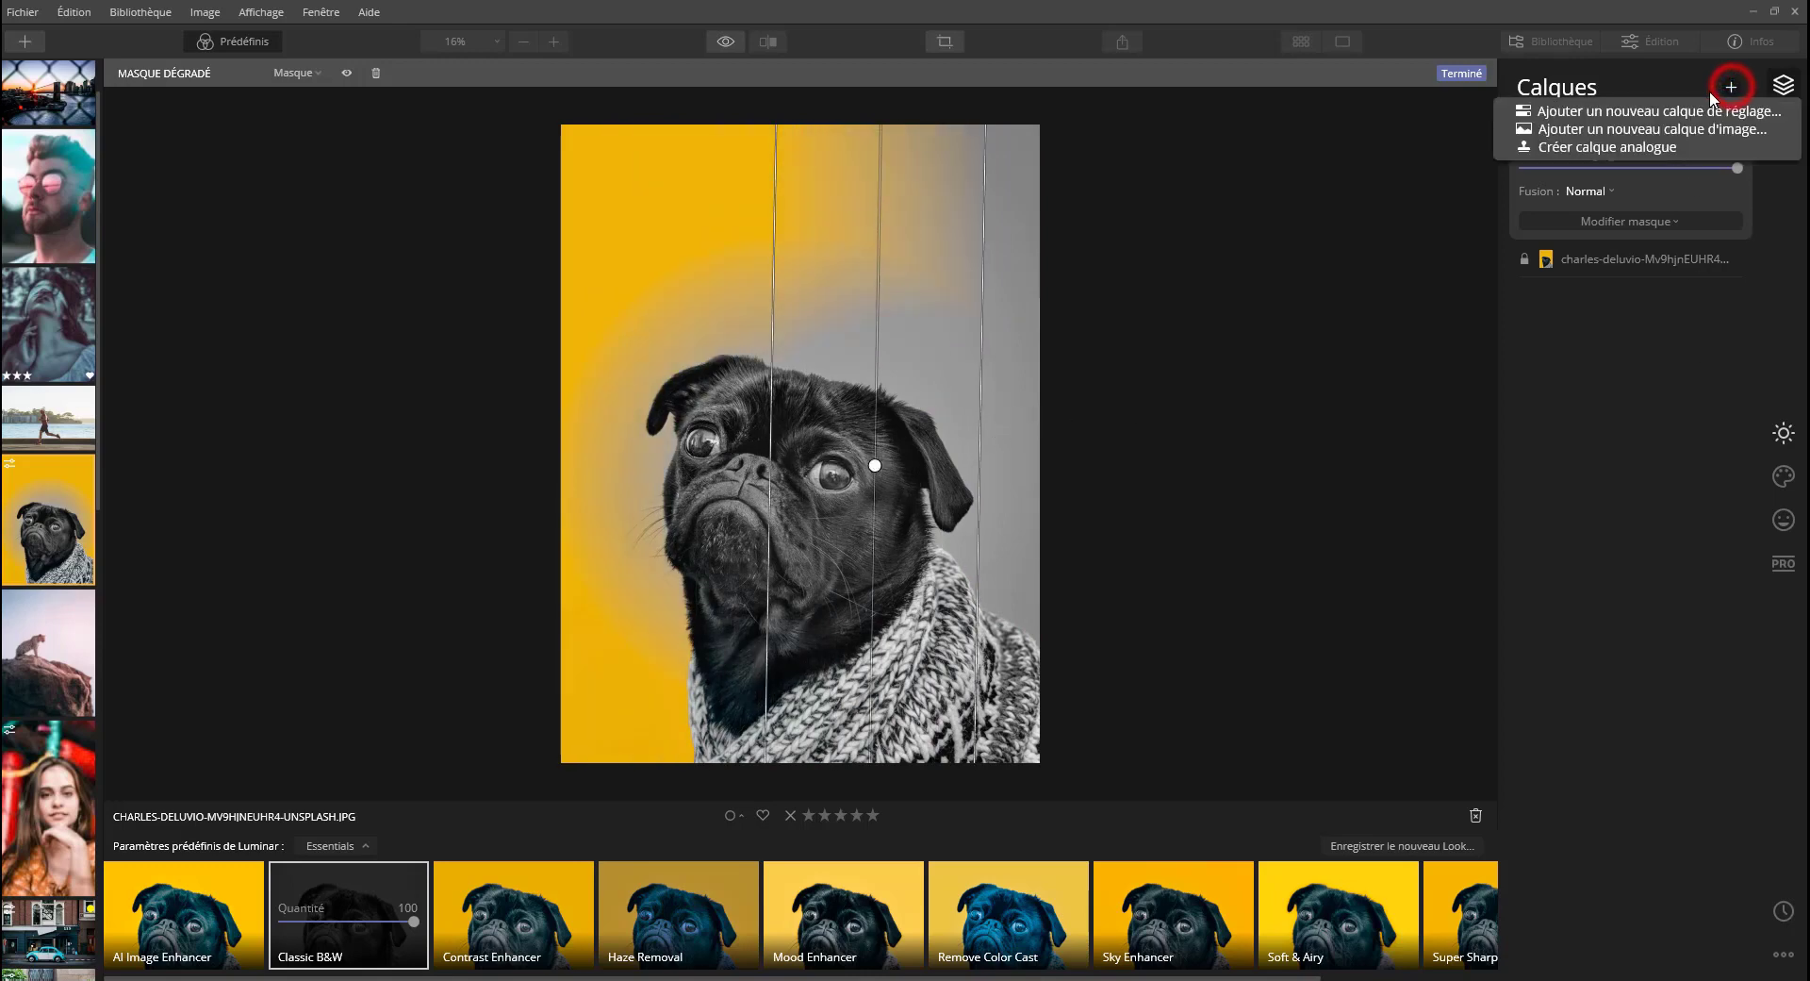
click(1618, 114)
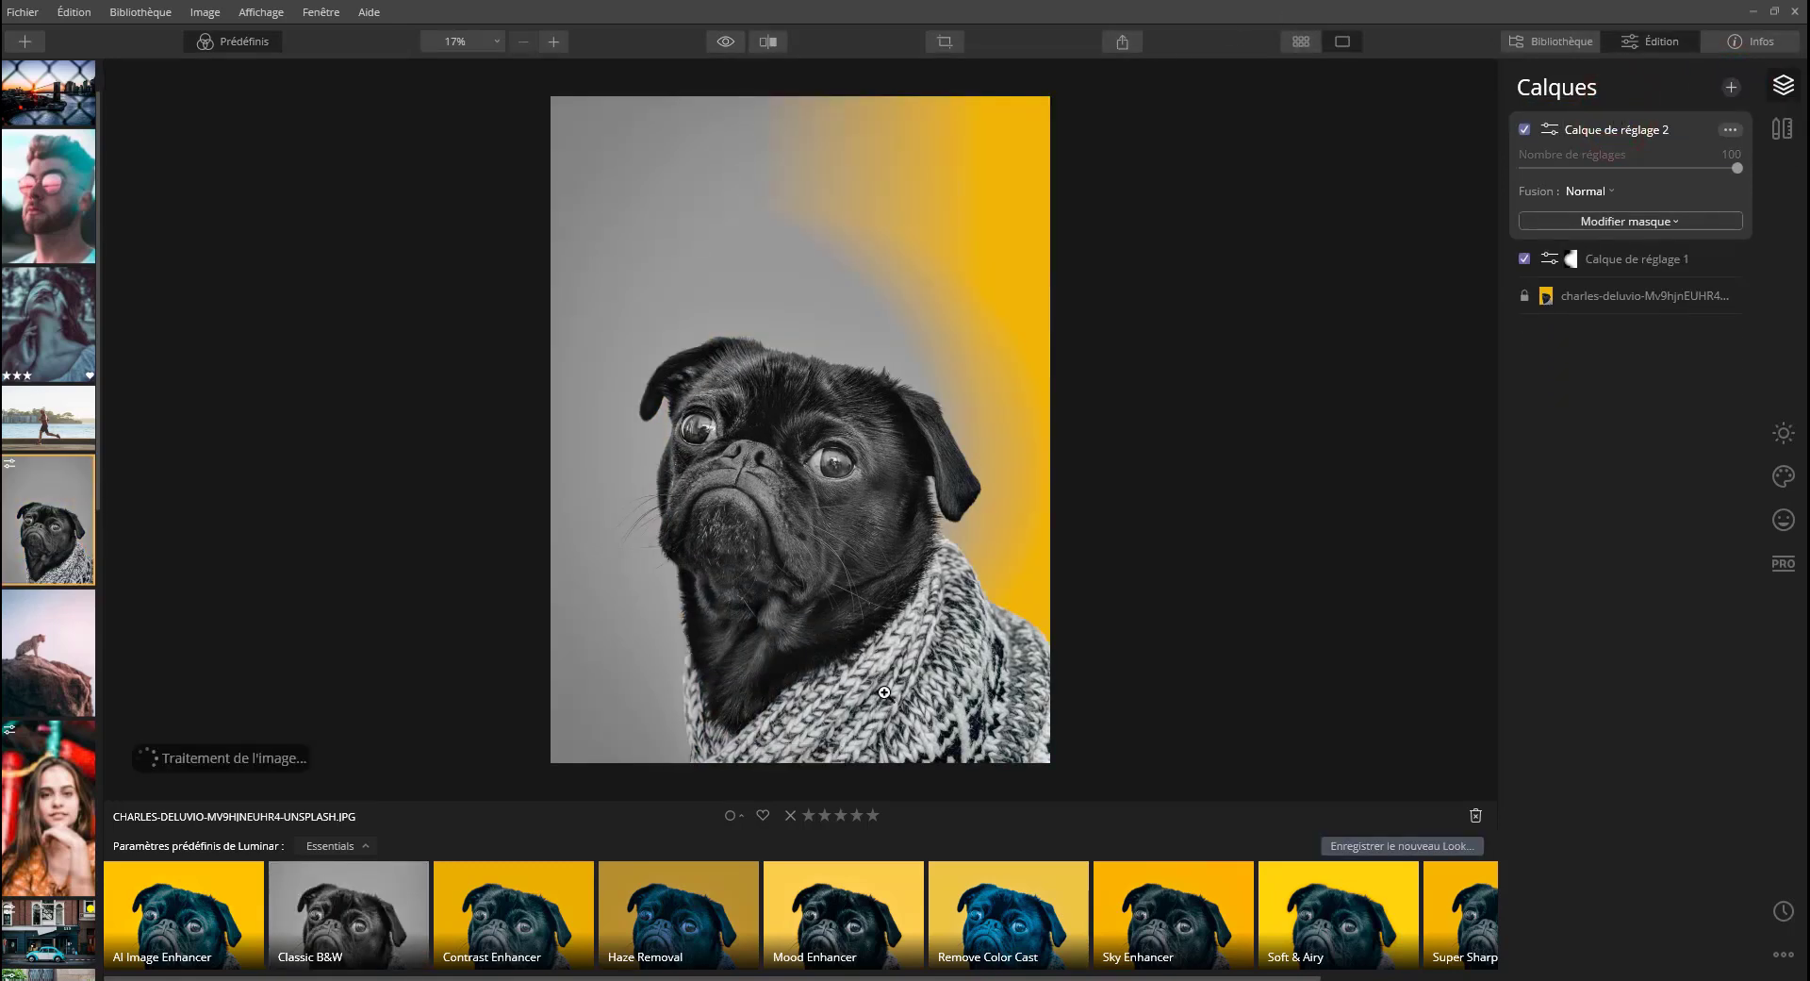
click(662, 909)
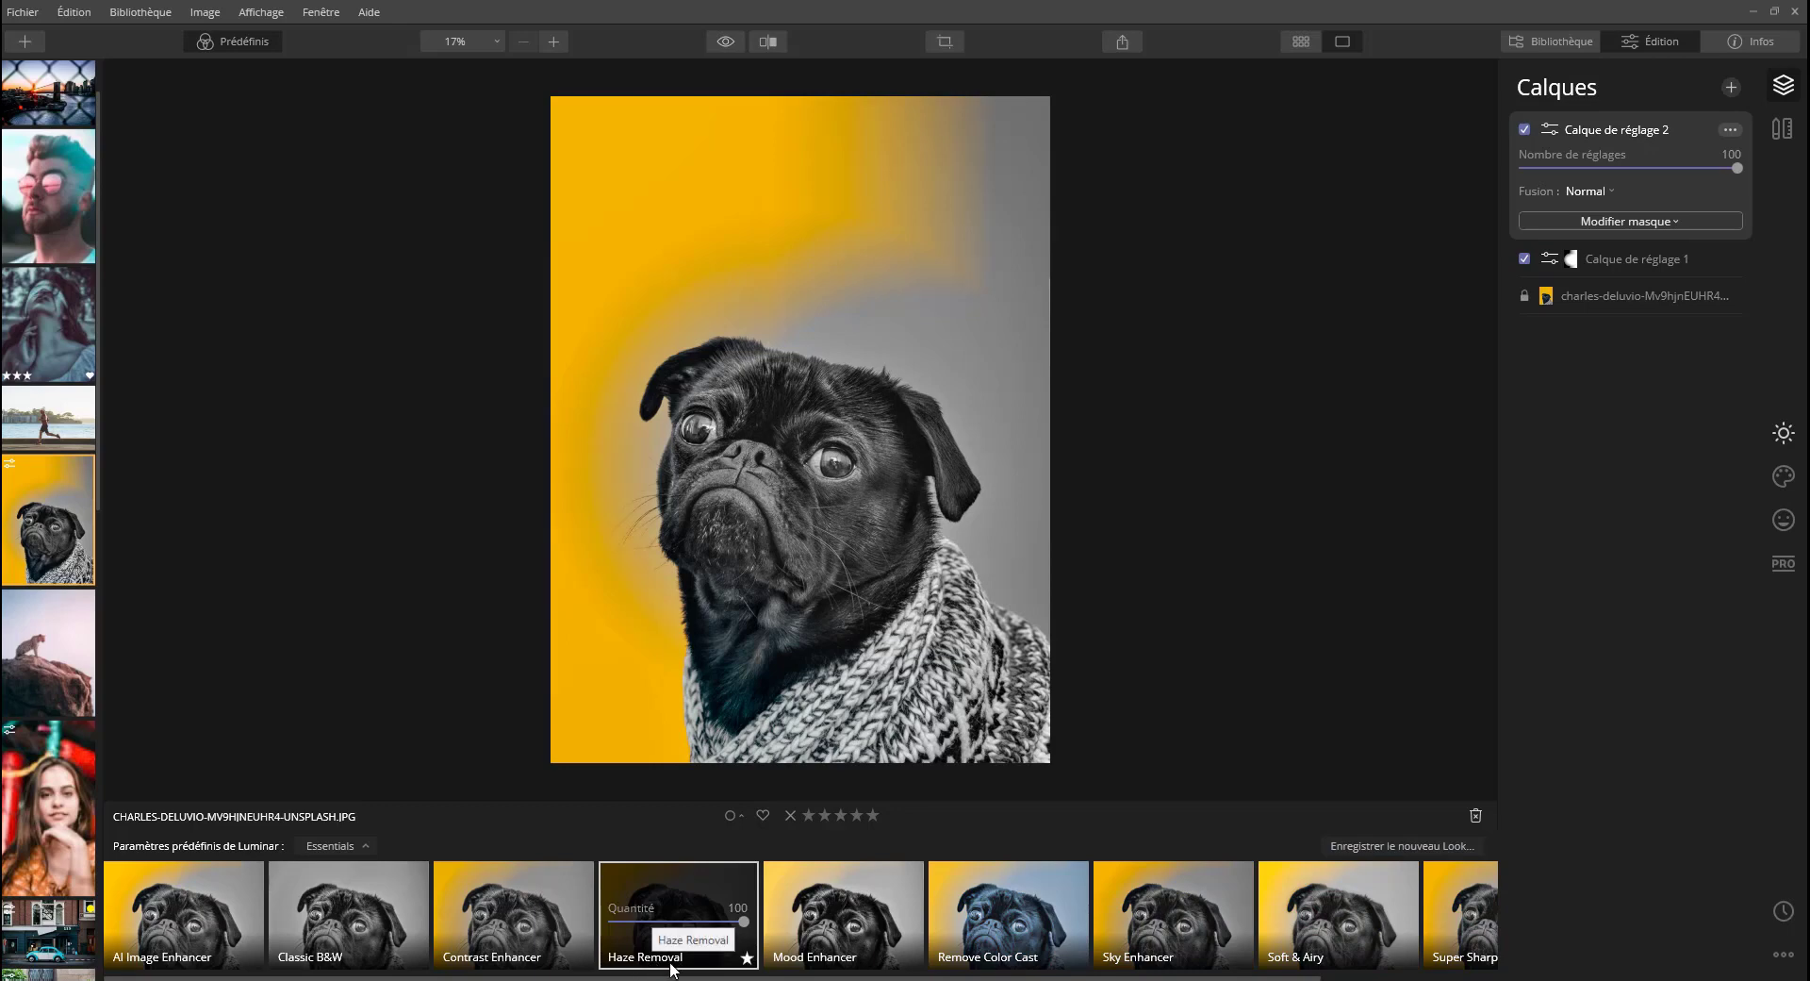
scroll(659, 915, down, 1)
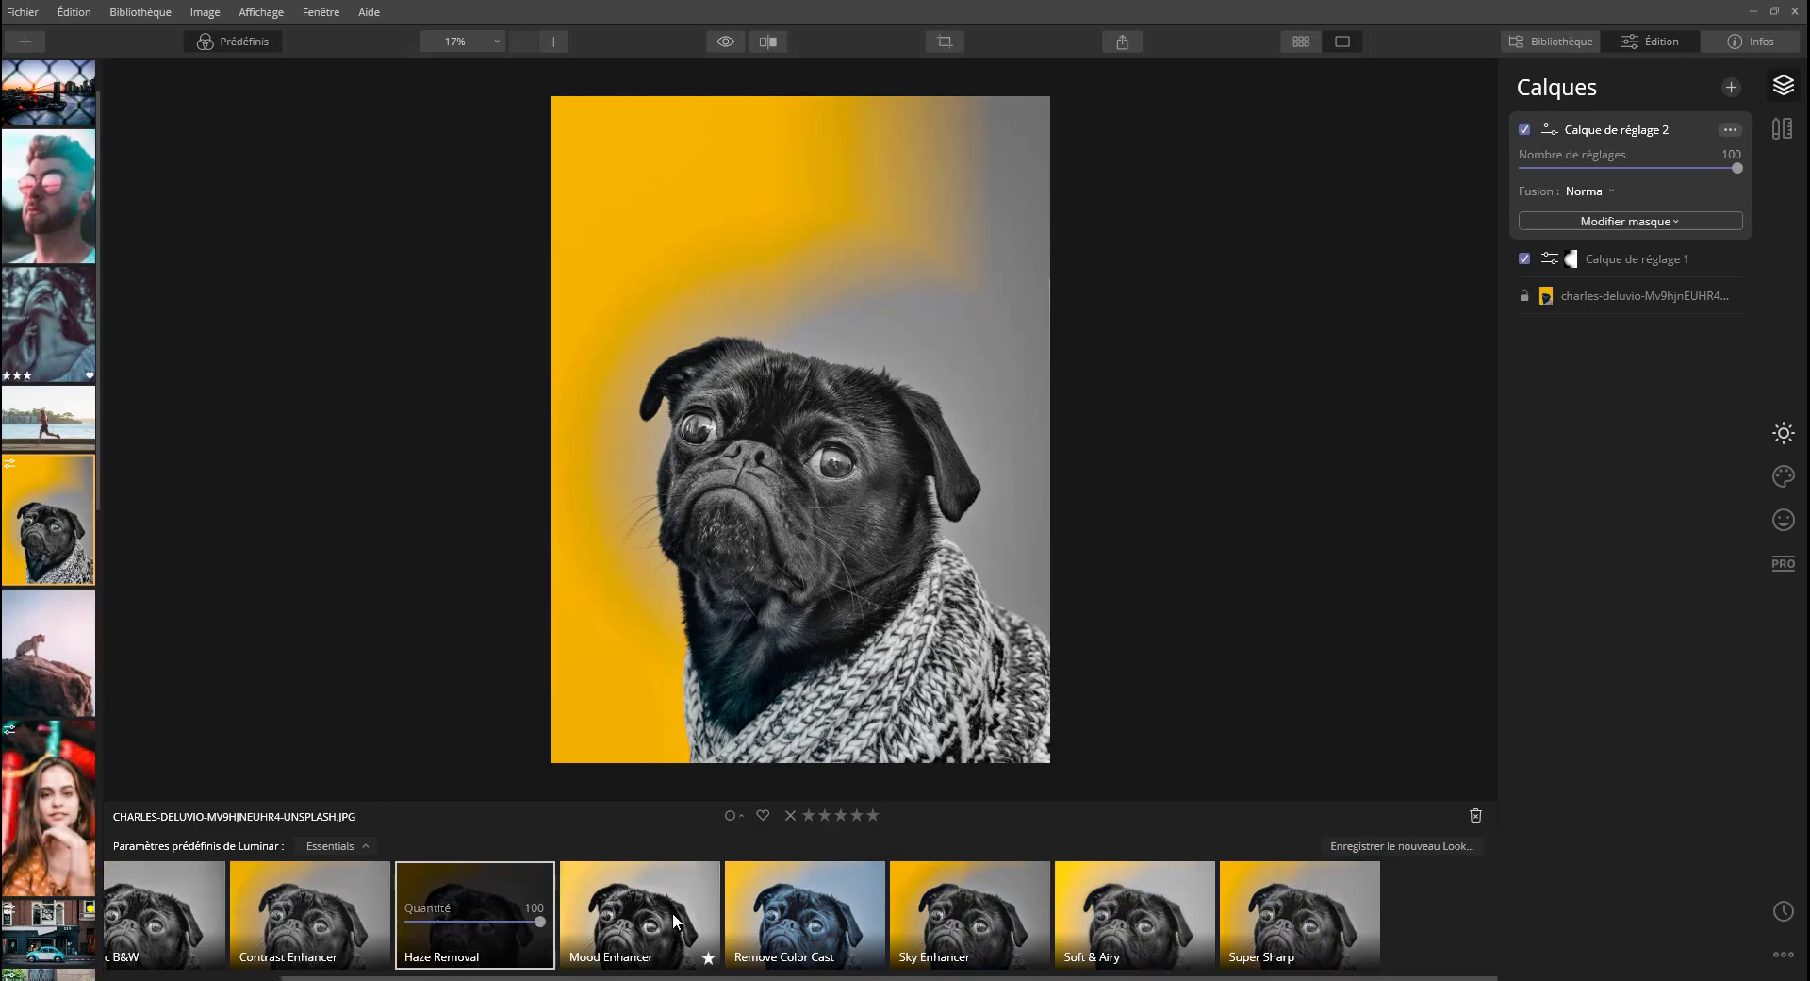
click(905, 903)
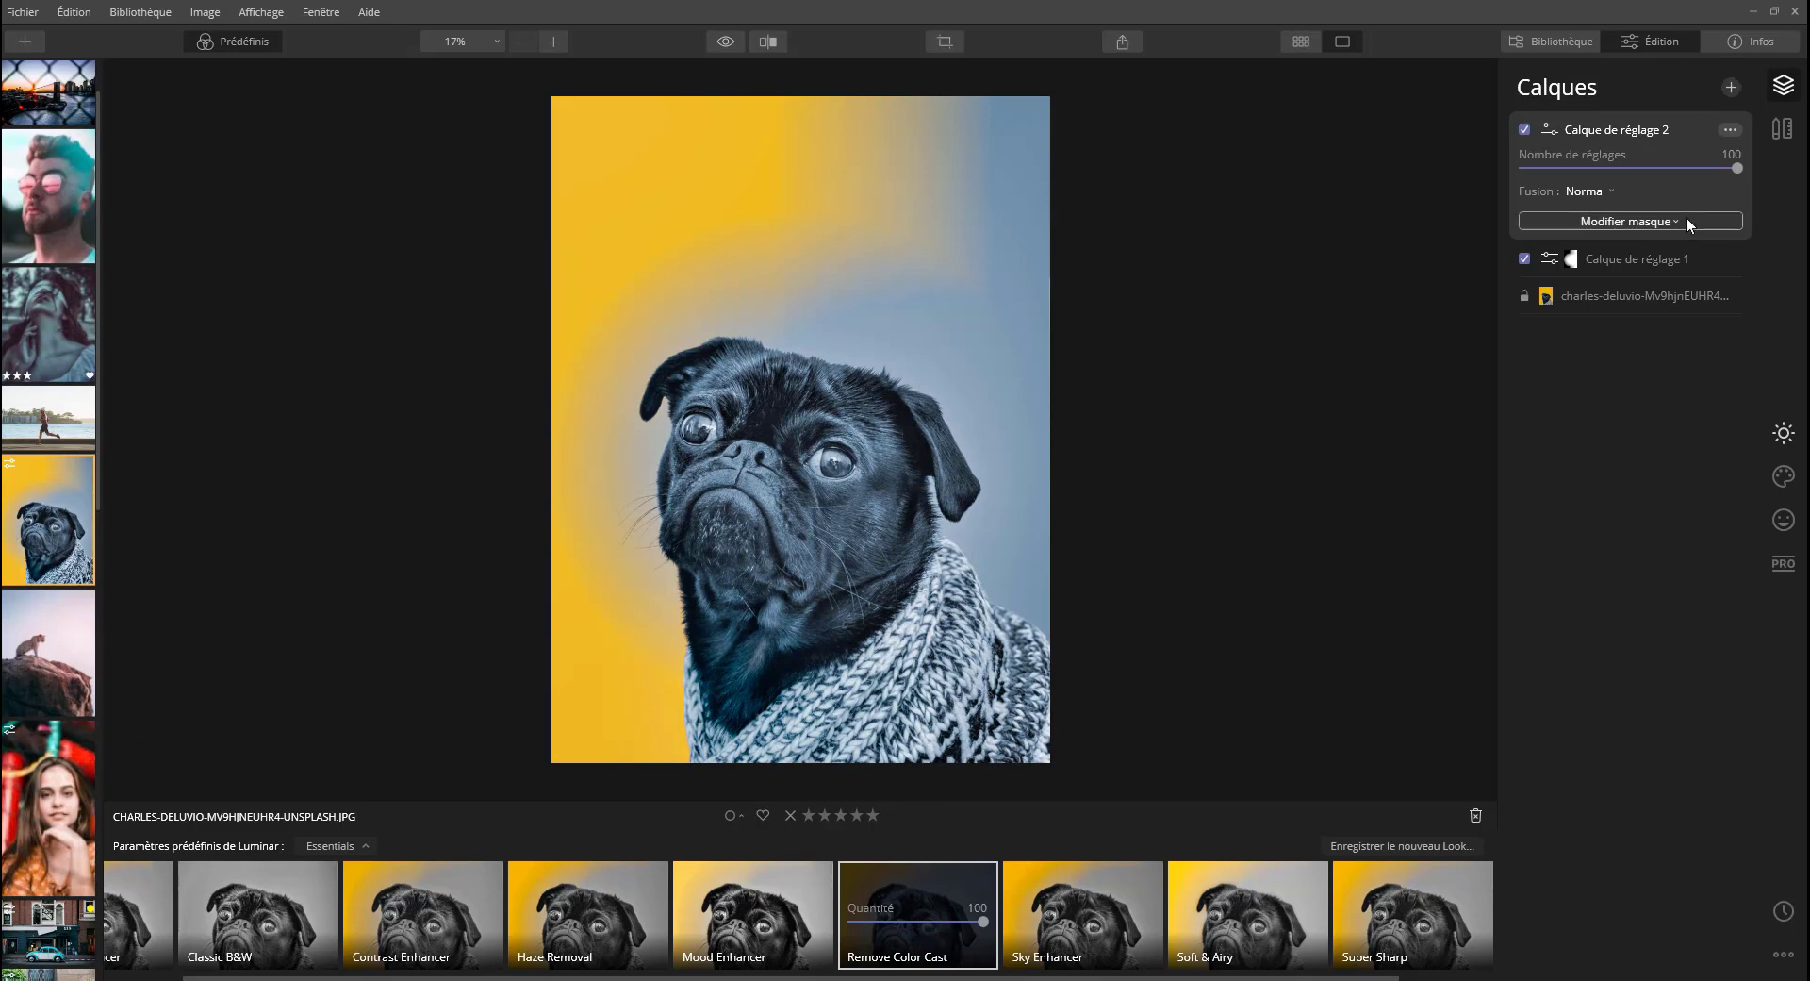
click(1729, 130)
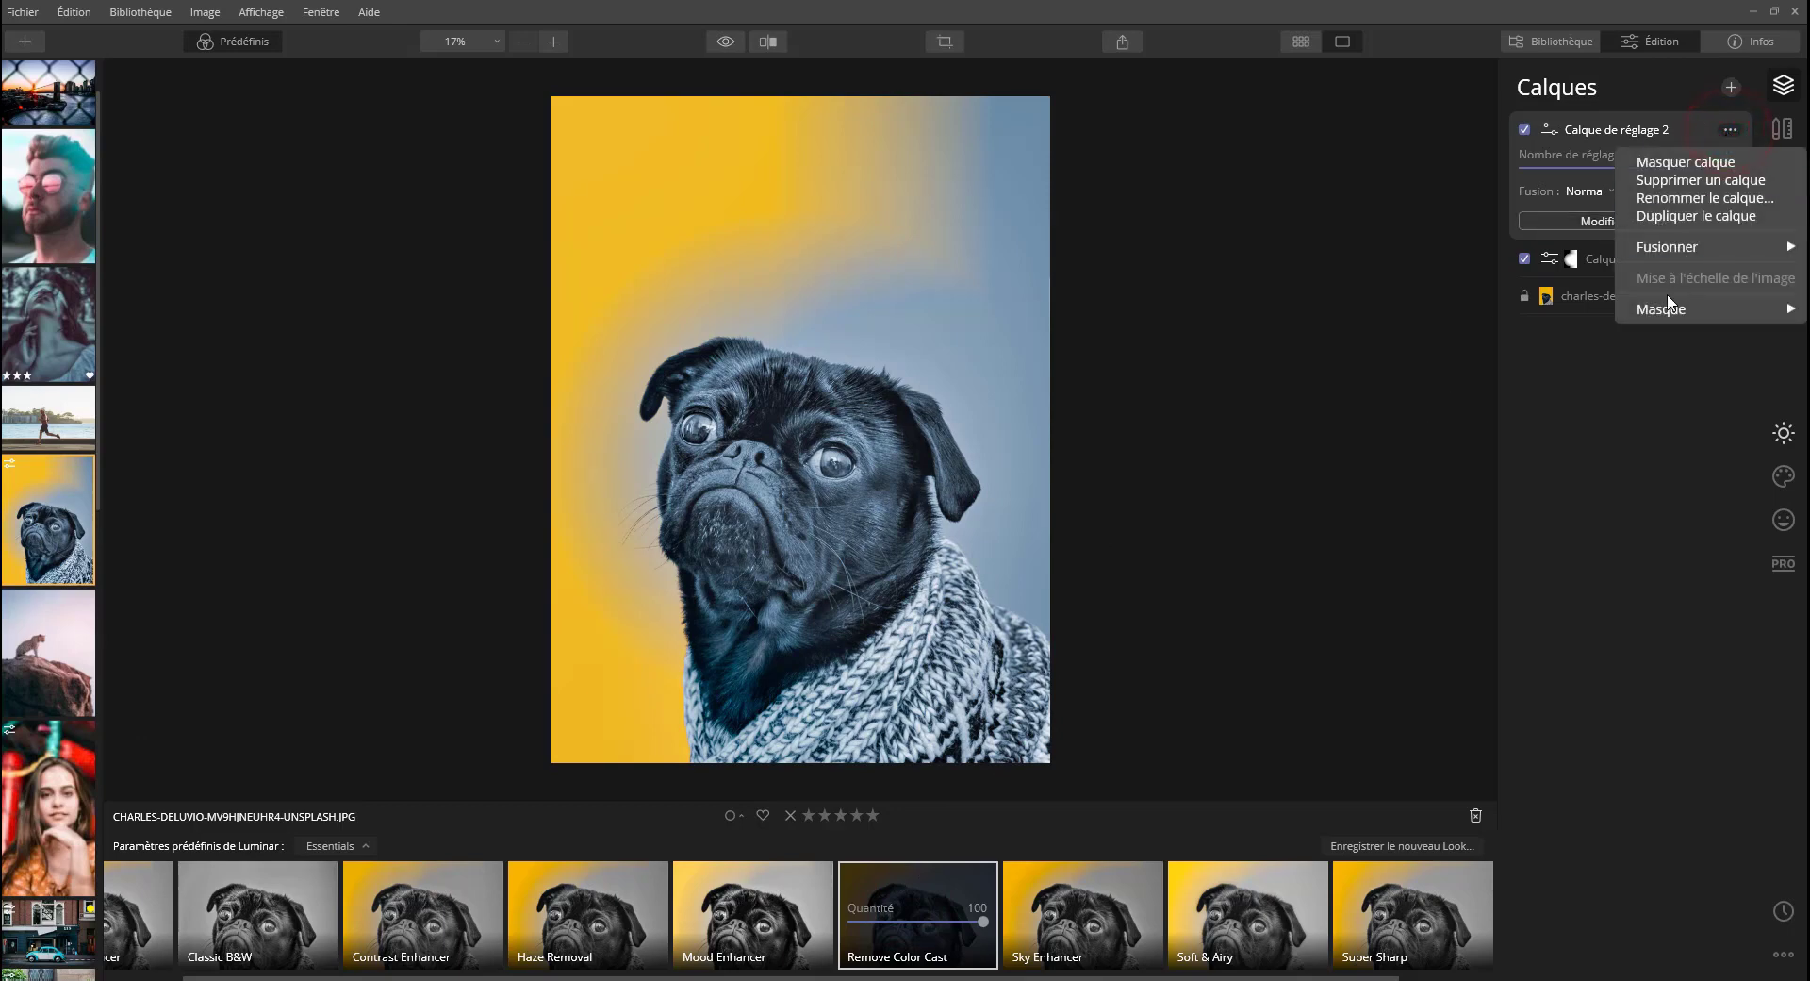
Hide the second adjustment layer through its options and show it again to compare the image with and without it.
click(1723, 126)
click(1724, 126)
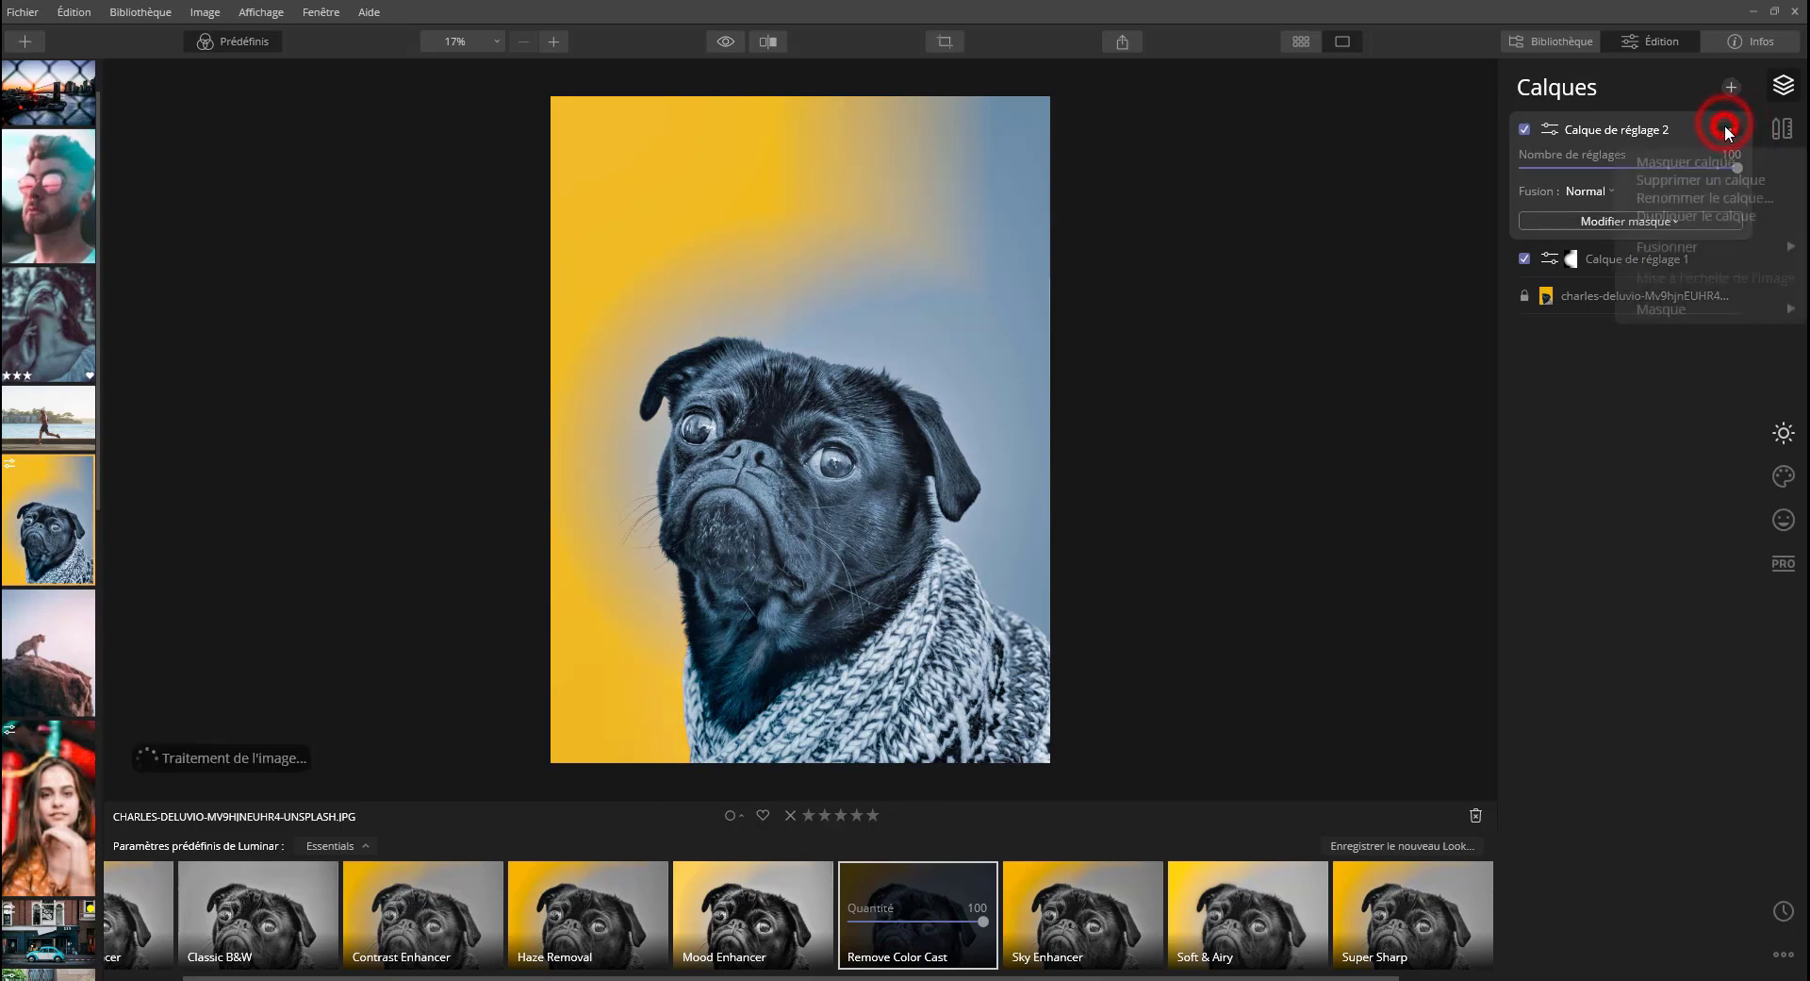
click(1704, 164)
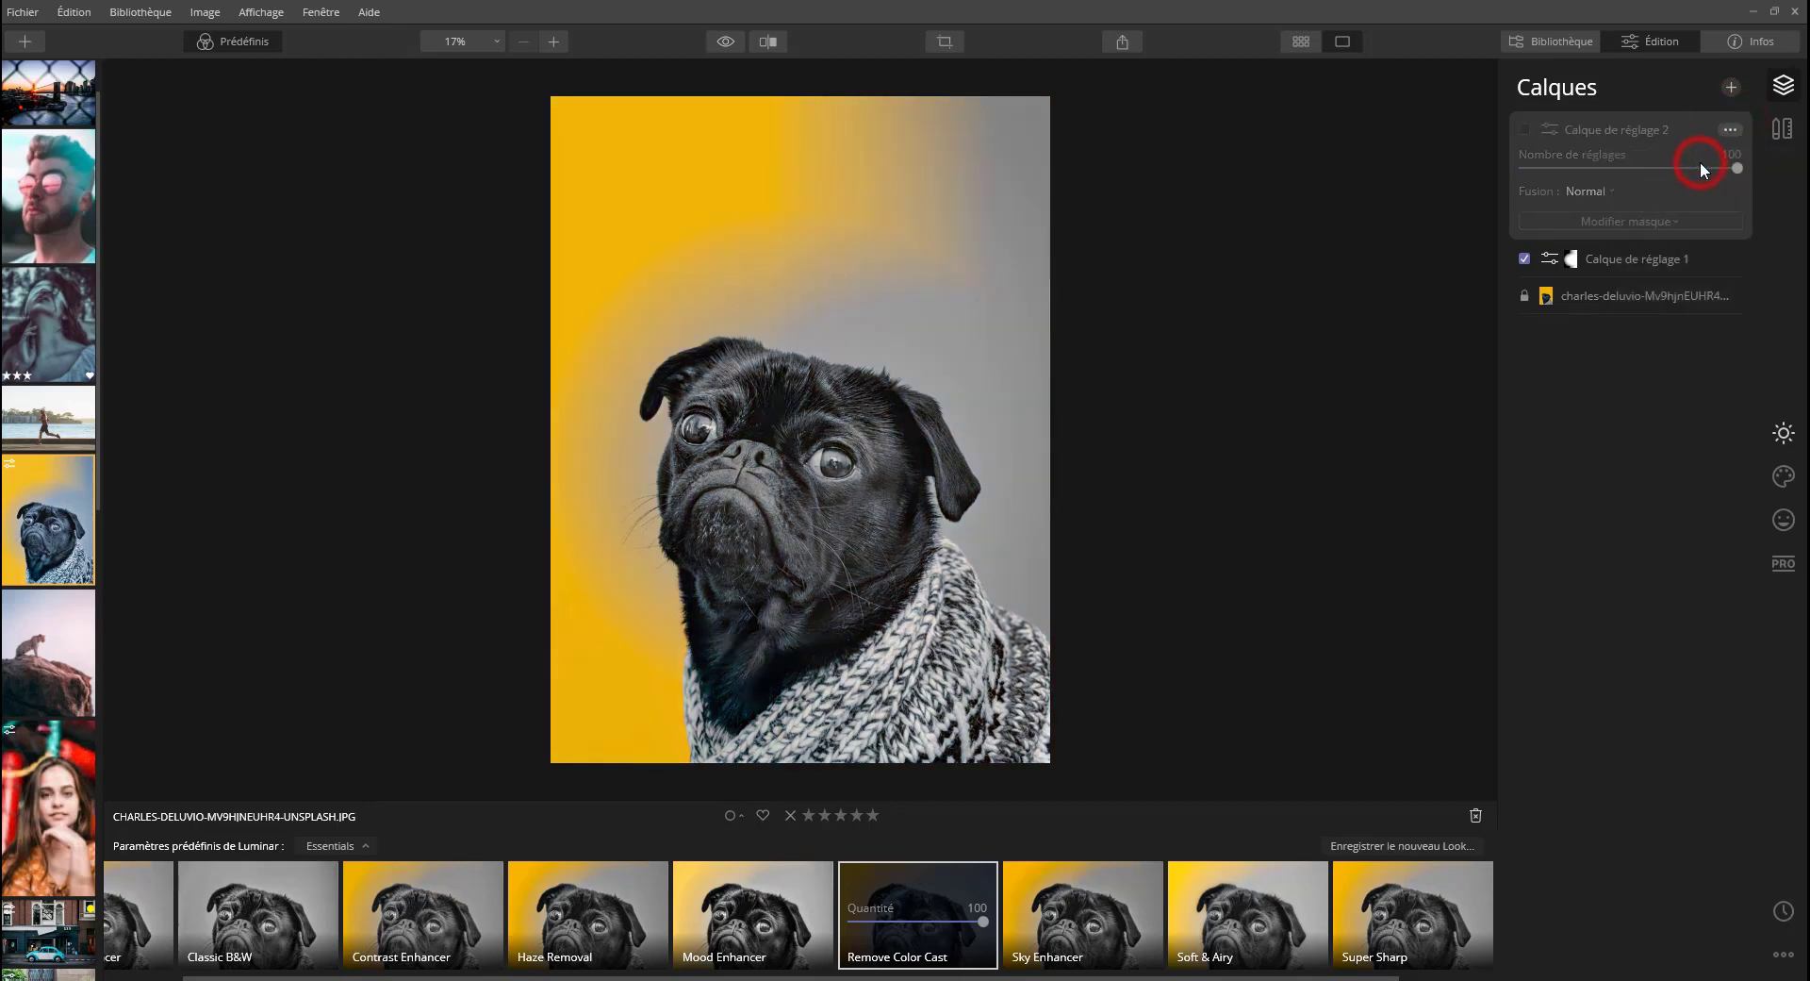
click(1729, 131)
click(1526, 132)
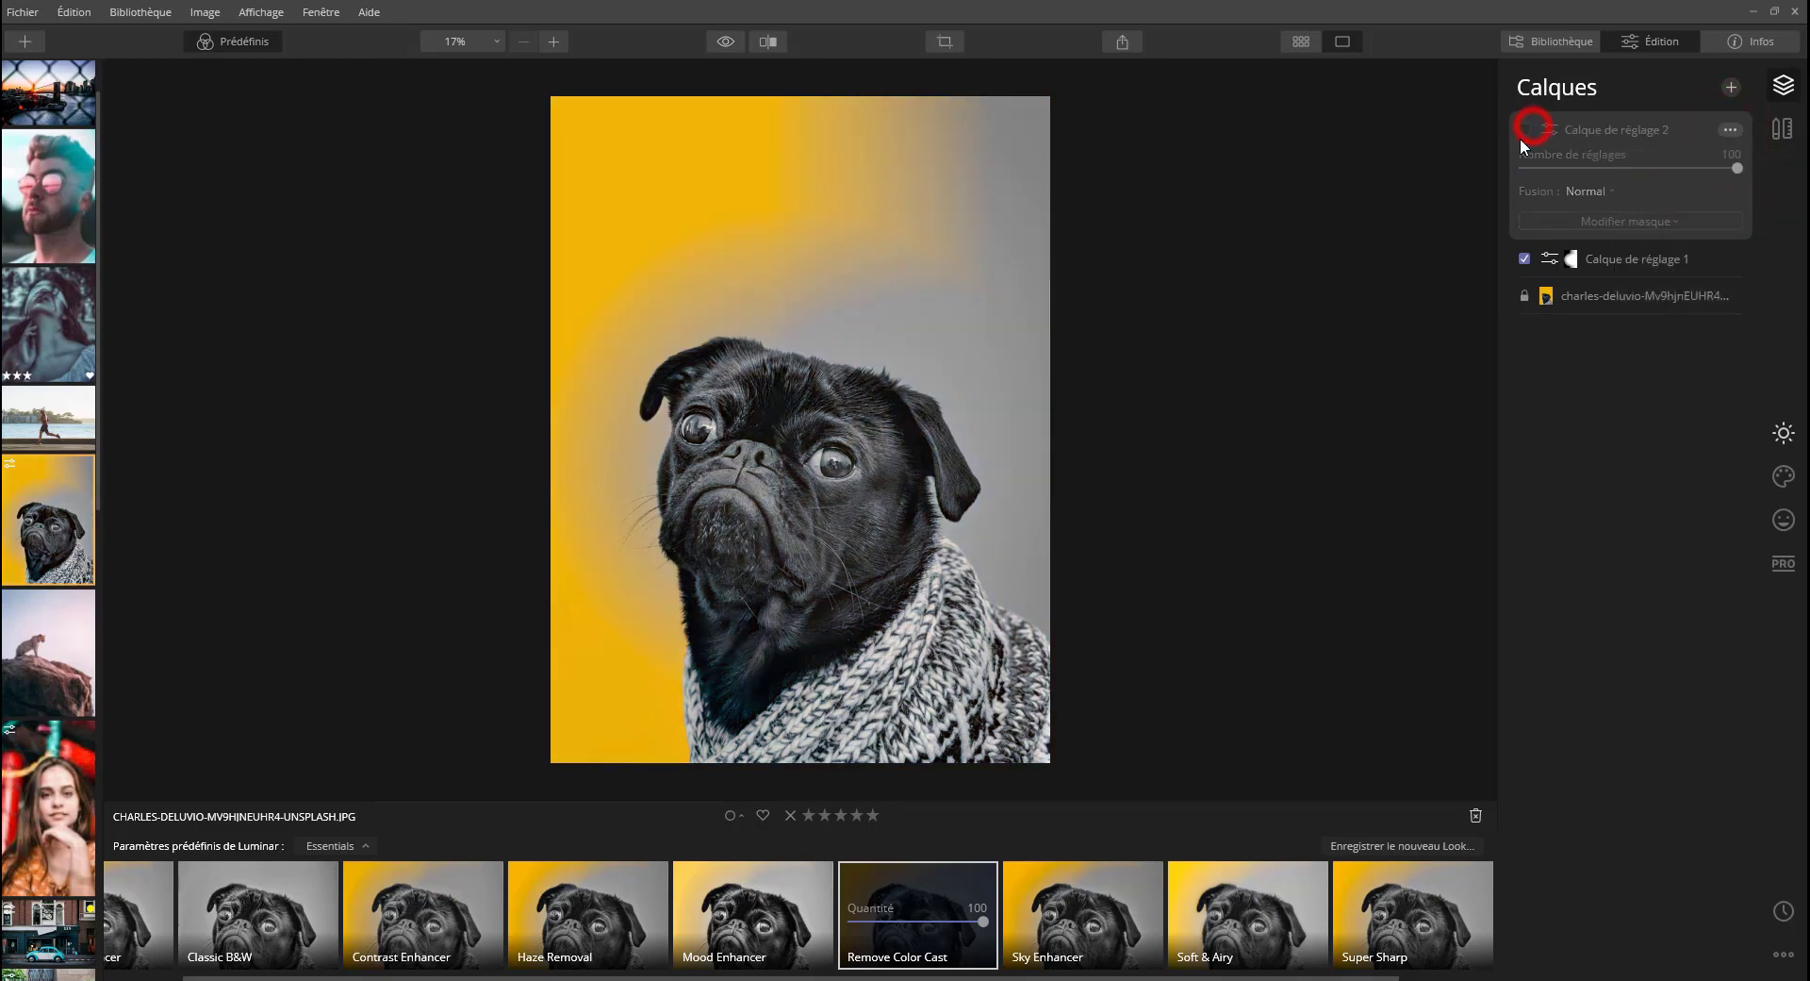
click(1523, 128)
click(1525, 129)
Delete both adjustment layers, previewing the blend modes of the first one before removing it.
click(1729, 129)
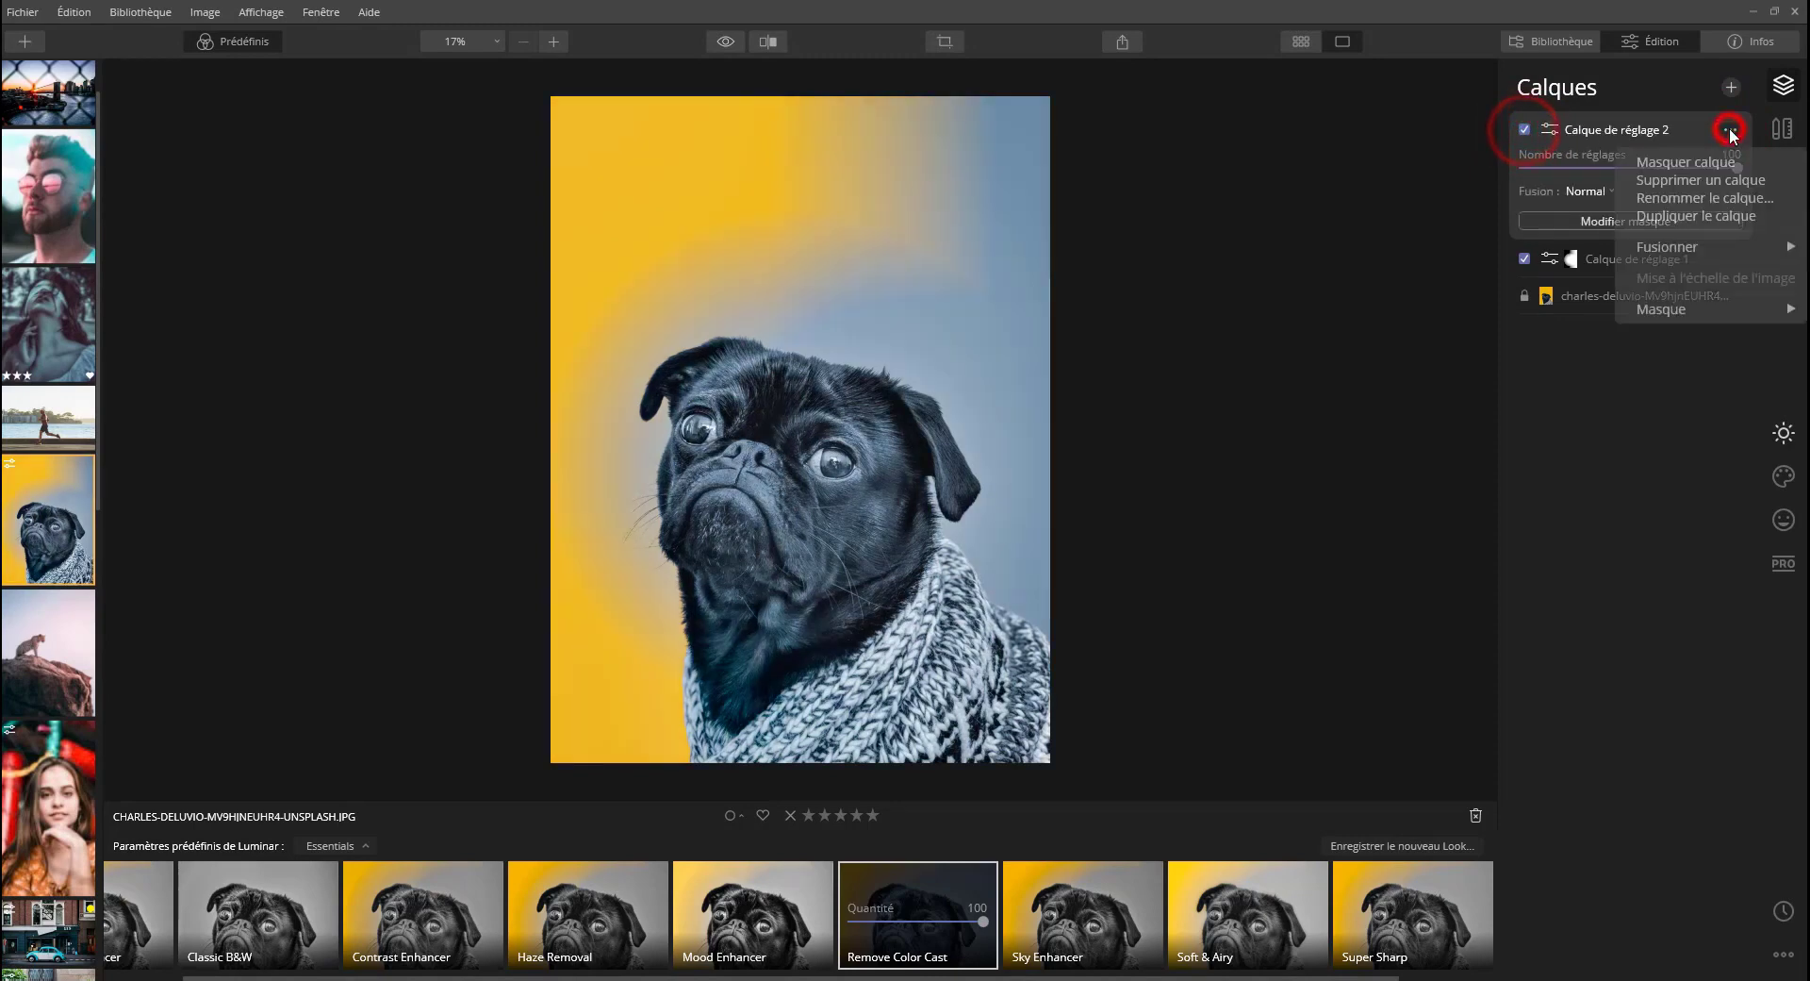
click(1699, 179)
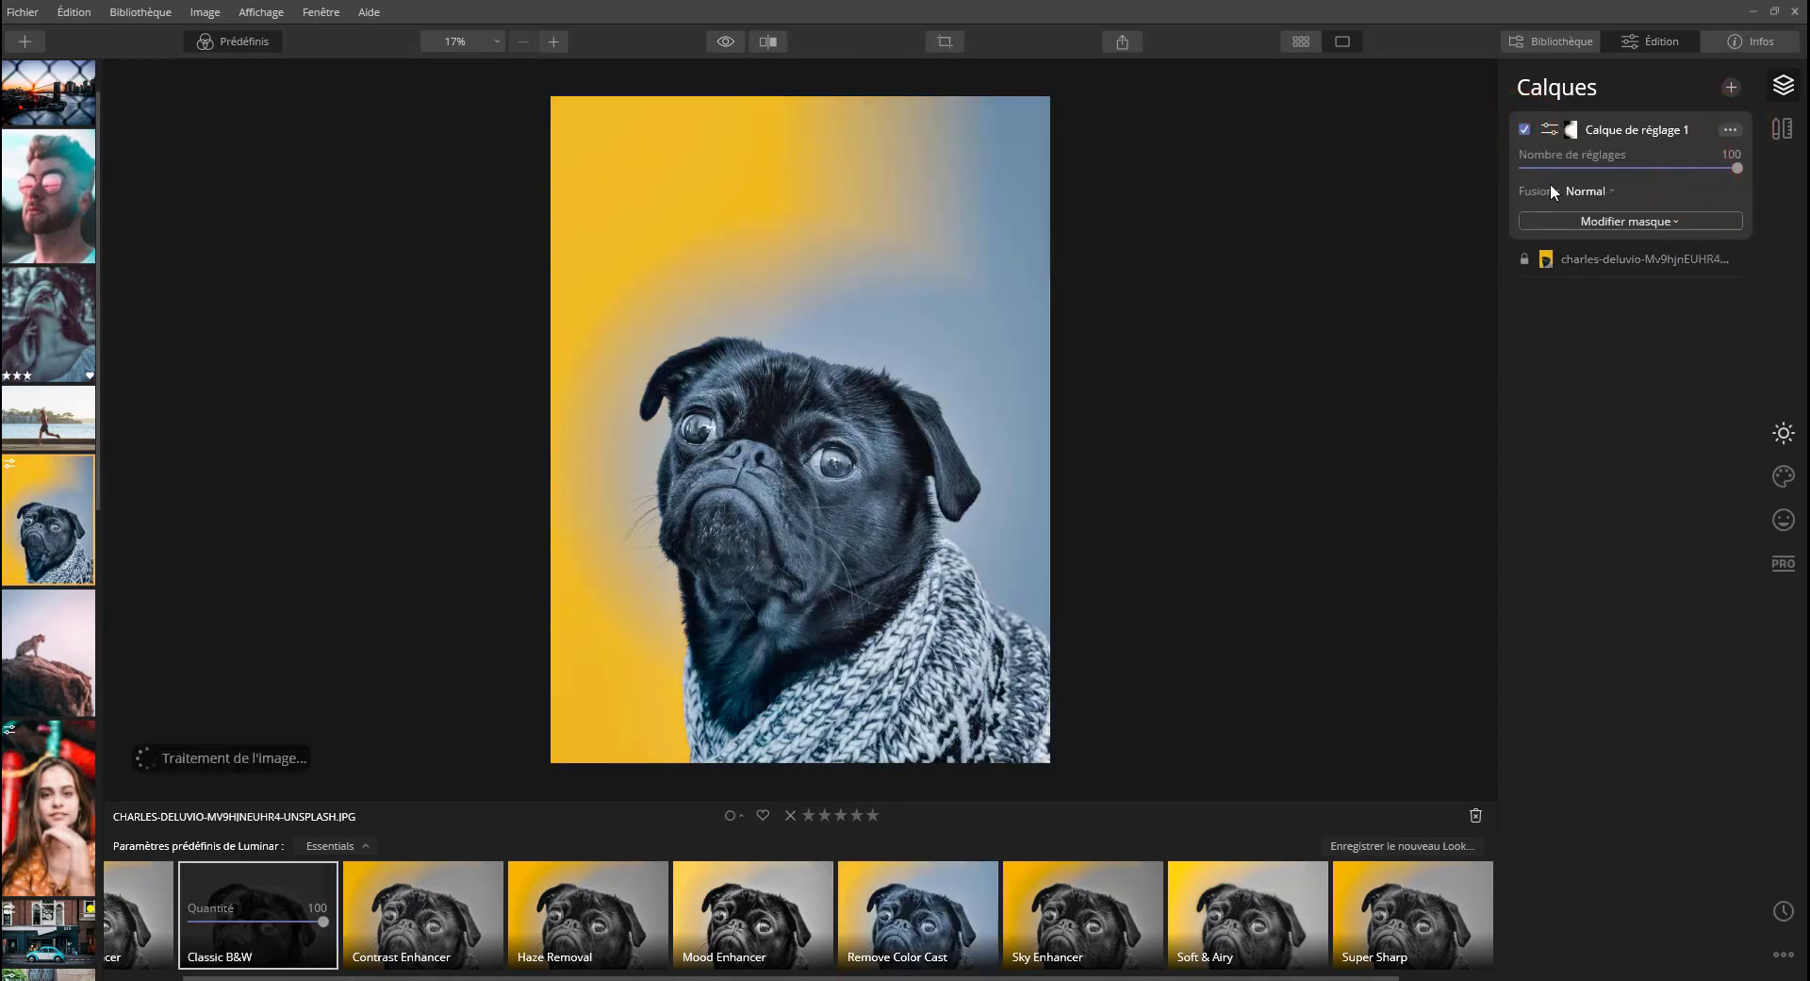
click(1729, 129)
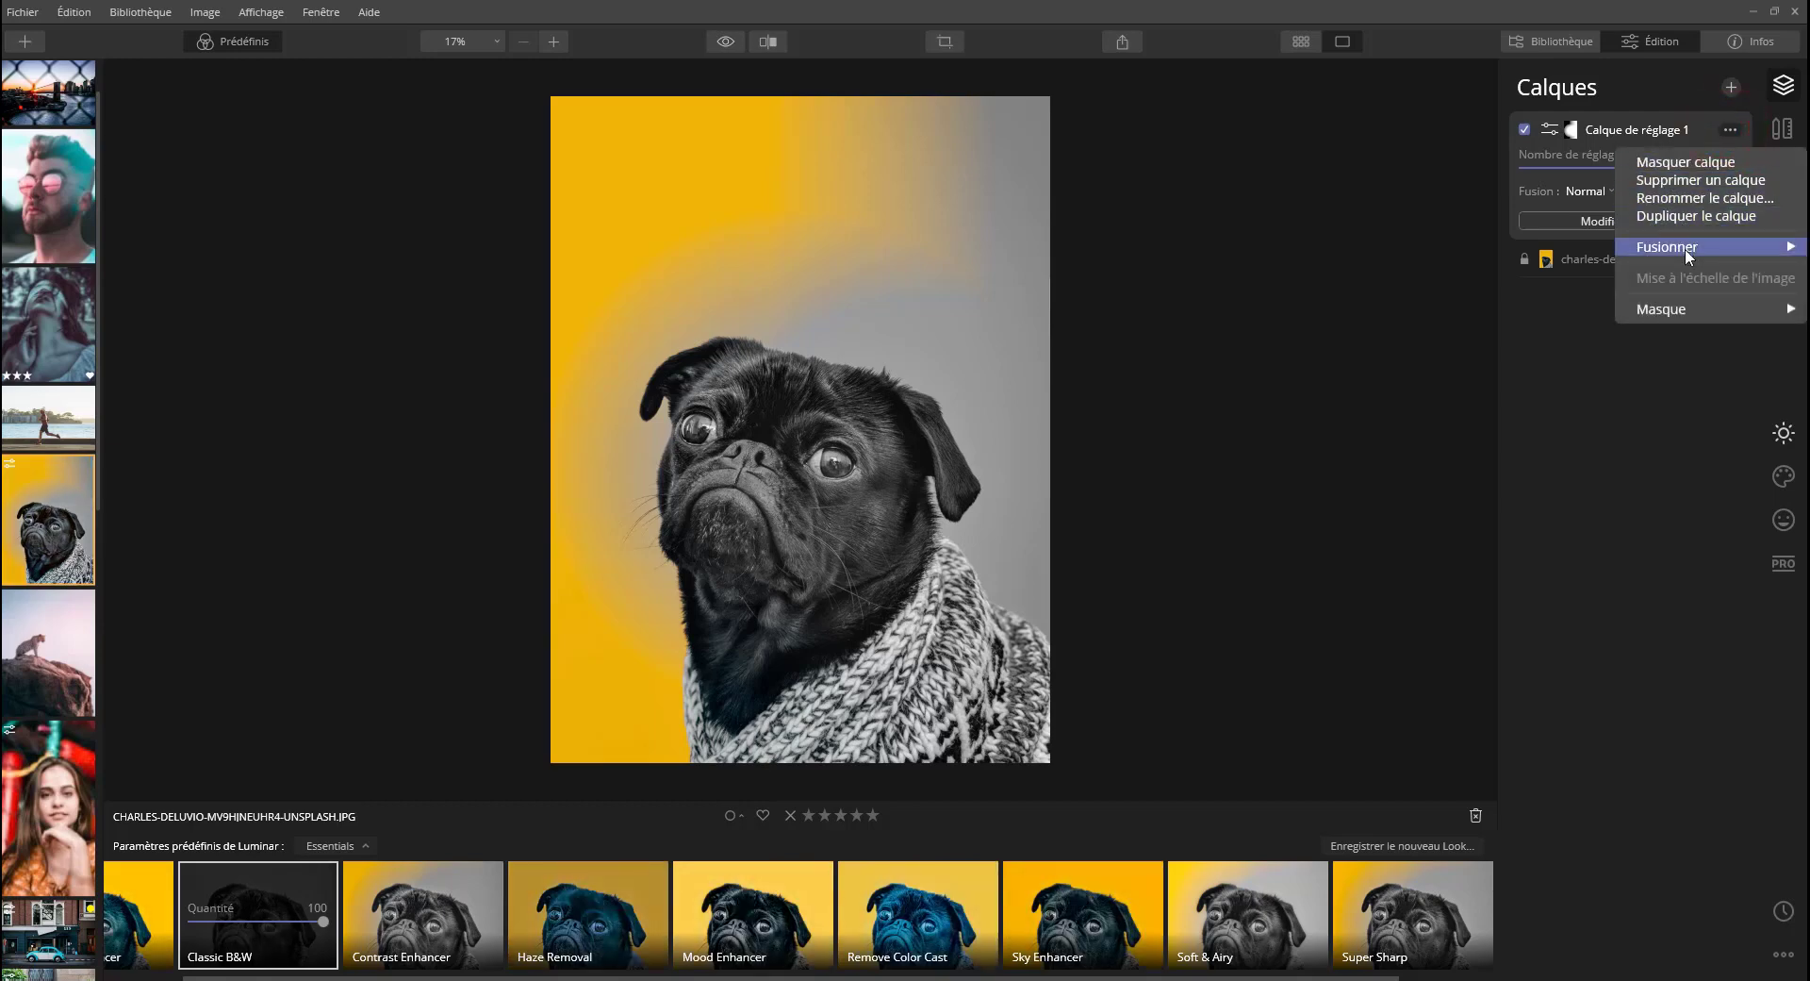
mouse_move(1688, 245)
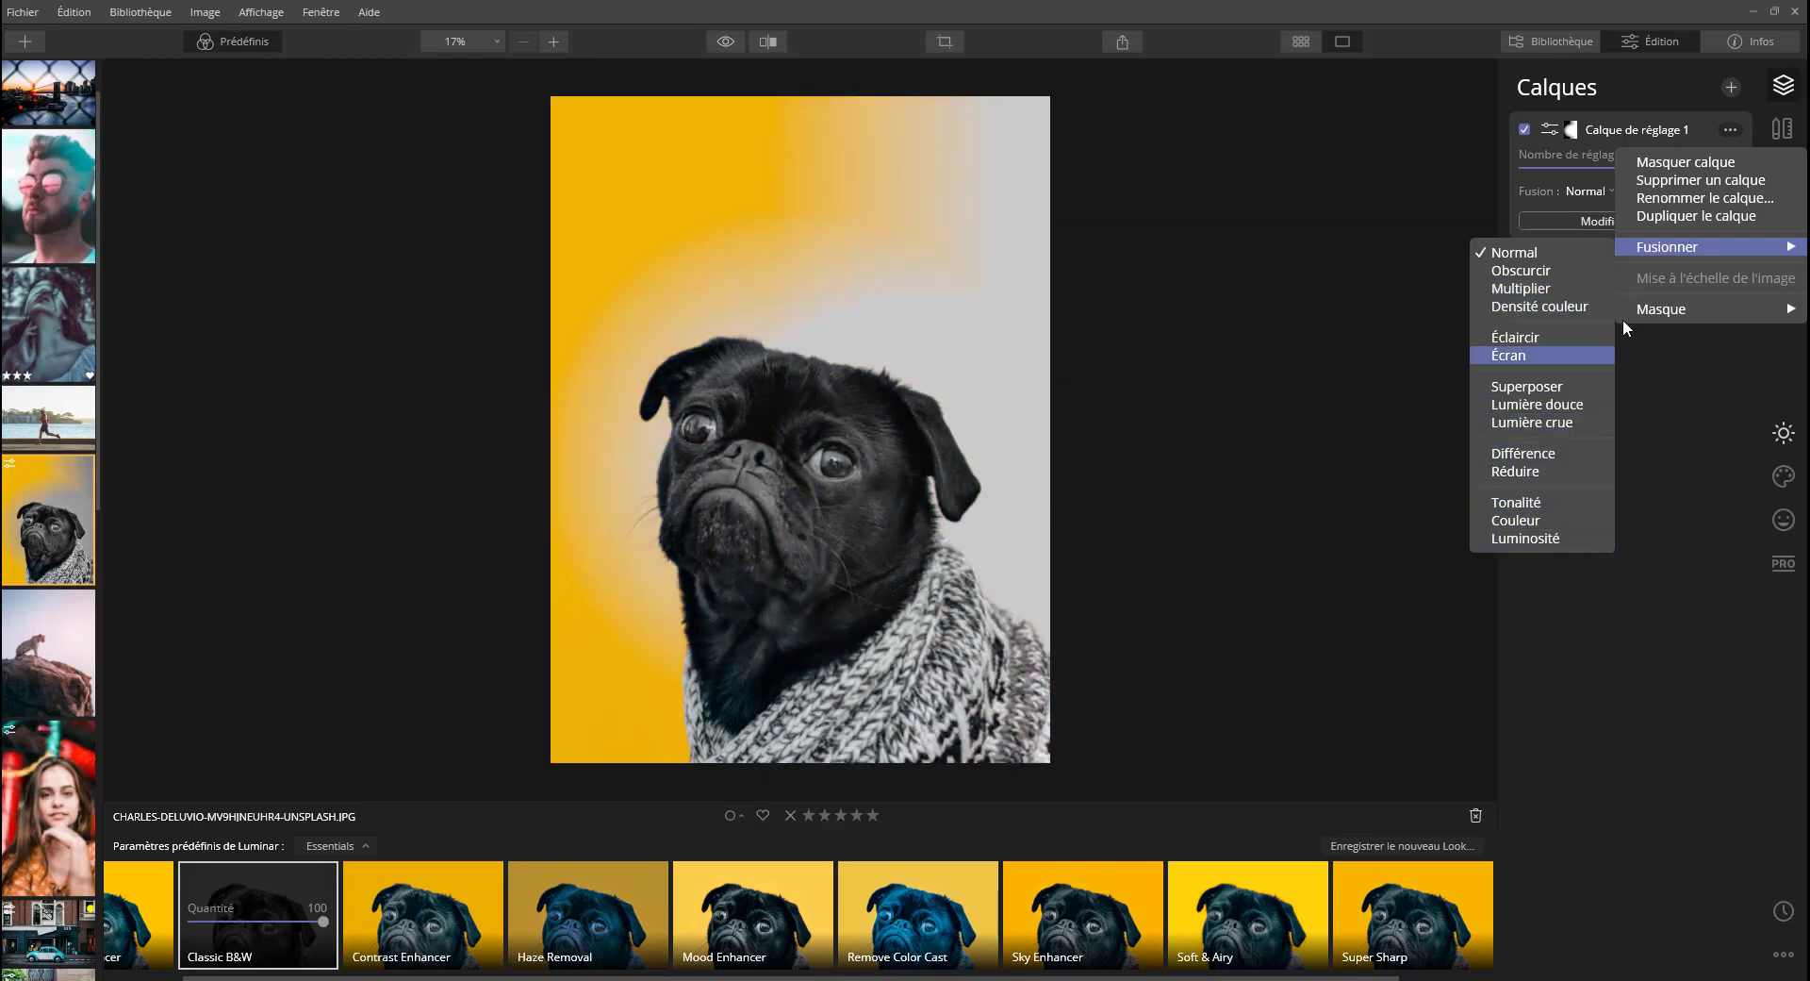
mouse_move(1690, 319)
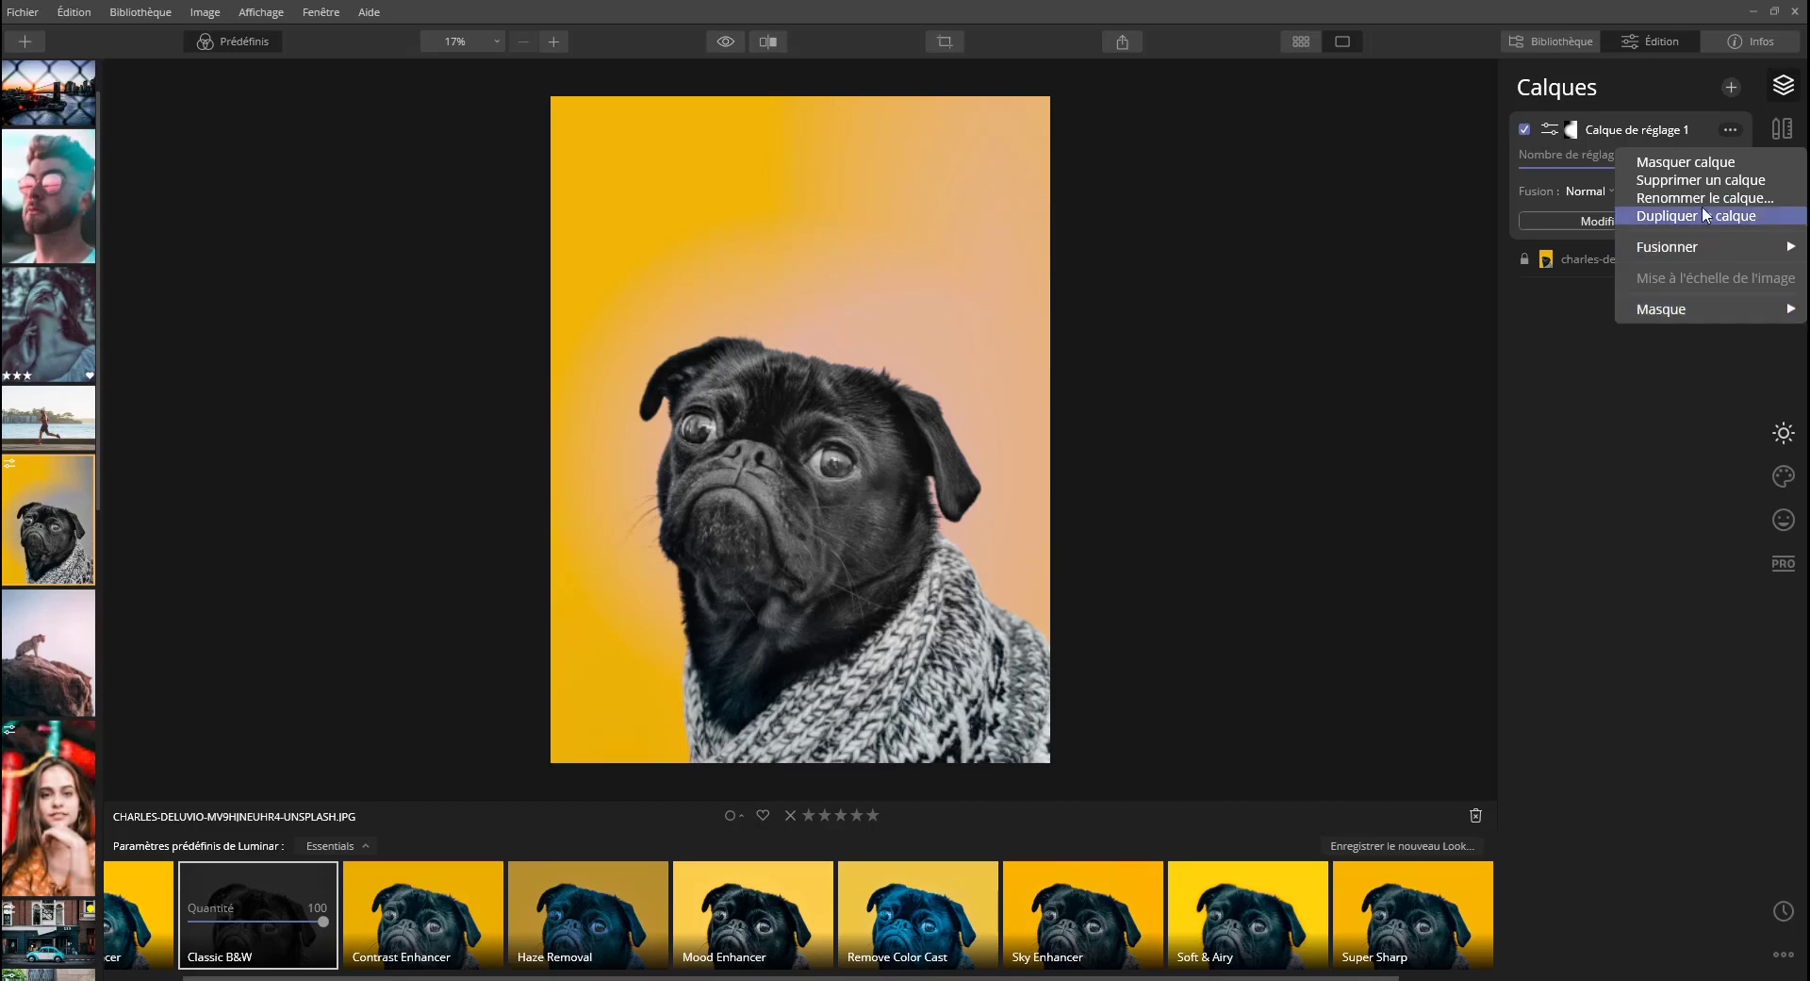
click(1681, 179)
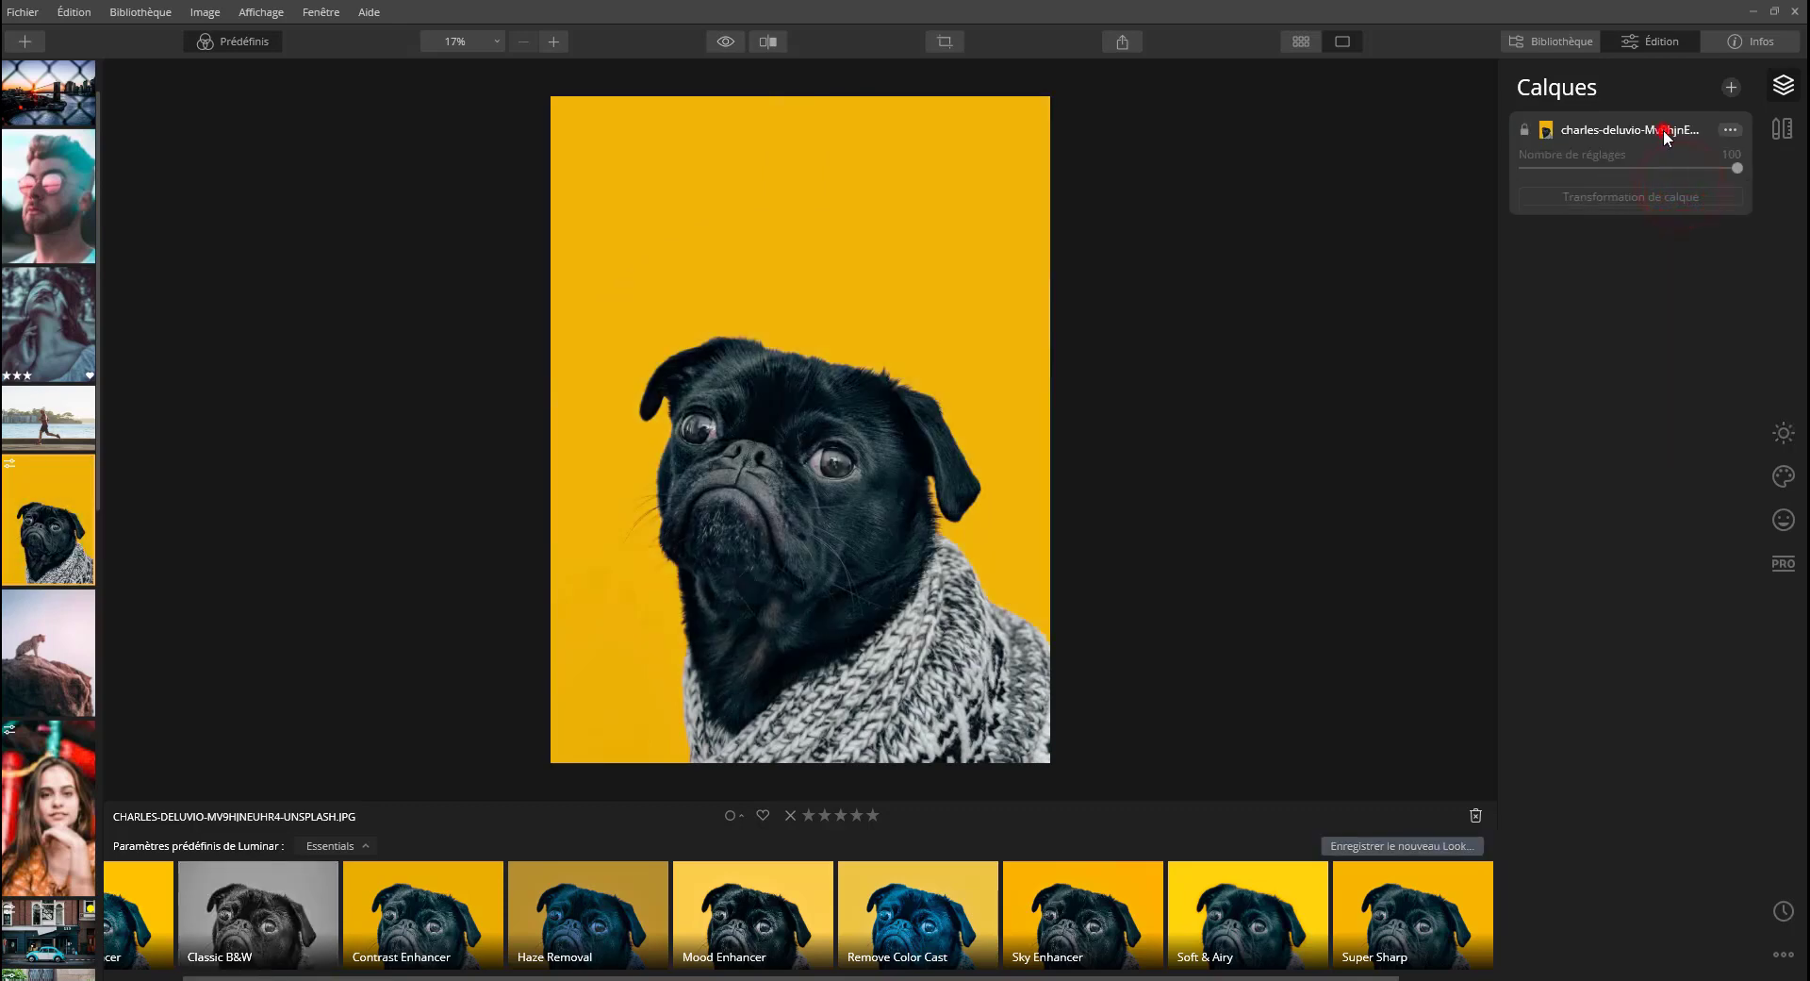
Duplicate the original pug photo layer and start a layer transformation on the copy.
click(1664, 133)
click(1725, 129)
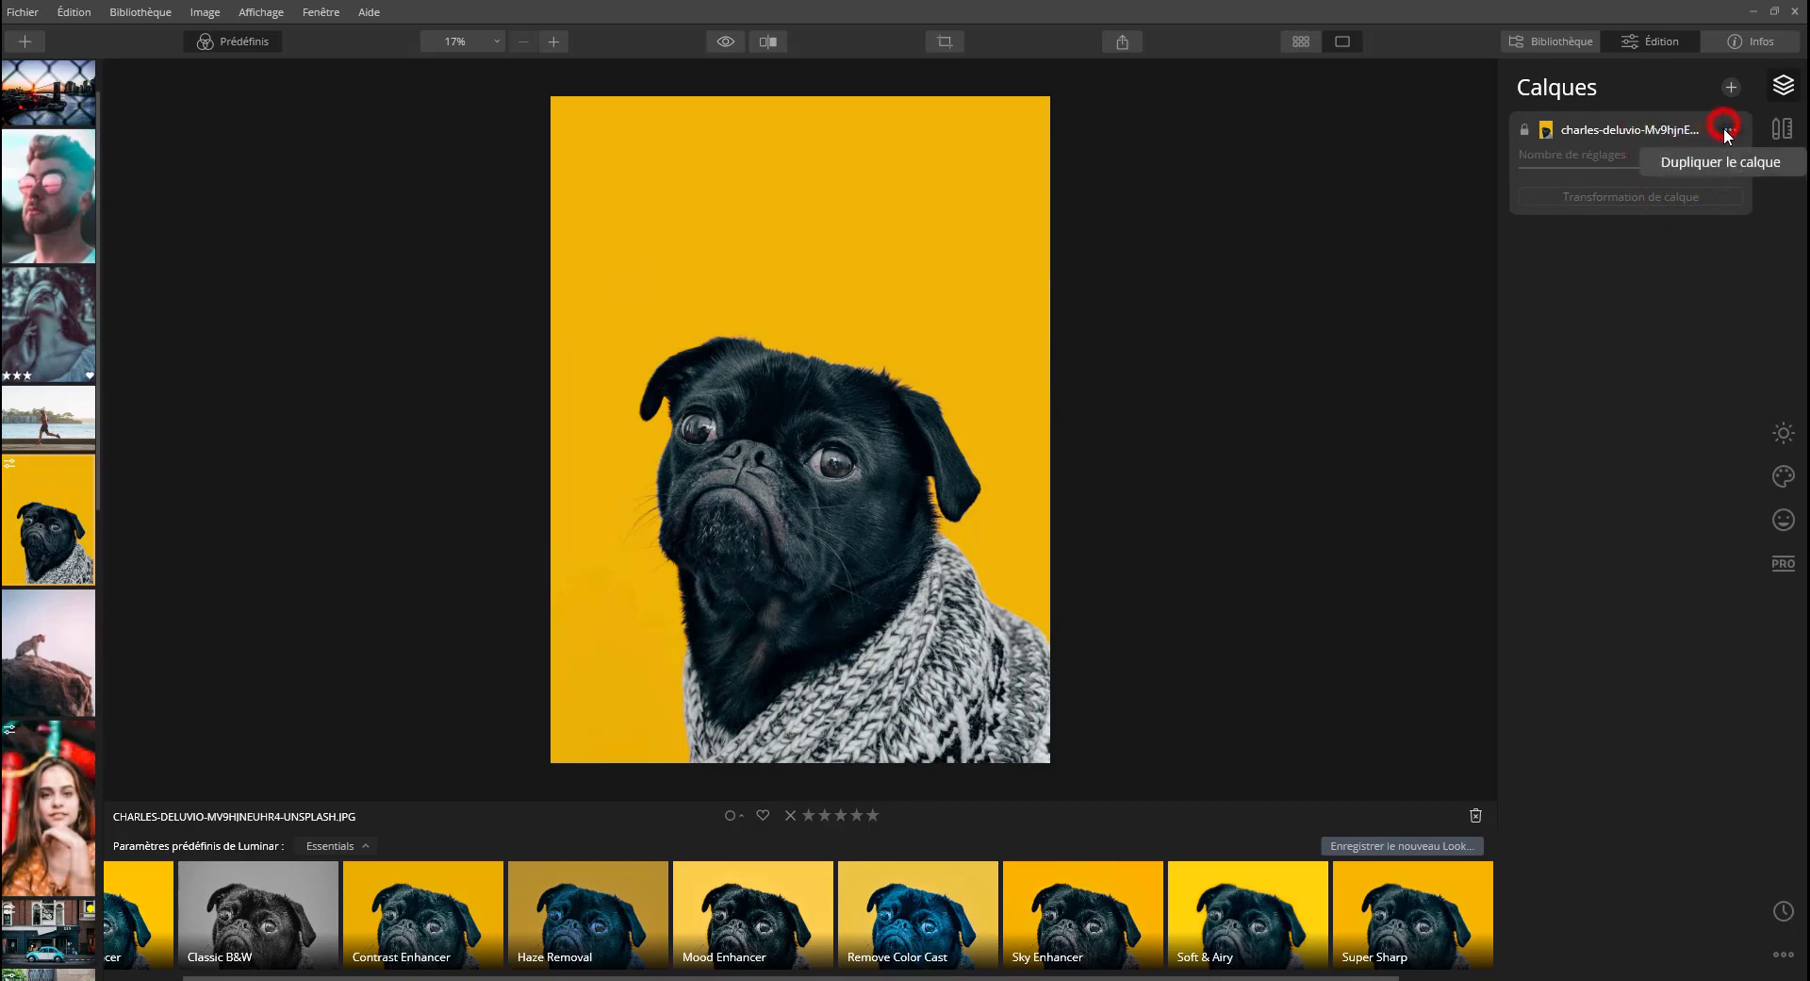
click(1725, 160)
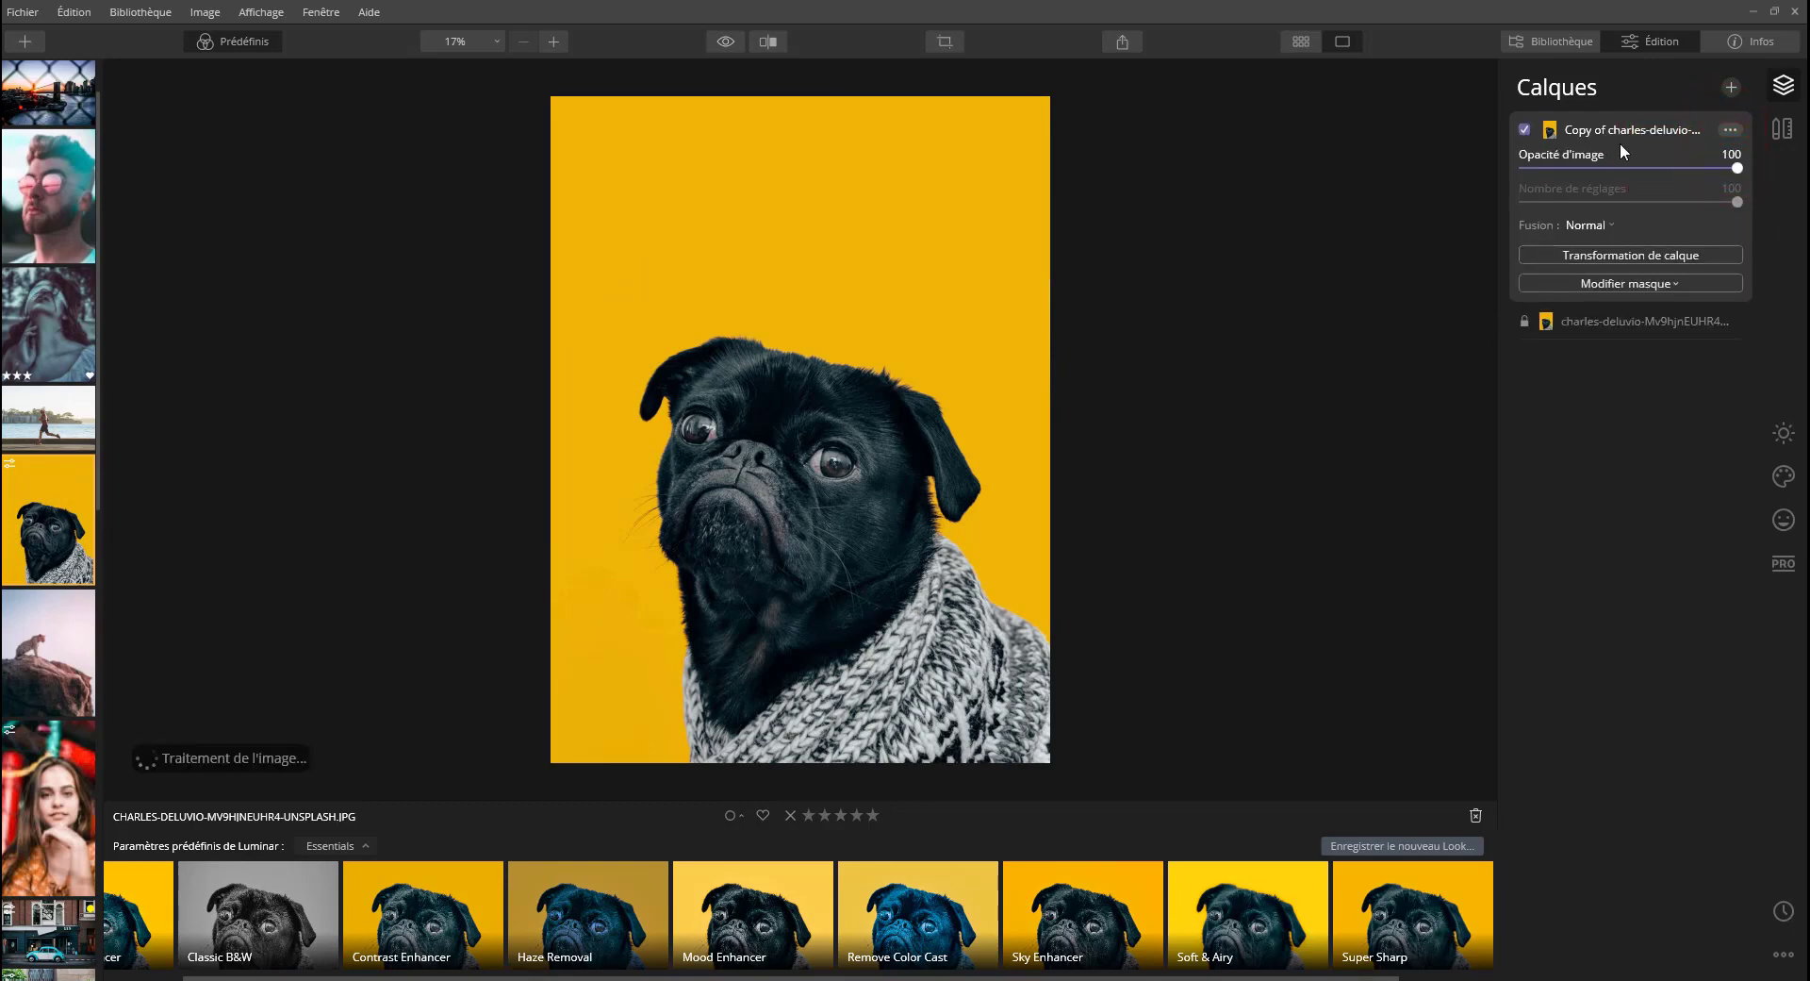
click(1618, 316)
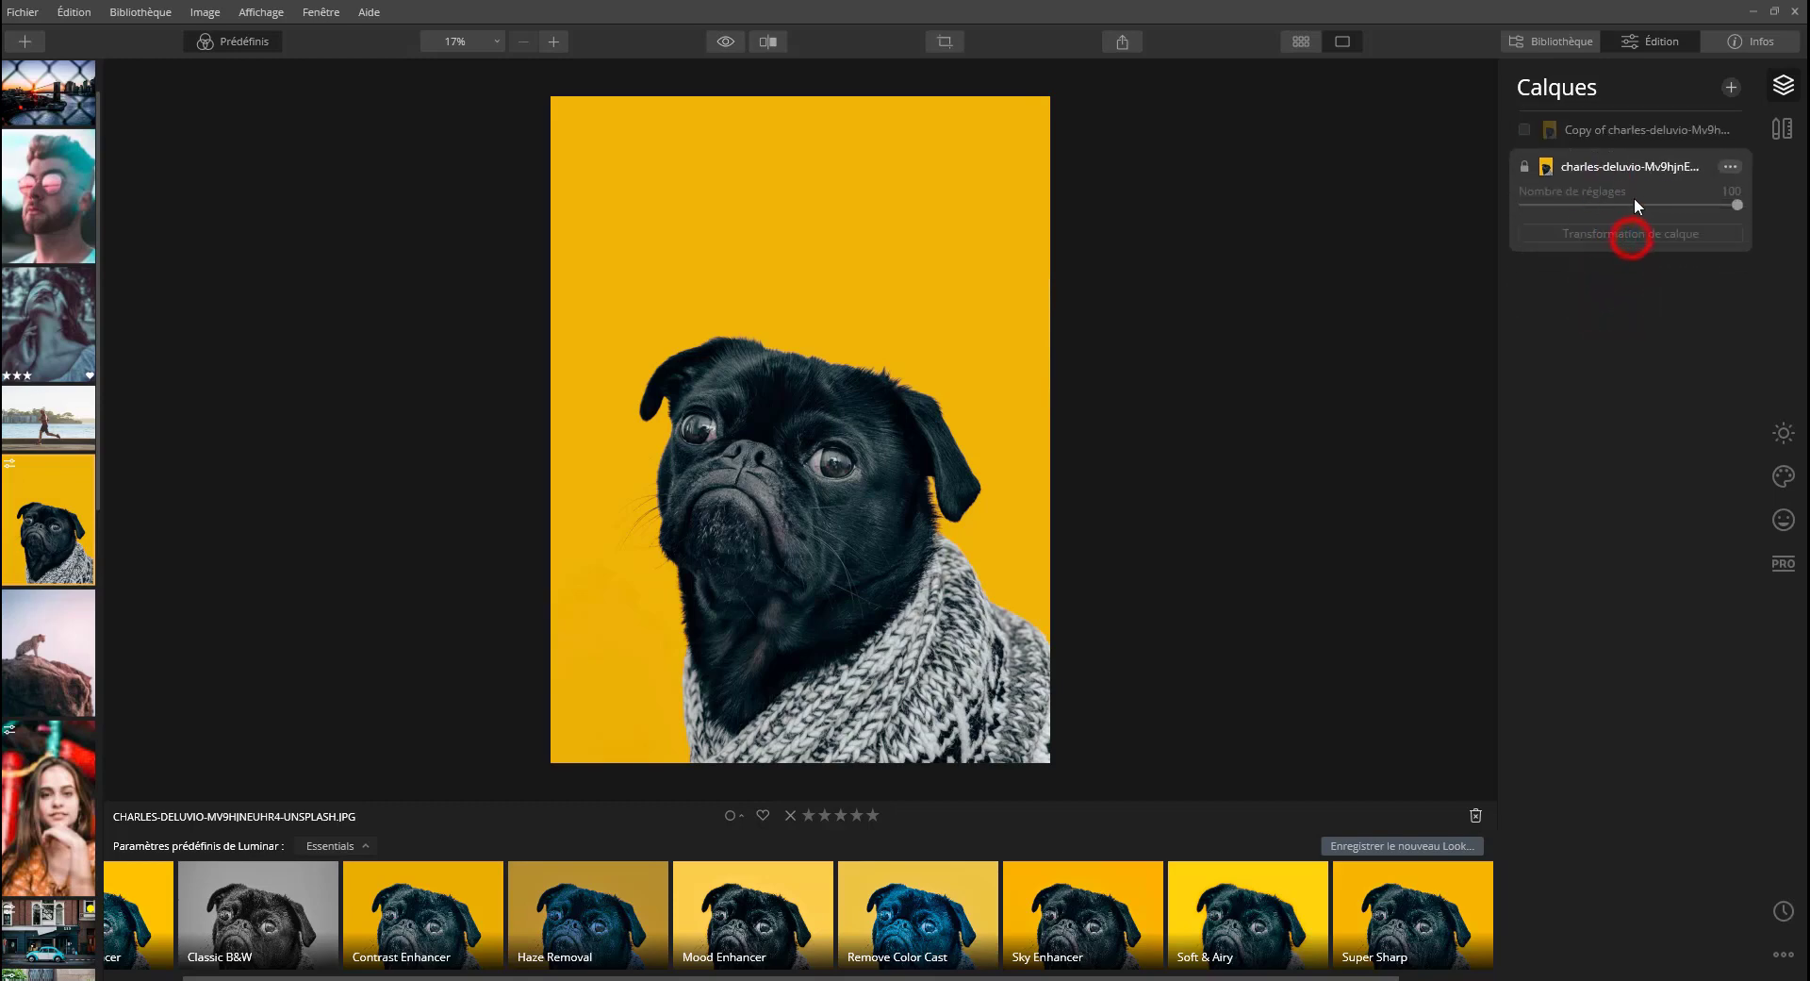
click(1627, 130)
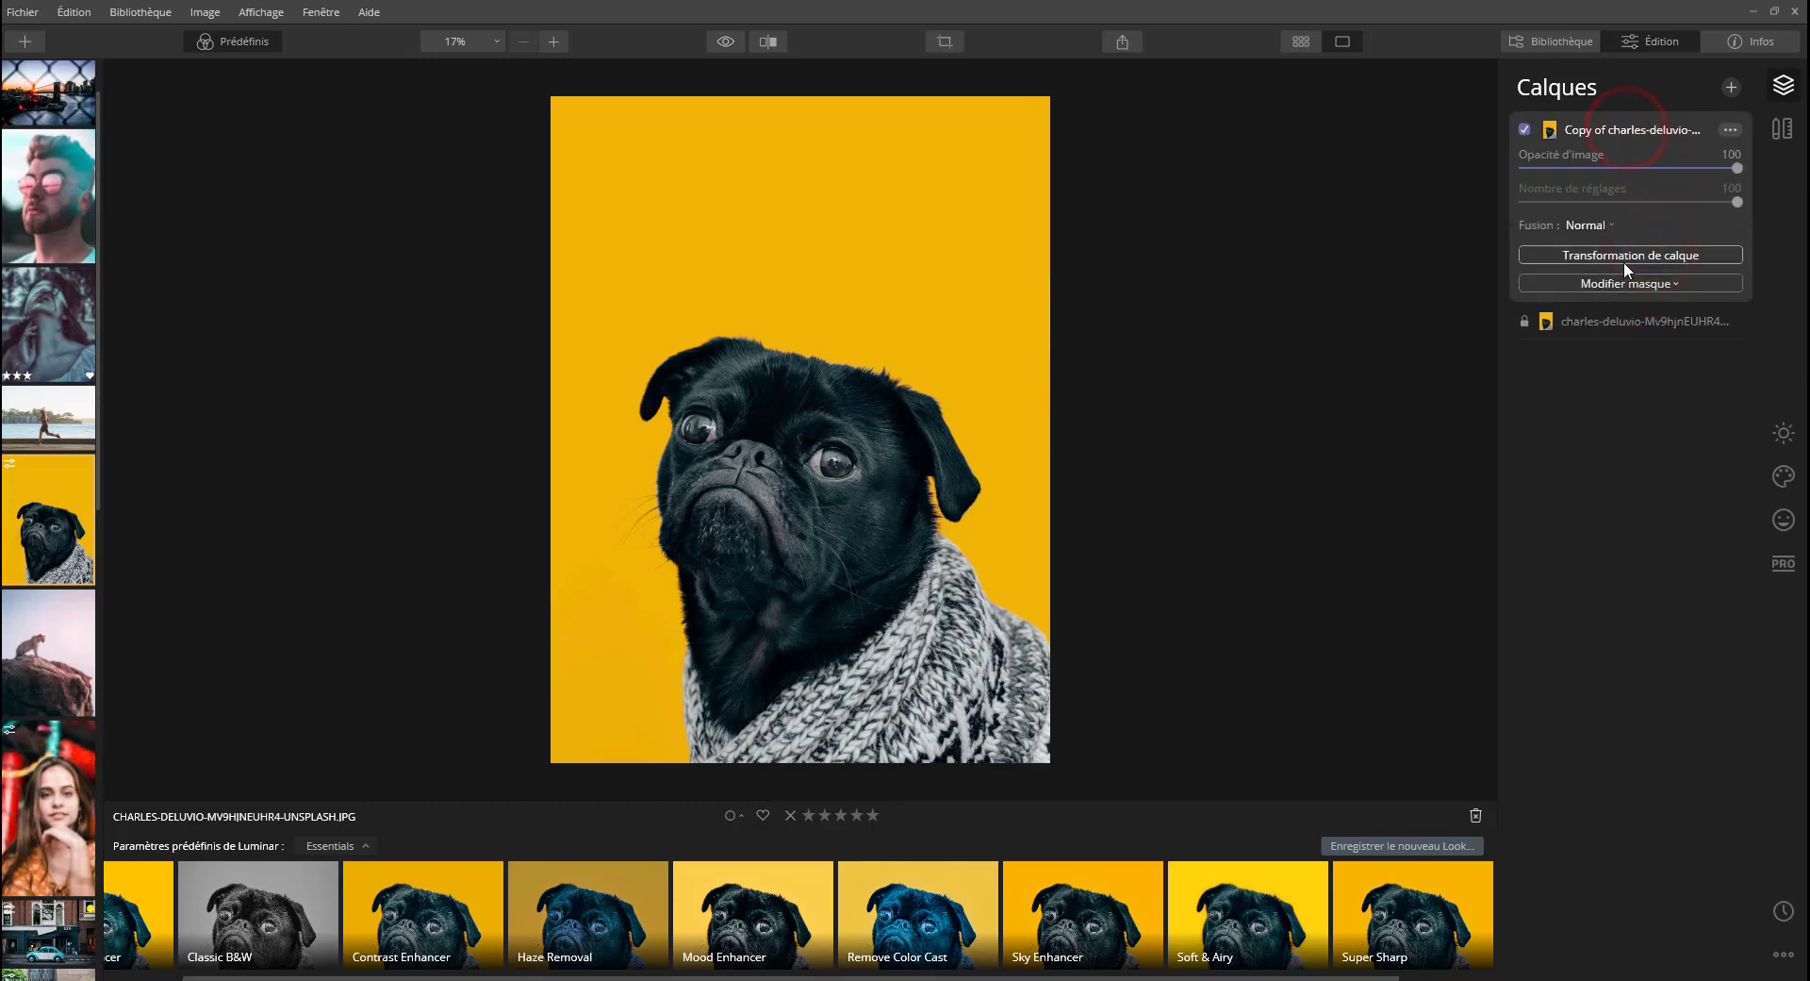
click(1626, 258)
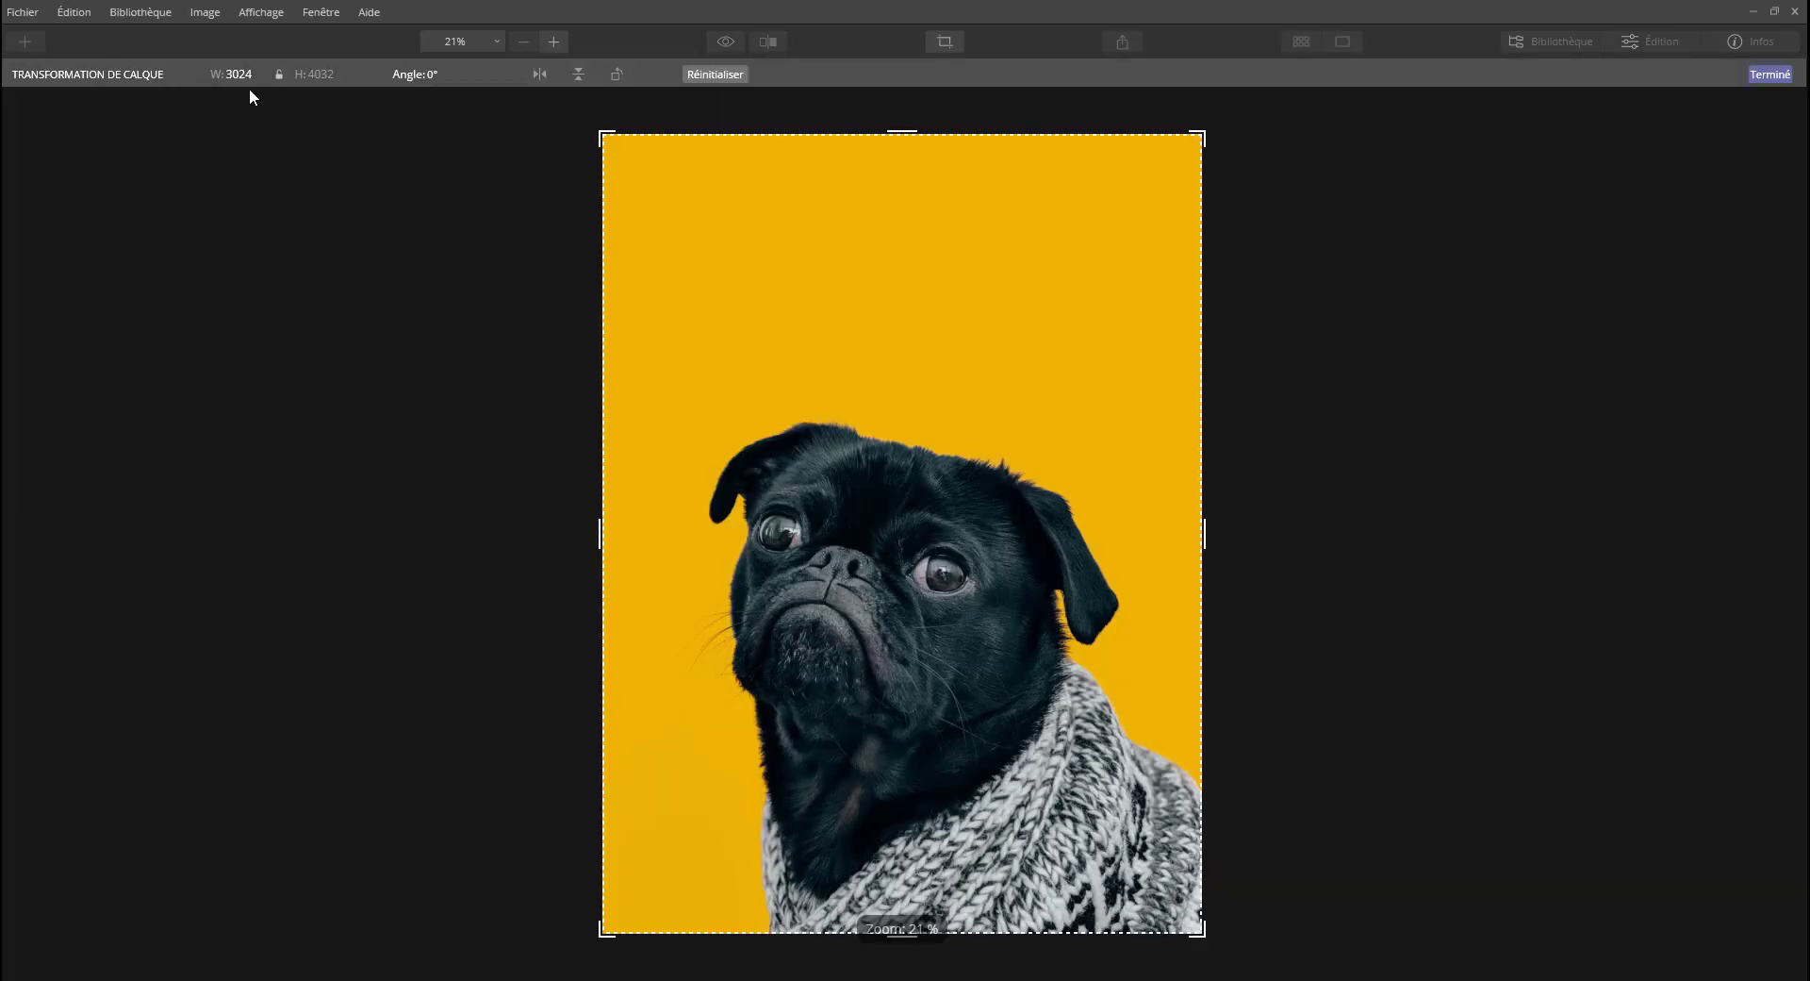
Shrink the copied layer to about 2644 px wide, move it to the canvas's upper-left corner, and enlarge it to about 3029 px wide.
drag(593, 121, 642, 207)
drag(830, 485, 777, 447)
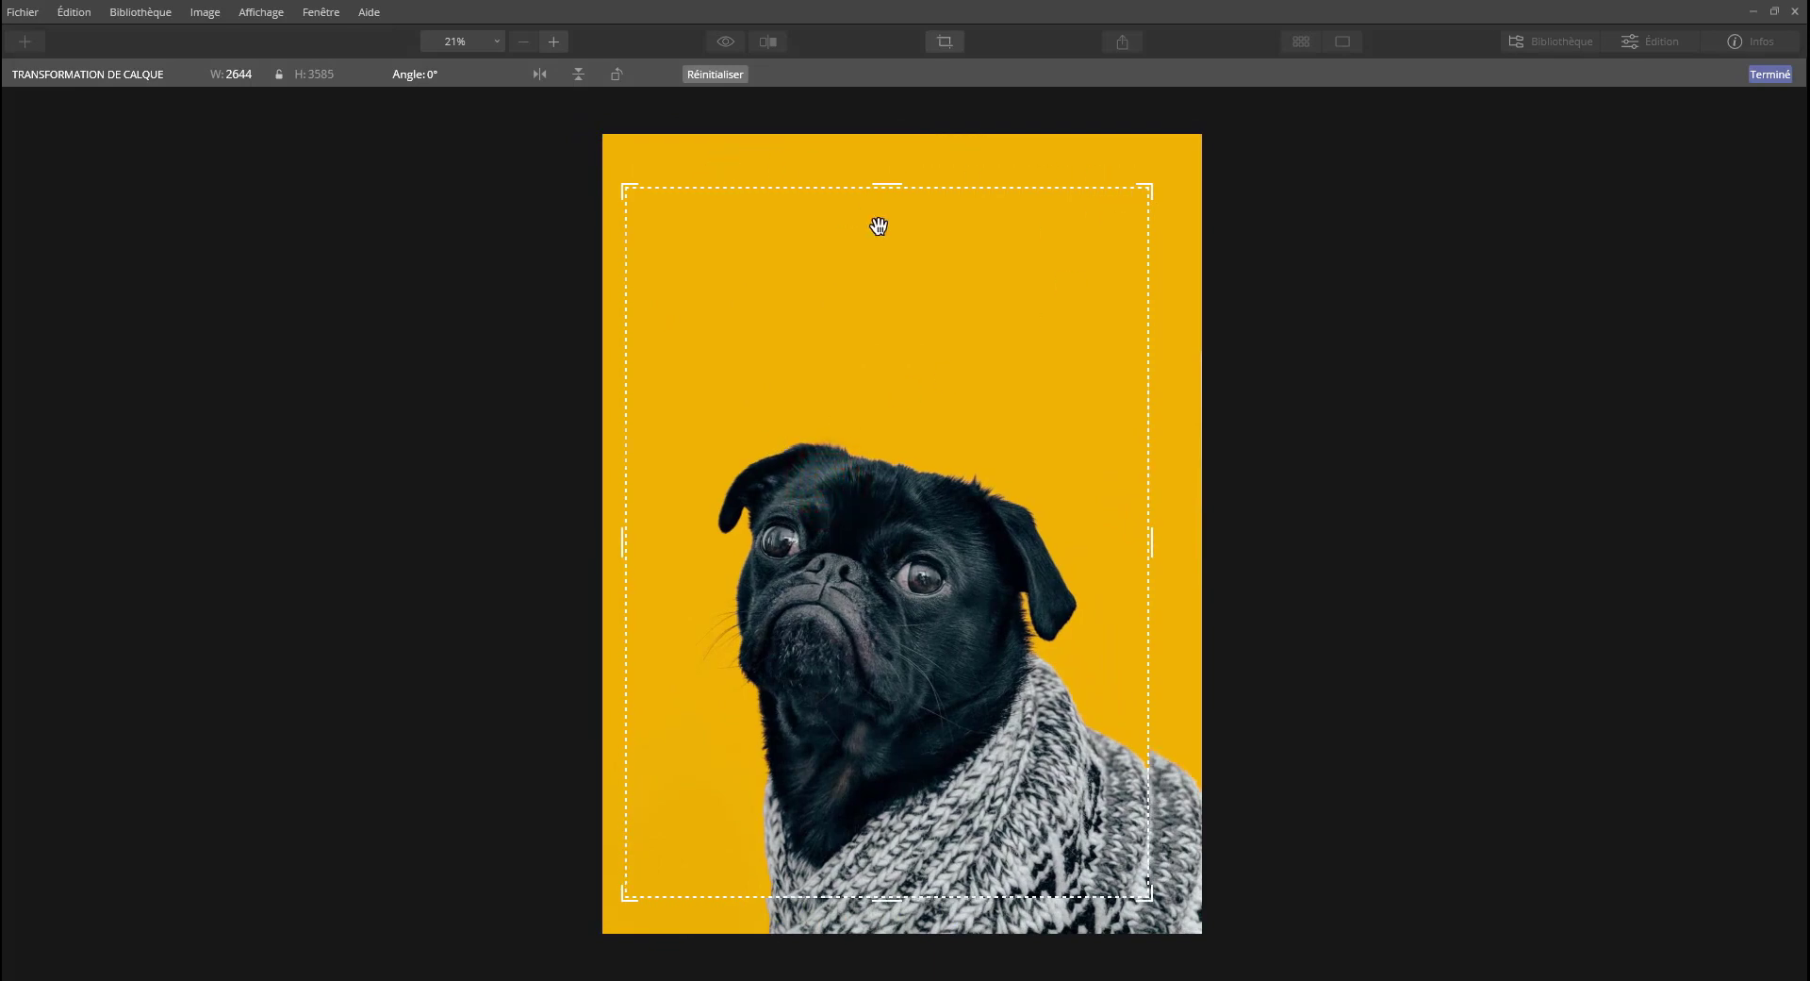
drag(821, 301, 800, 251)
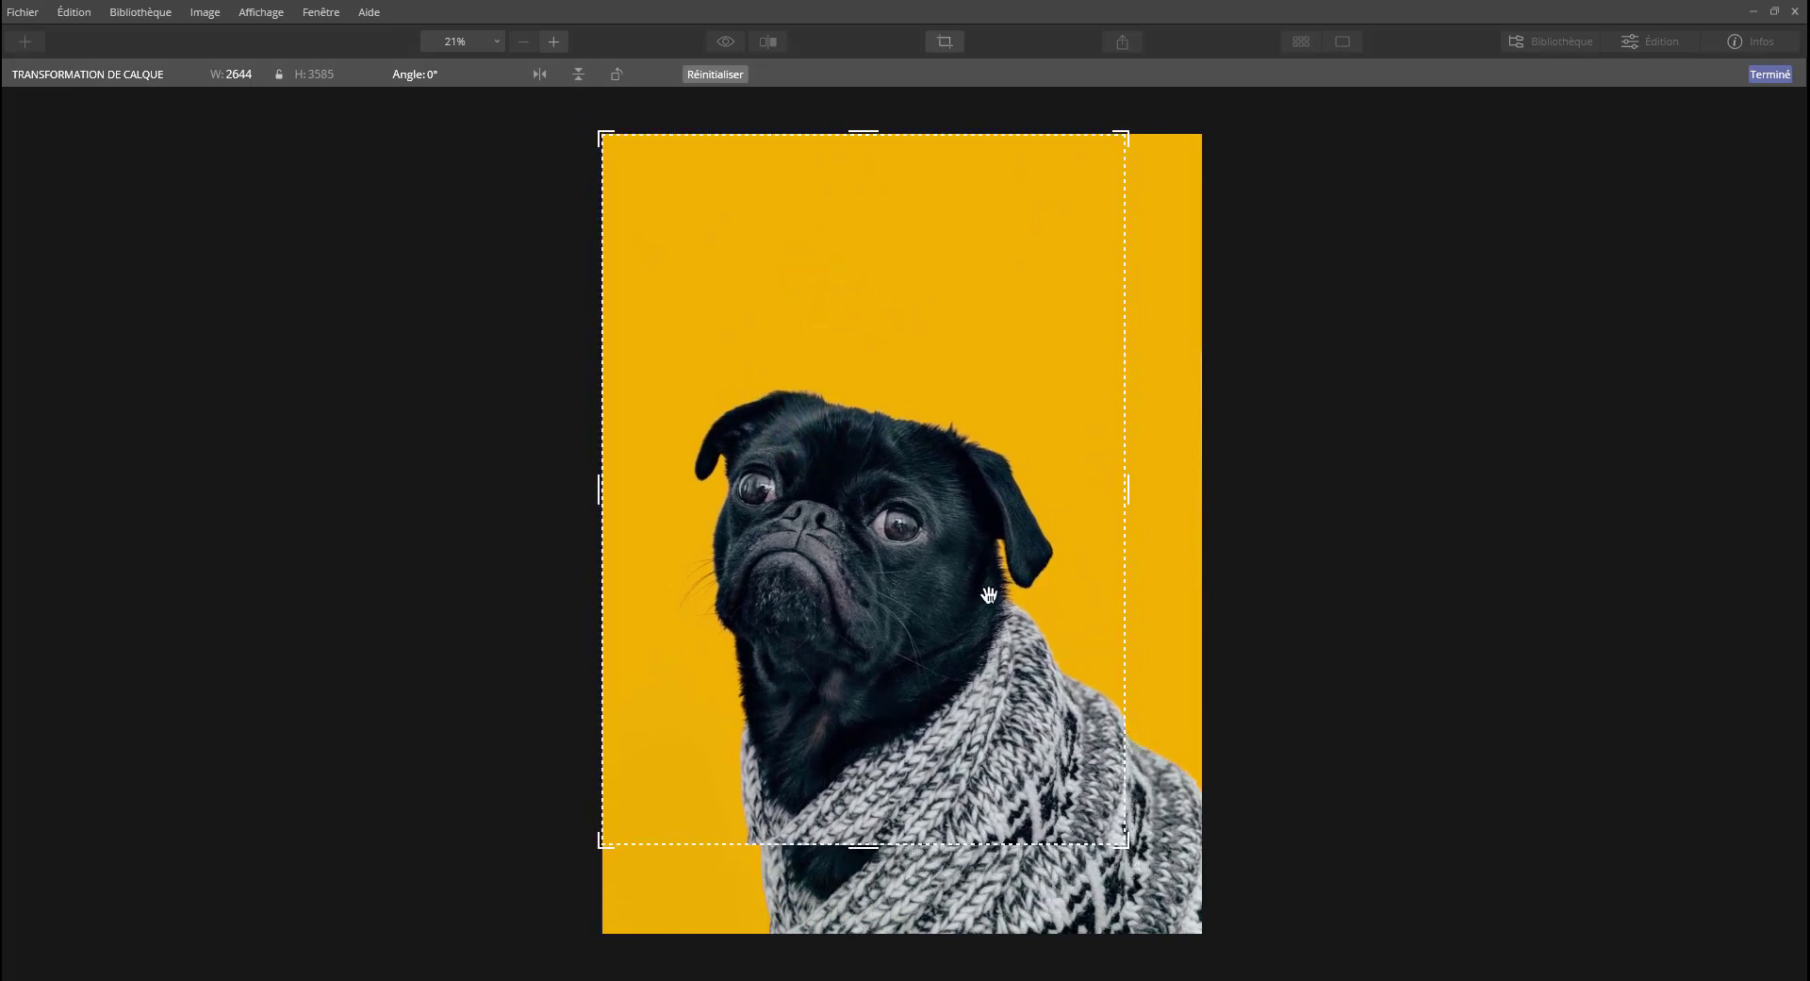
drag(1117, 838, 1194, 932)
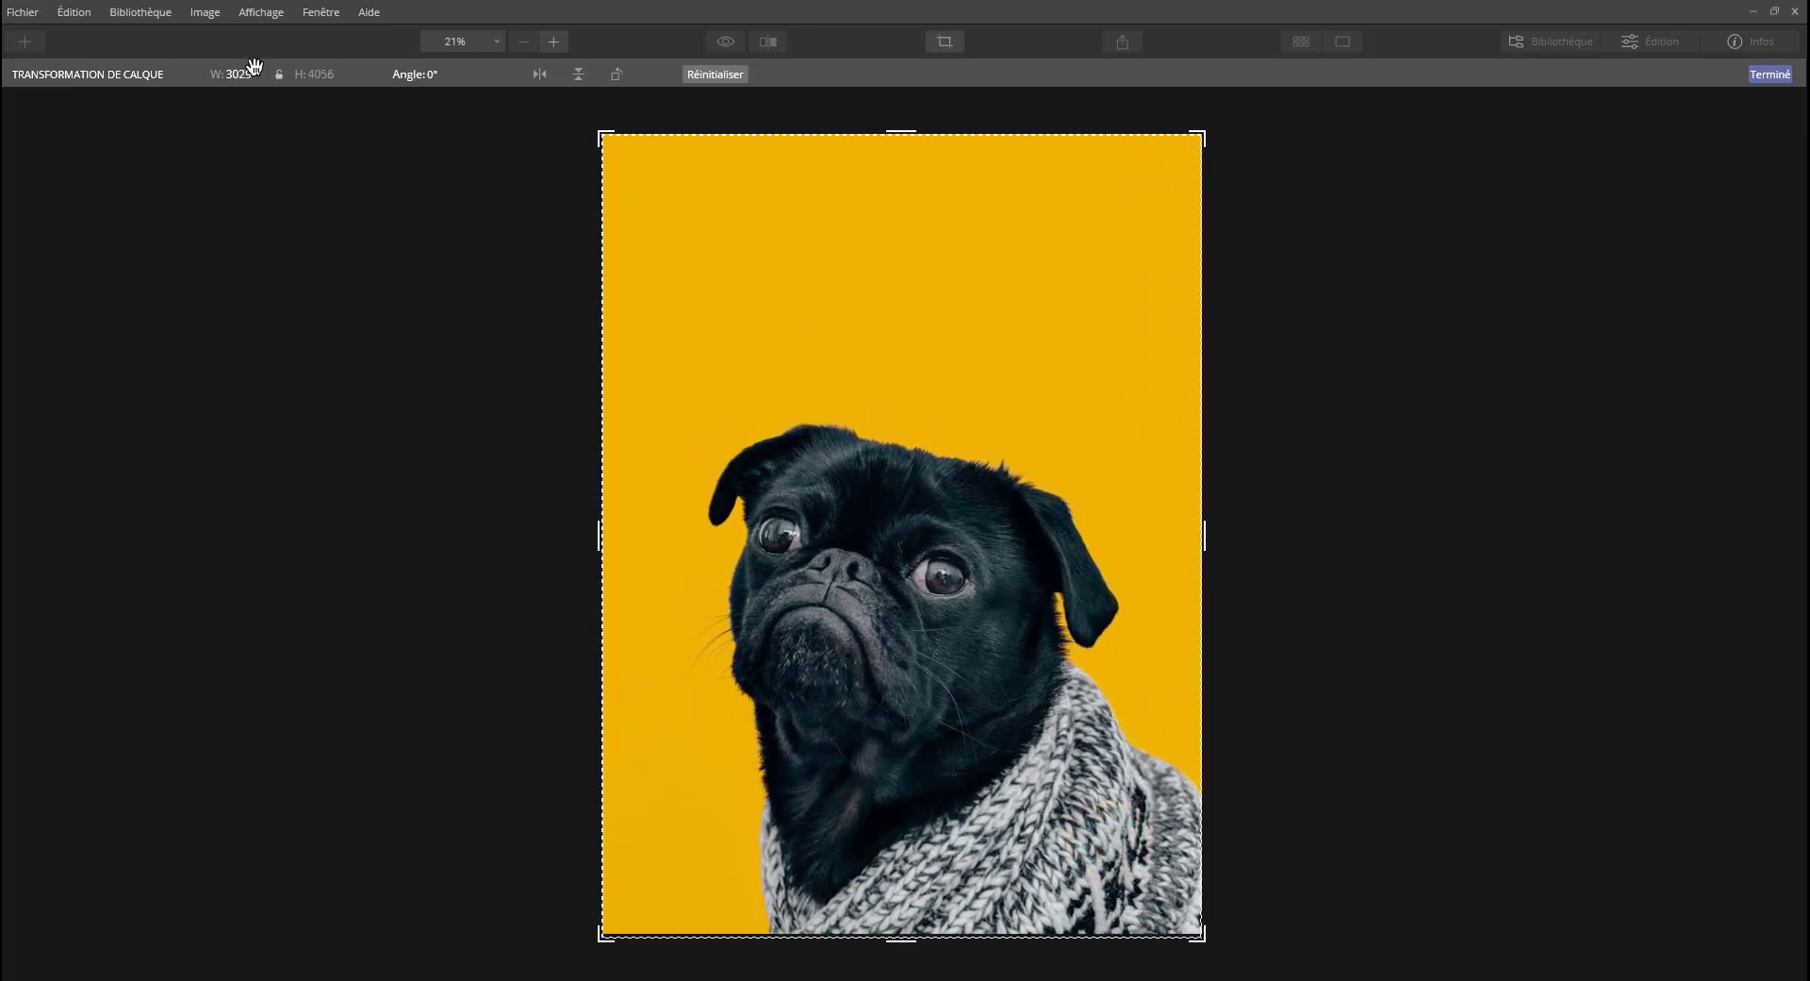
Flip the copied layer horizontally and vertically and back, and rotate it in quarter turns until the dog is upright.
click(537, 74)
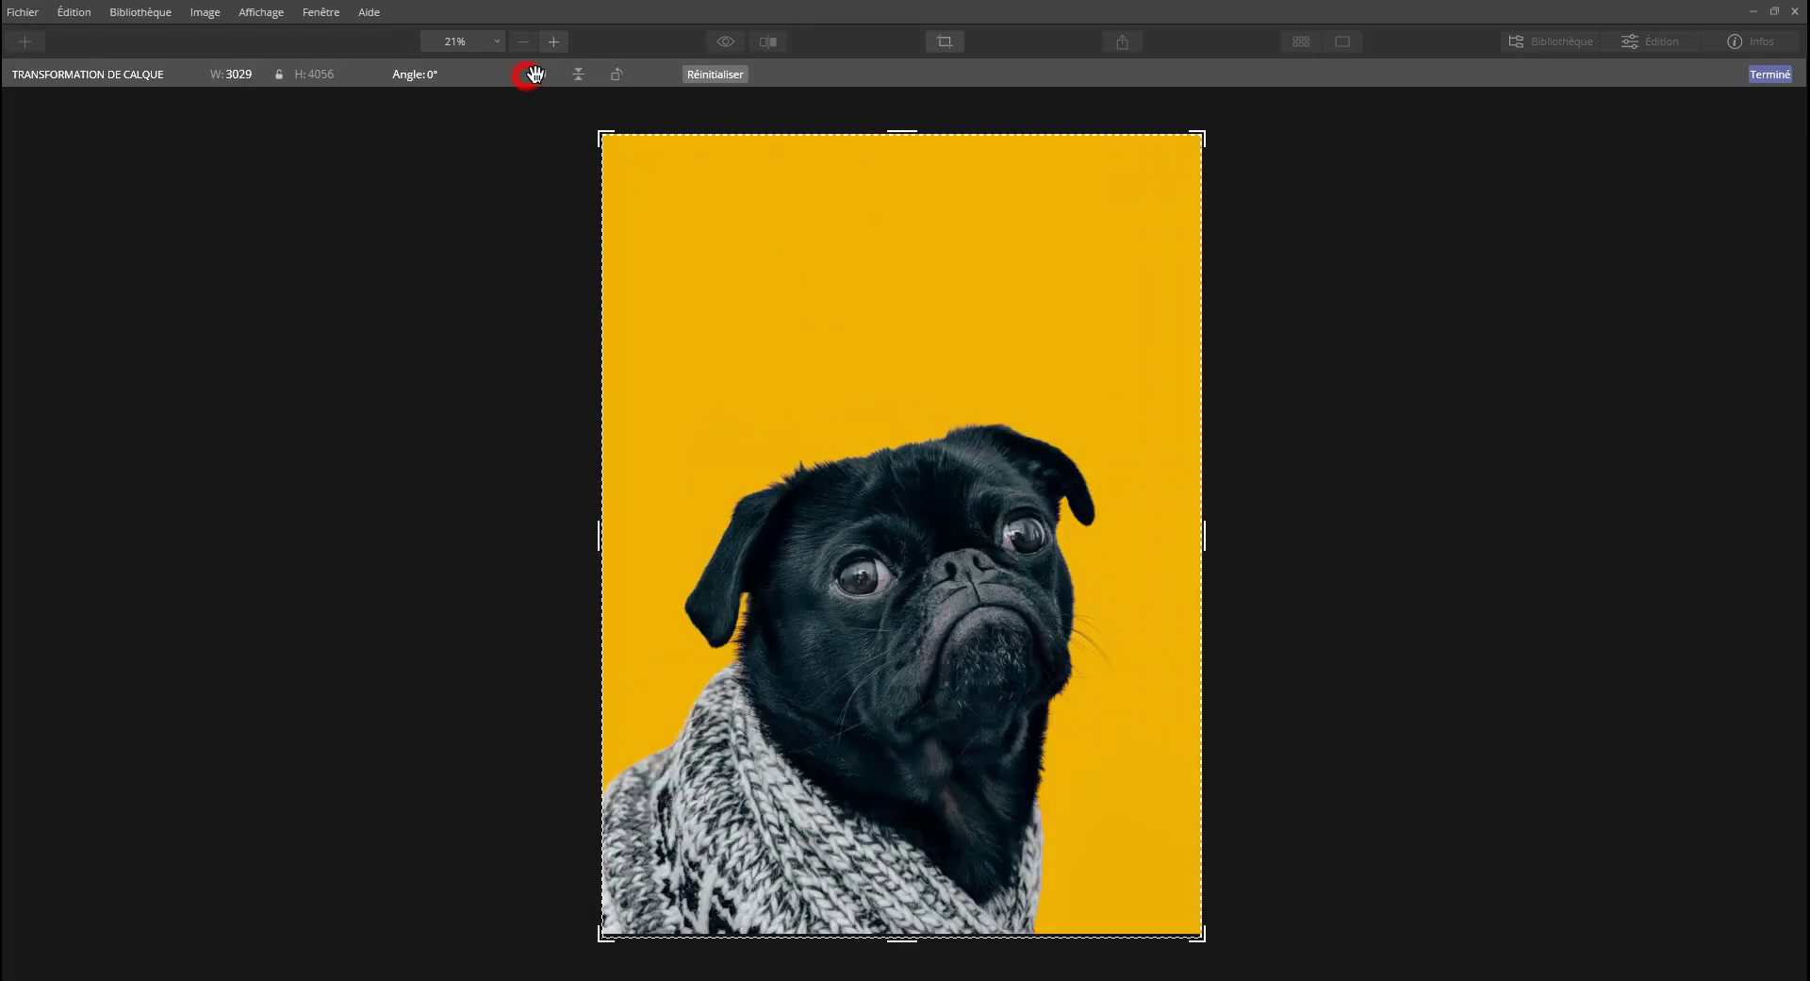
click(537, 74)
click(575, 73)
click(573, 74)
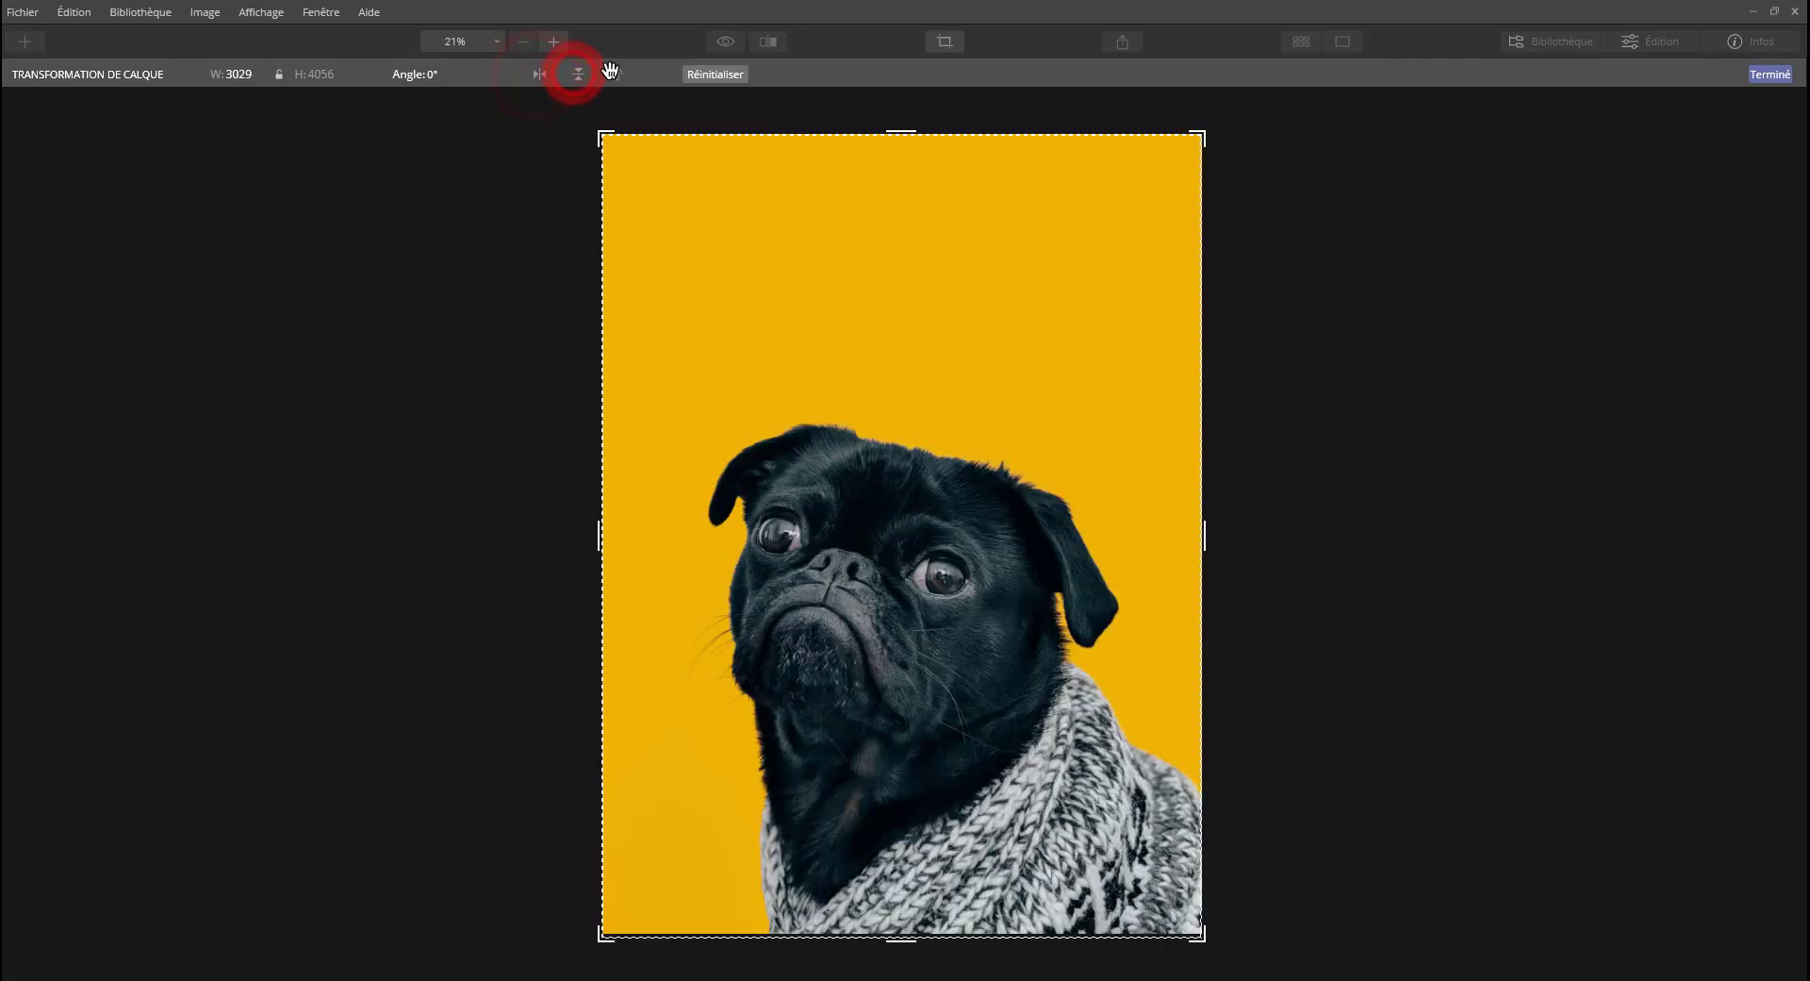
click(611, 72)
click(611, 72)
click(611, 73)
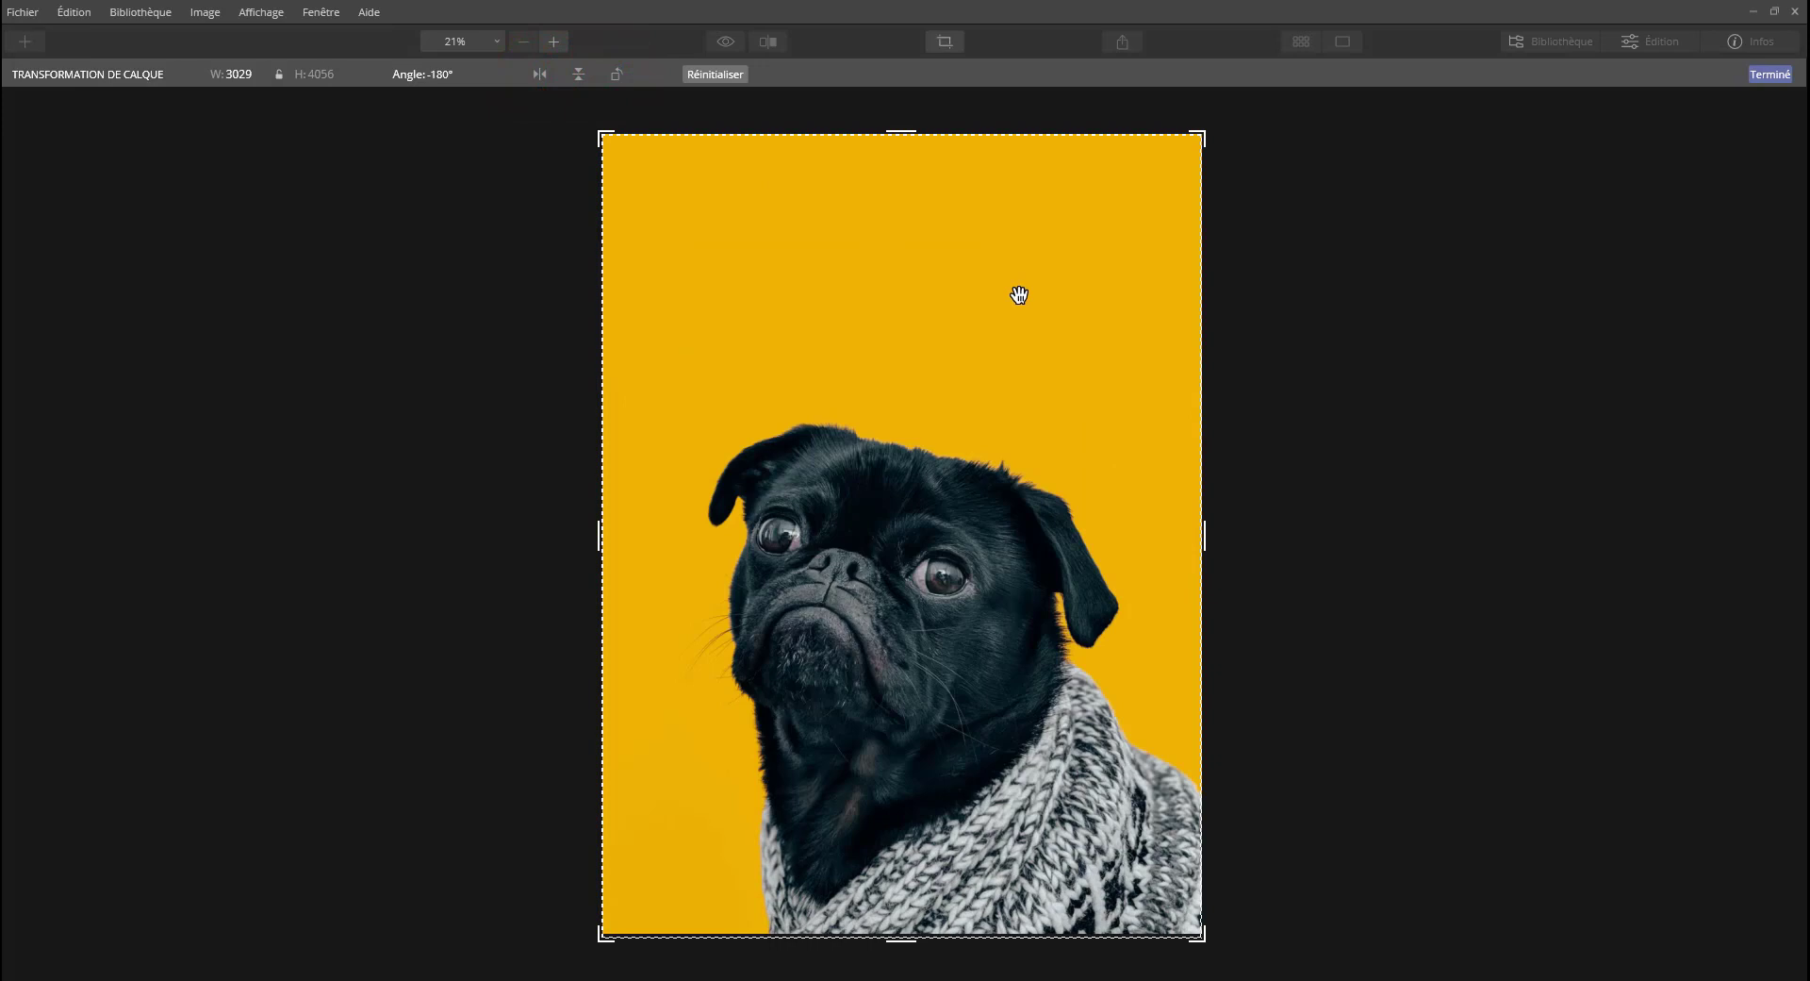
Try several sizes for the copied layer, move it down to the canvas's lower edge, and resize it to about 3014 px wide.
drag(1209, 123, 1319, 1)
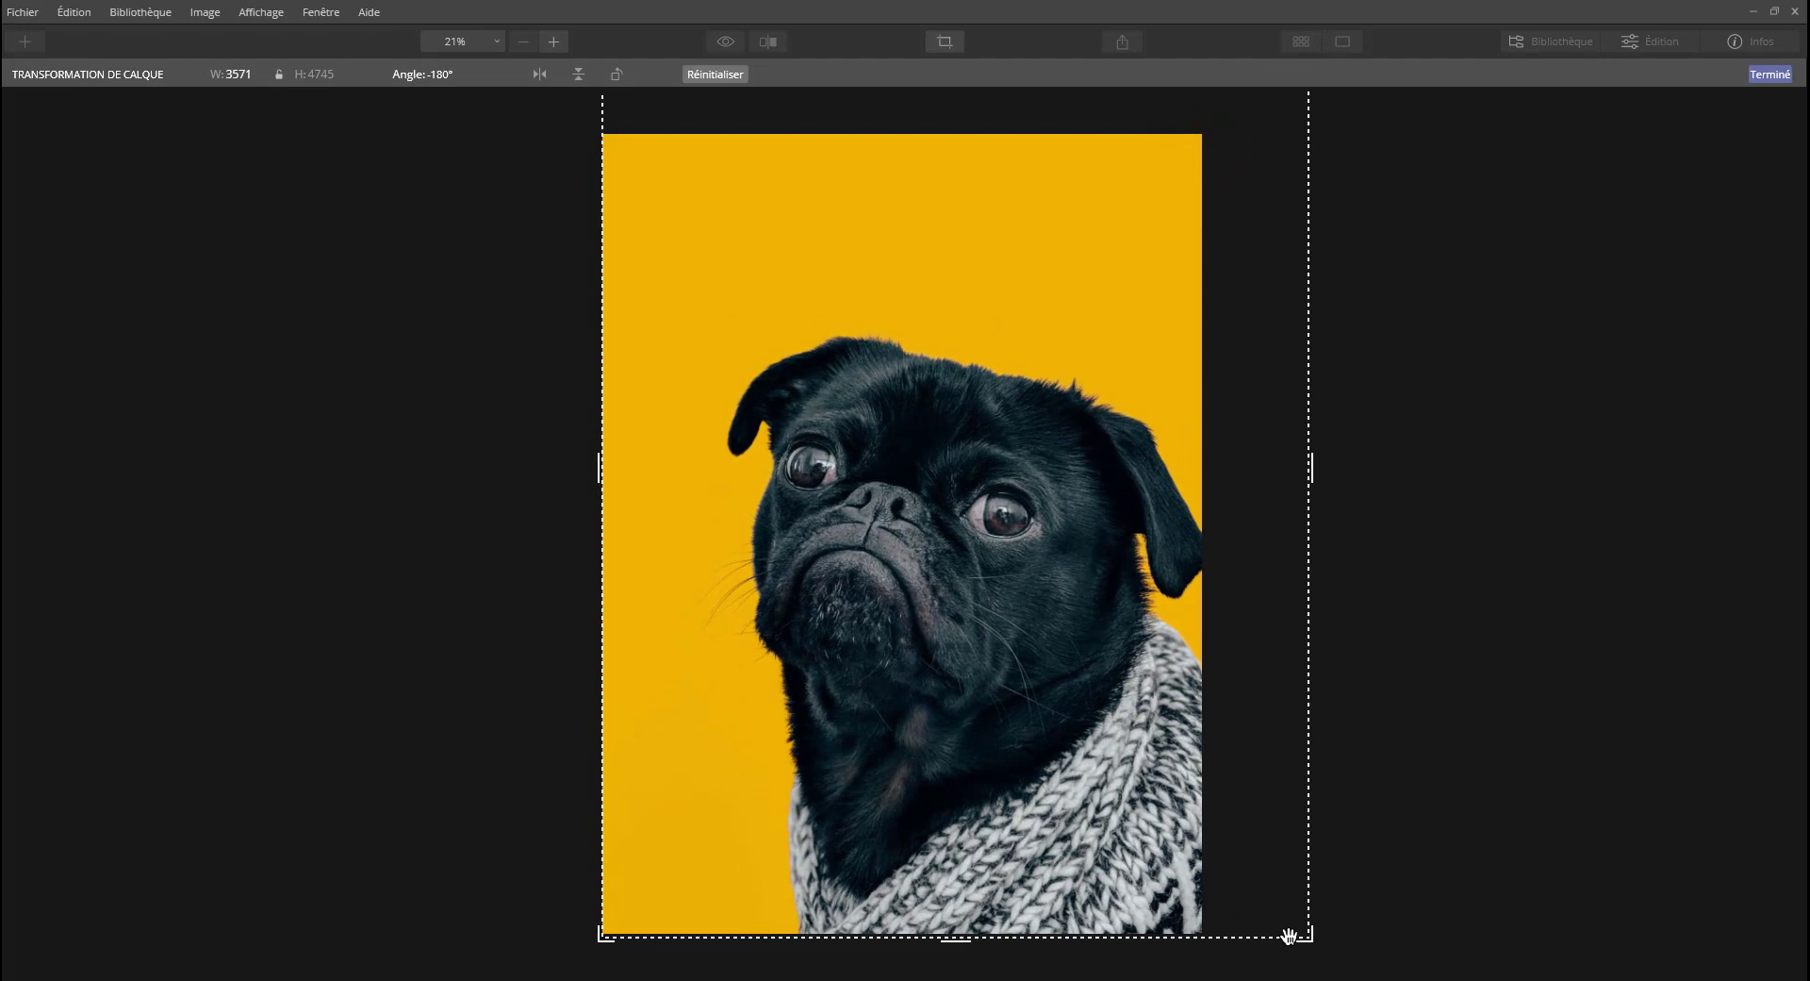
drag(1288, 918, 1083, 647)
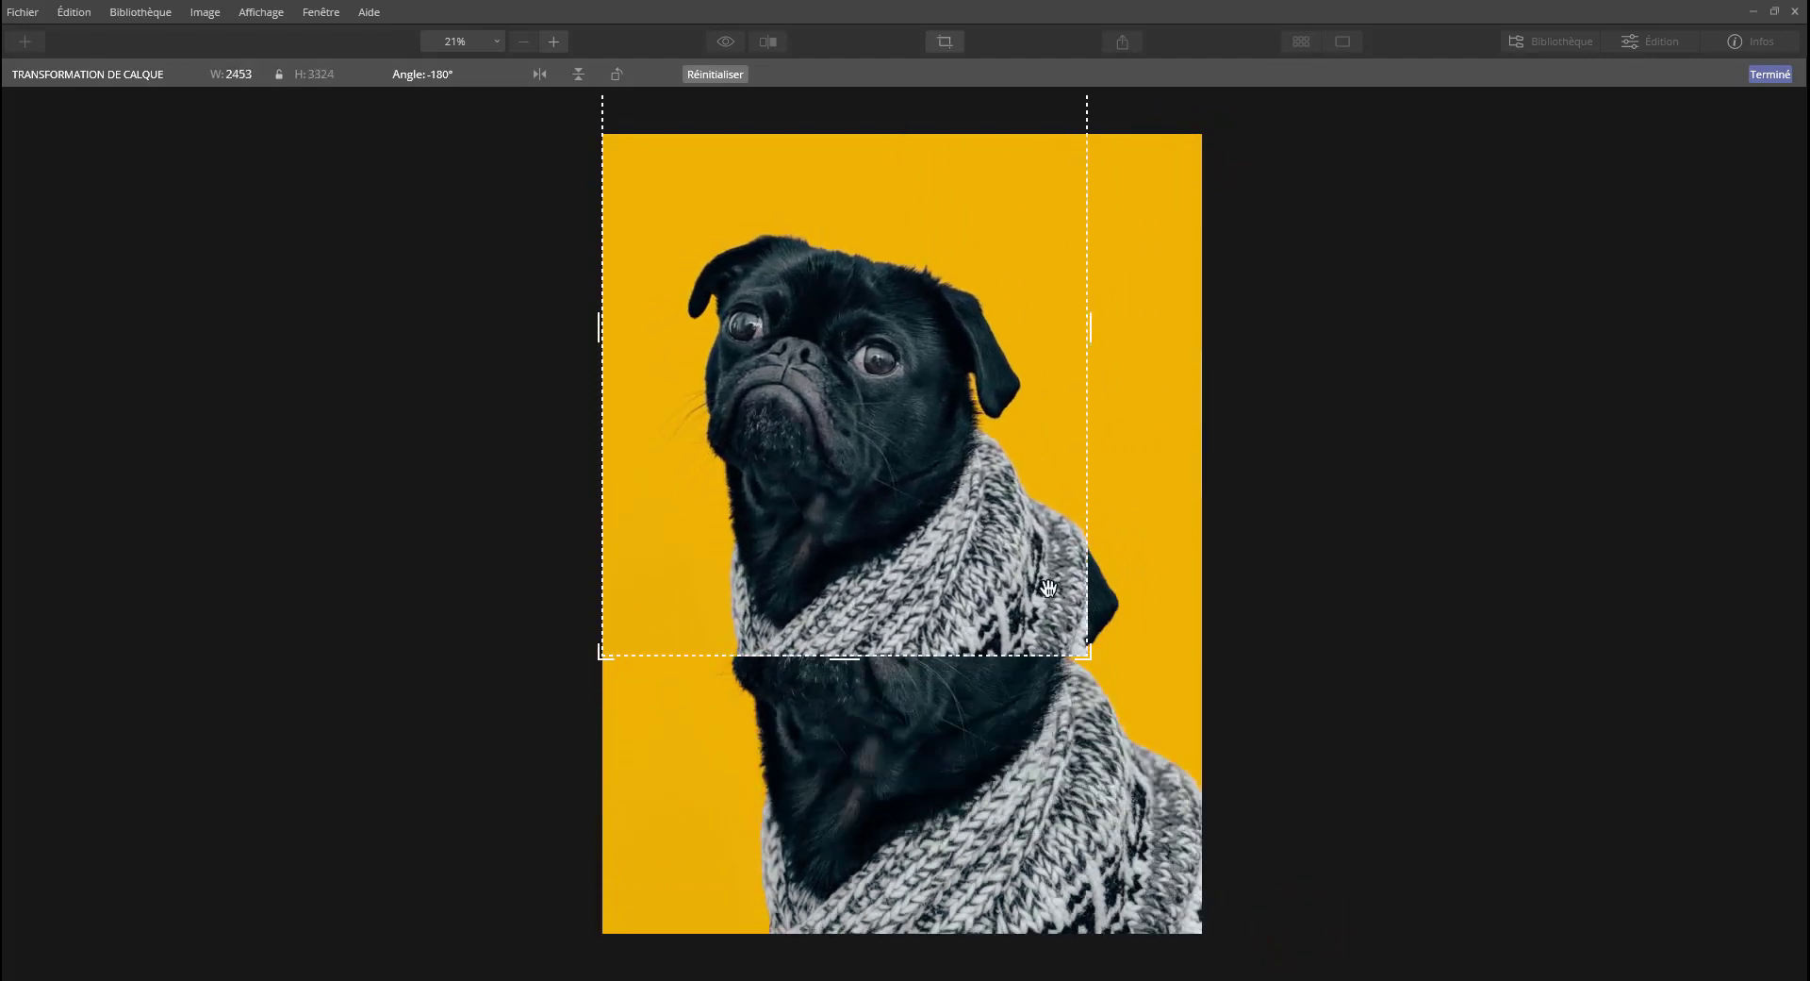
drag(1019, 546, 1020, 821)
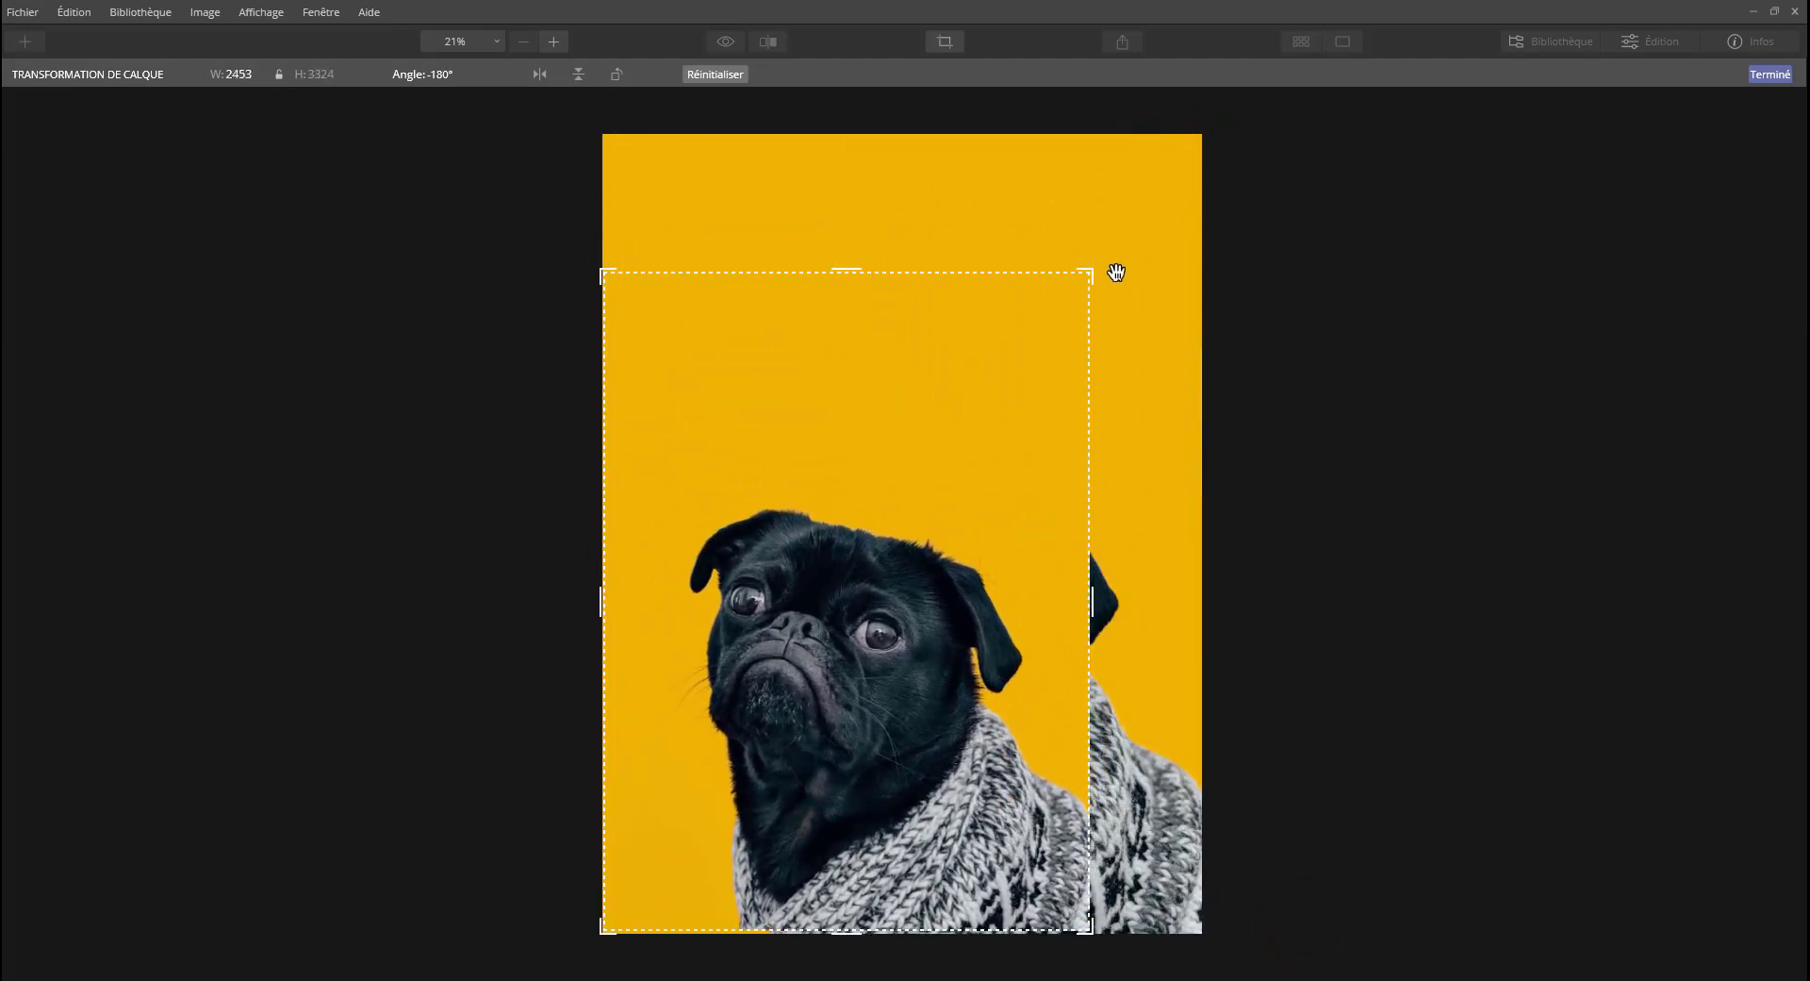
drag(1093, 272, 1207, 139)
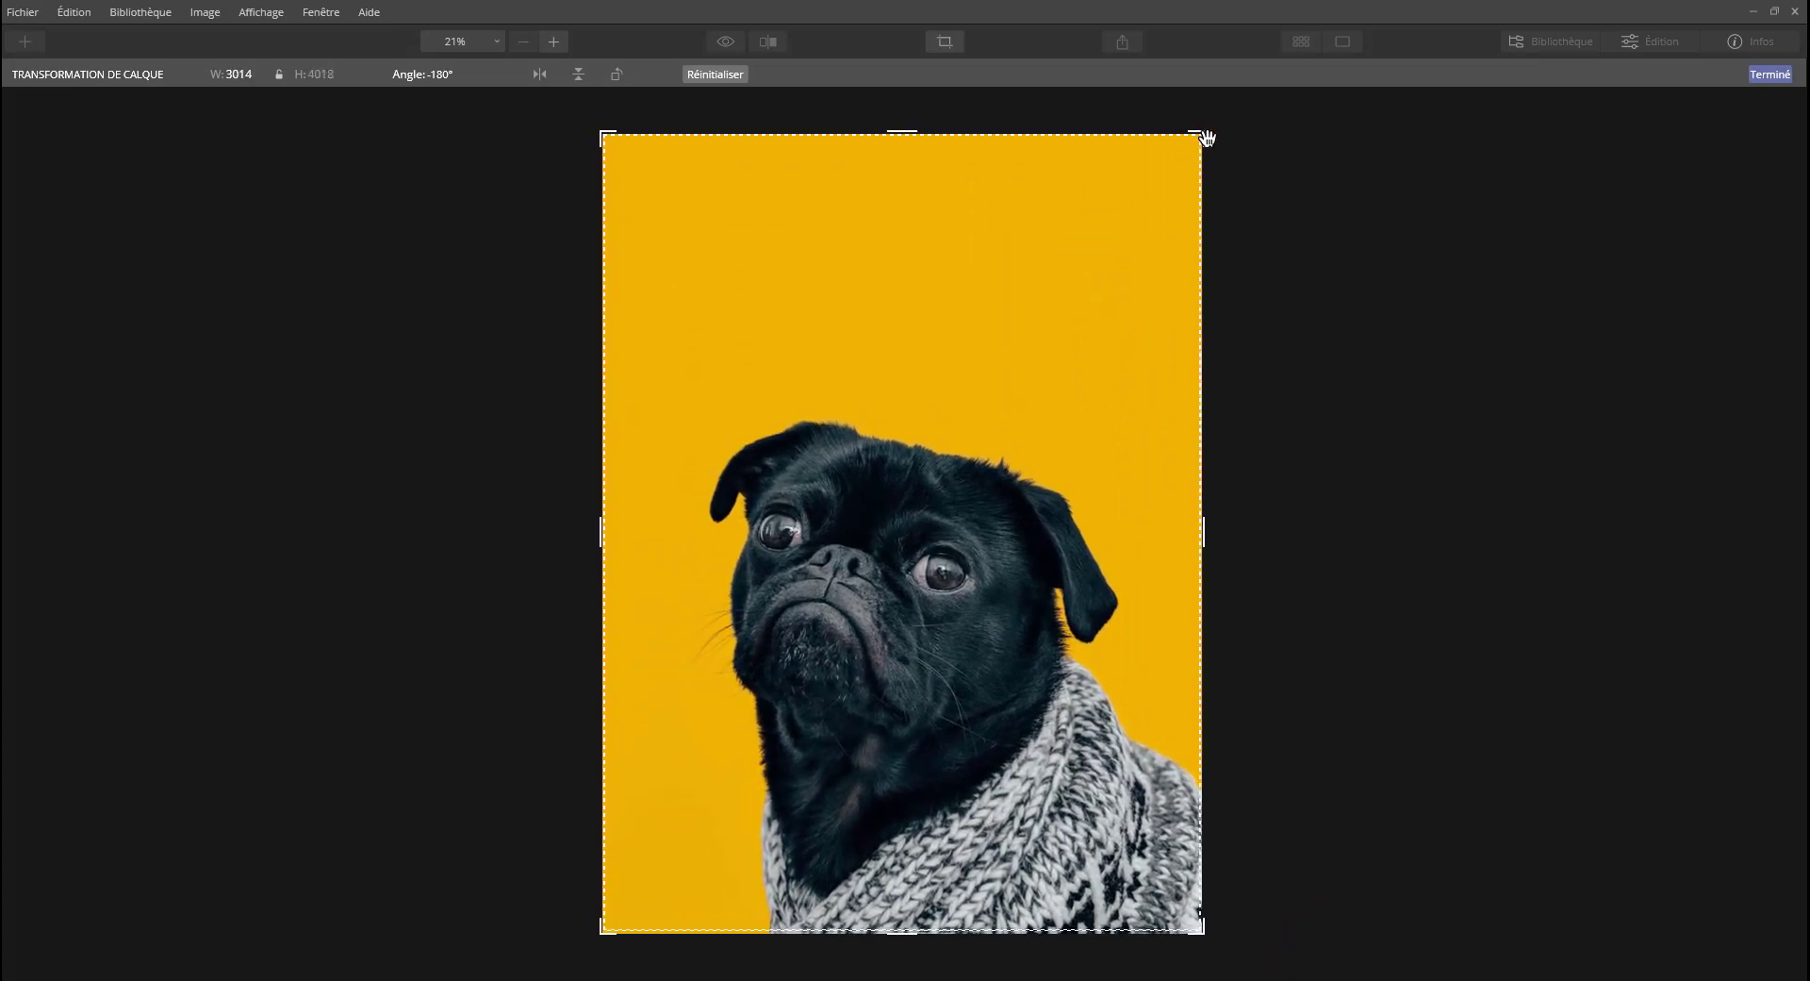
Toggle the proportion lock, enlarge the copy to about 4368 px wide, shift it up and left to centre the dog's head, and apply the transformation.
click(276, 74)
drag(1208, 129, 1434, 5)
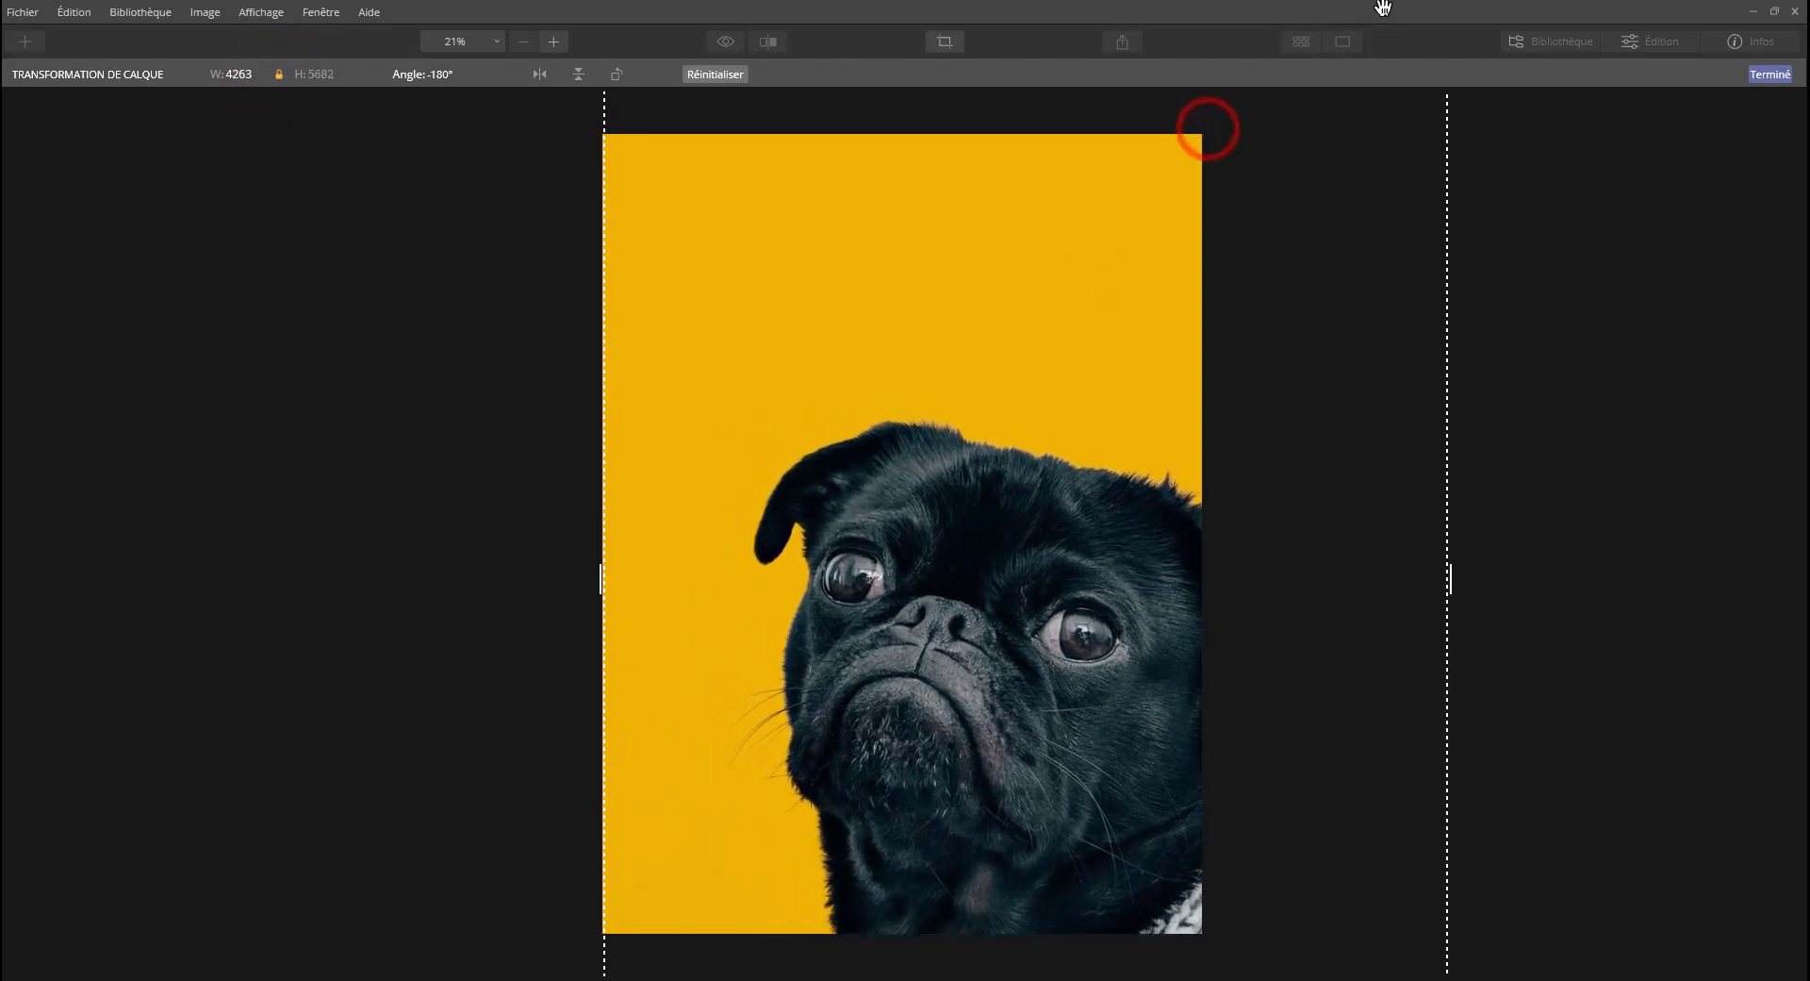
drag(1148, 489, 957, 377)
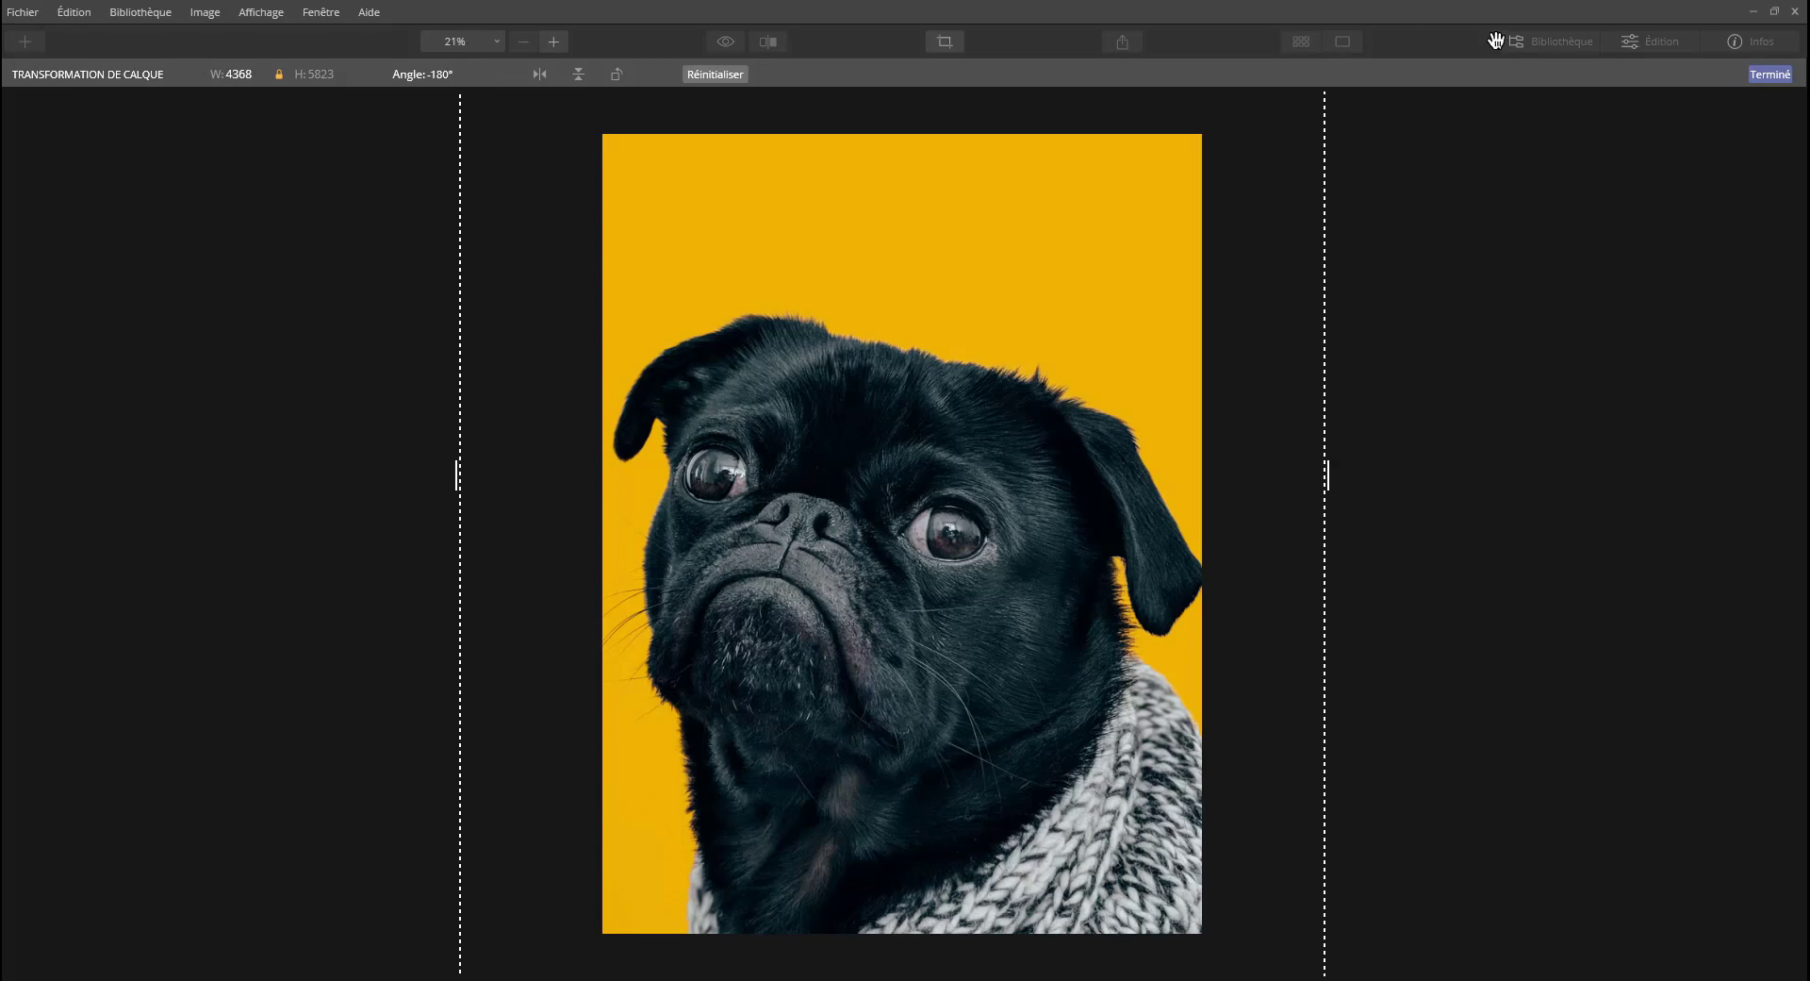
click(1767, 74)
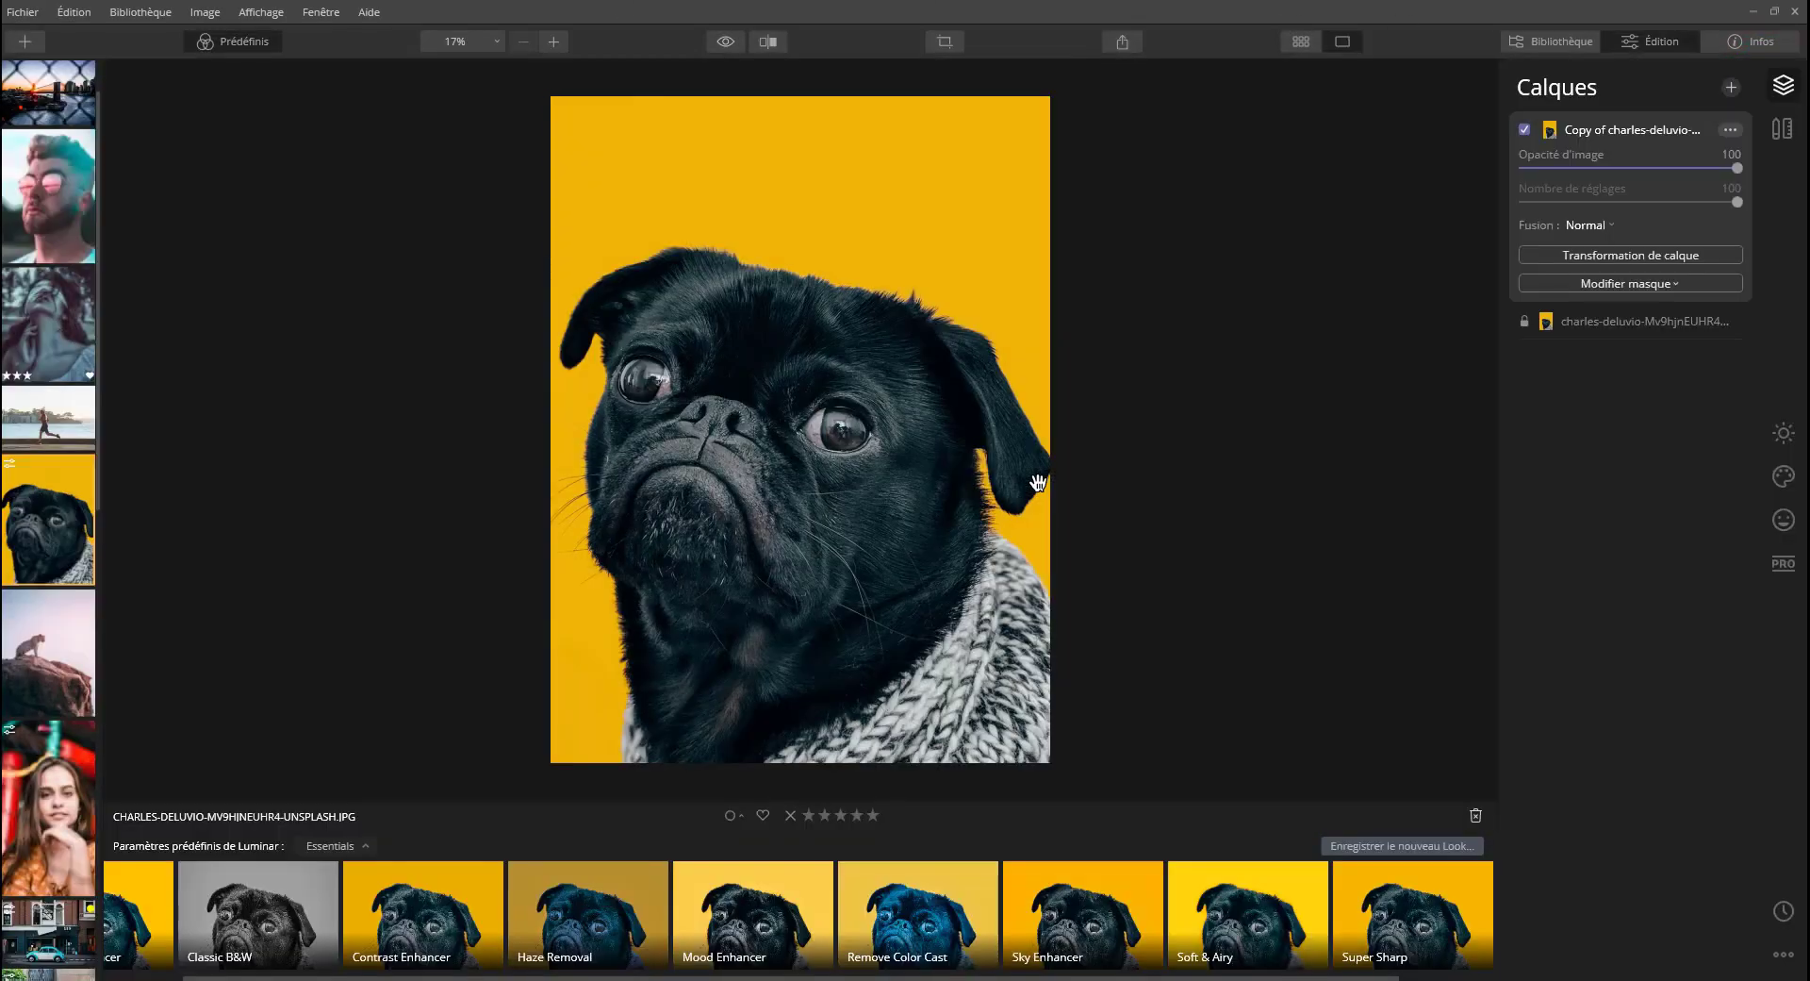
Set the copied layer's blend mode to Screen, toggling its visibility to compare it with the original photo.
click(1526, 129)
click(1527, 129)
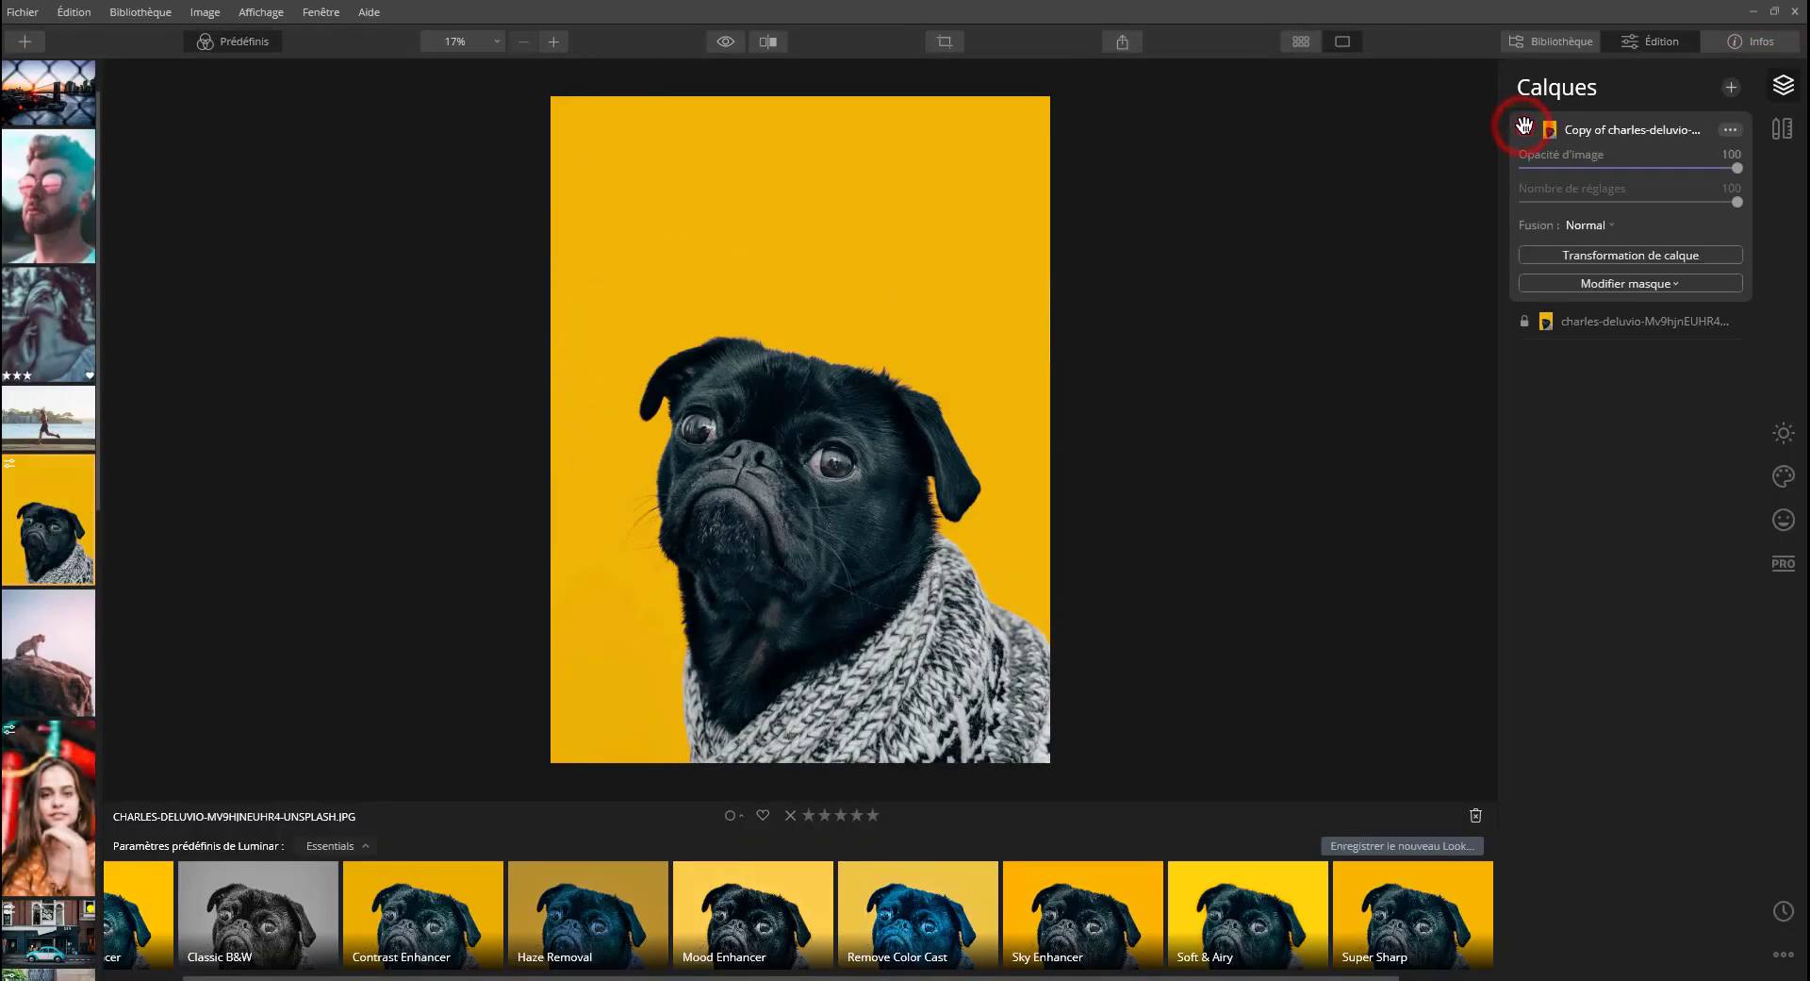
click(1583, 225)
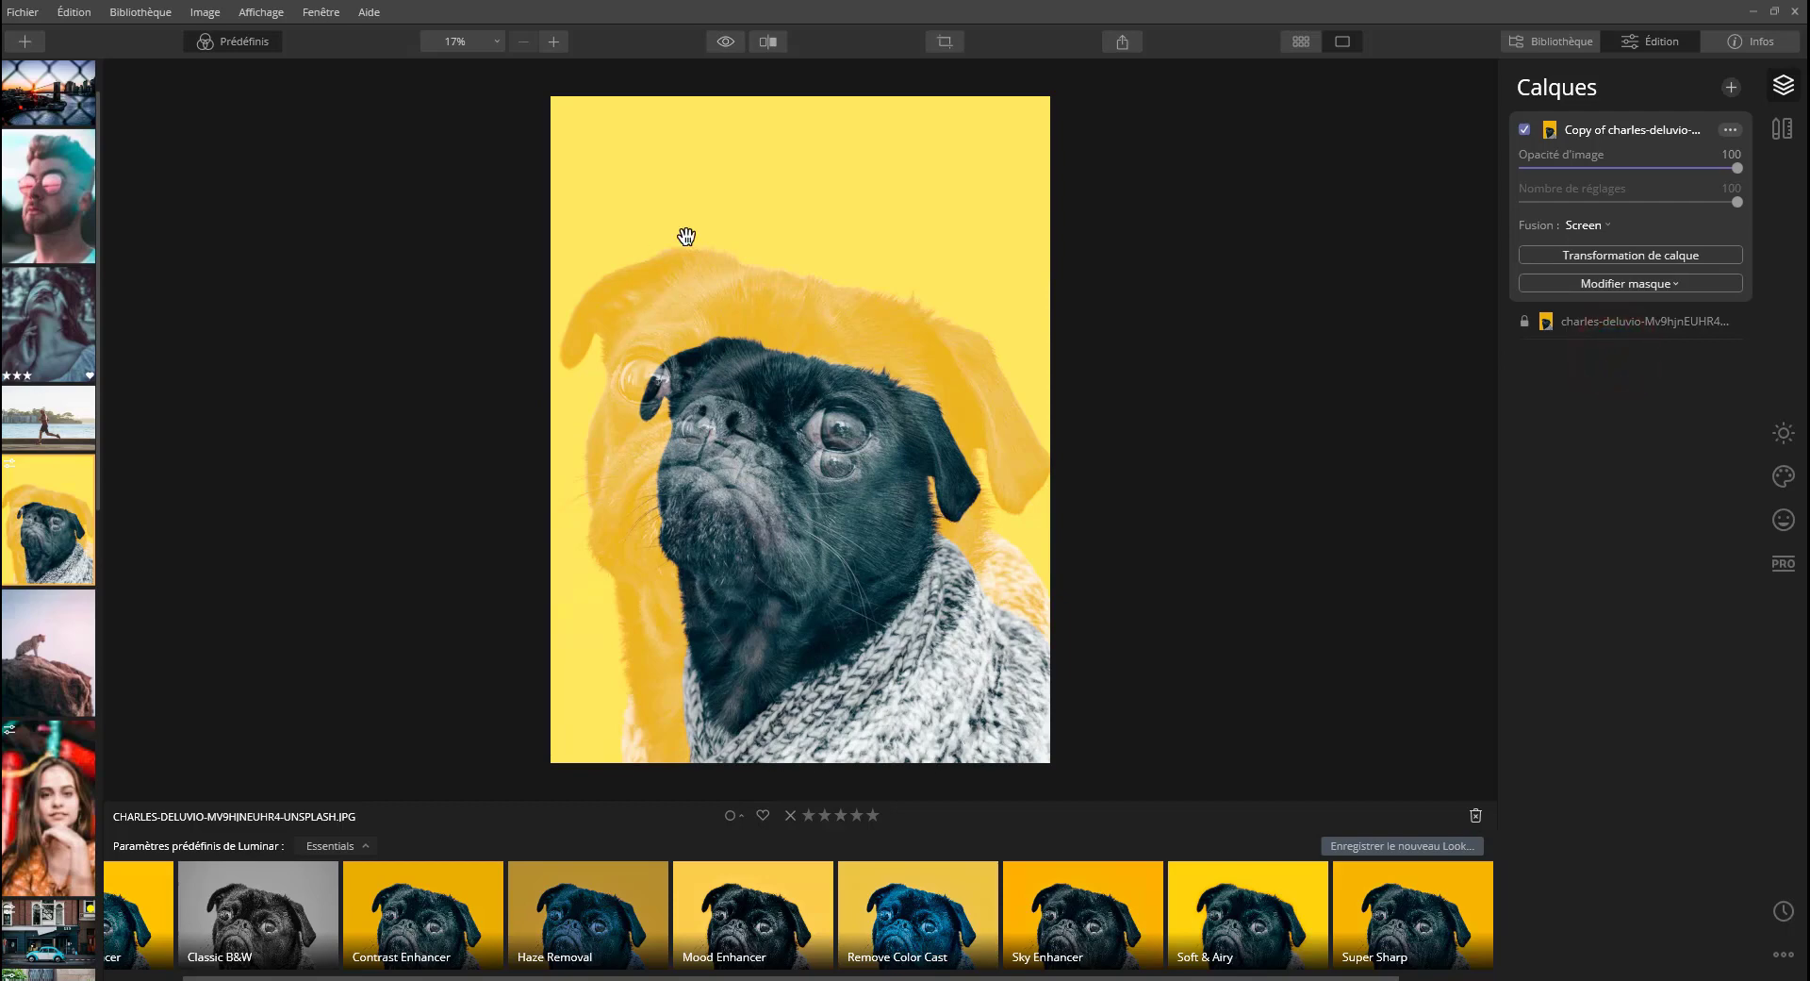
click(1518, 126)
click(1519, 127)
Start a brush mask on the copied layer and paint a small spot beside the dog's right-hand eye.
click(1641, 284)
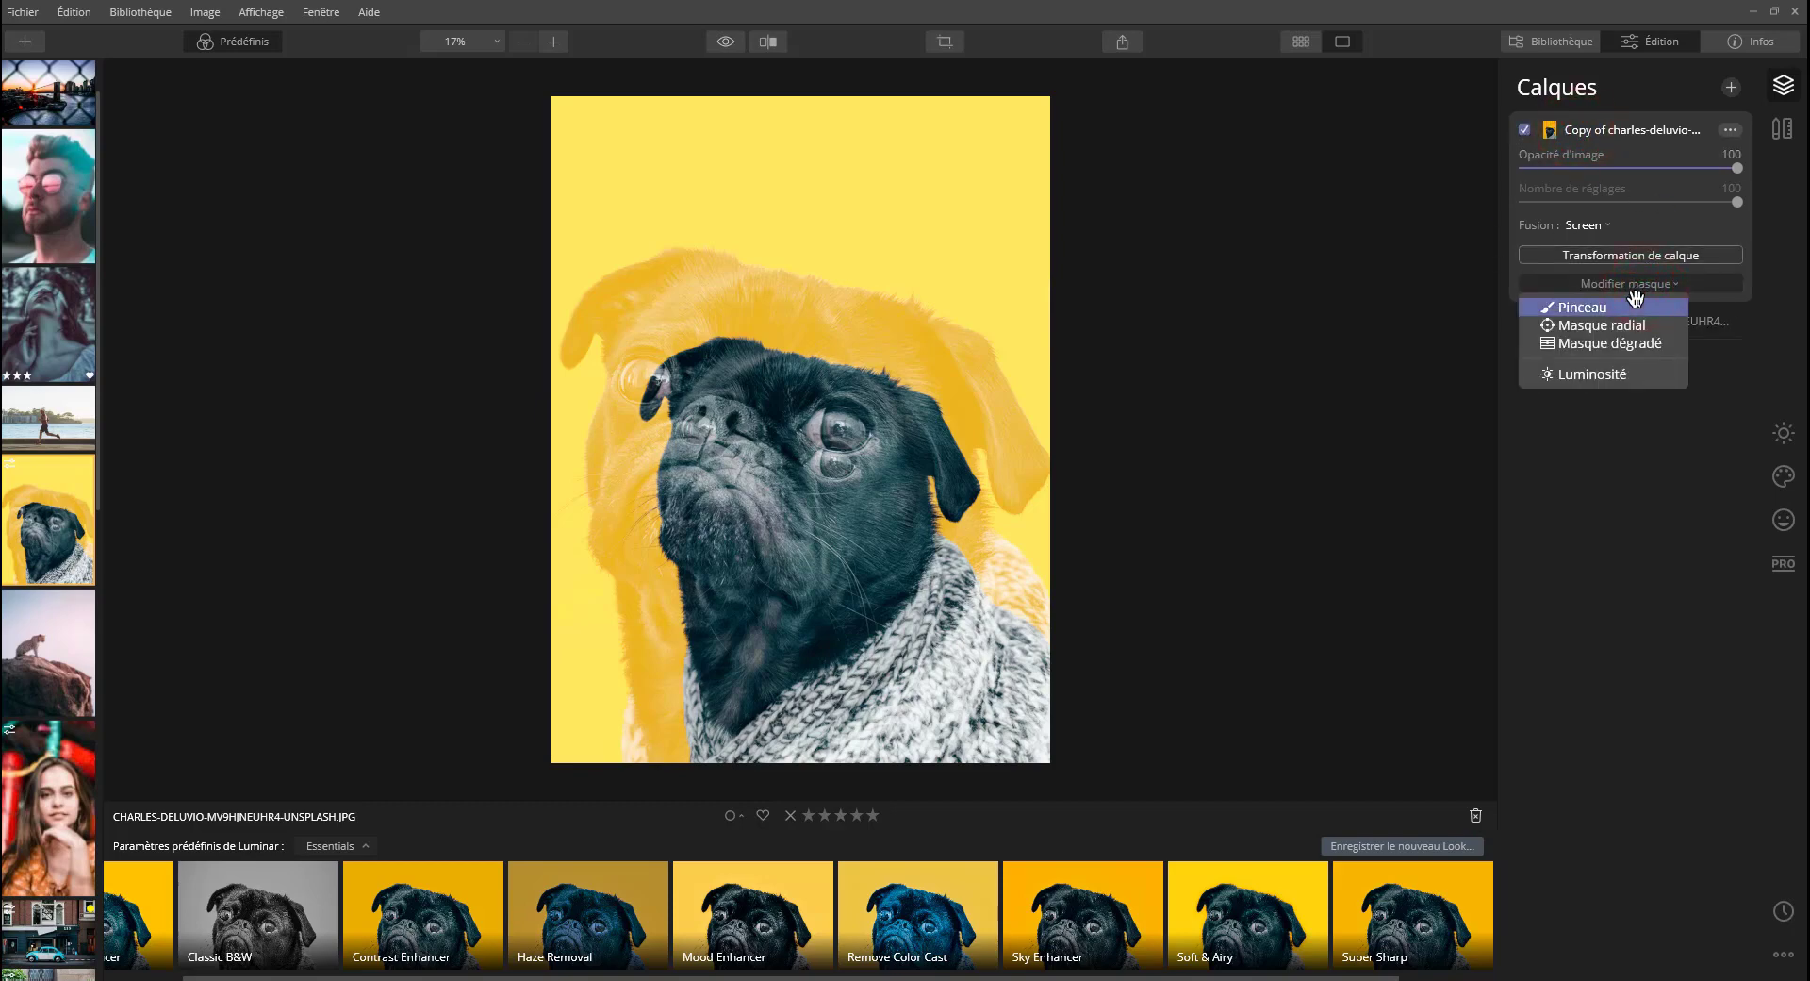
click(1588, 308)
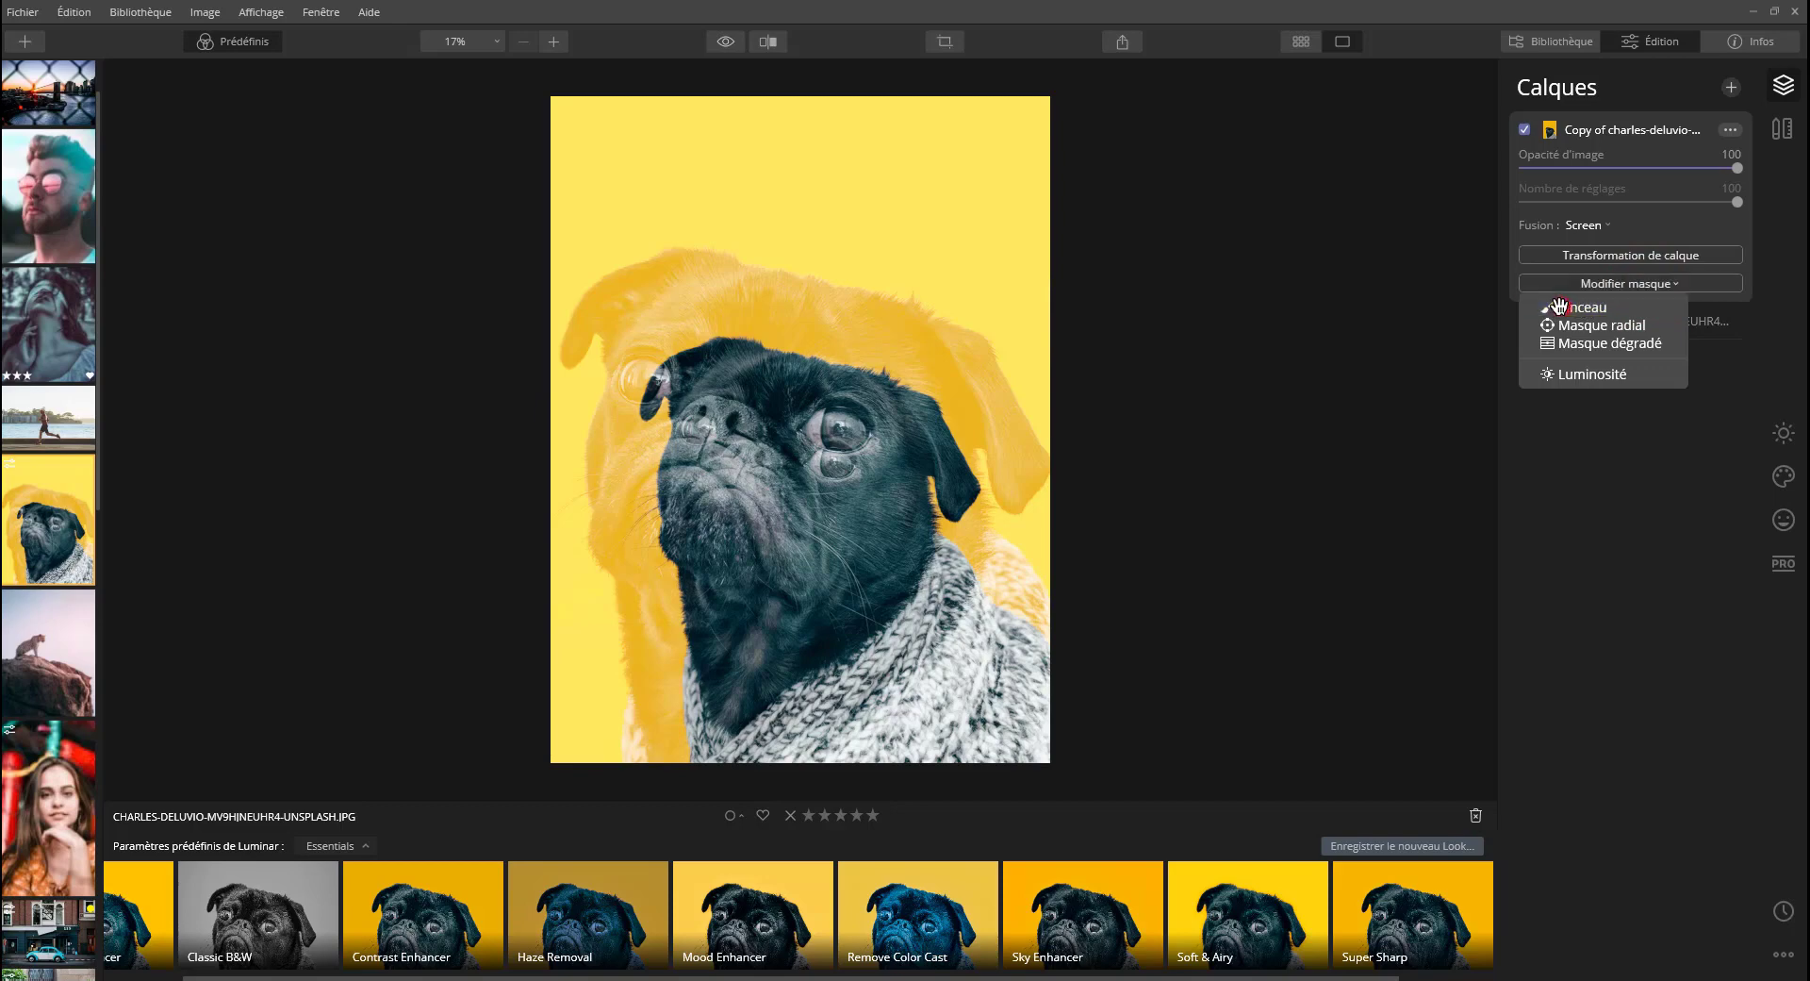
drag(822, 460, 824, 458)
Set the mask brush's opacity to 100% and fill the copied layer's whole mask.
click(644, 74)
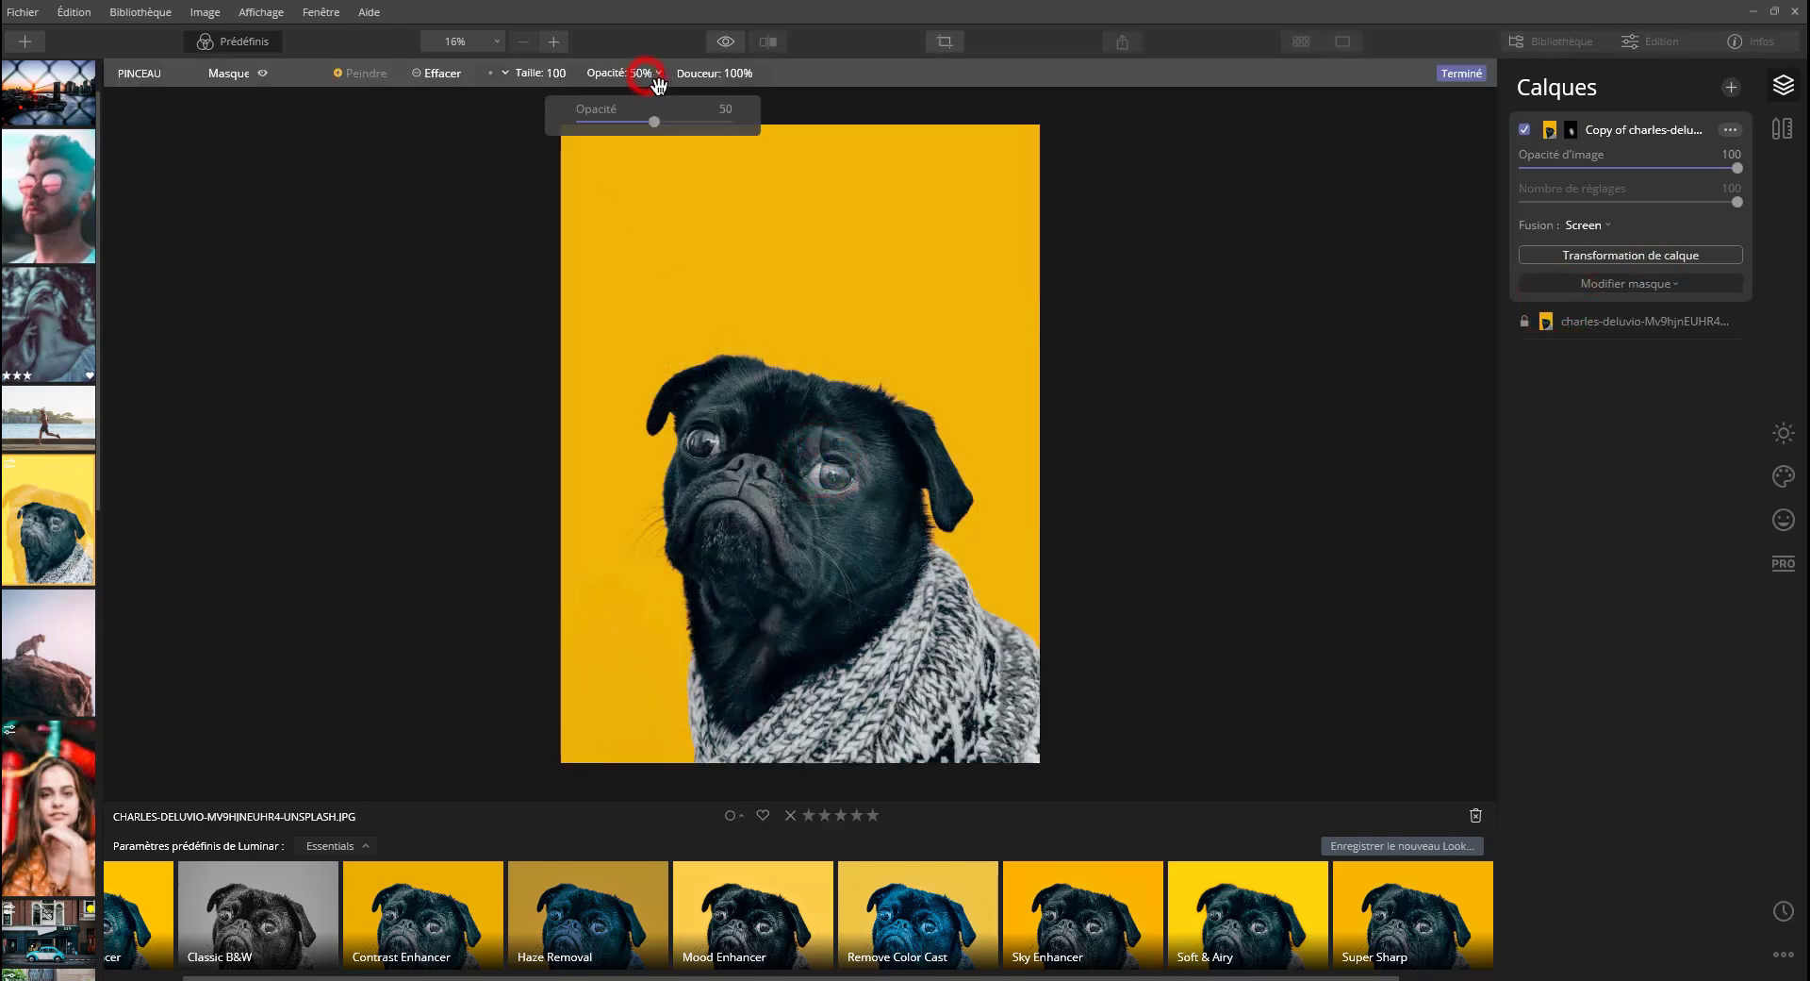
click(663, 121)
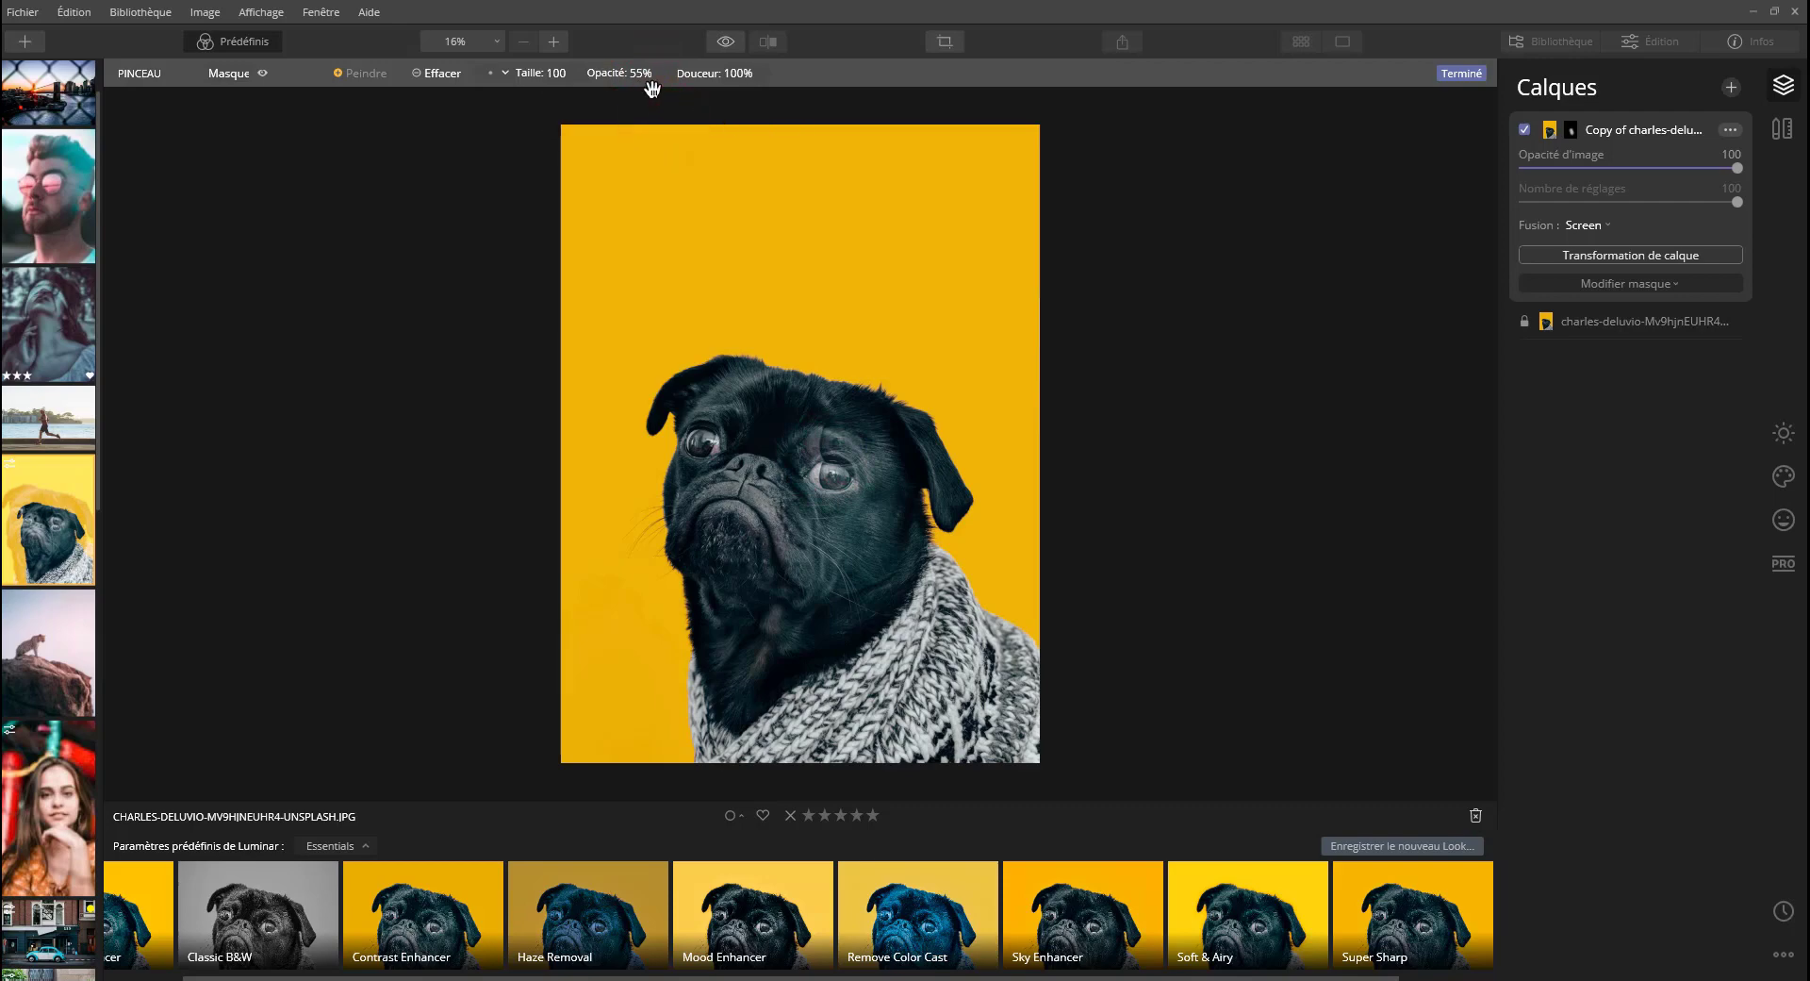
click(648, 73)
click(668, 116)
drag(670, 115, 729, 114)
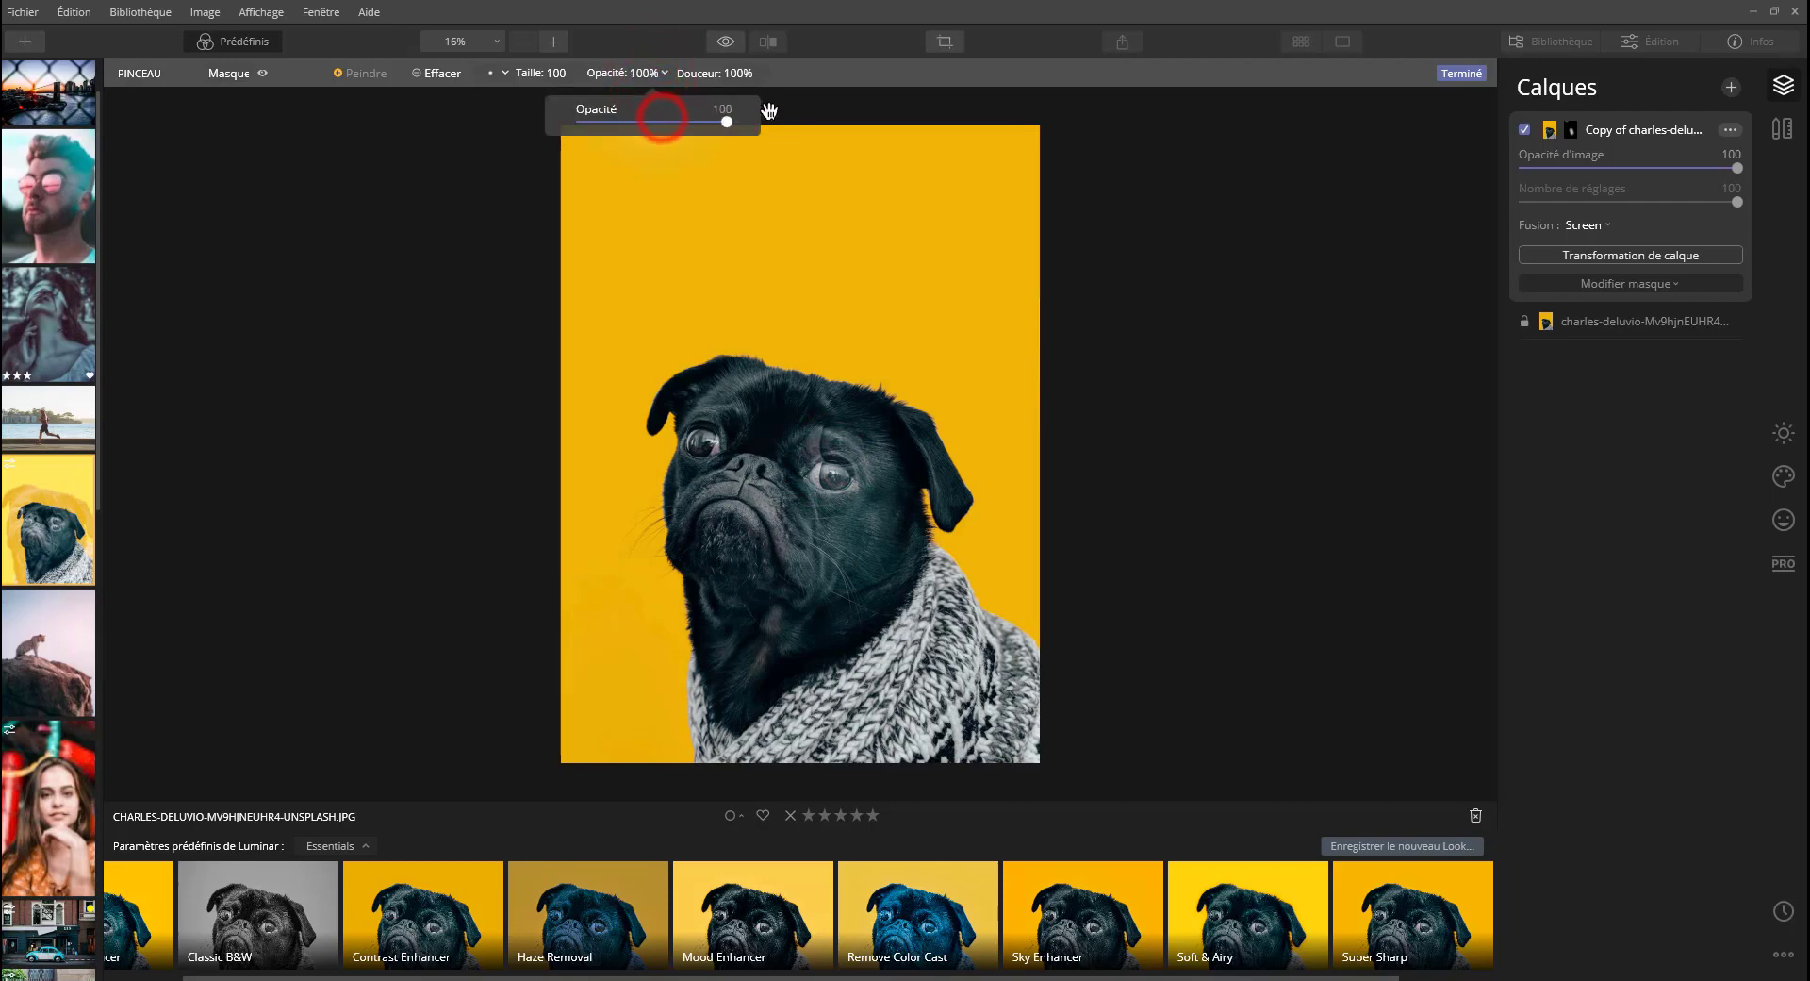
click(236, 74)
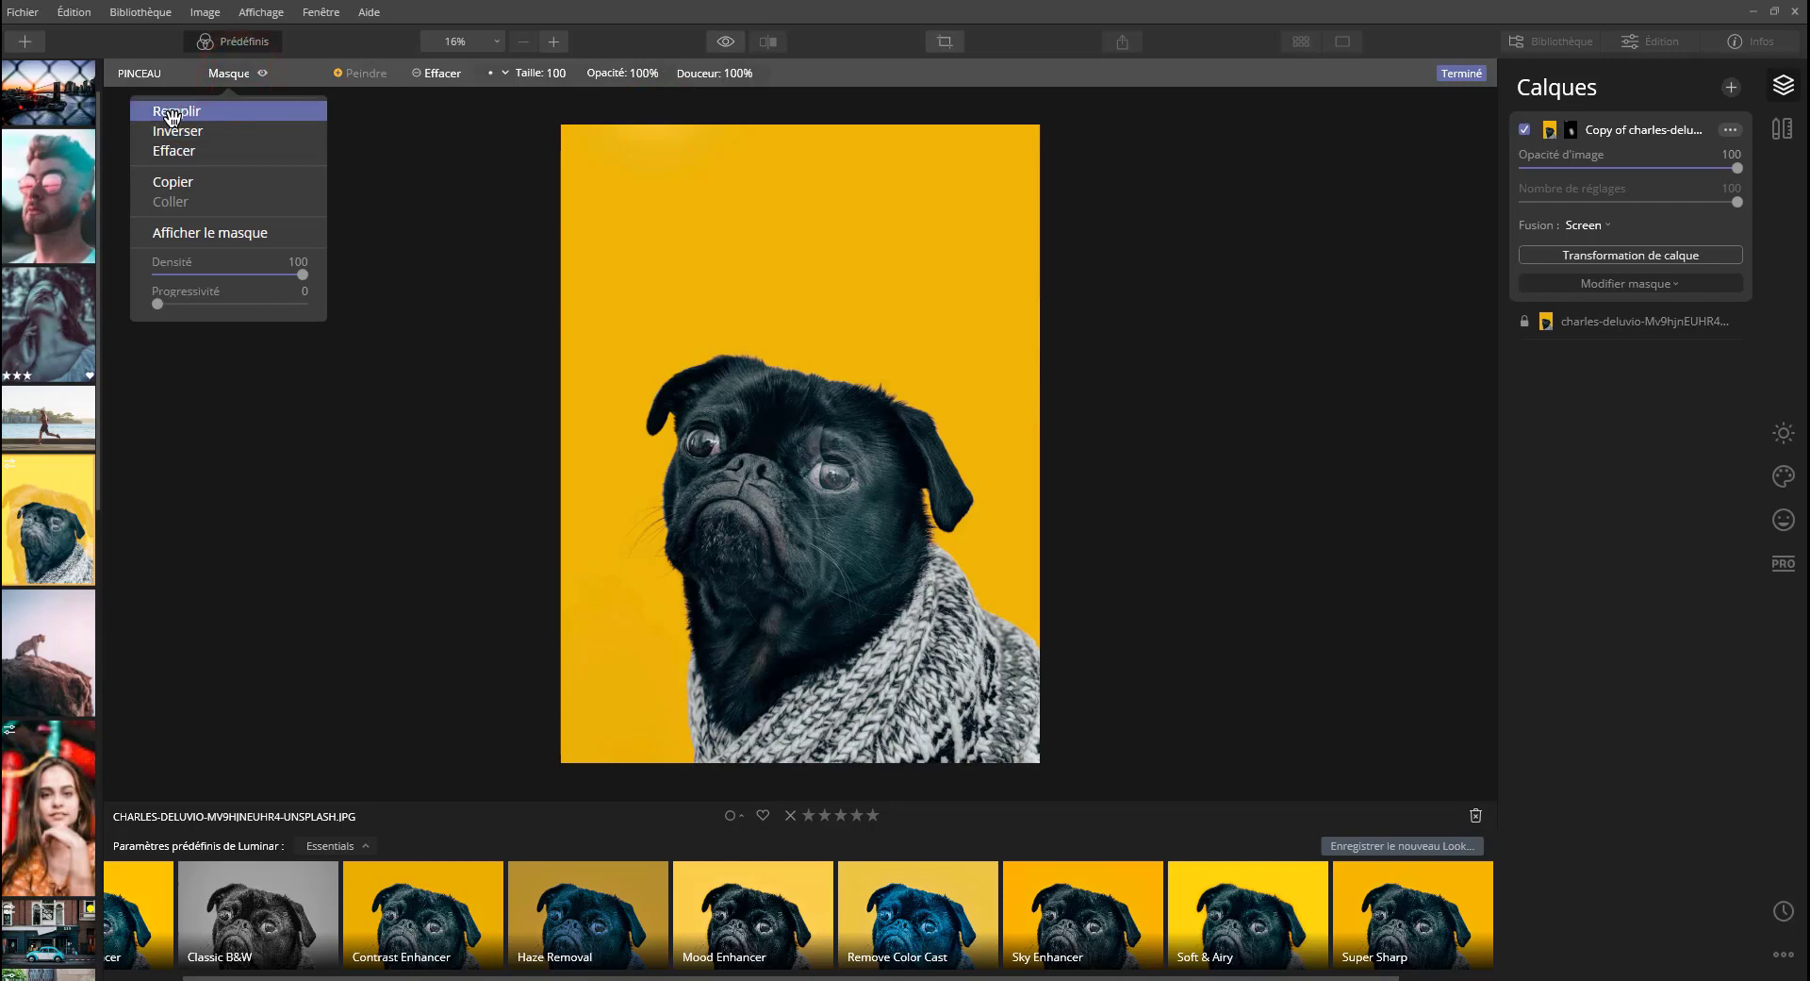
click(172, 113)
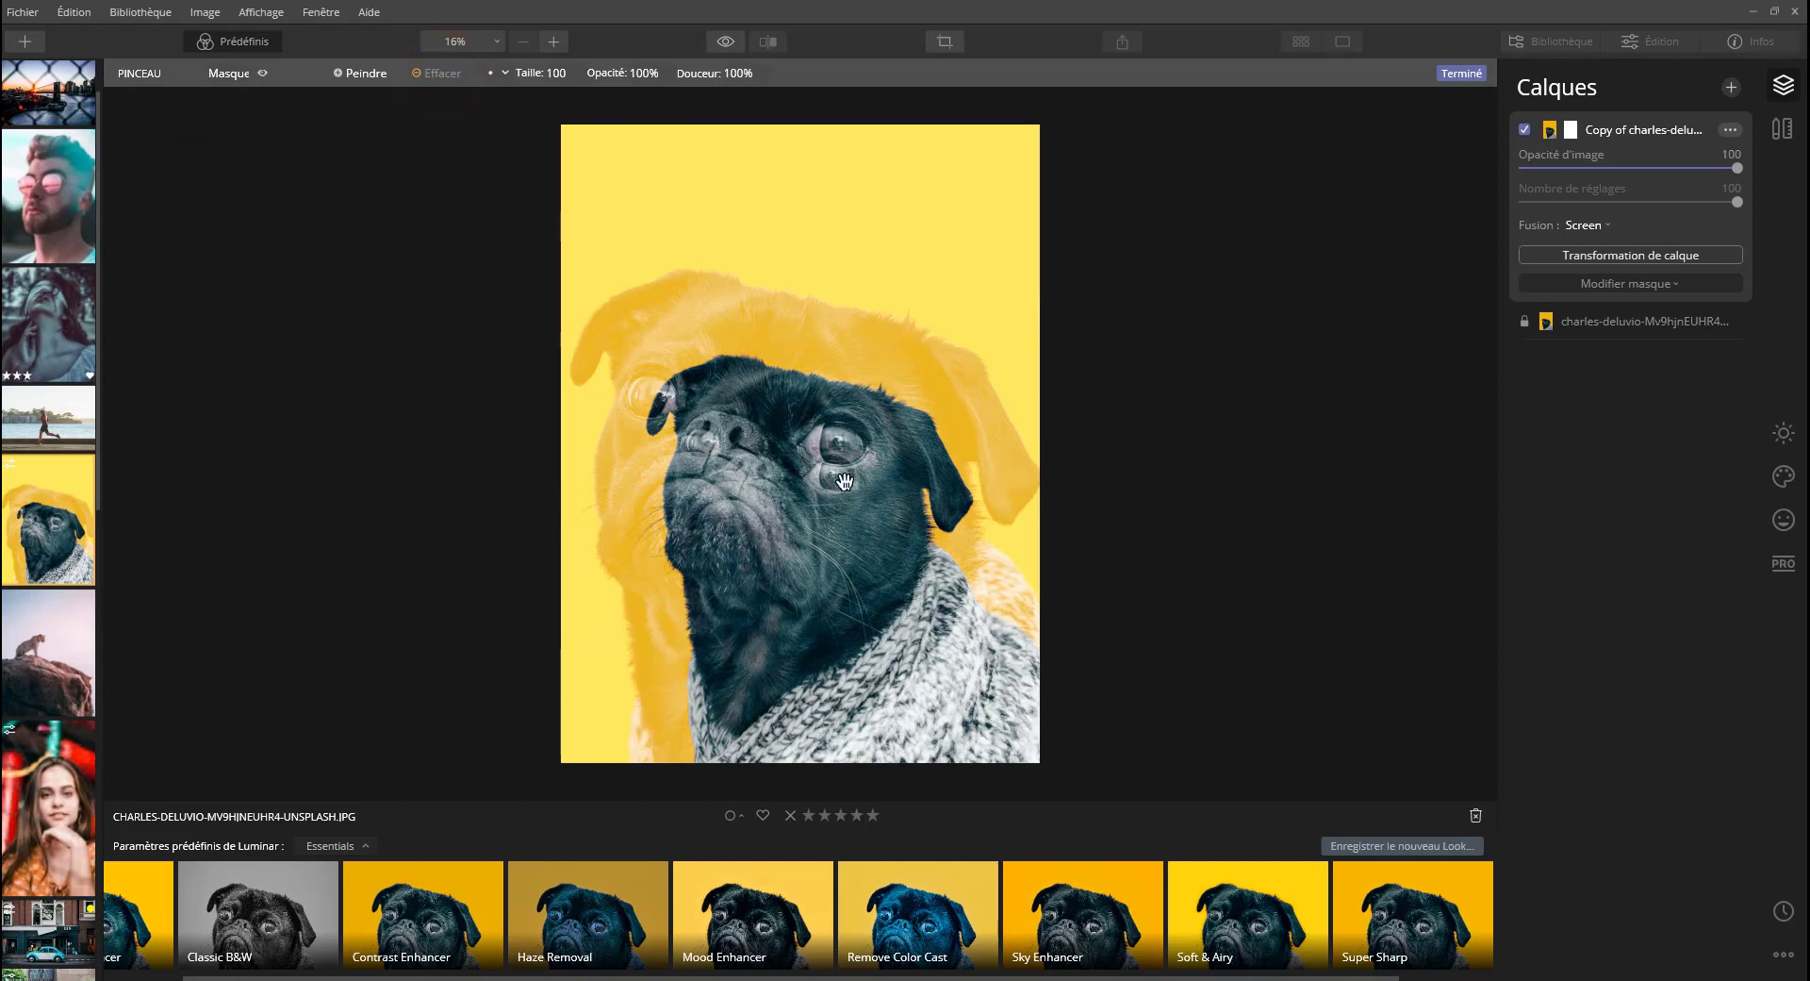
Erase the copied layer's mask over the dog's face, and refine the head, ear and sweater areas with a brush size of 40.
mouse_move(846, 482)
mouse_down()
mouse_move(888, 636)
mouse_move(959, 733)
mouse_move(985, 612)
mouse_move(1013, 716)
mouse_move(783, 688)
mouse_move(754, 464)
mouse_move(750, 660)
mouse_move(702, 565)
mouse_move(712, 403)
mouse_move(811, 425)
mouse_move(849, 467)
mouse_move(881, 433)
mouse_move(896, 462)
mouse_move(788, 435)
mouse_up()
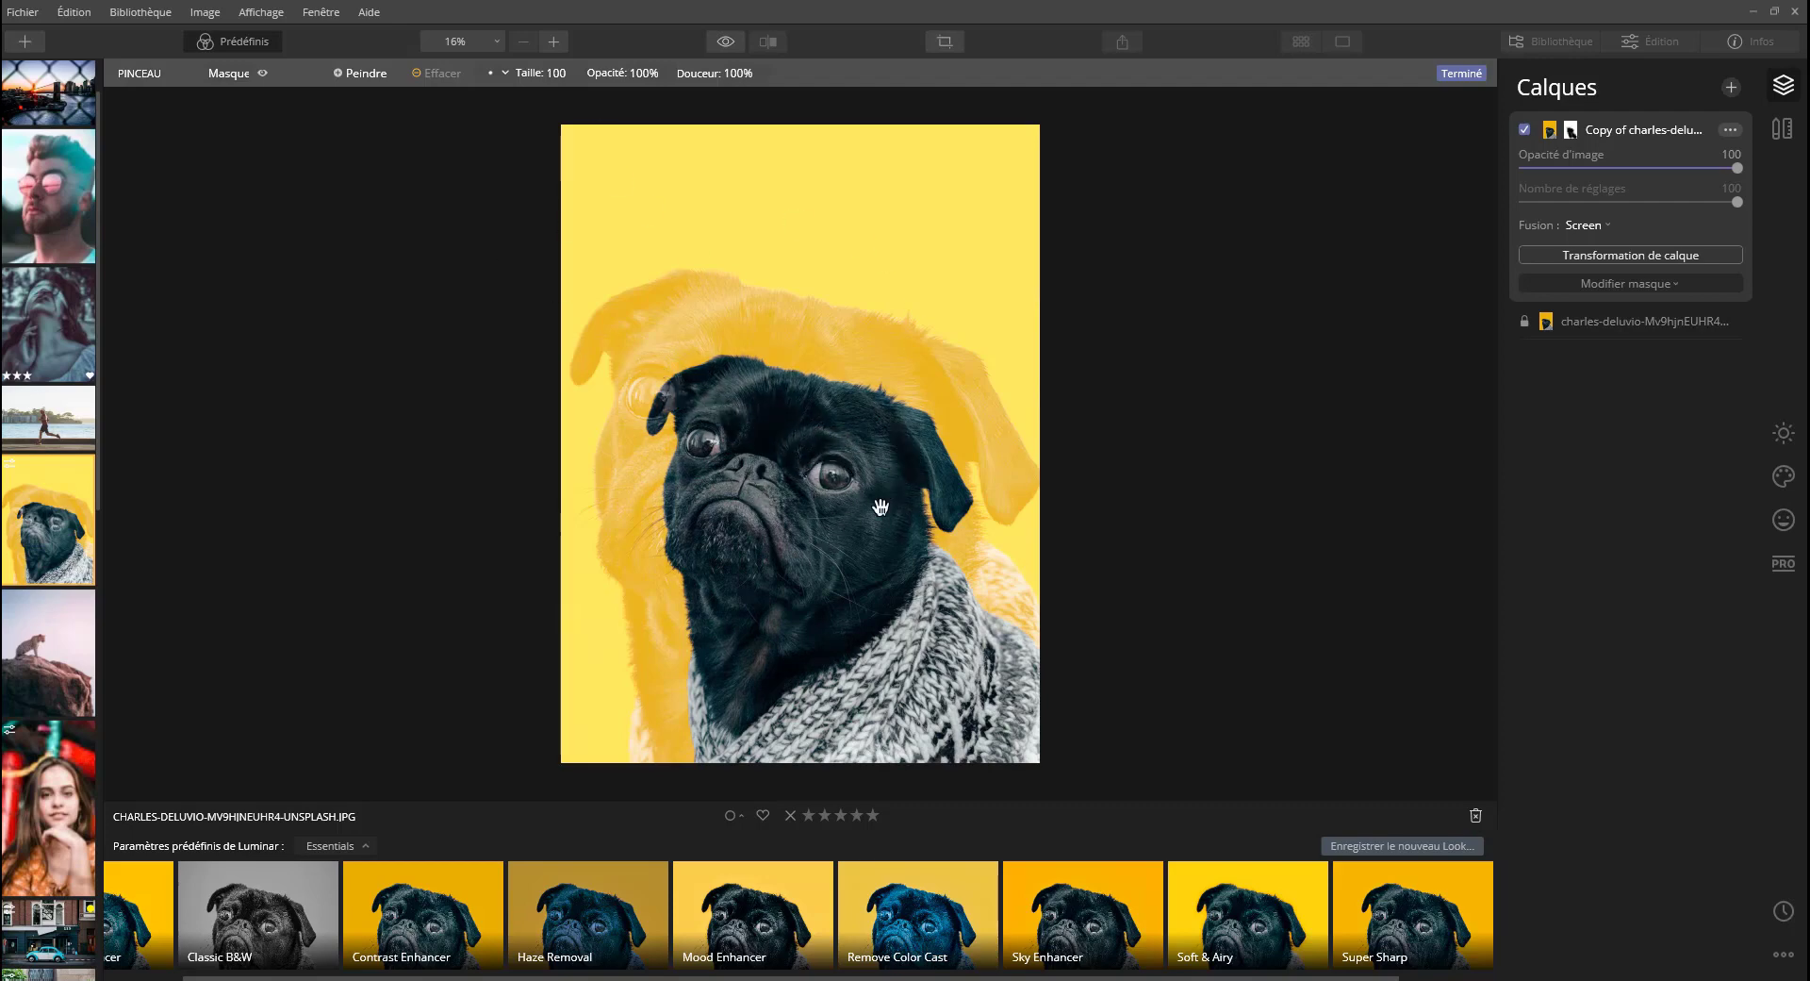
right_click(900, 536)
drag(862, 604, 832, 613)
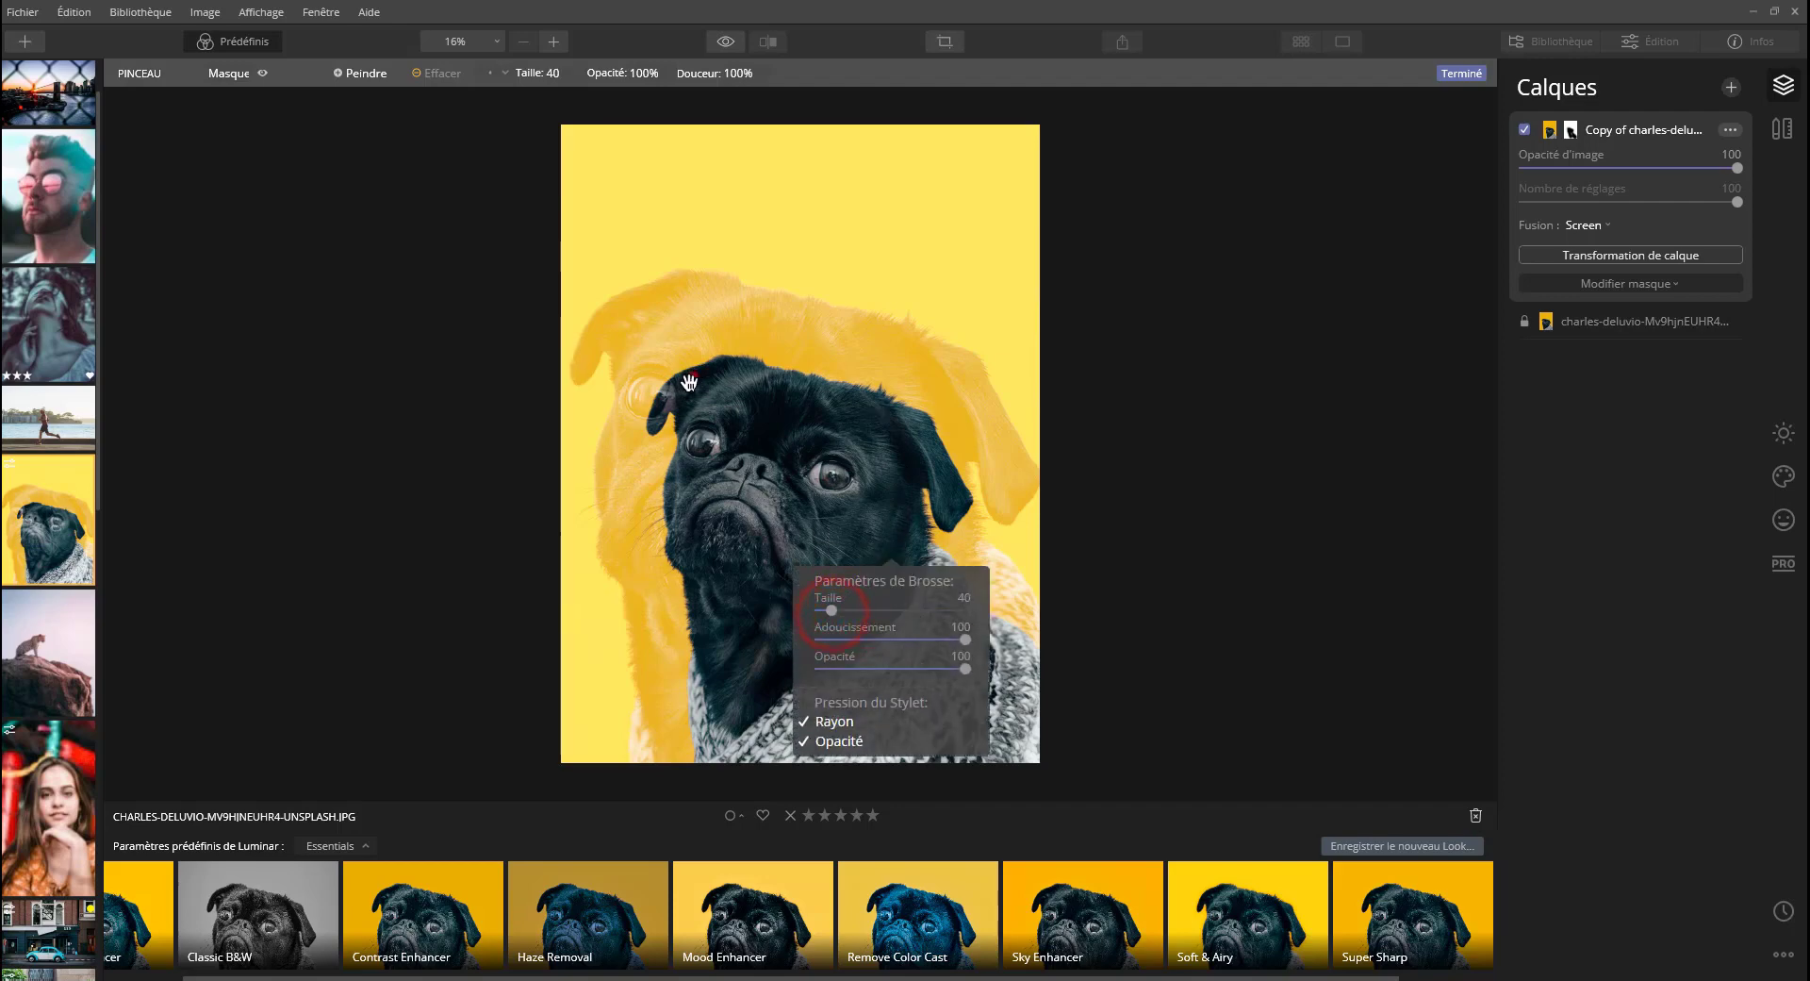
drag(689, 382, 688, 375)
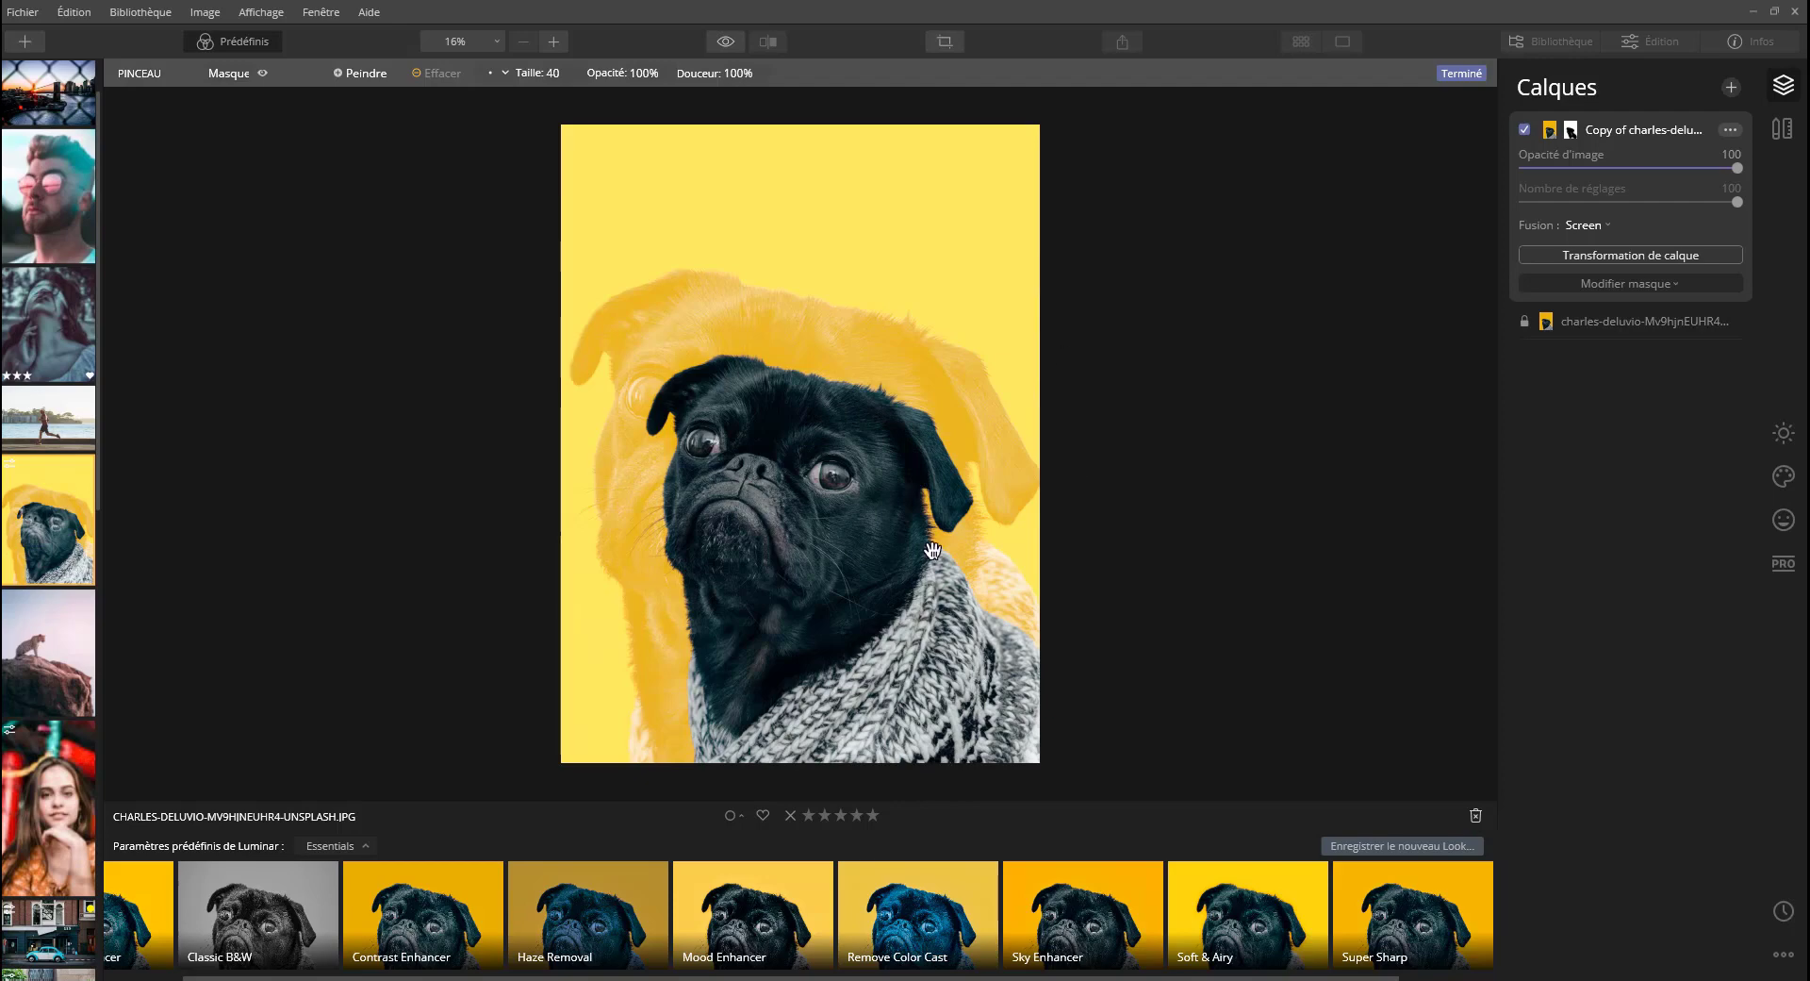
drag(942, 472, 957, 473)
drag(926, 600, 971, 650)
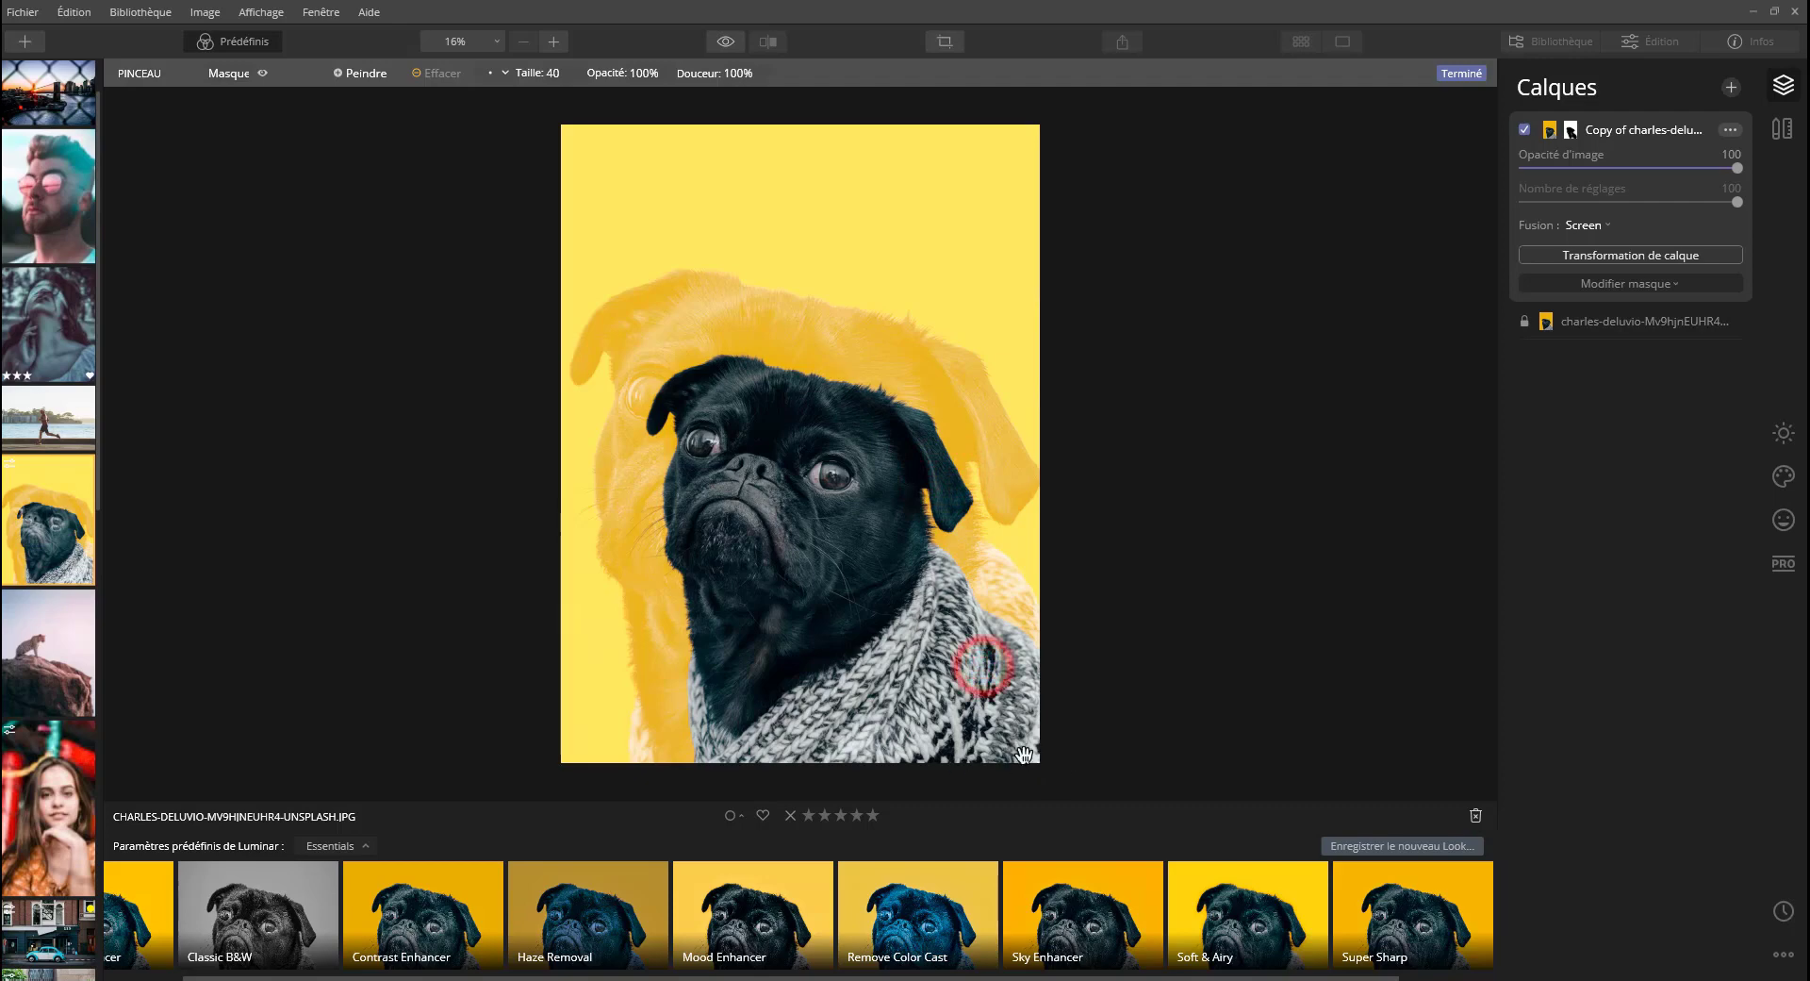
click(1047, 680)
drag(820, 493, 712, 539)
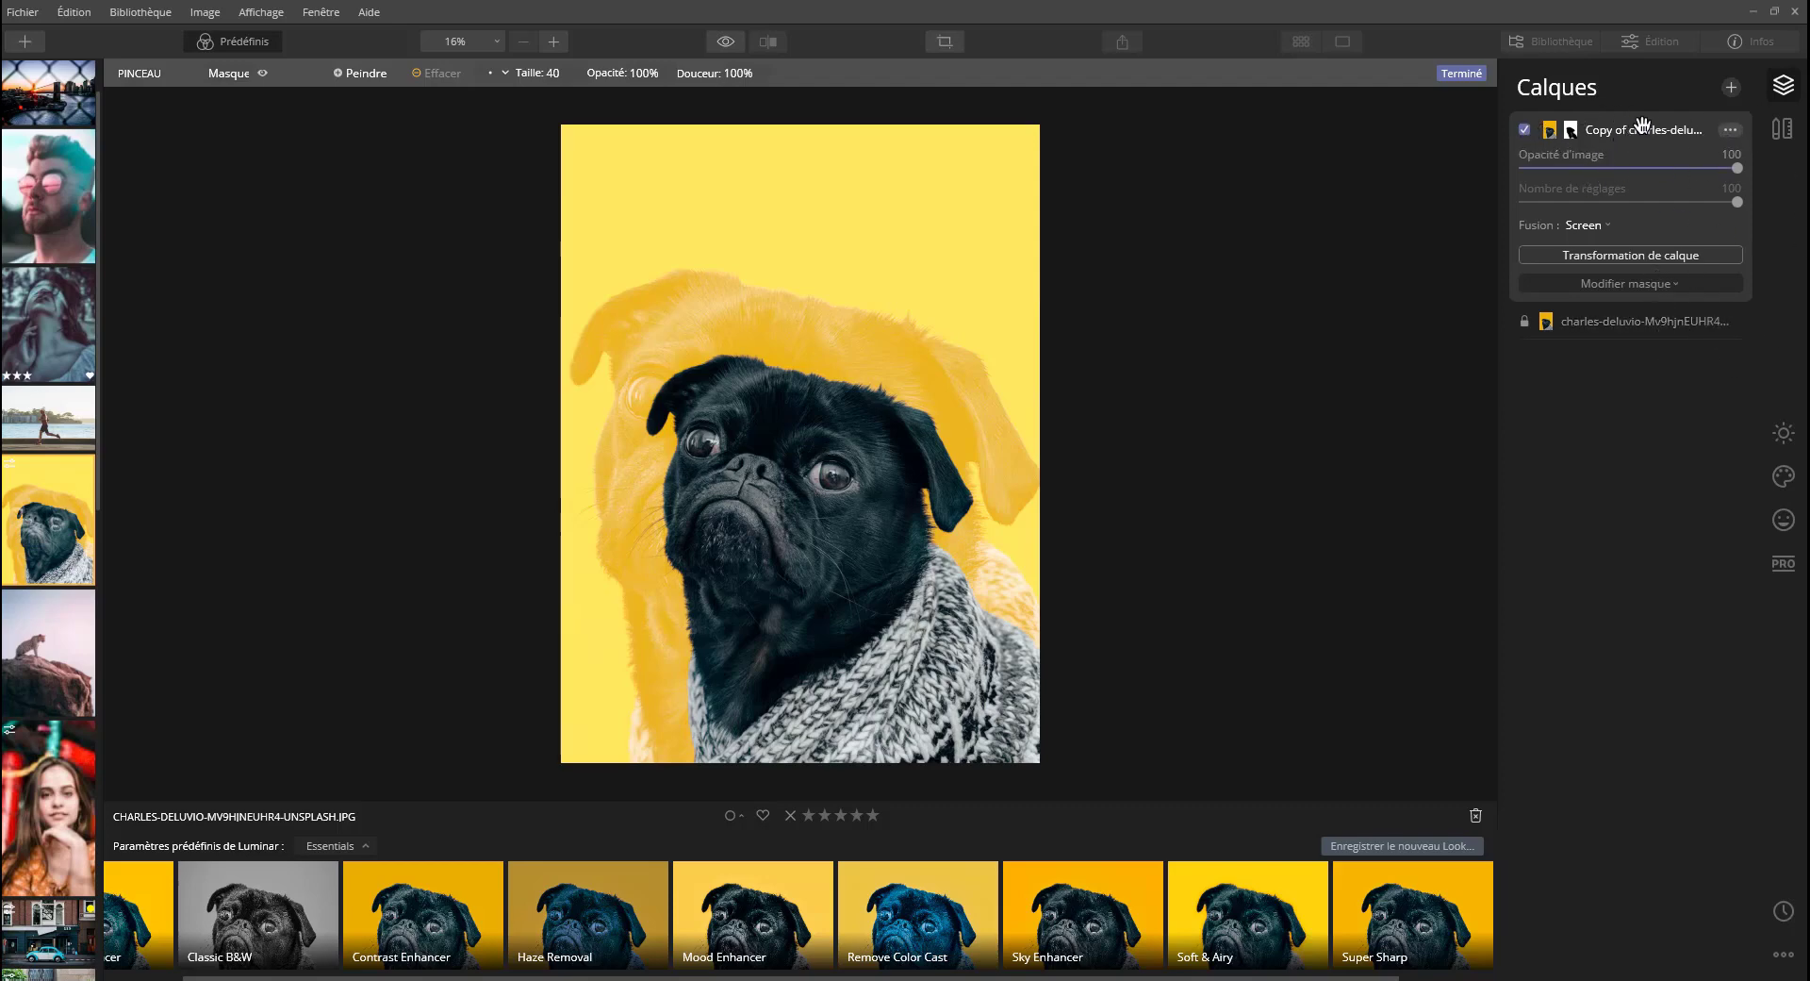
Add the photo of the leopard on a rock as a new image layer.
click(1731, 94)
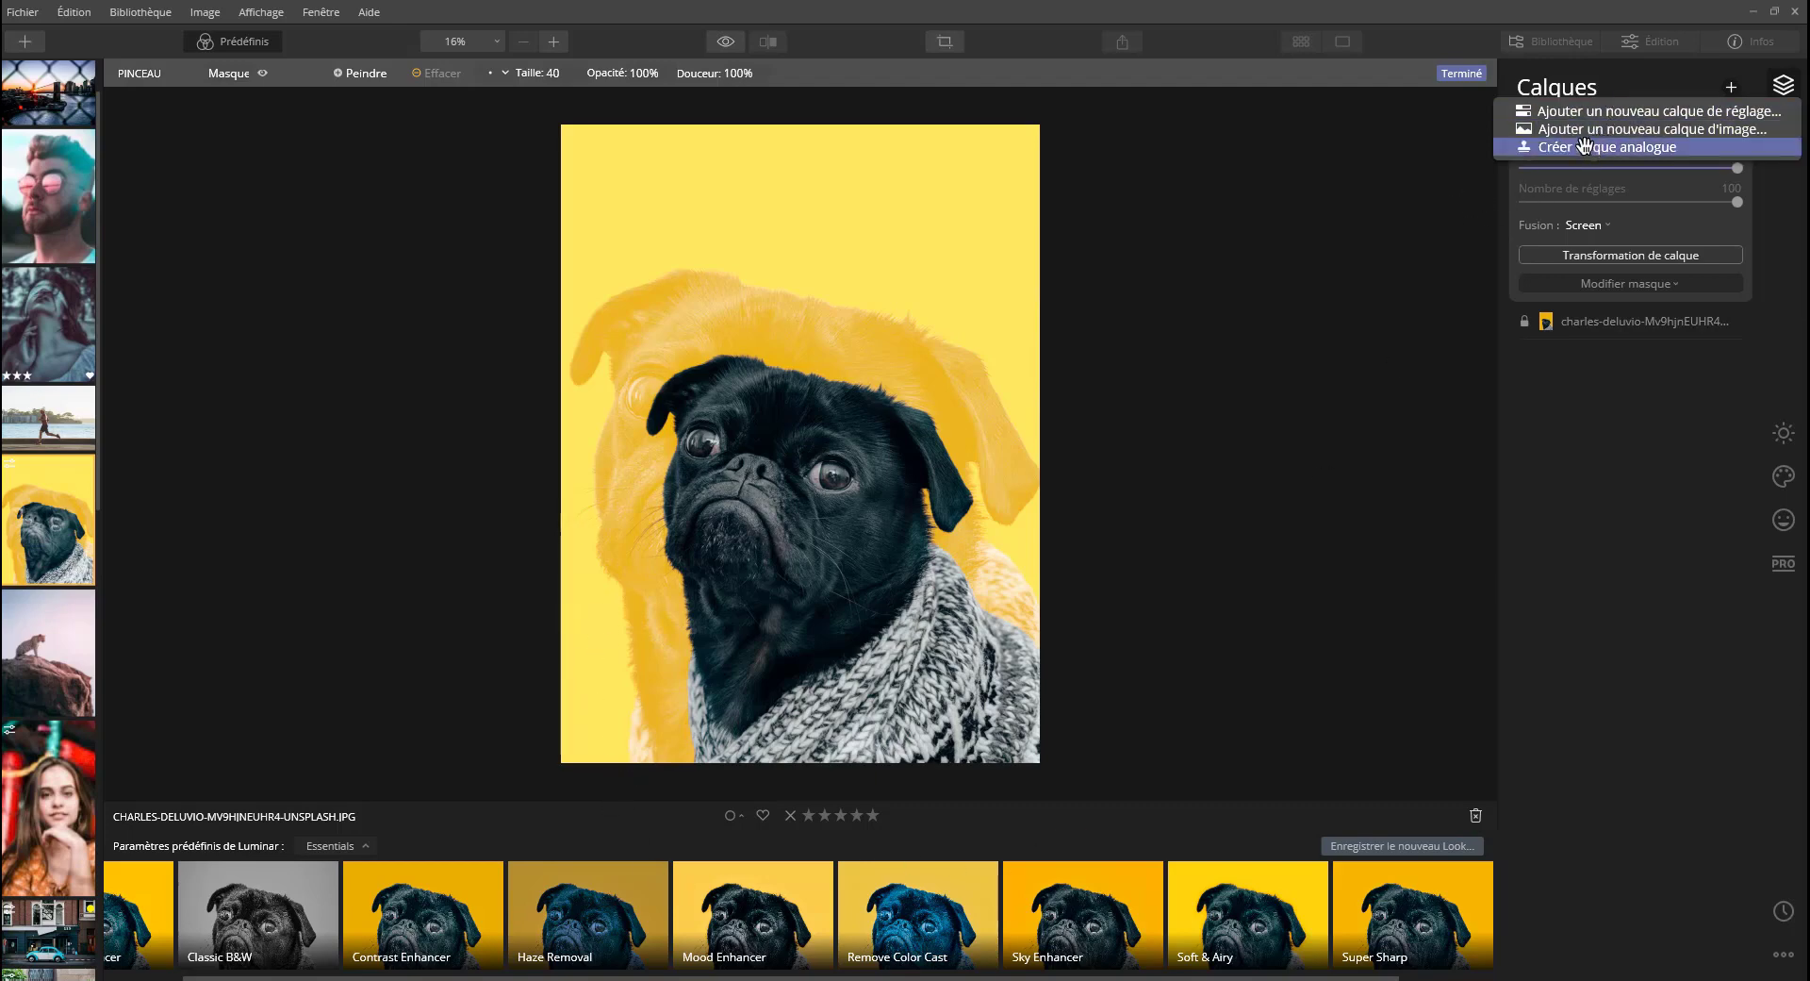
click(1615, 128)
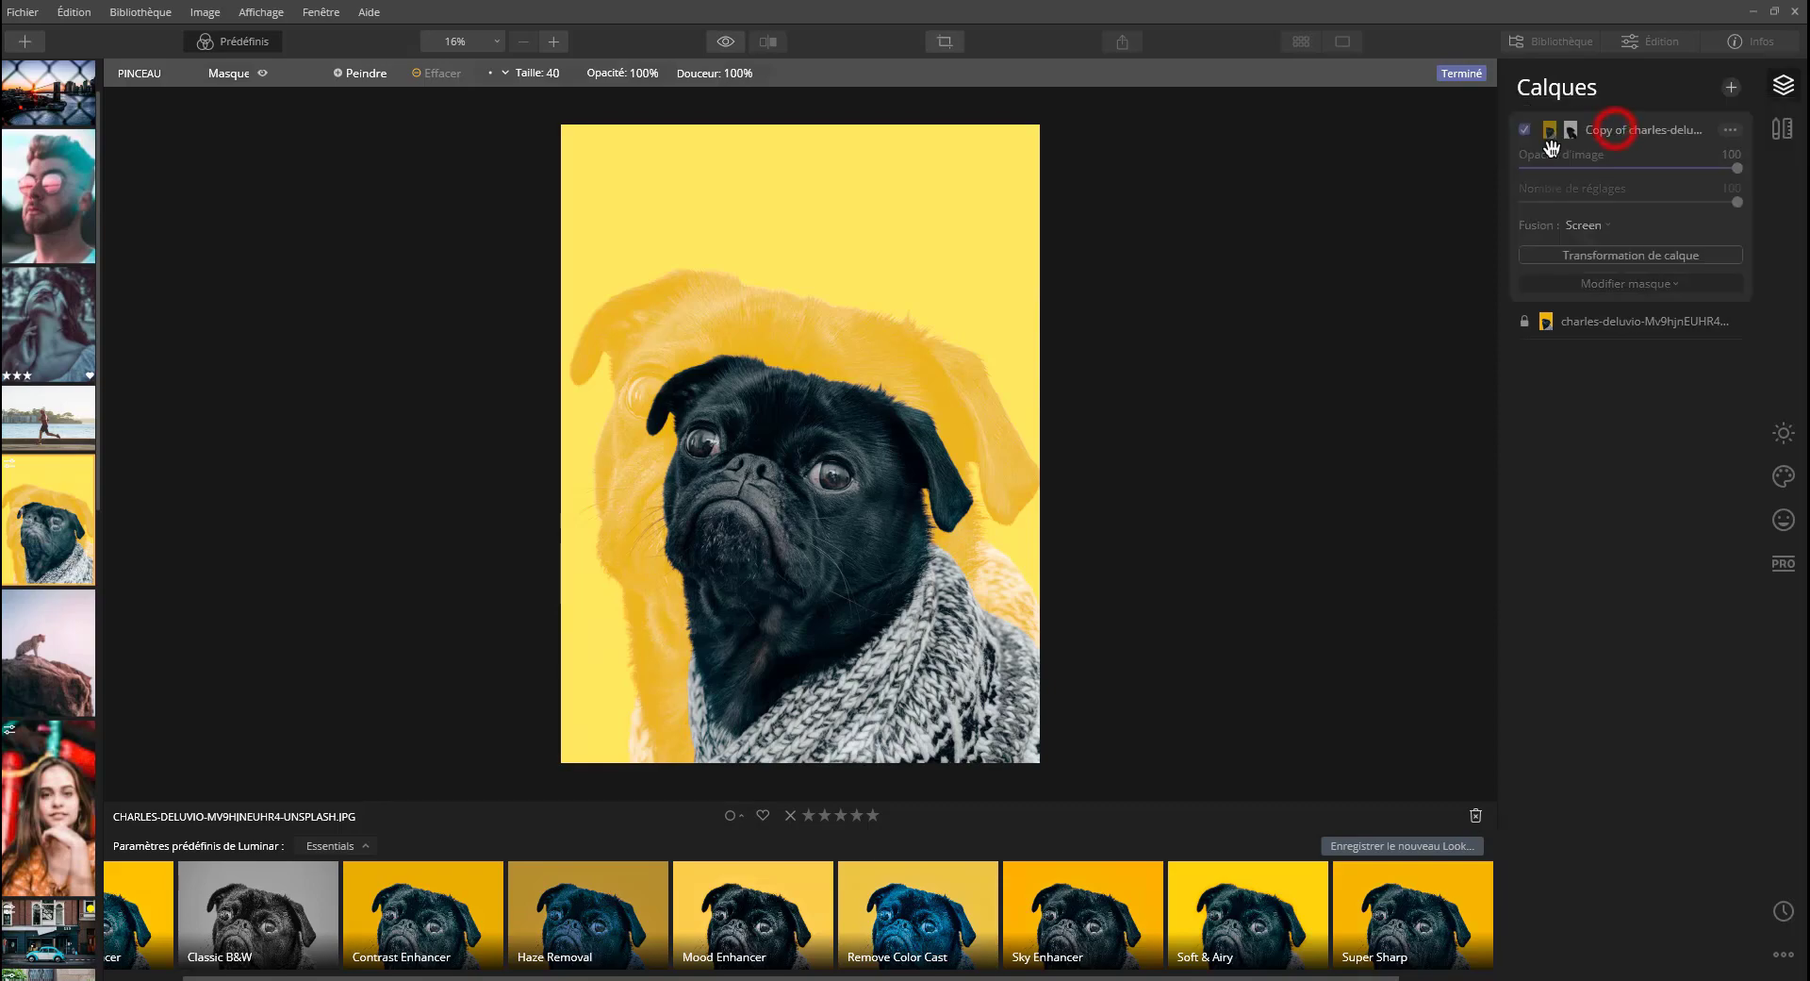
scroll(391, 273, down, 1)
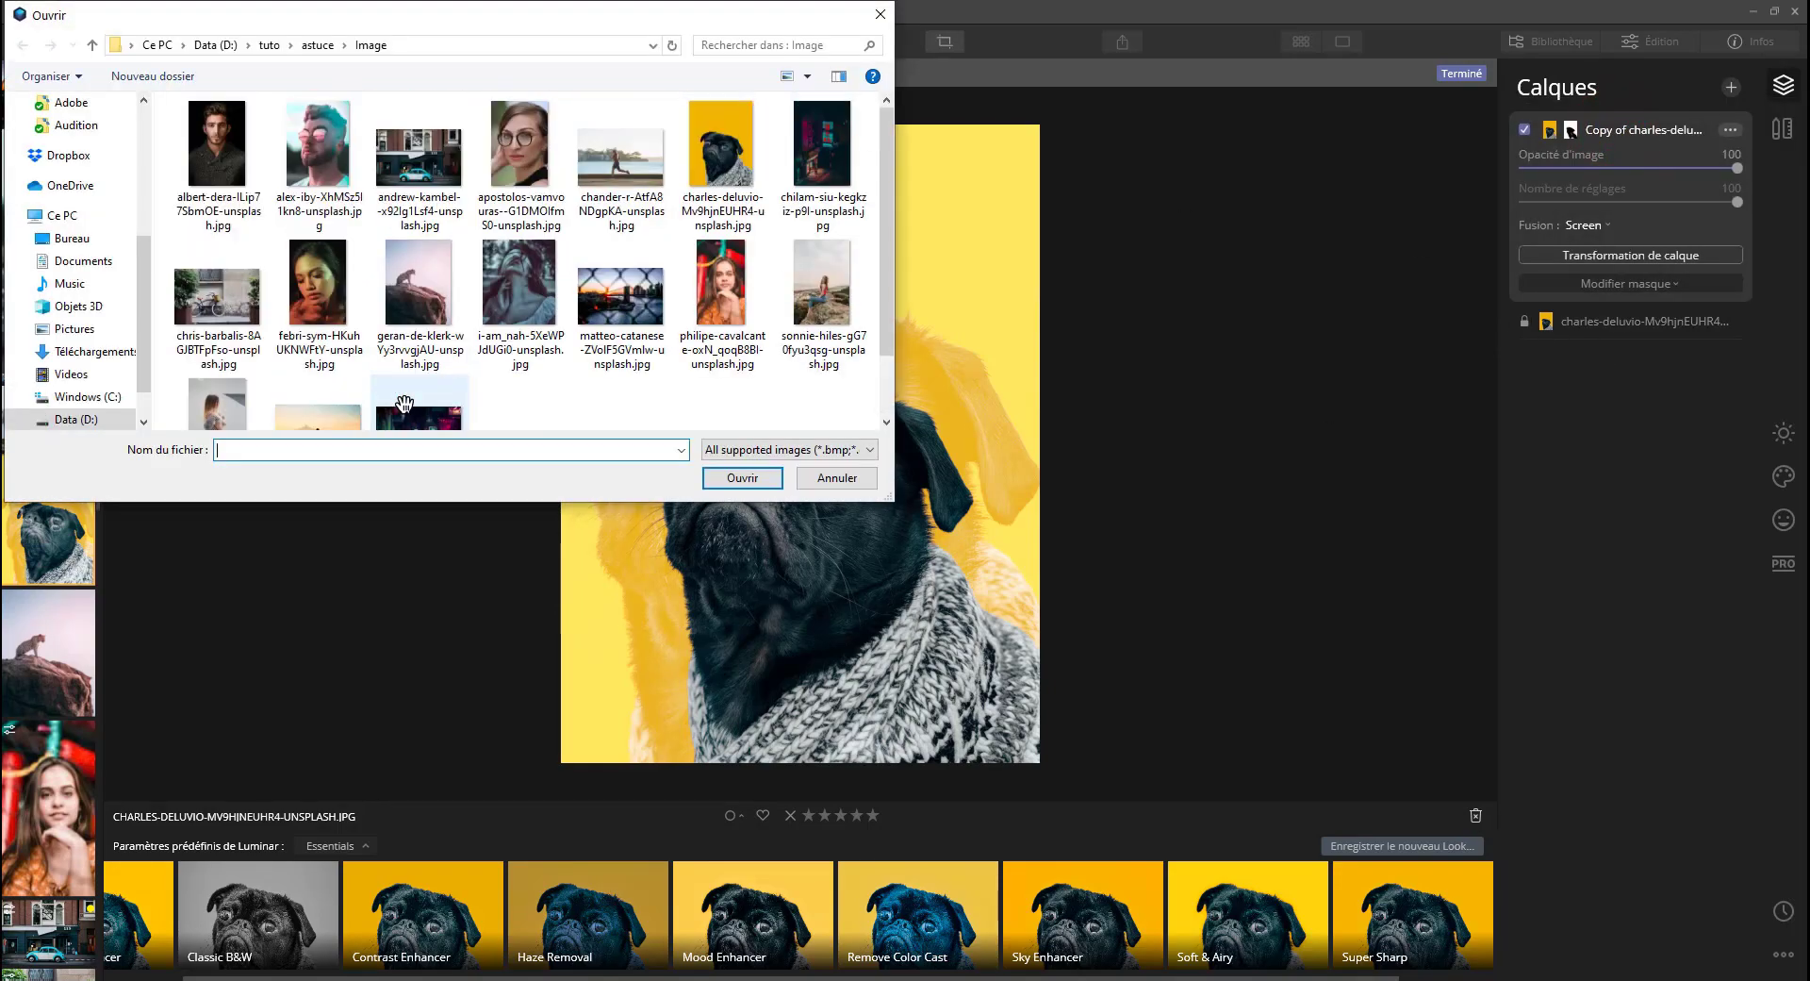
double_click(391, 273)
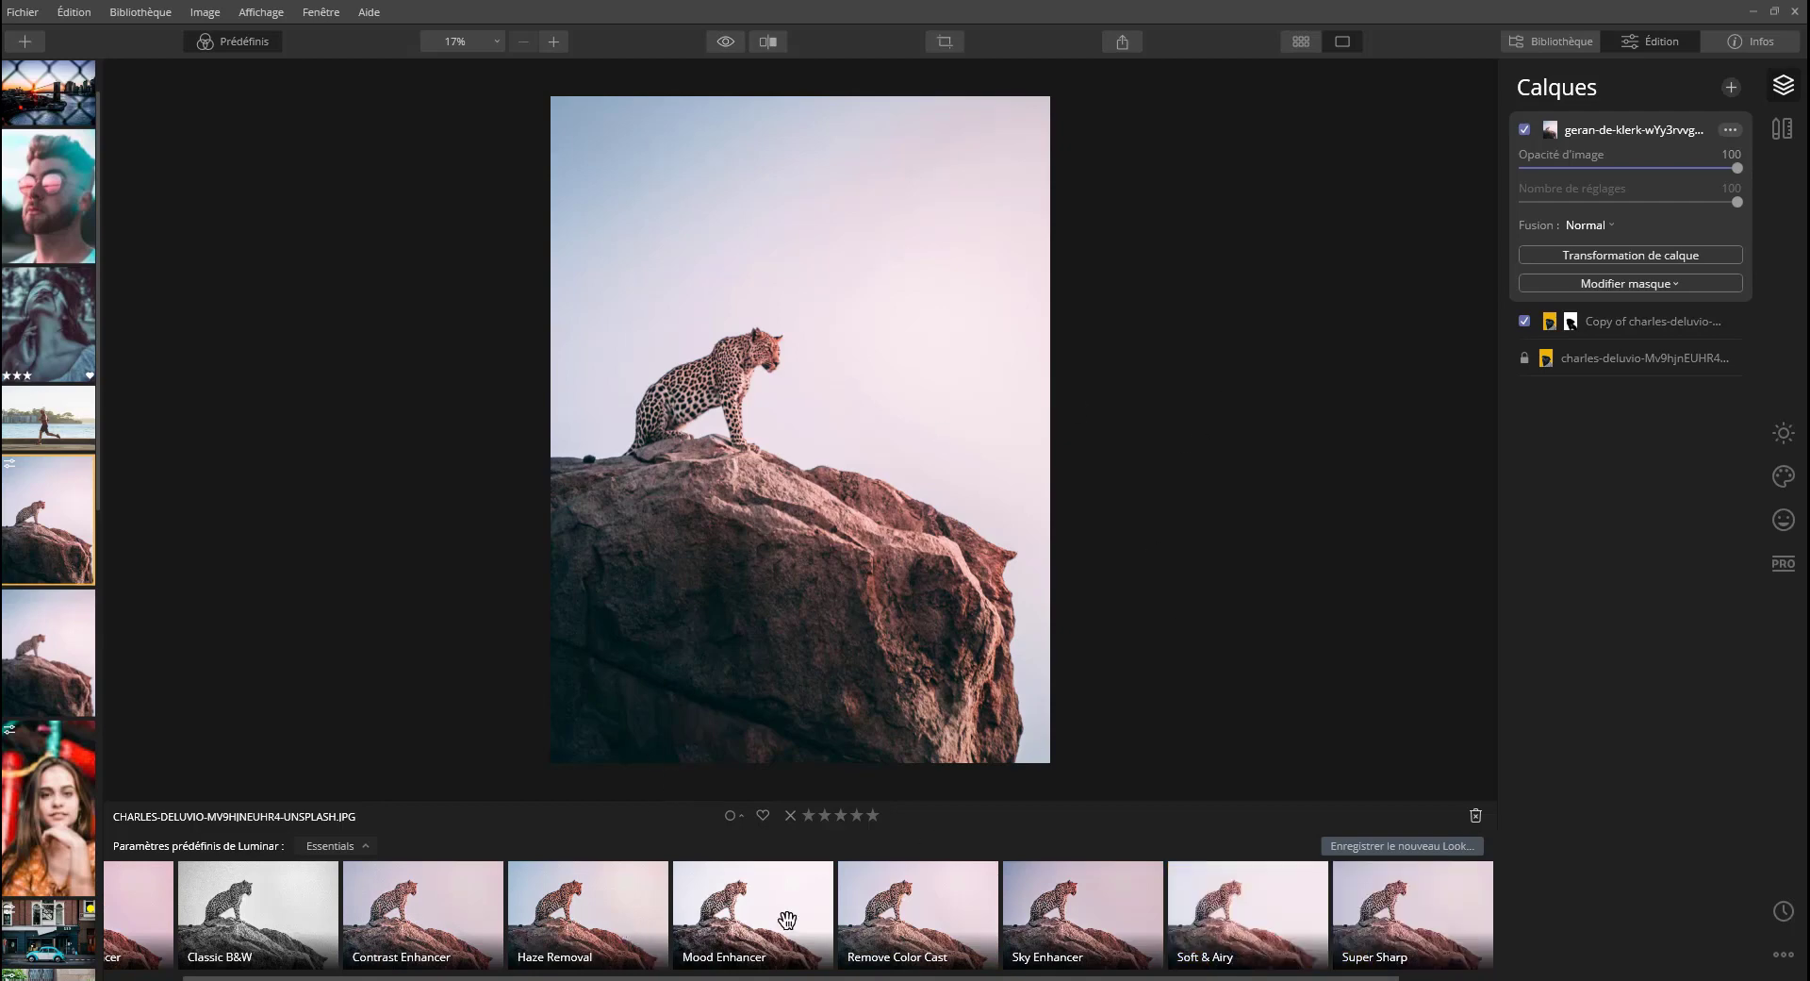
Draw a large radial mask around the leopard on the new layer and invert it to keep only the circled area.
click(1730, 129)
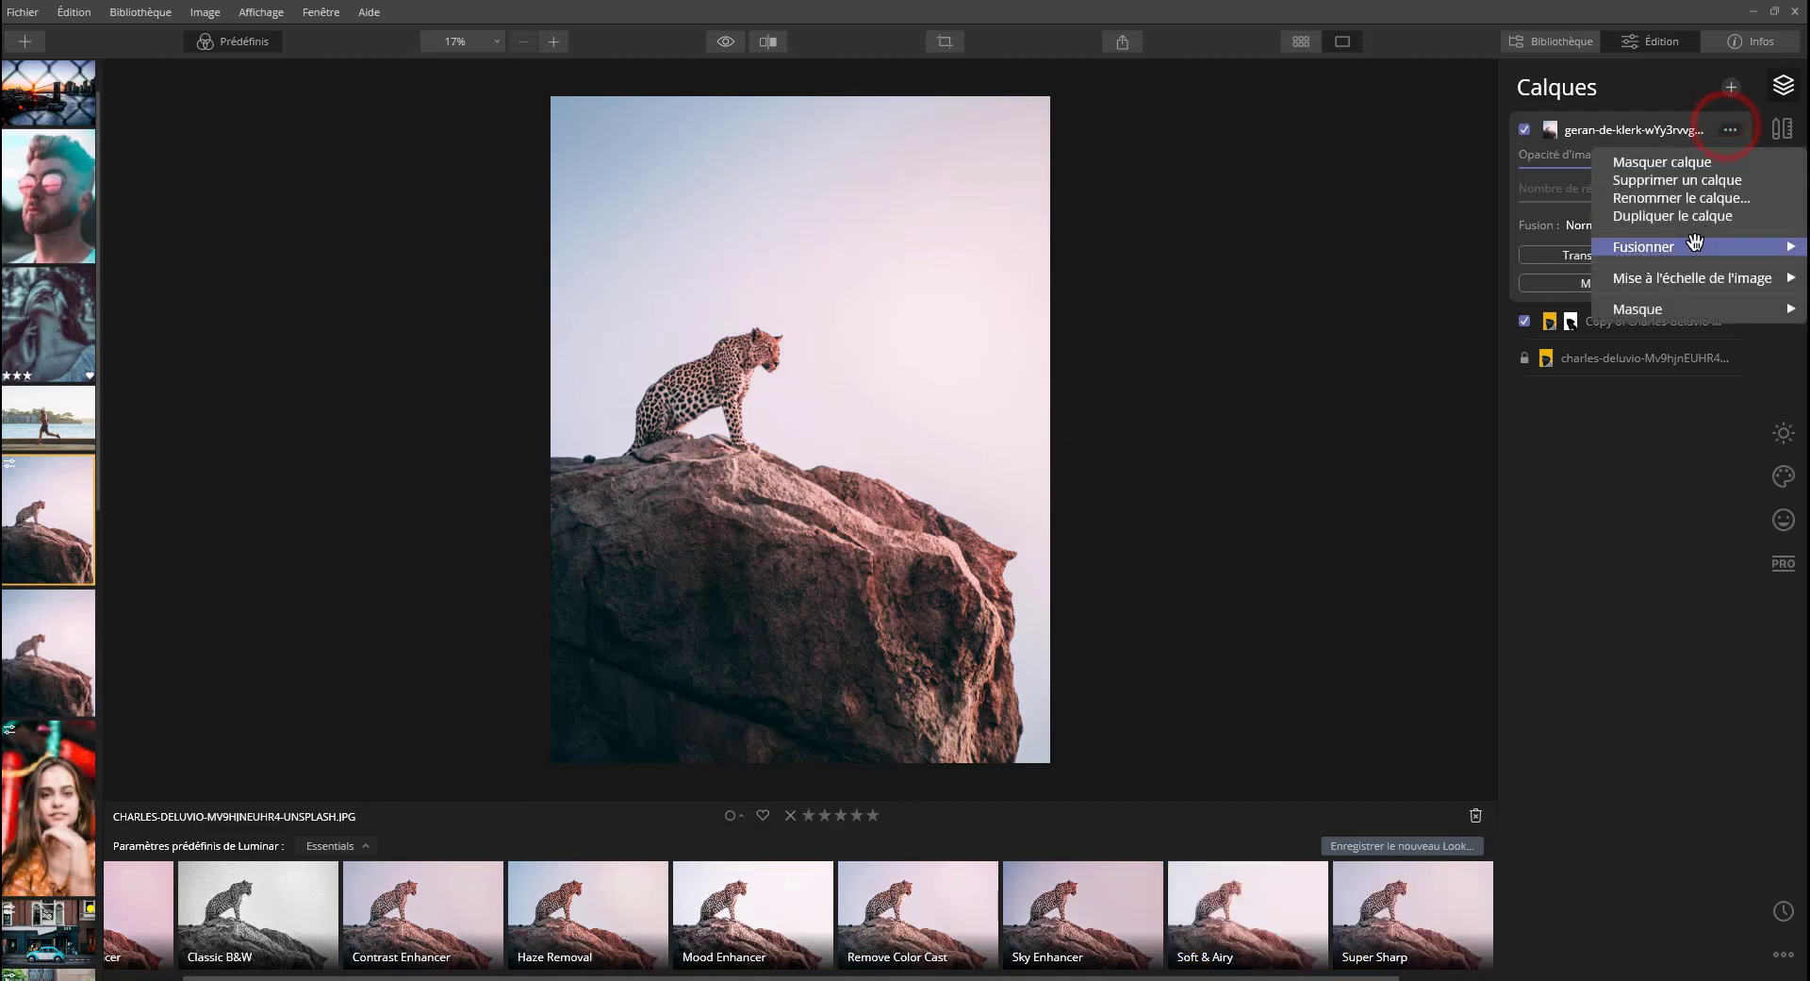
click(1544, 219)
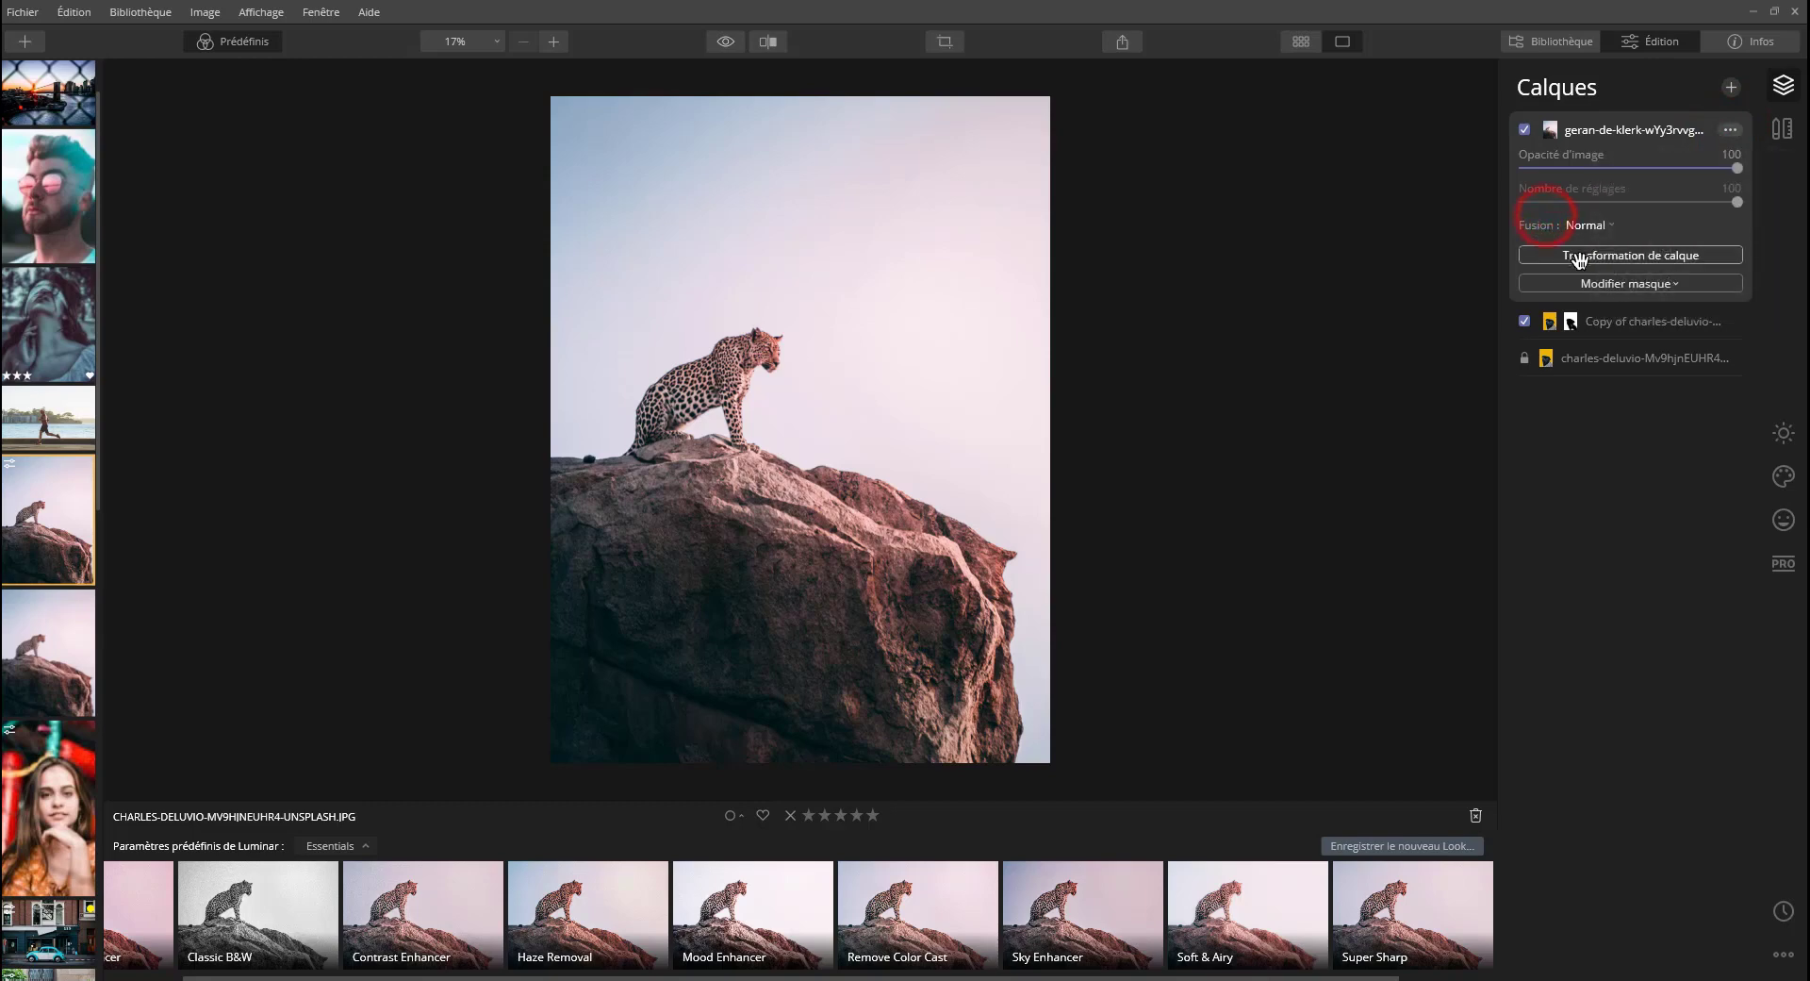
click(1585, 281)
click(1591, 324)
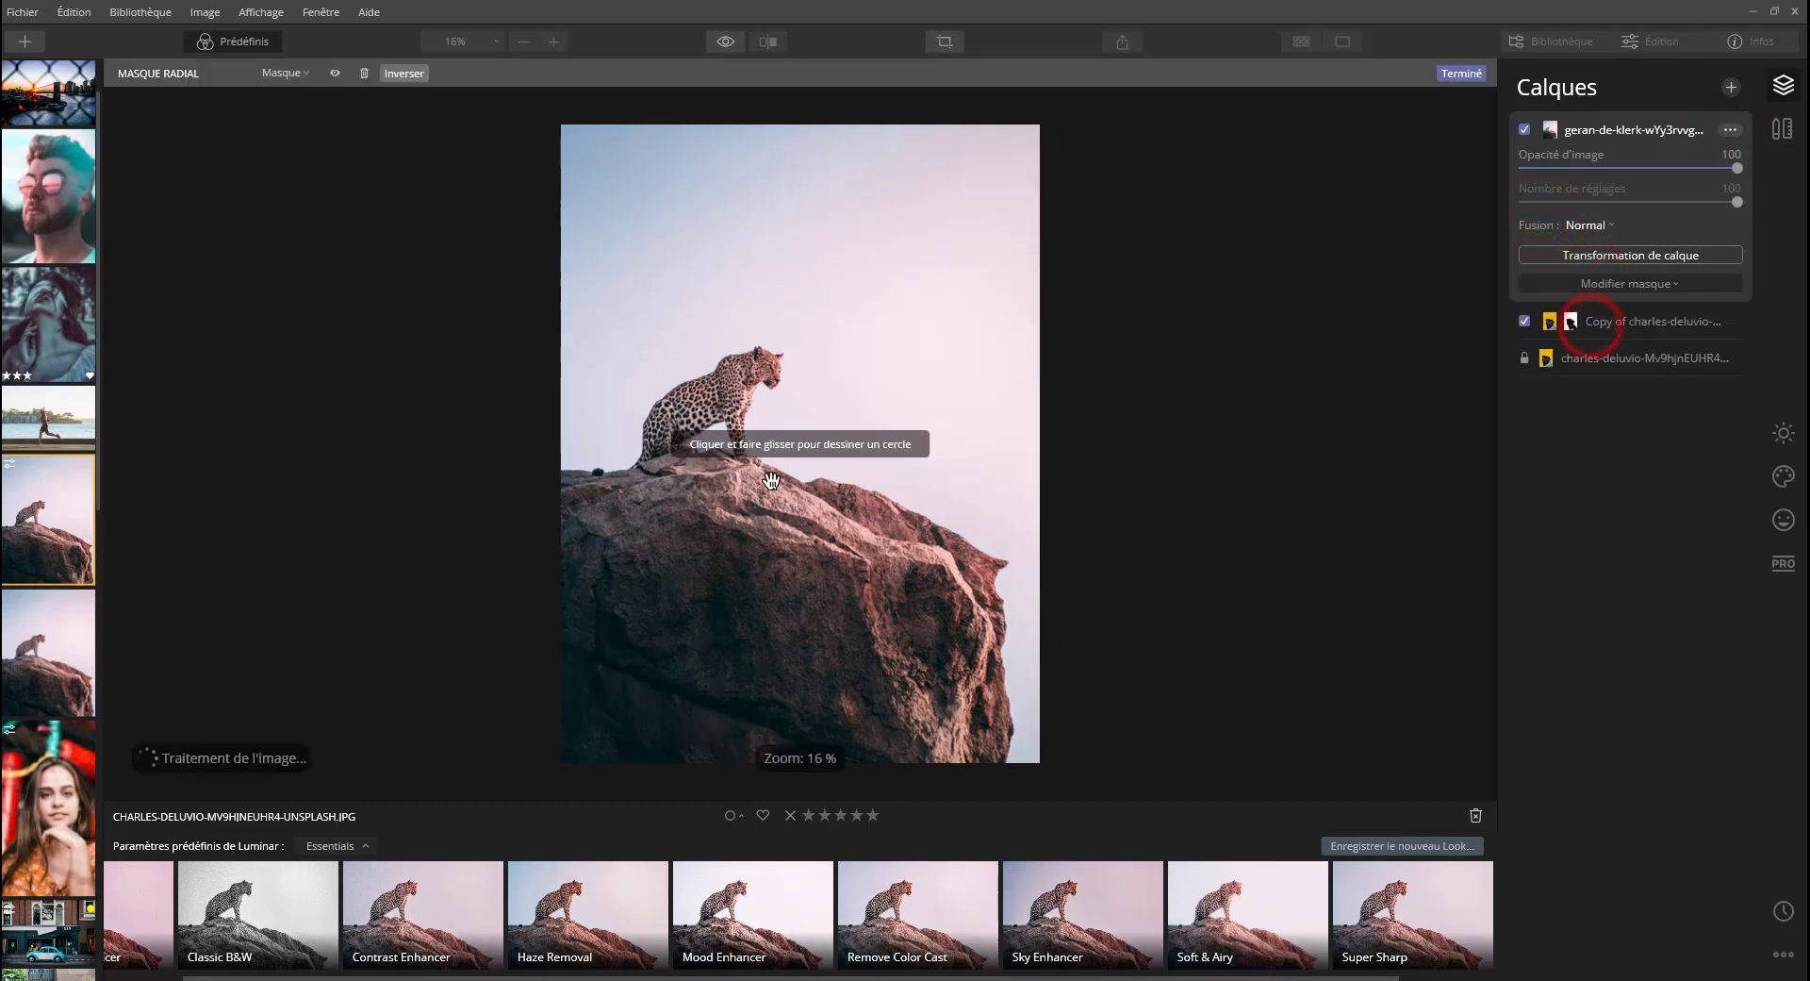
click(675, 447)
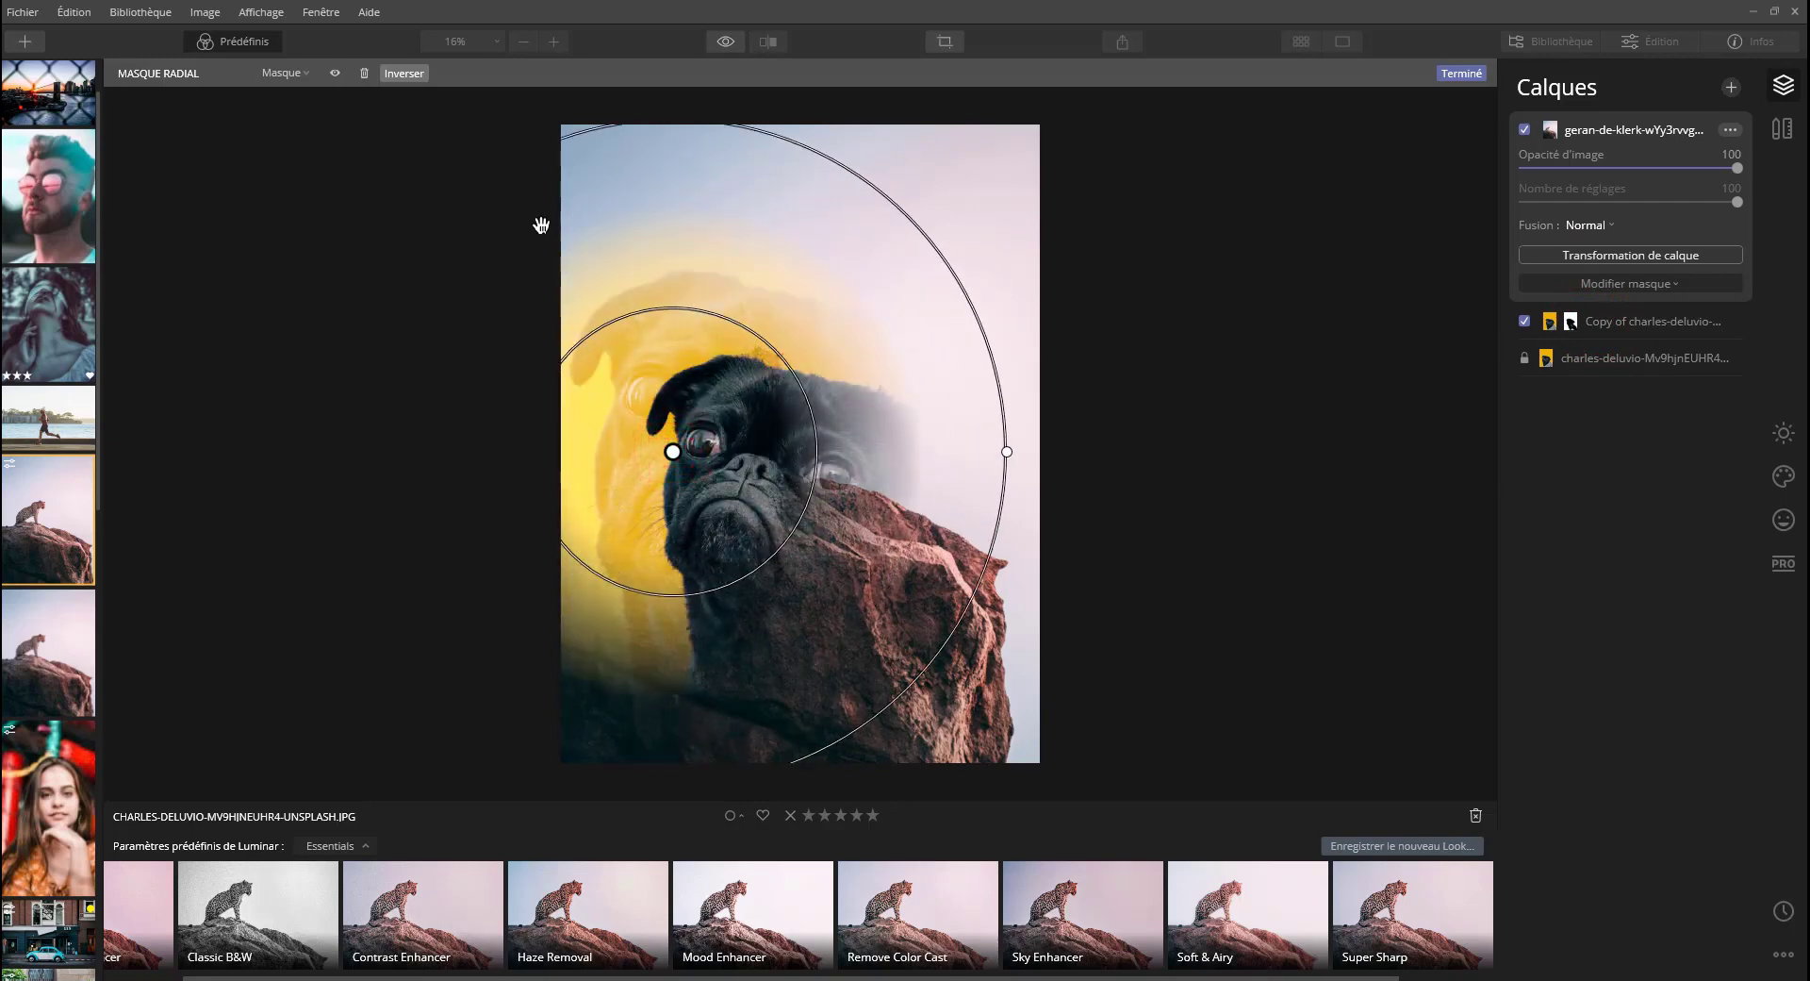
click(286, 72)
click(404, 73)
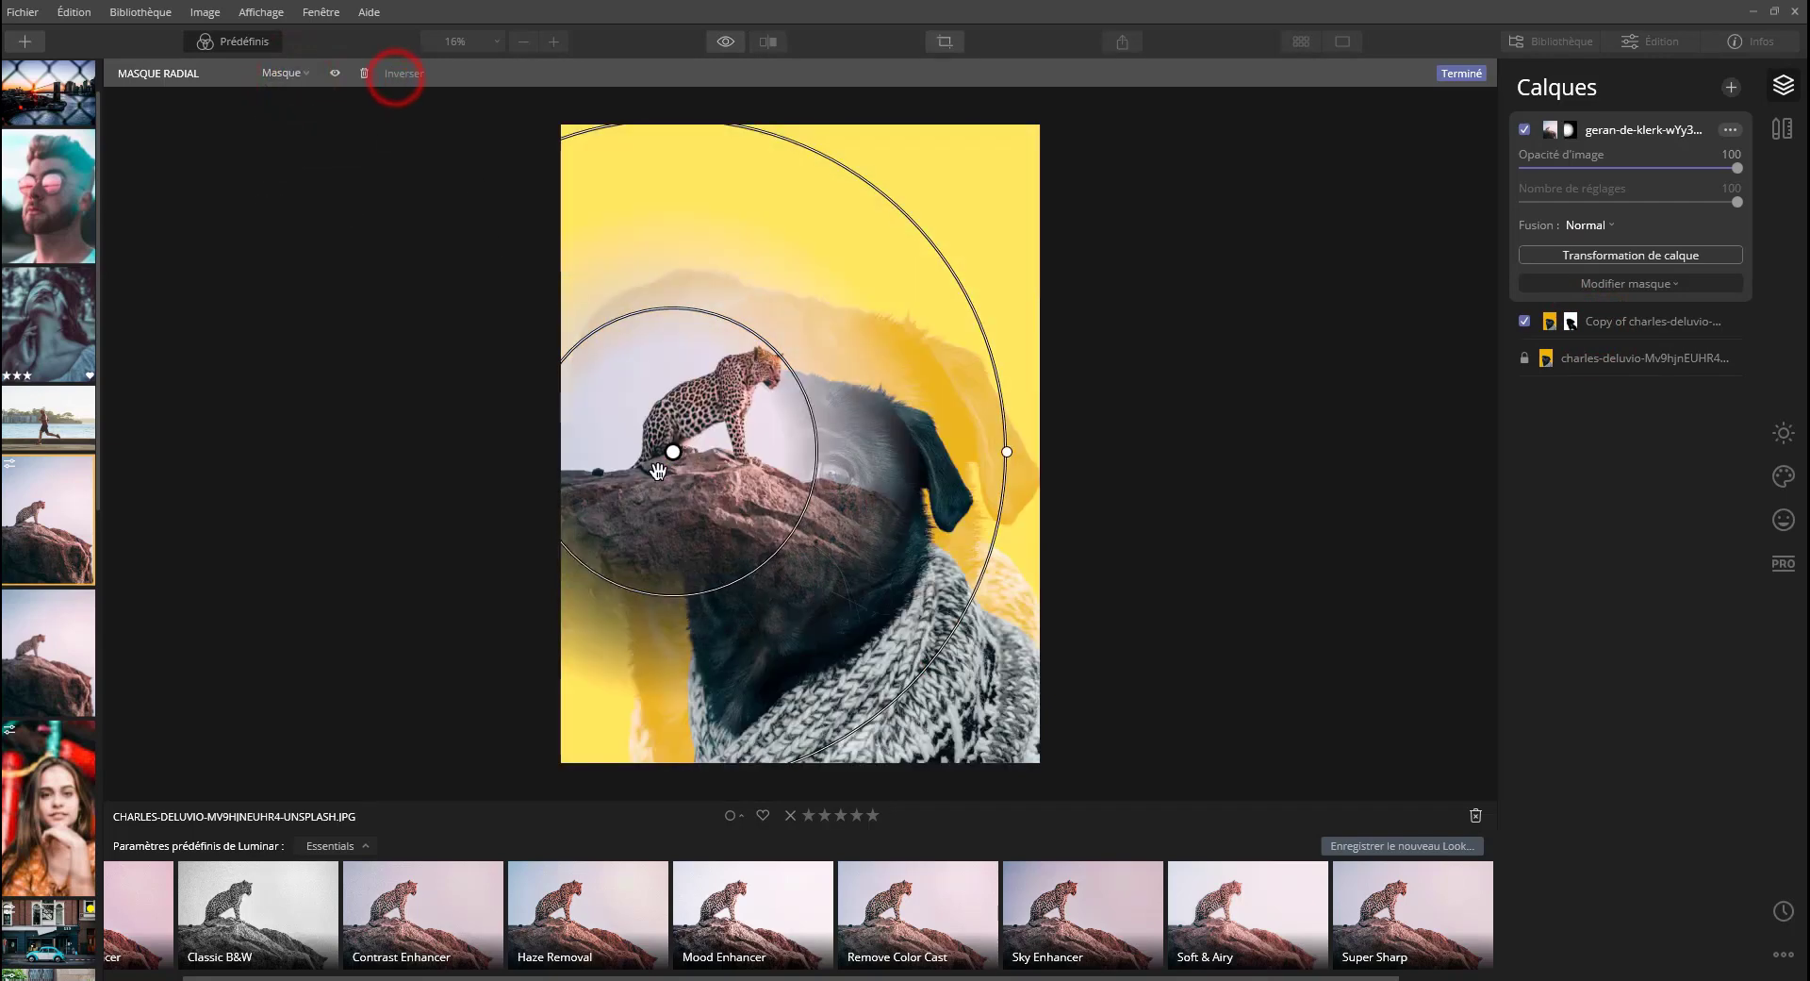
Narrow the radial mask's outer ring slightly and move its centre onto the leopard.
click(658, 472)
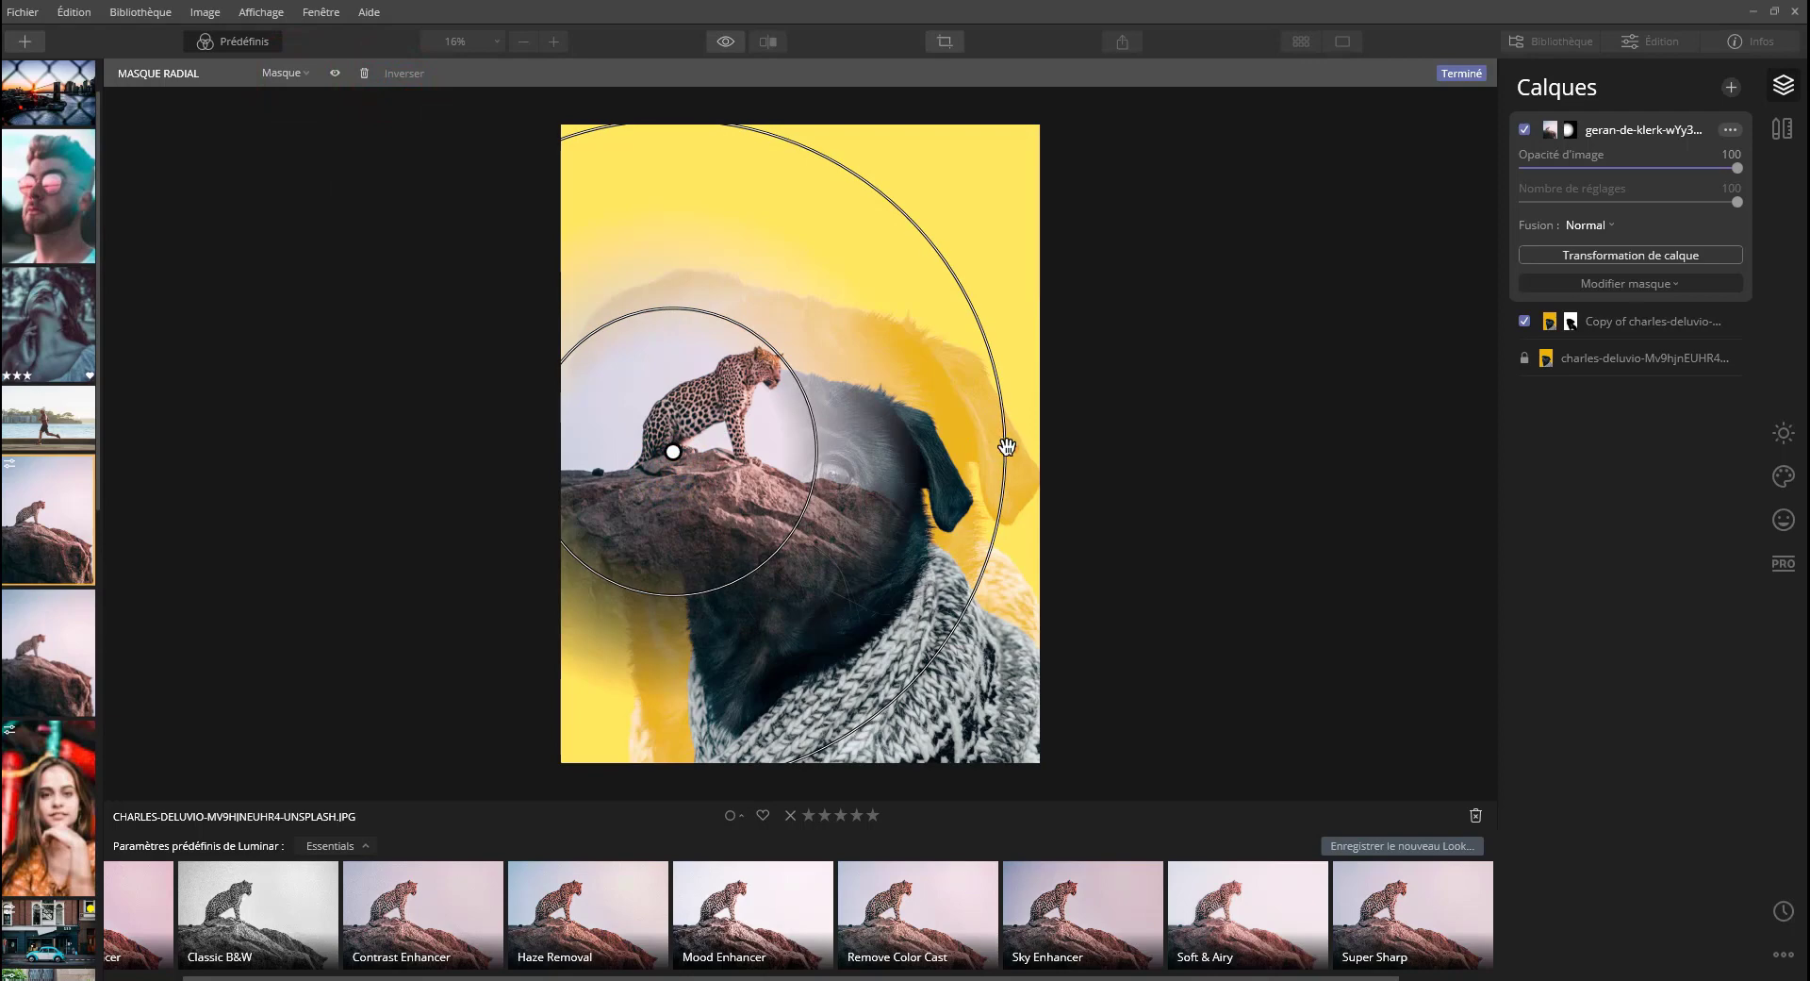
mouse_move(1007, 446)
mouse_down()
mouse_move(858, 443)
mouse_move(976, 440)
mouse_up()
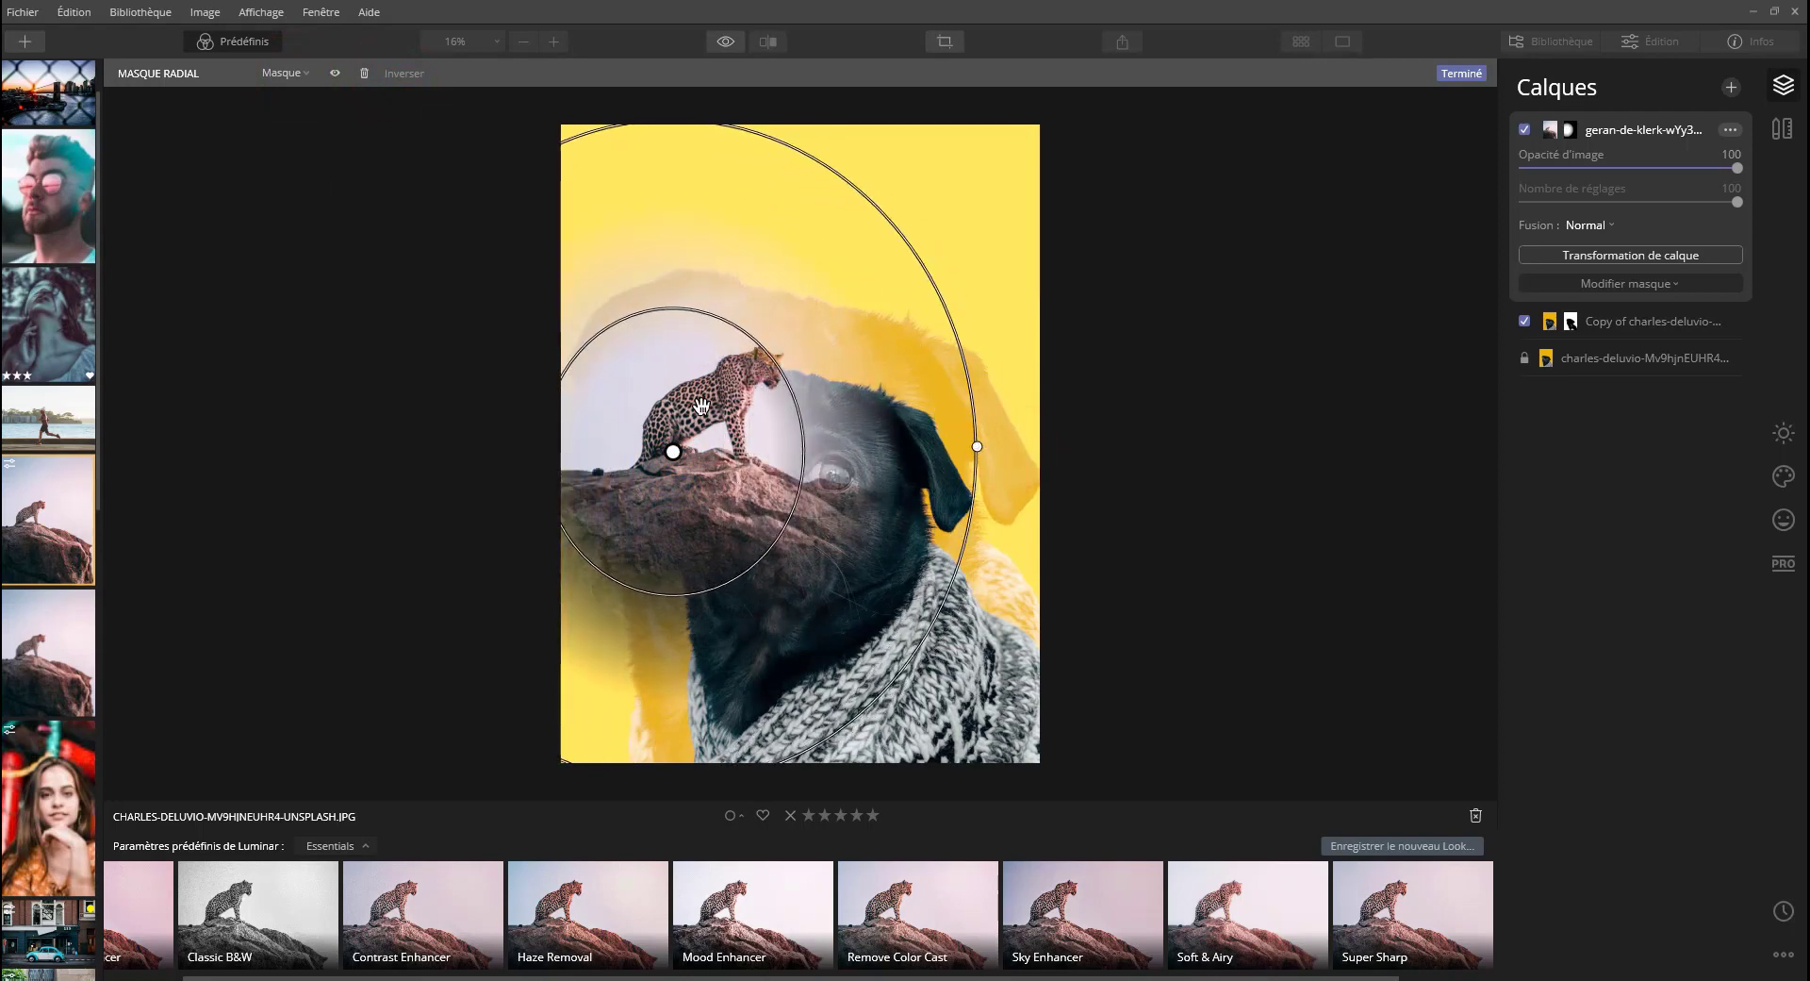
drag(702, 405, 739, 352)
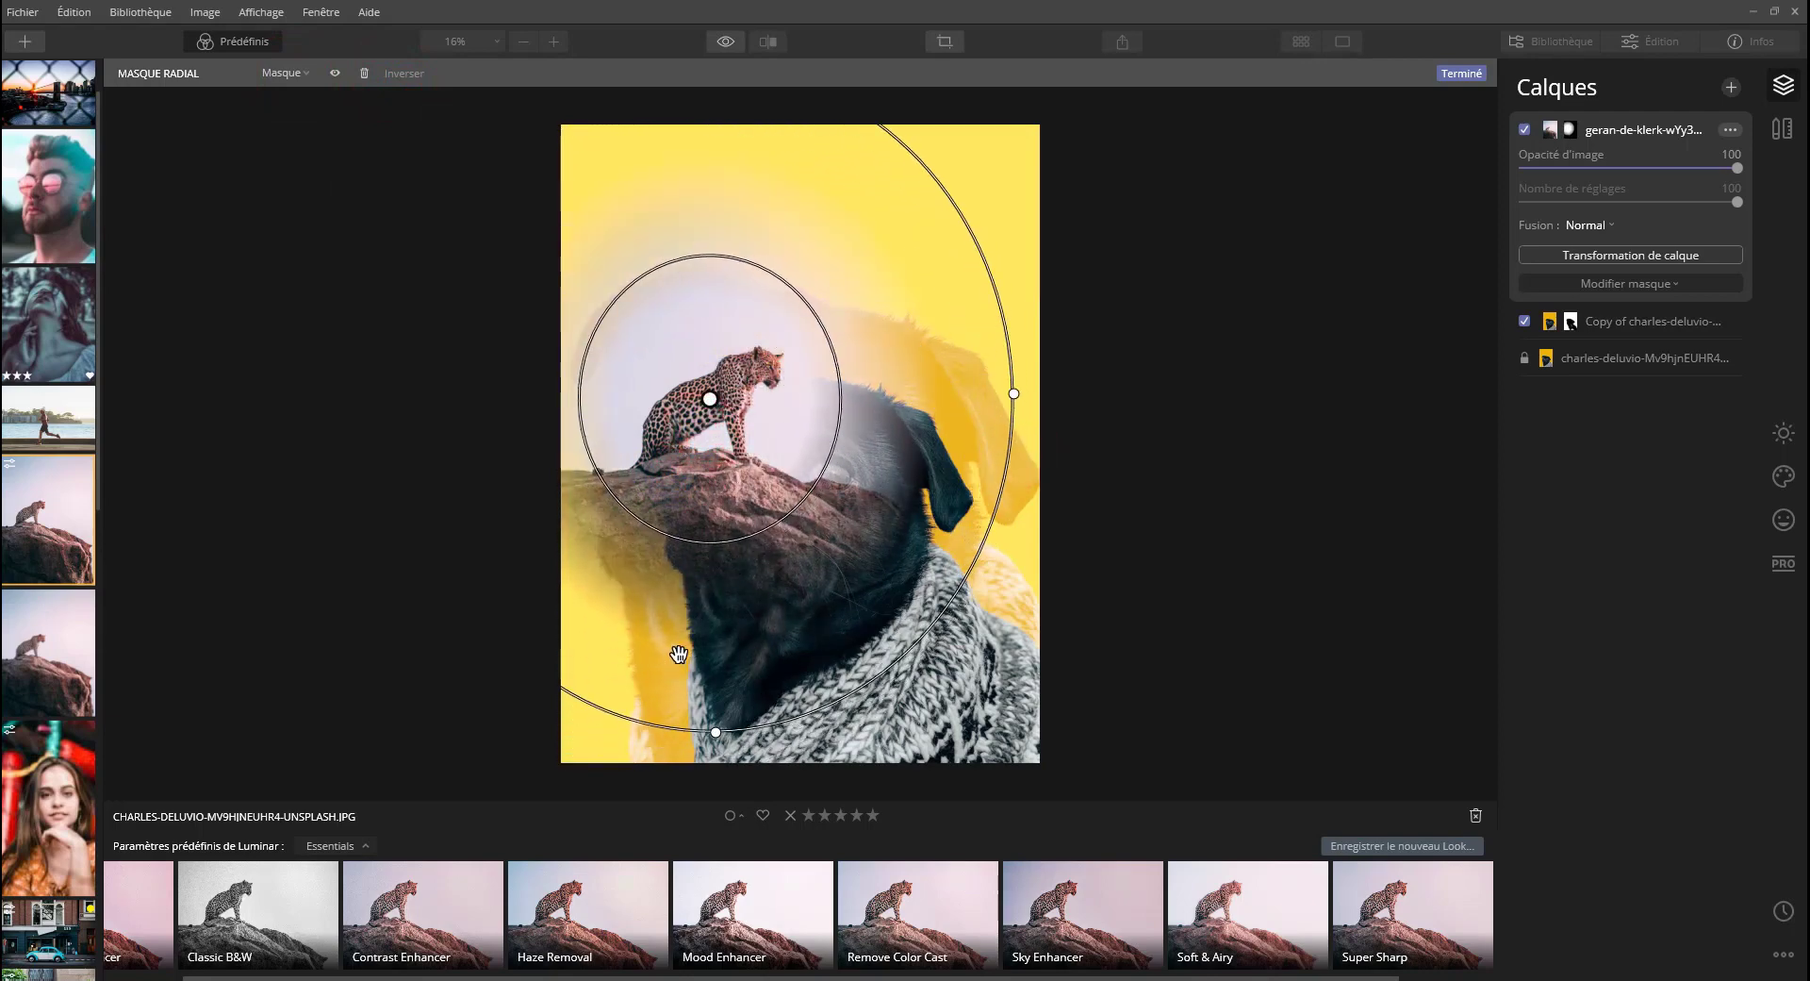
Transform the leopard layer: move it toward the canvas's upper-right corner, flip it horizontally, shift it back left, and apply the transformation.
click(1683, 255)
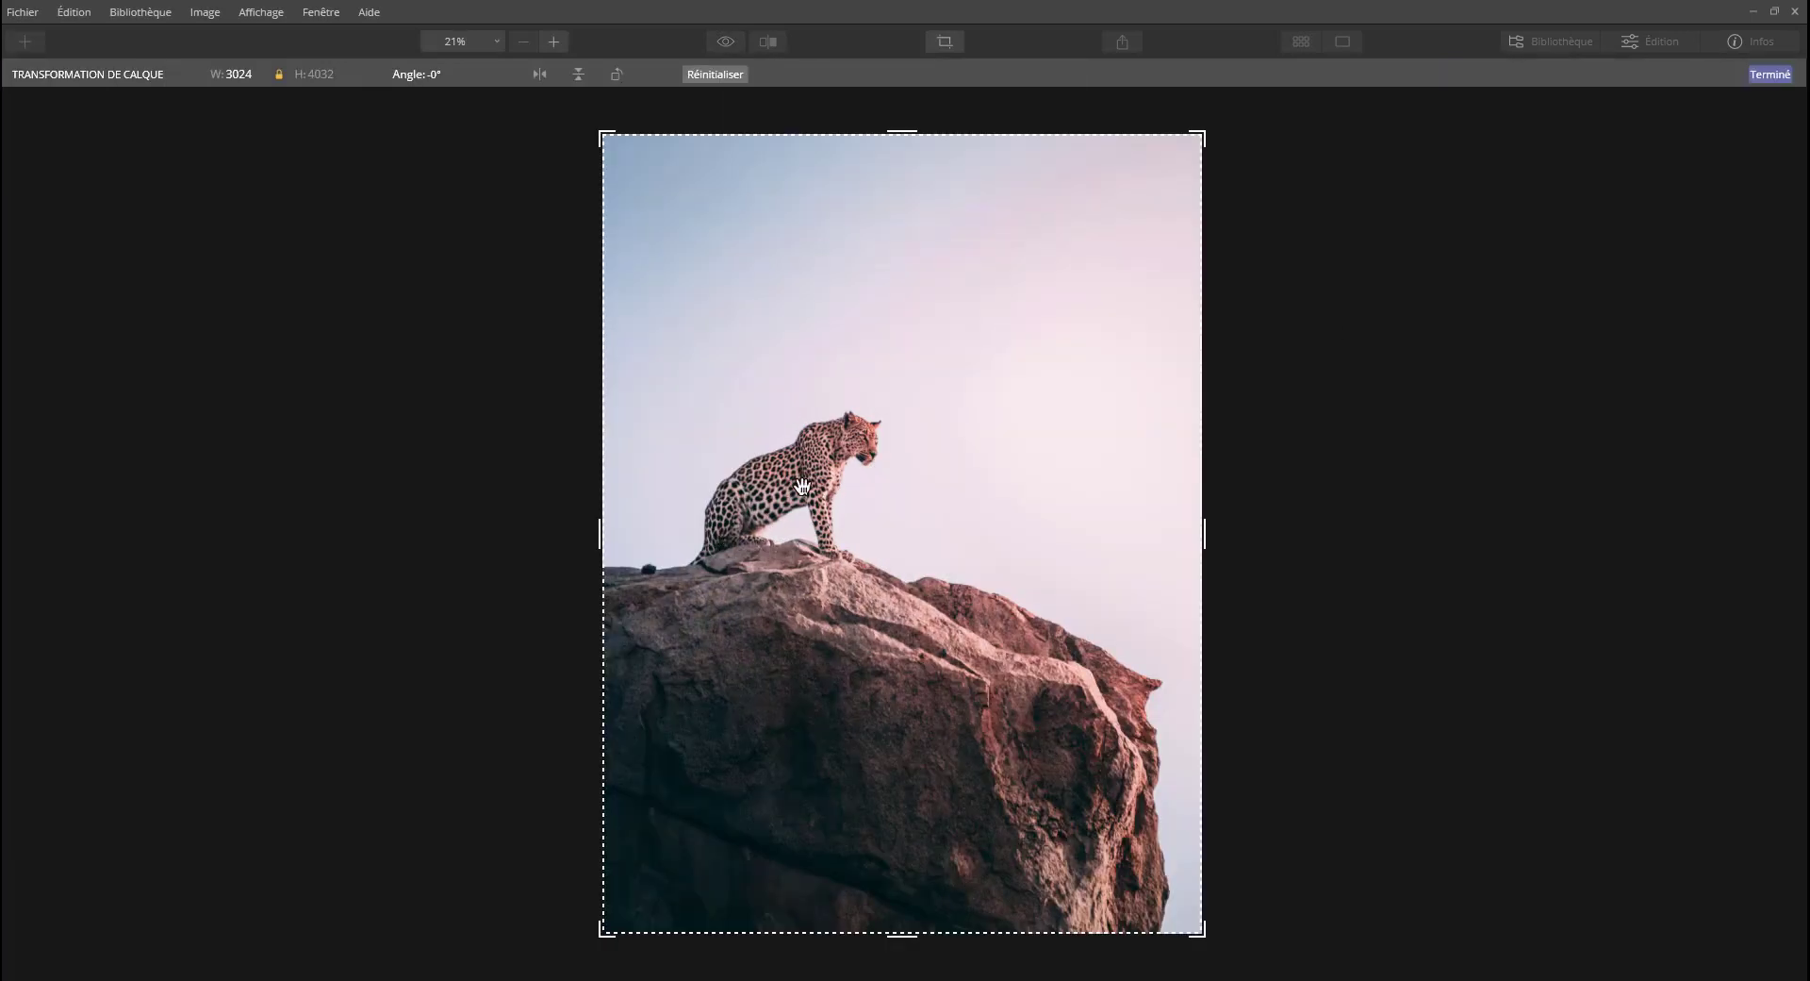
drag(792, 545, 1045, 328)
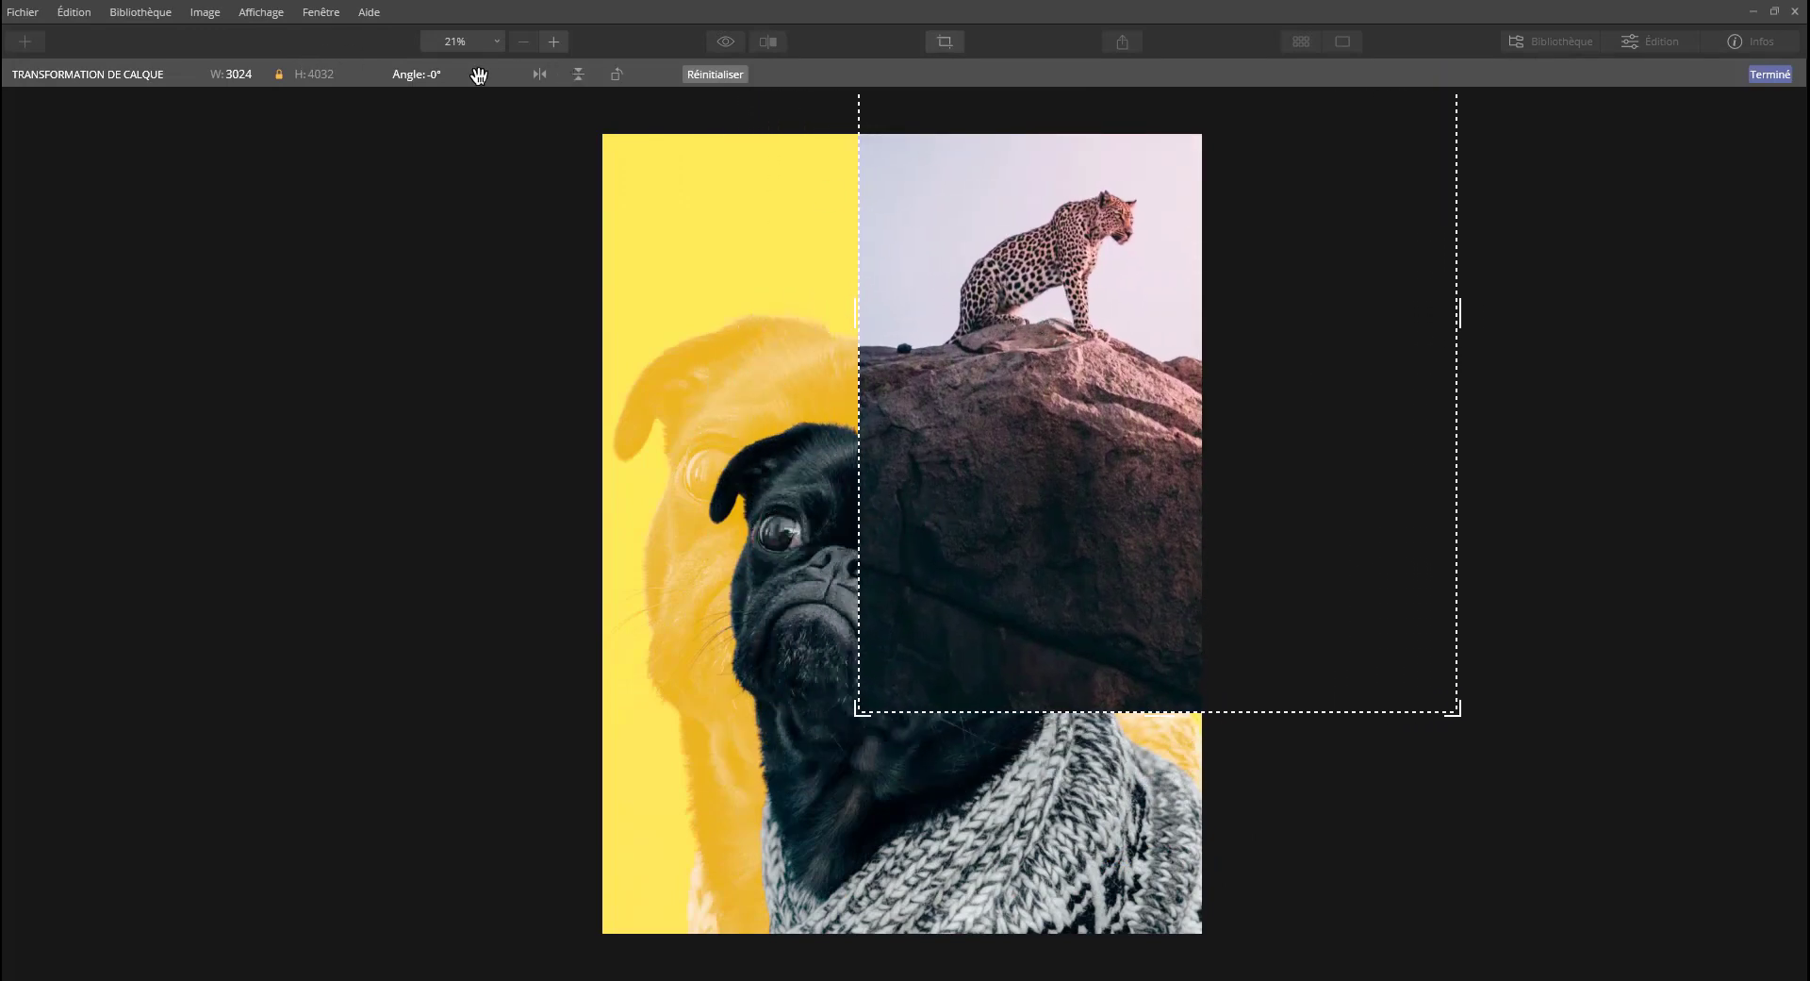
click(538, 73)
drag(966, 271, 829, 282)
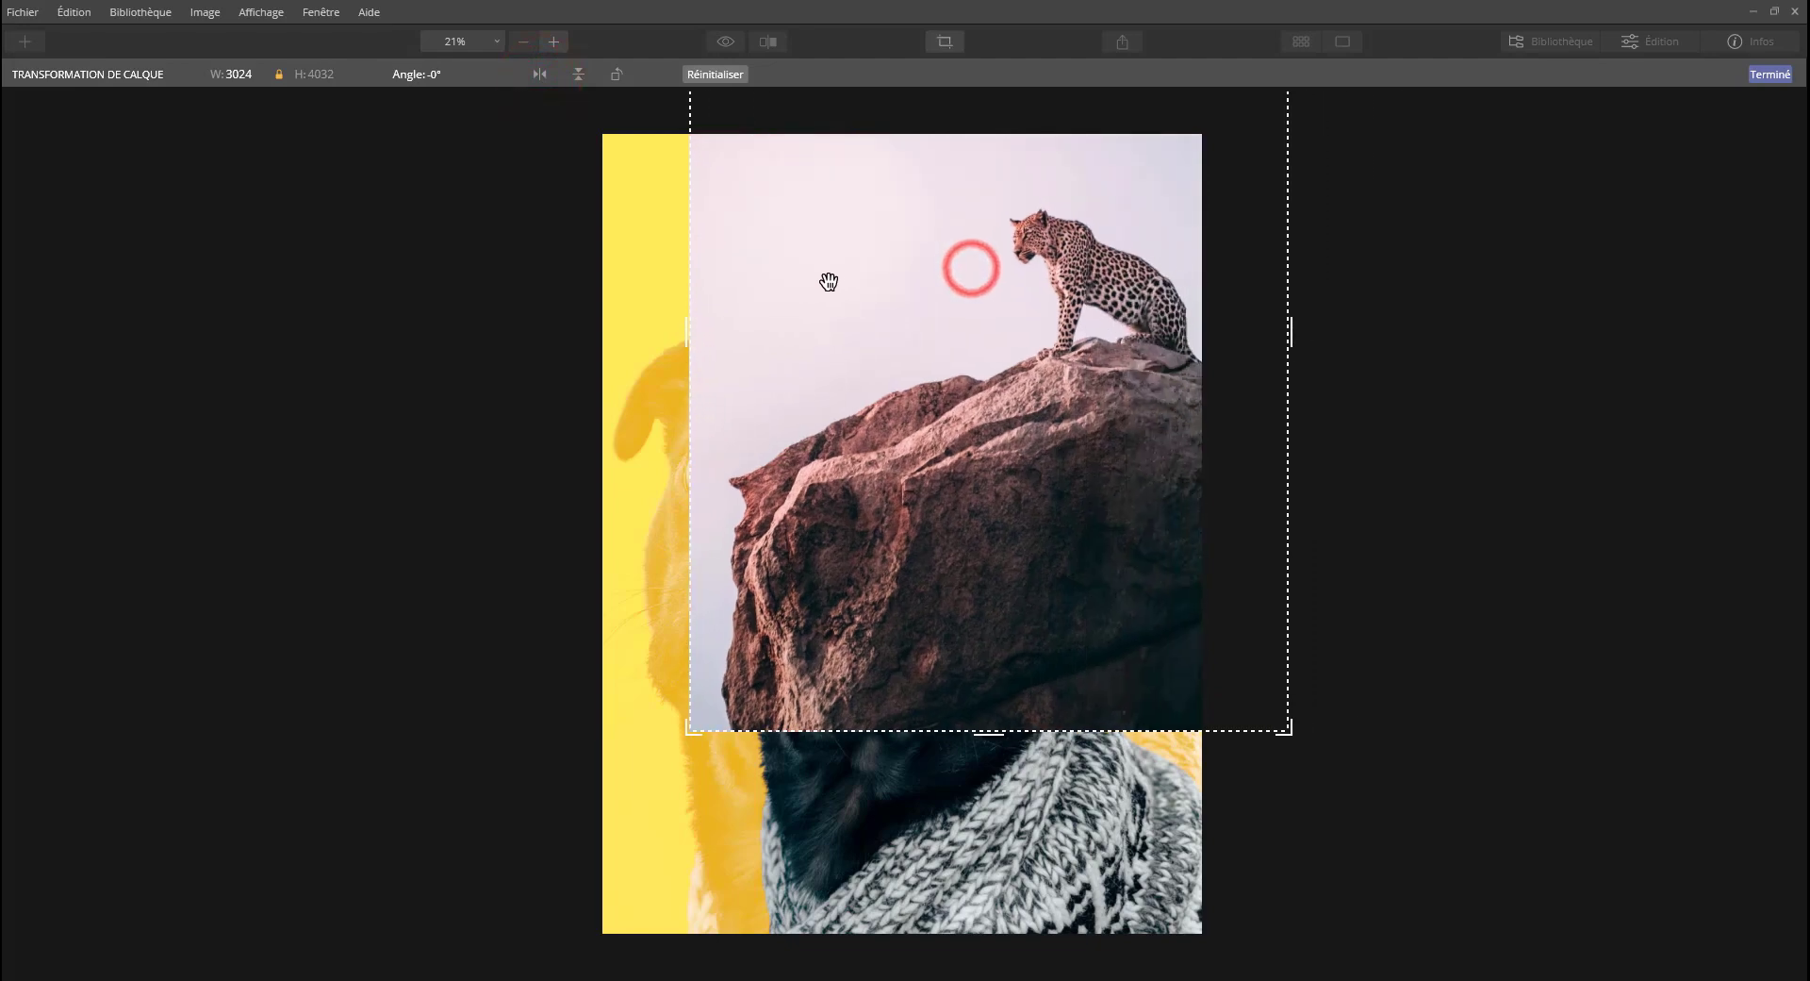
click(1770, 74)
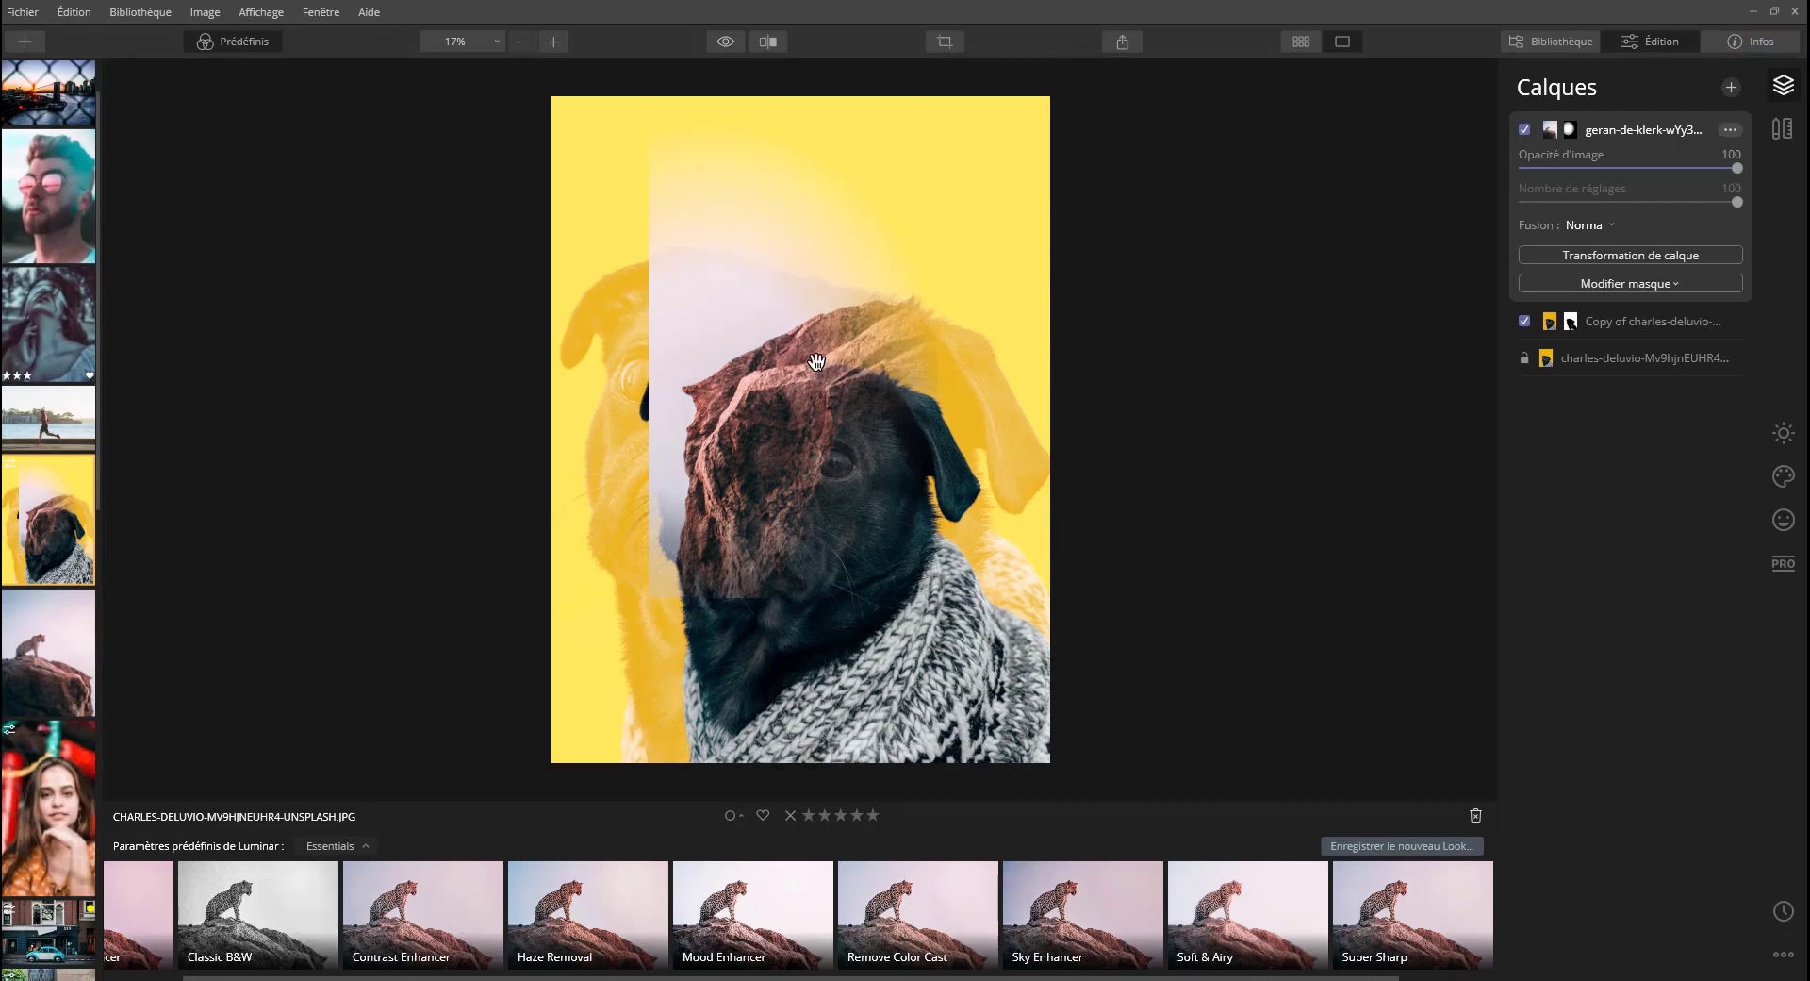
Add a second radial mask around the moved leopard, invert it, and reduce its outer ring slightly.
click(1608, 283)
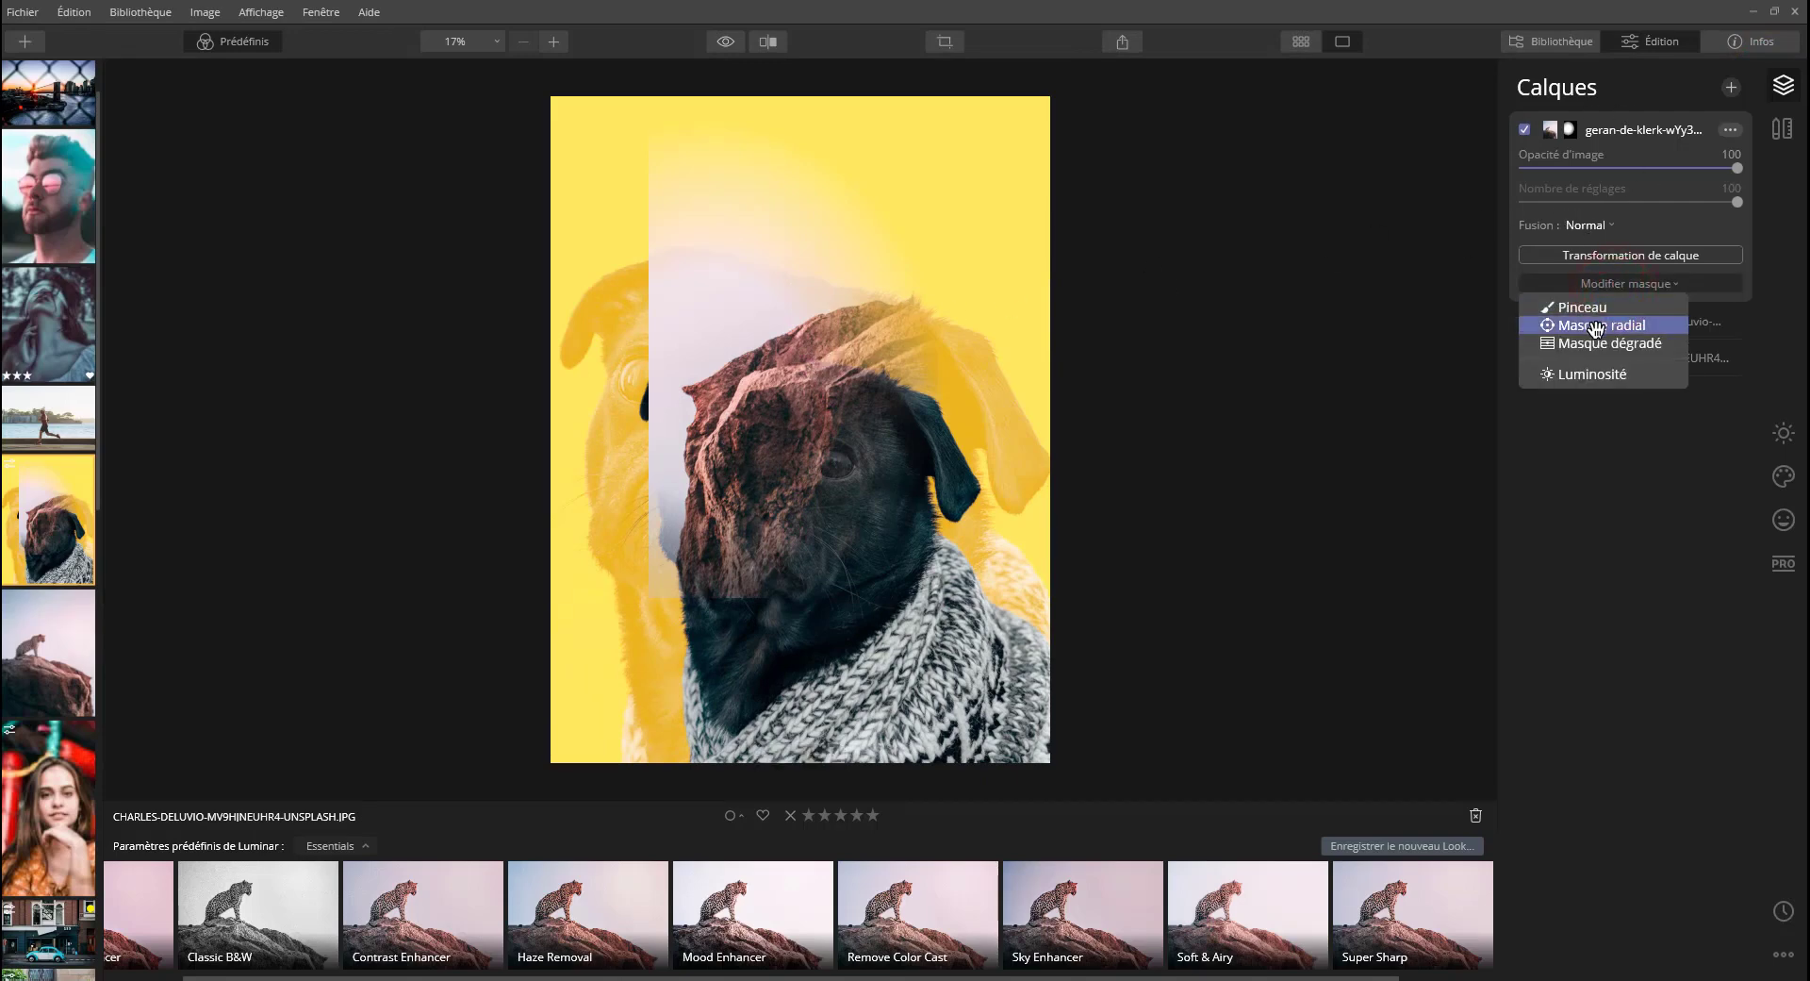
click(1596, 326)
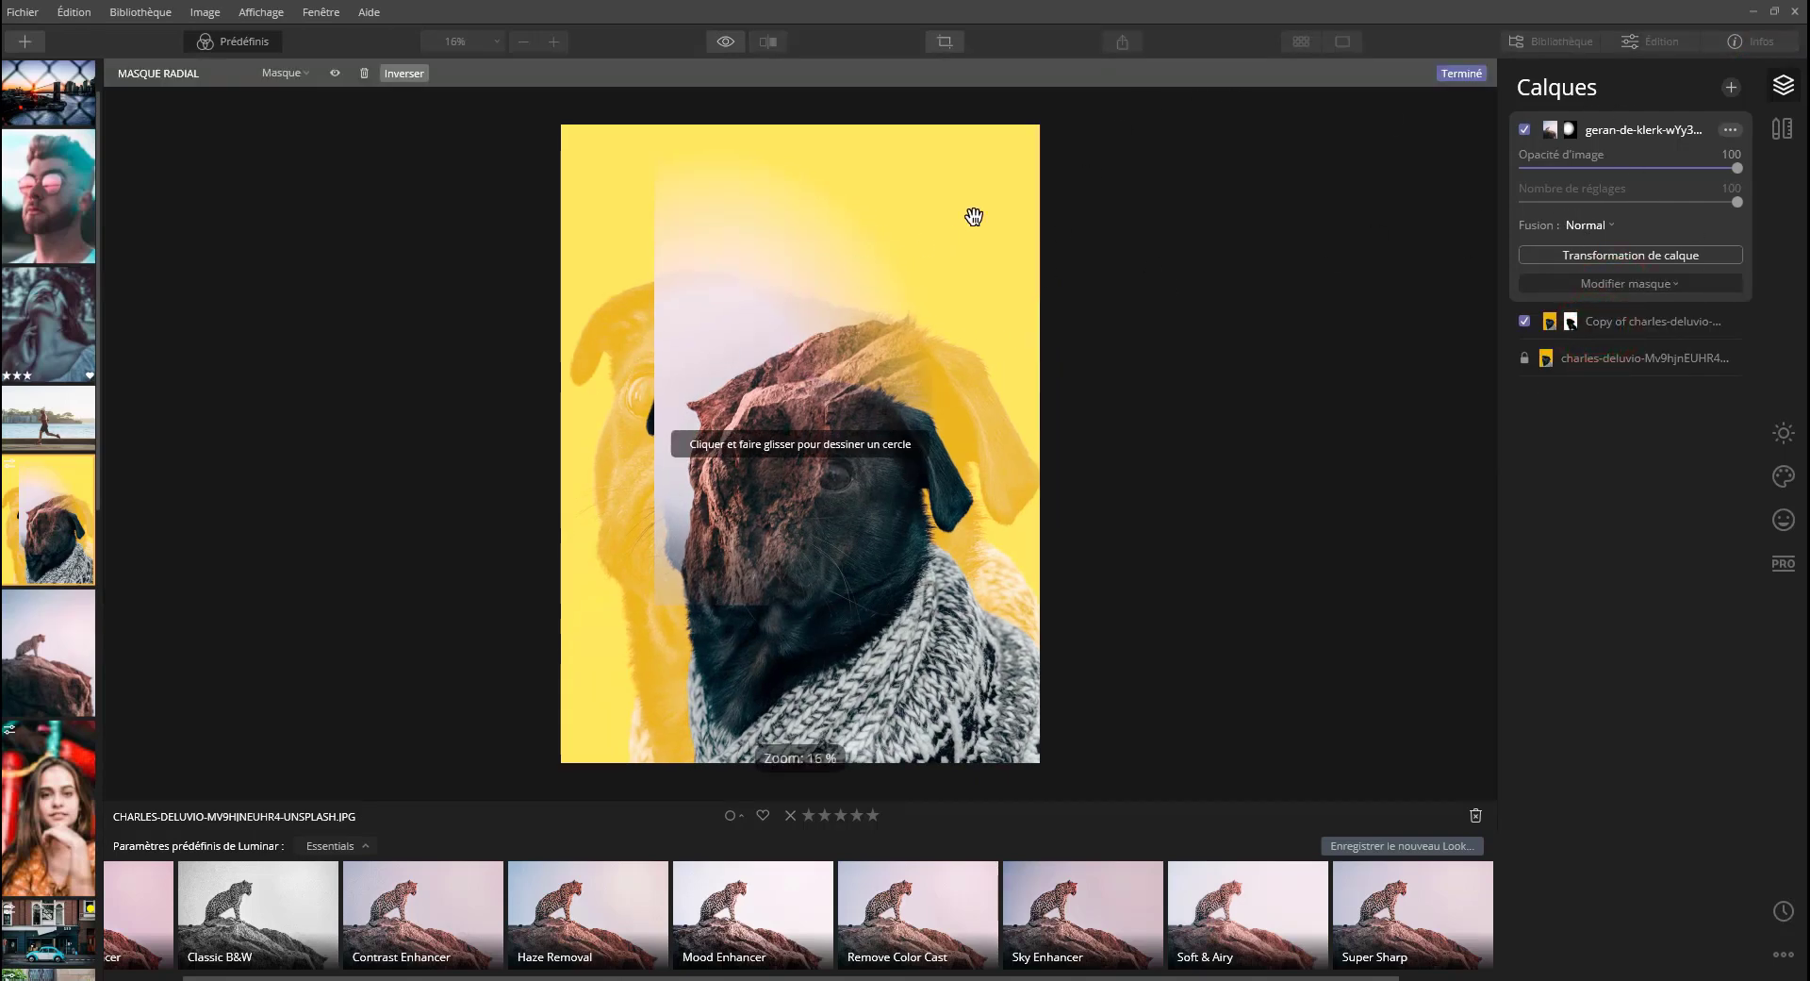
drag(974, 217, 962, 243)
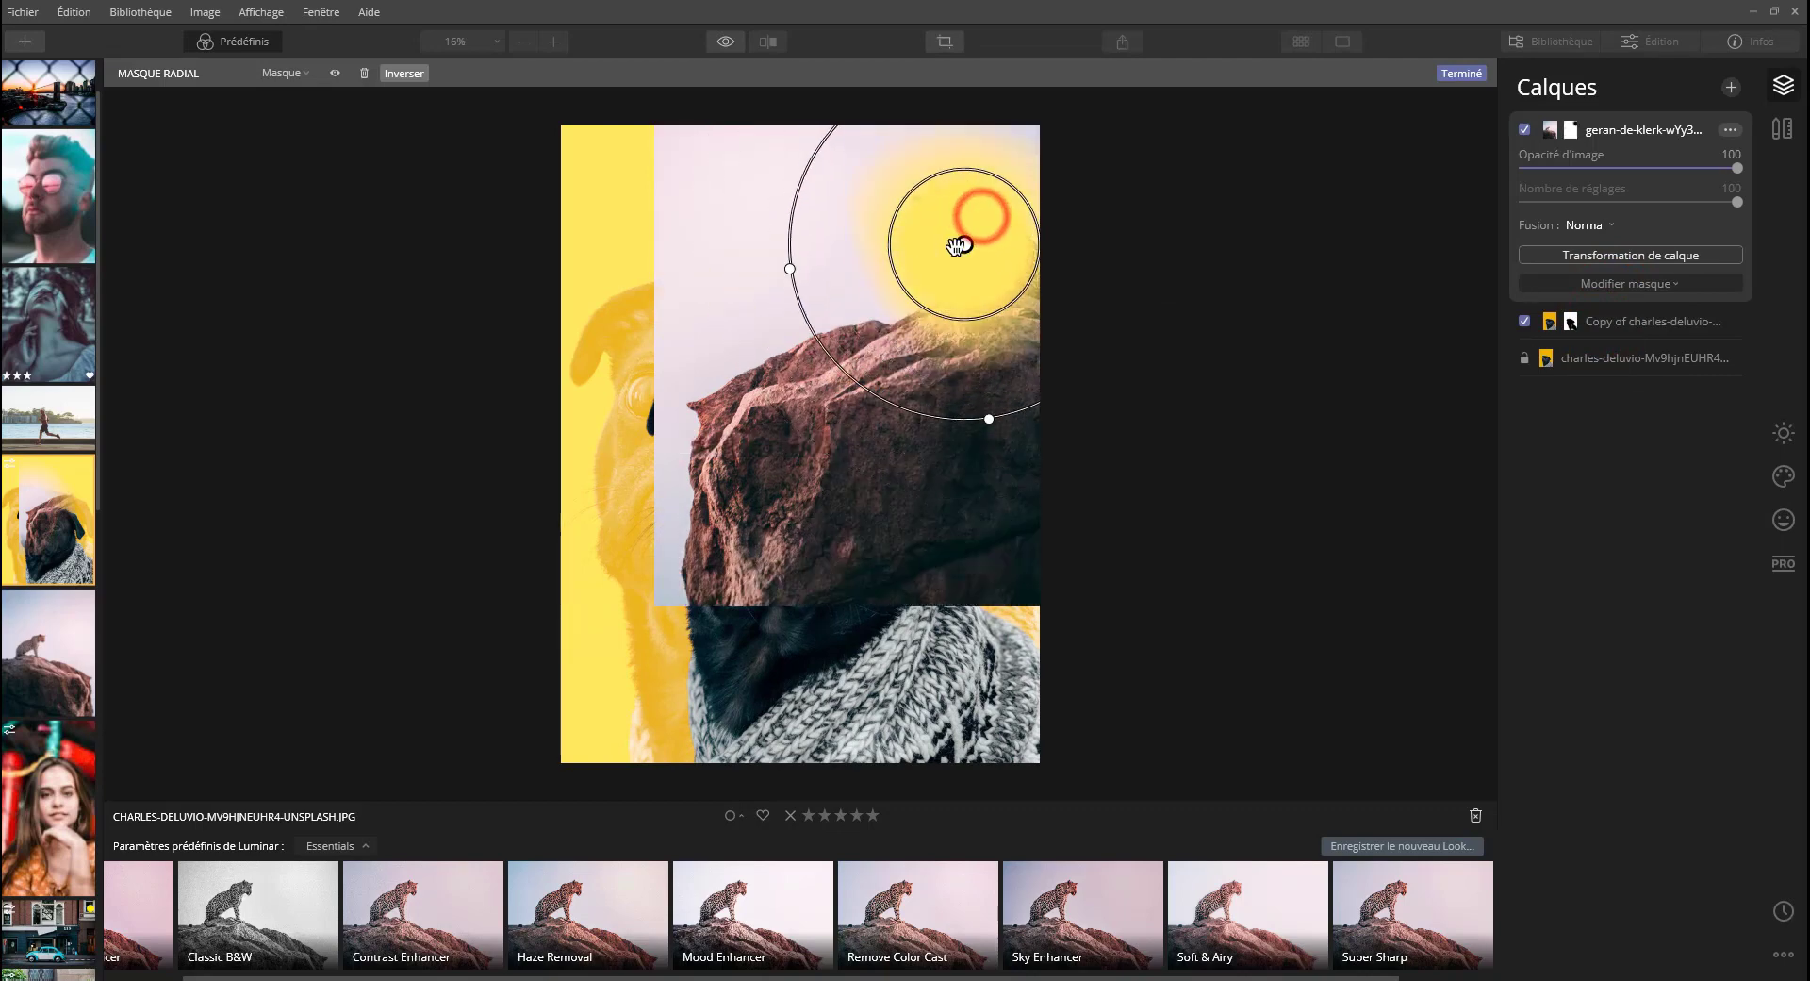
click(408, 75)
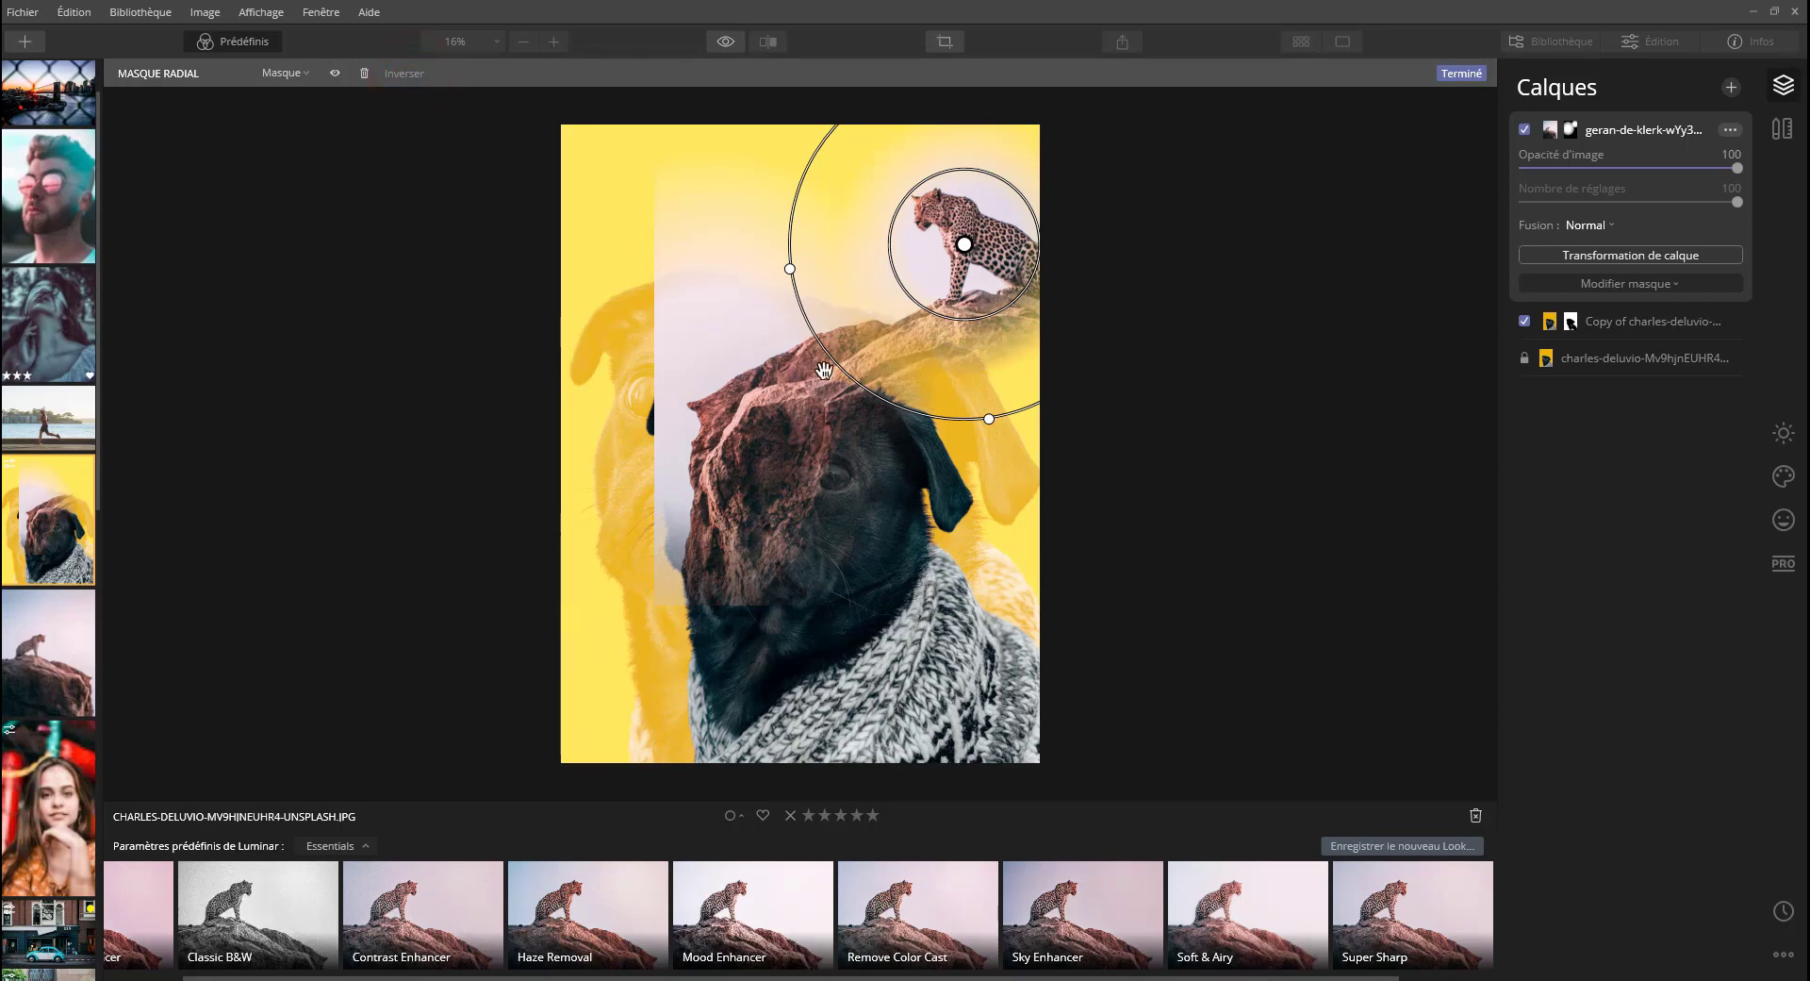
drag(824, 370, 886, 387)
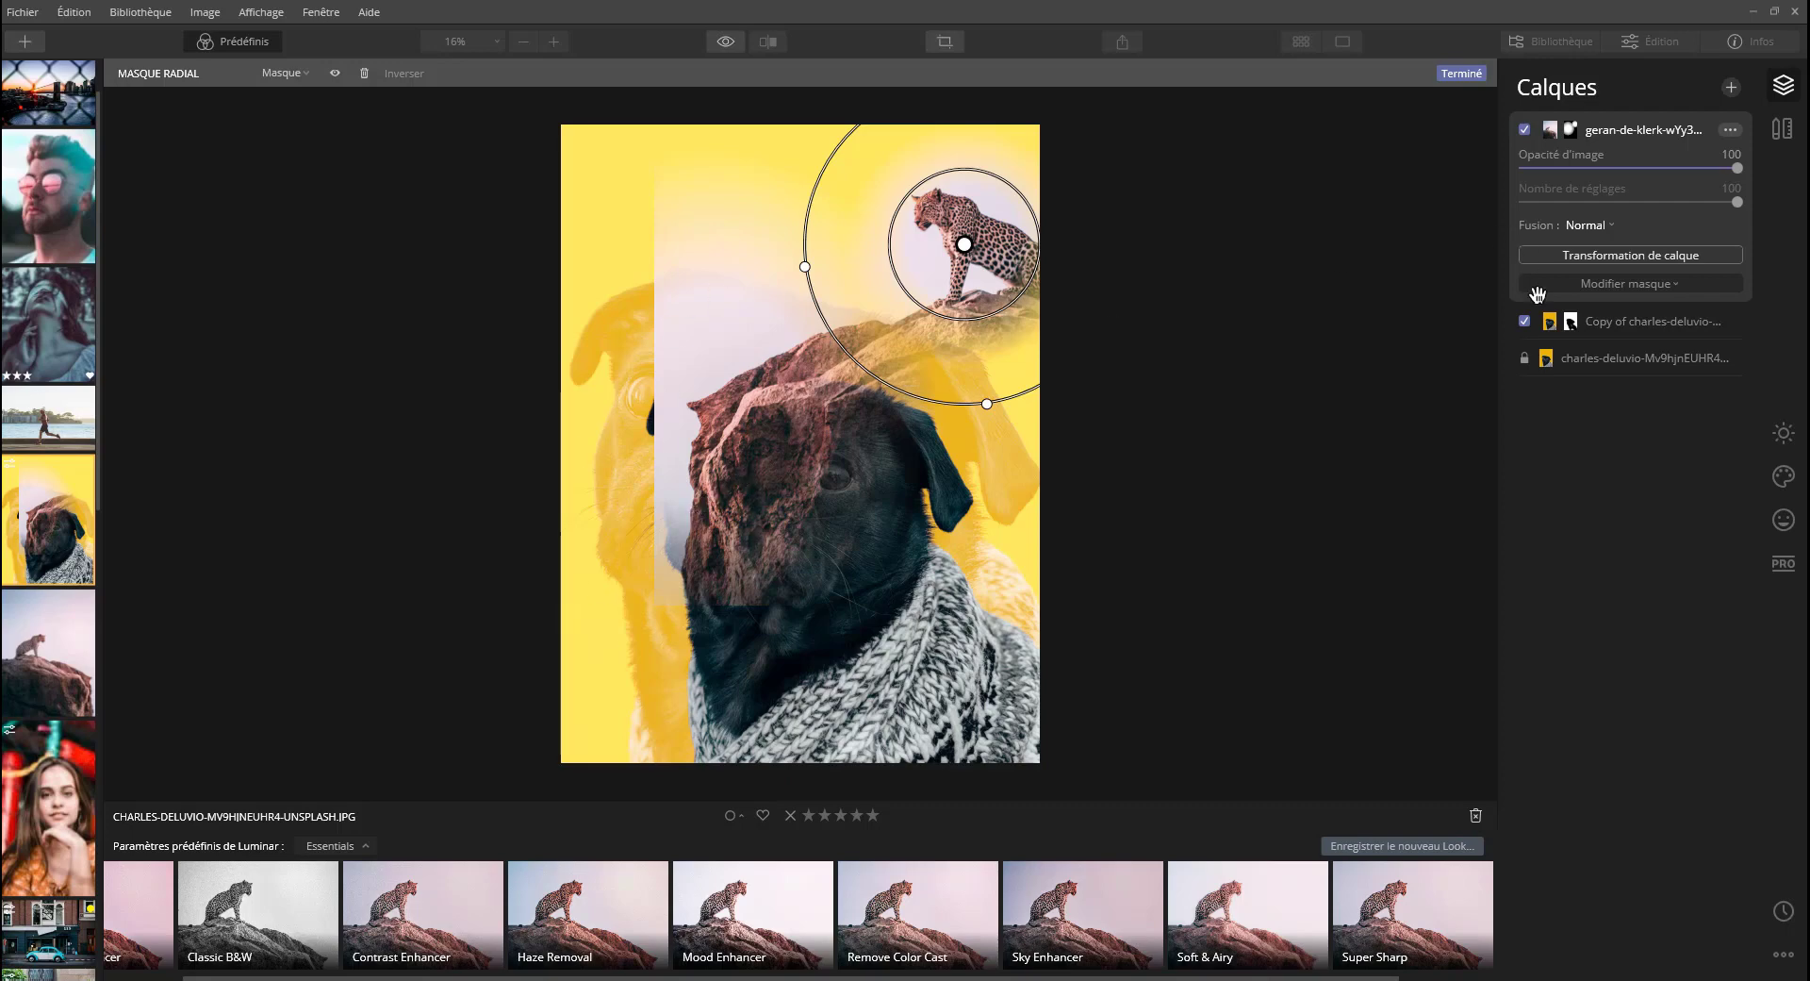
Add a horizontal gradient mask across the rock on the leopard layer, invert it, and widen the transition to the canvas's right edge.
click(1649, 285)
click(1654, 284)
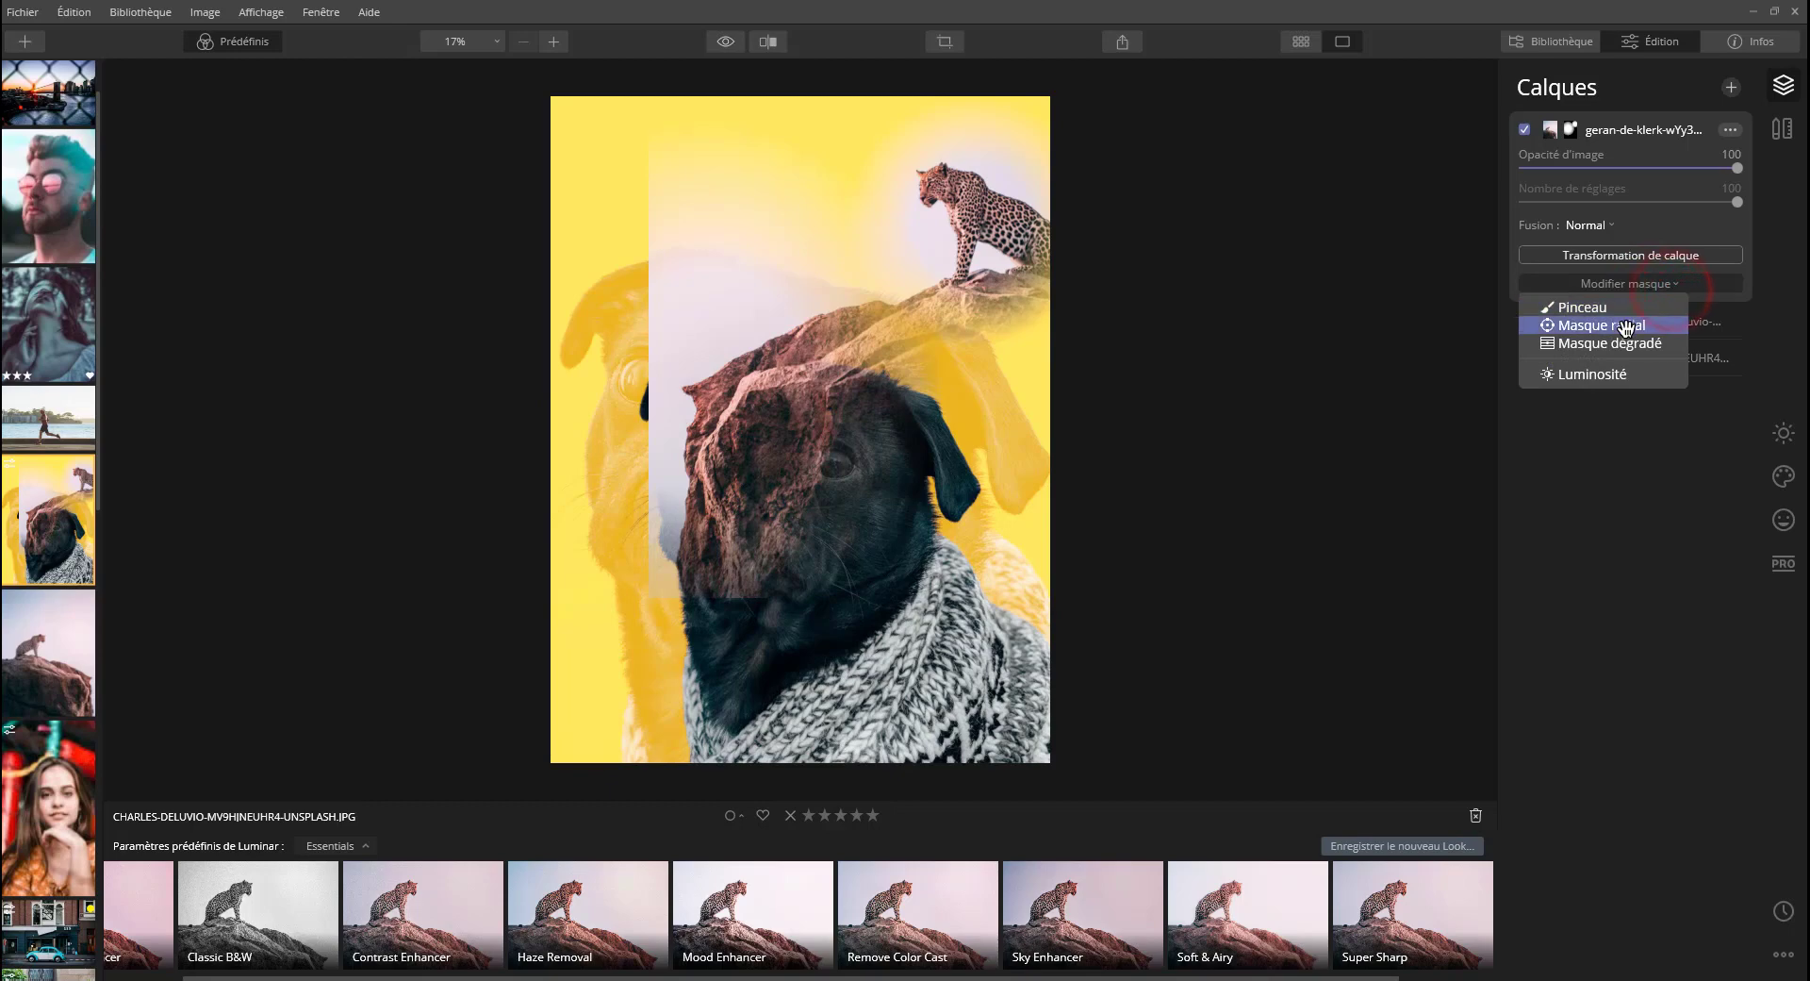
click(1610, 343)
drag(669, 377, 929, 377)
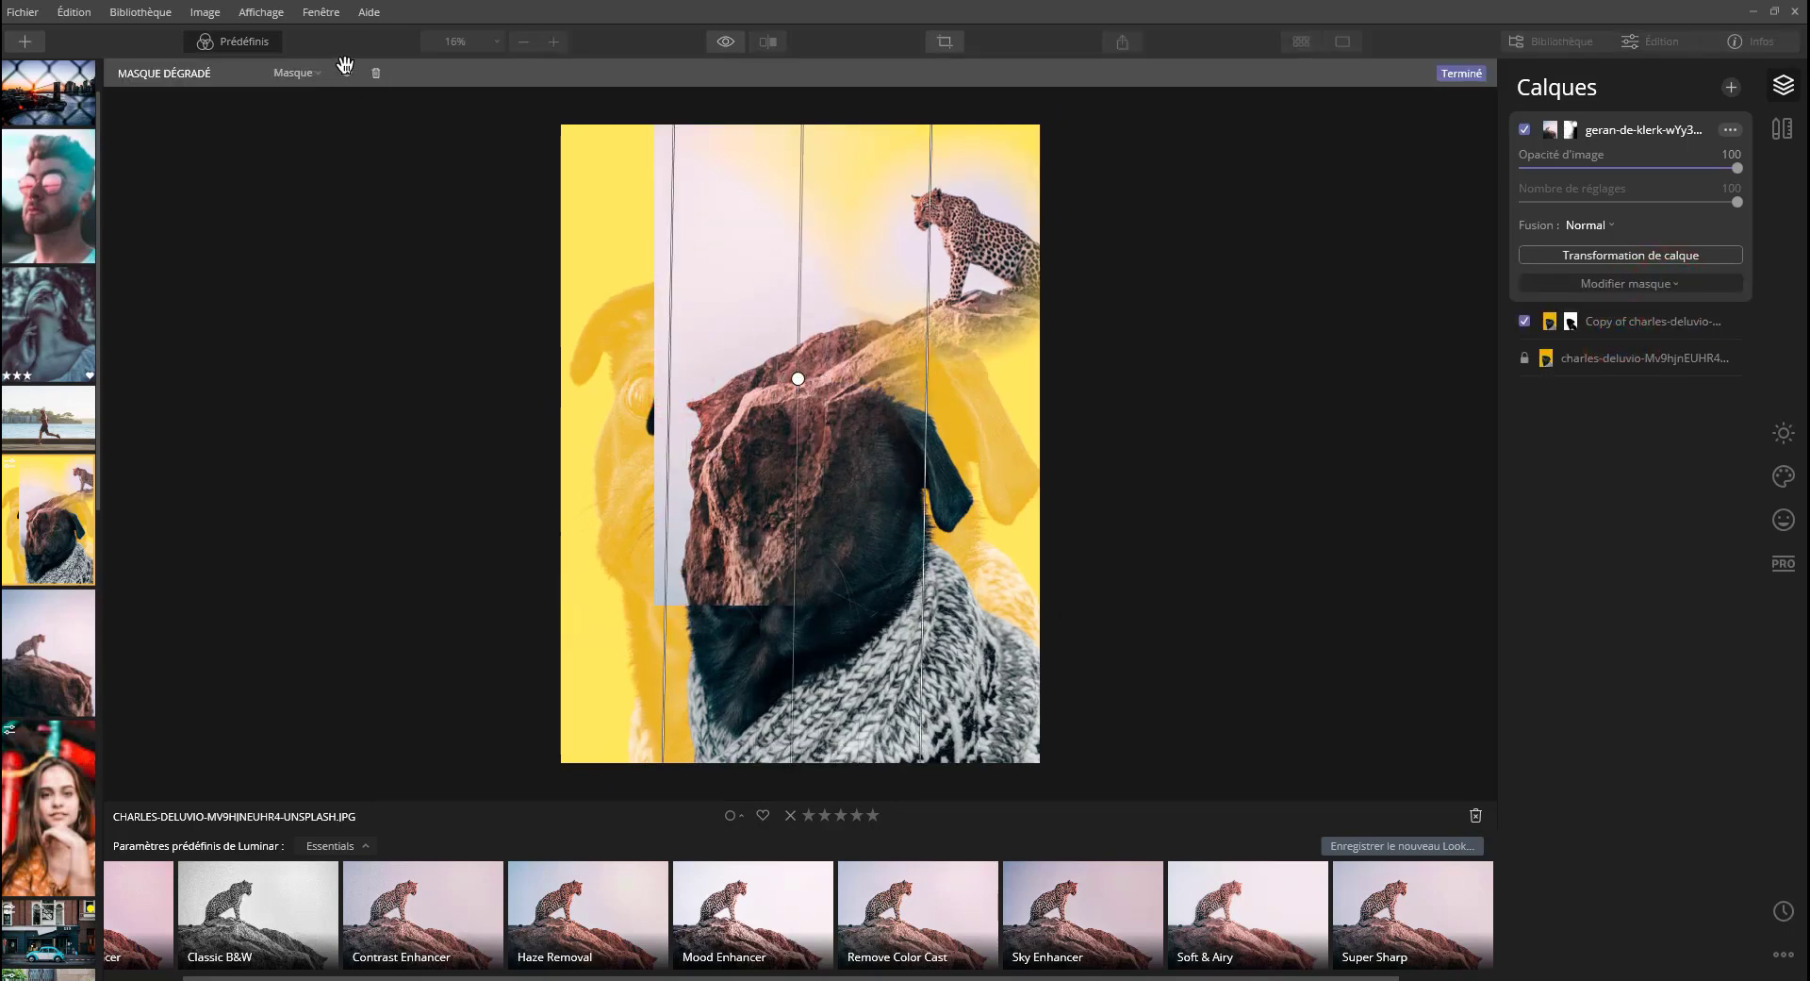
click(312, 74)
click(312, 119)
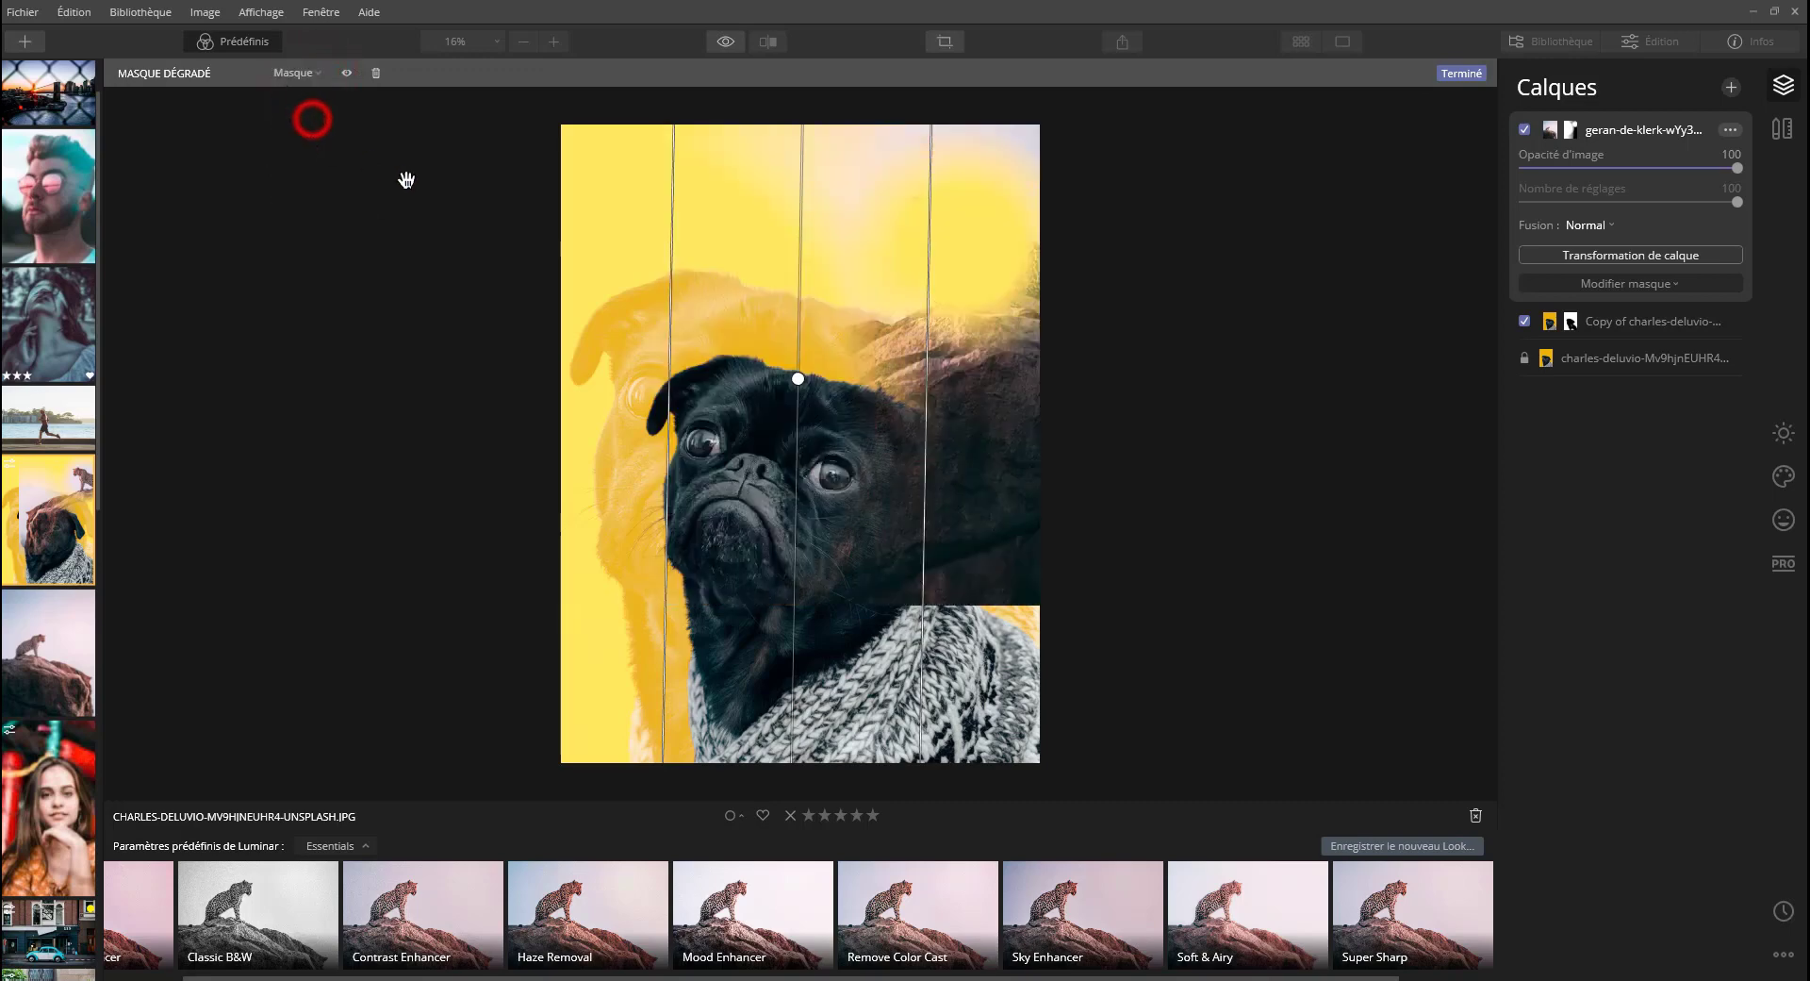
drag(928, 369, 1059, 360)
Delete the leopard layer and create a stamped layer (calque analogue) above the duplicated pug layer.
click(1729, 129)
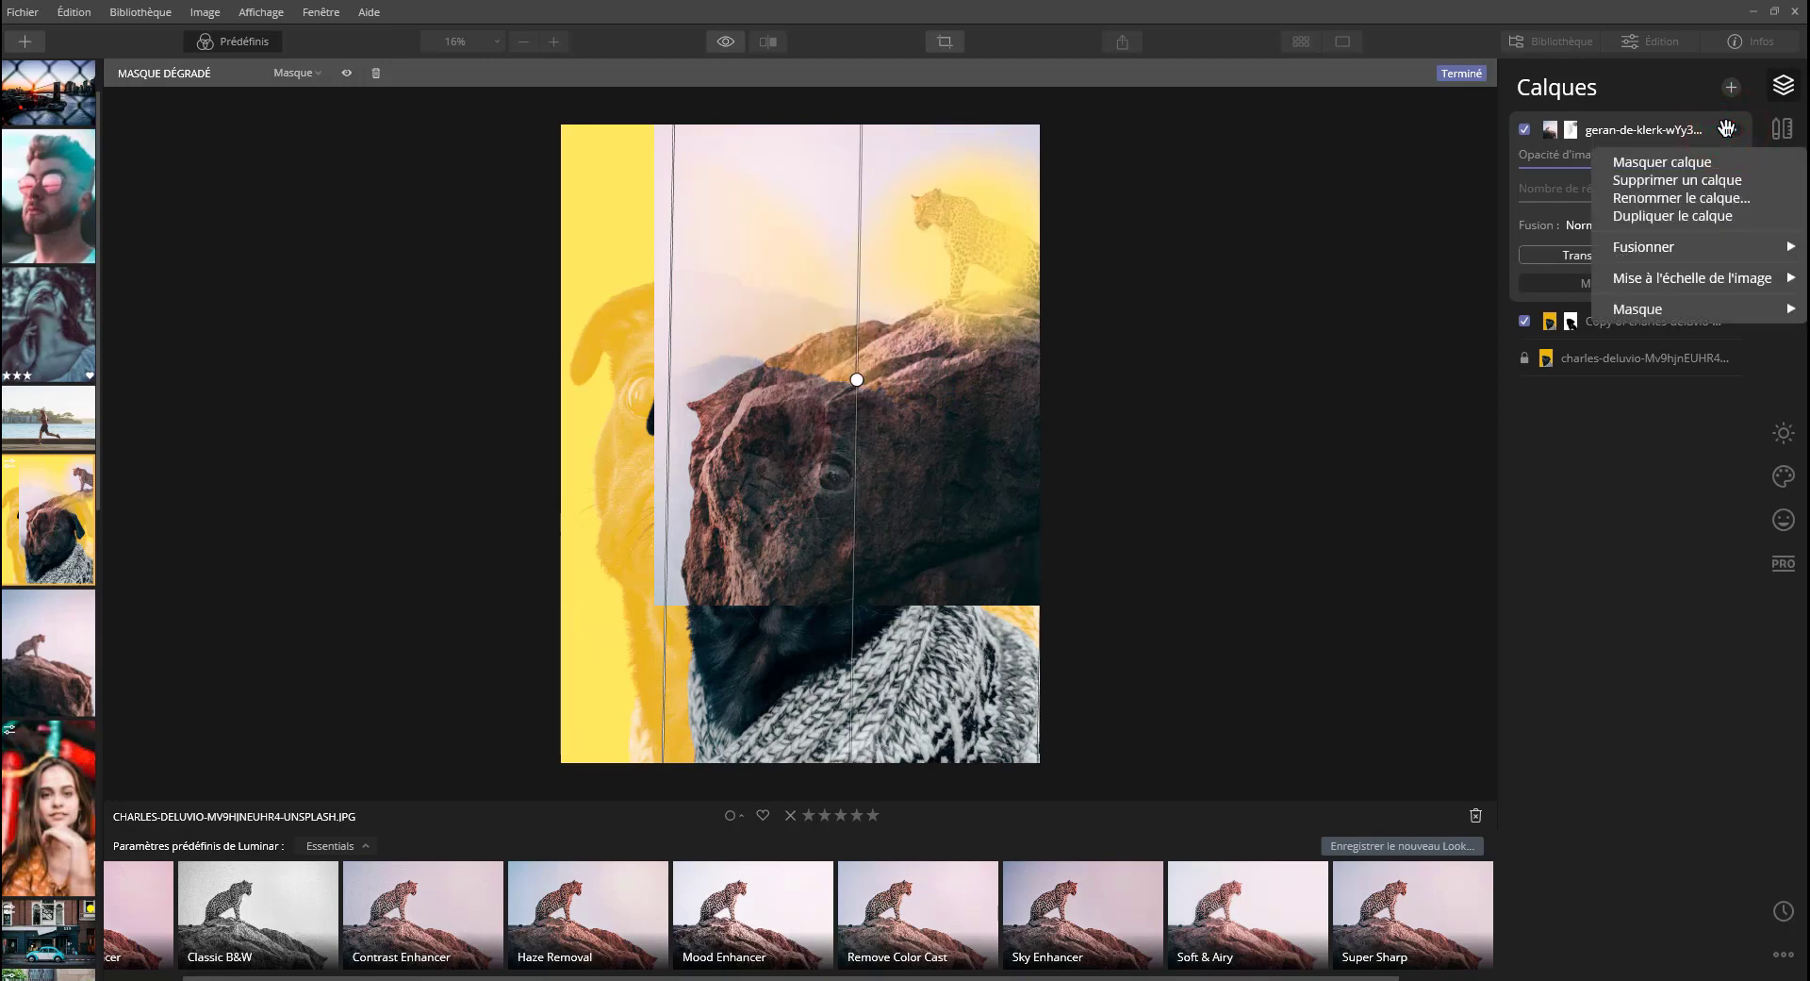
click(1708, 180)
click(1731, 87)
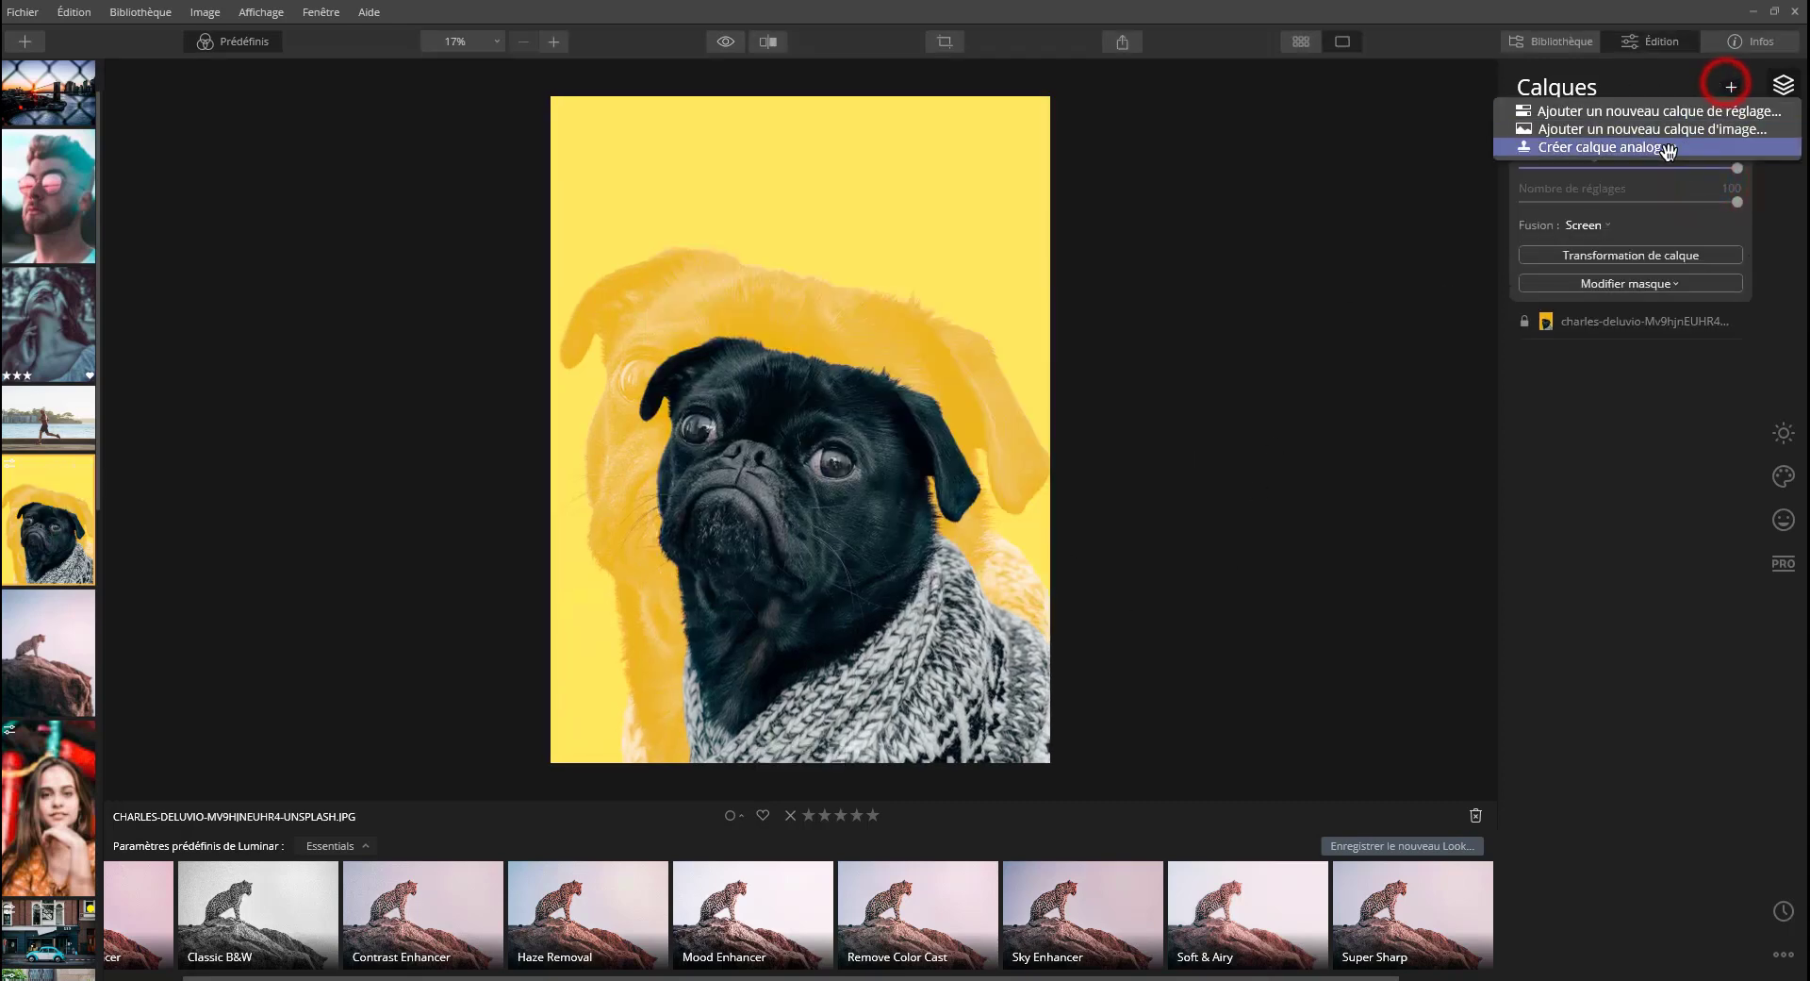
click(1632, 146)
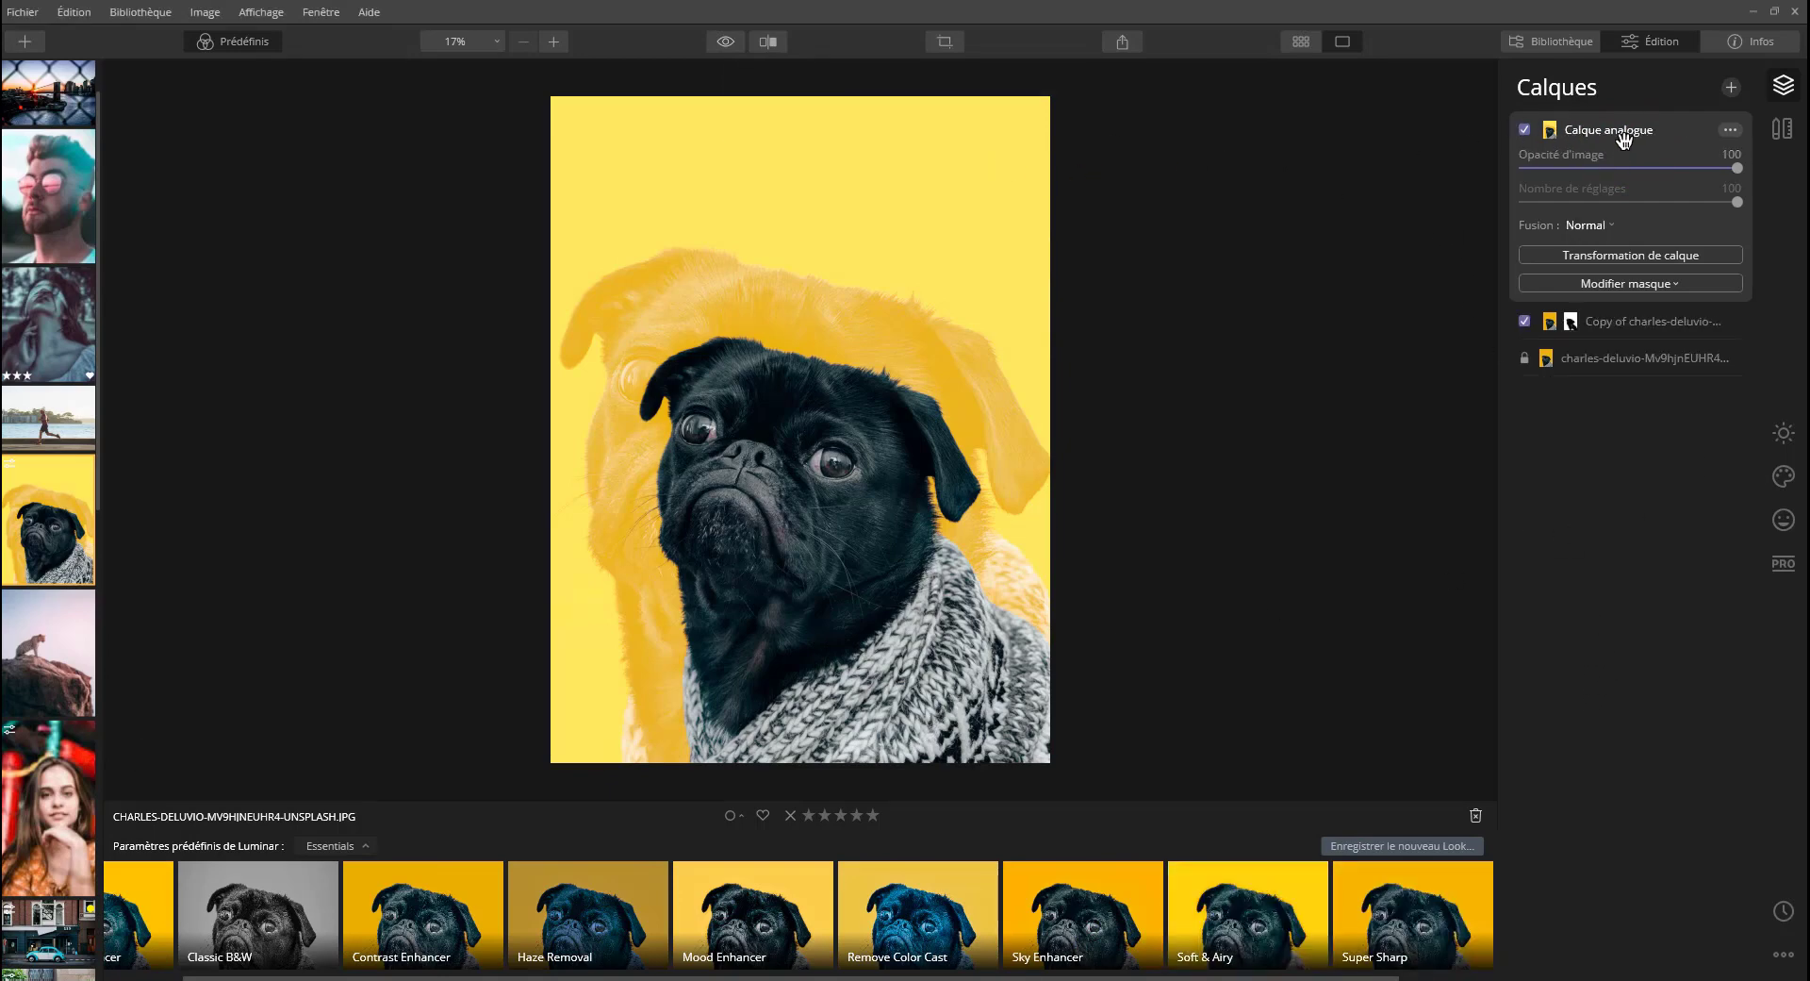
Hide the duplicated pug layer, compare the base photo alone, and show the stamped layer again.
click(1525, 321)
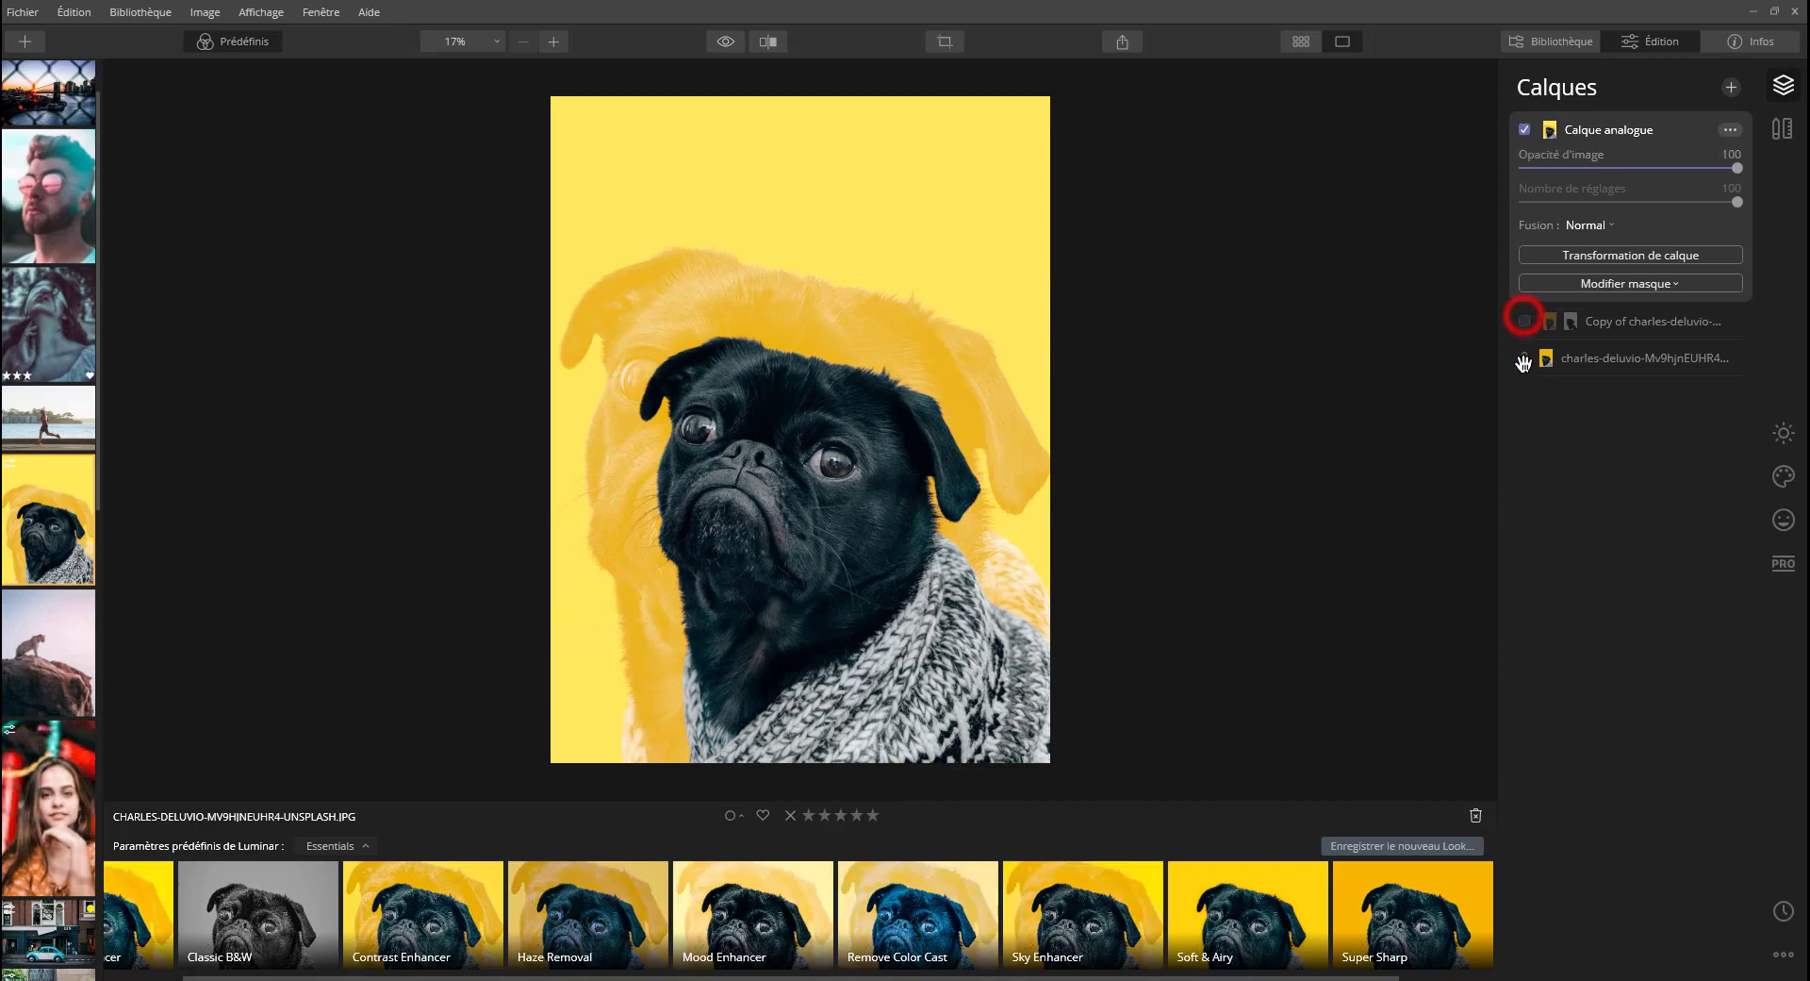
click(1523, 363)
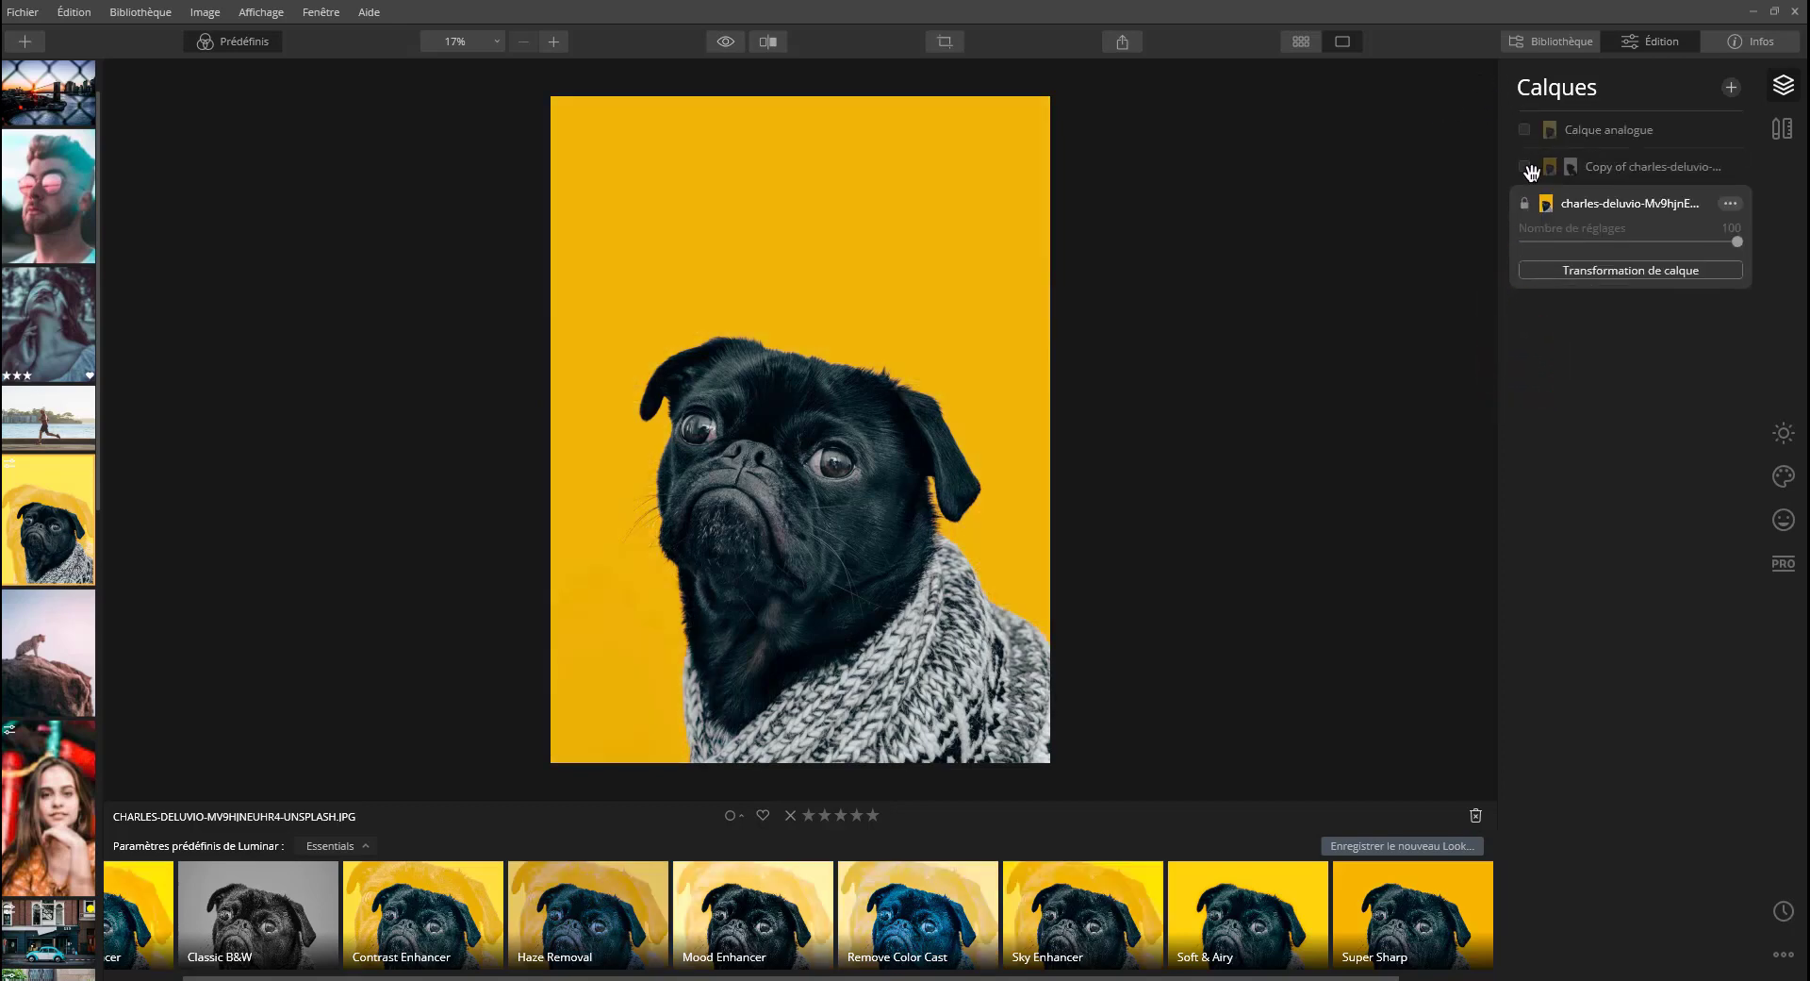
click(1524, 129)
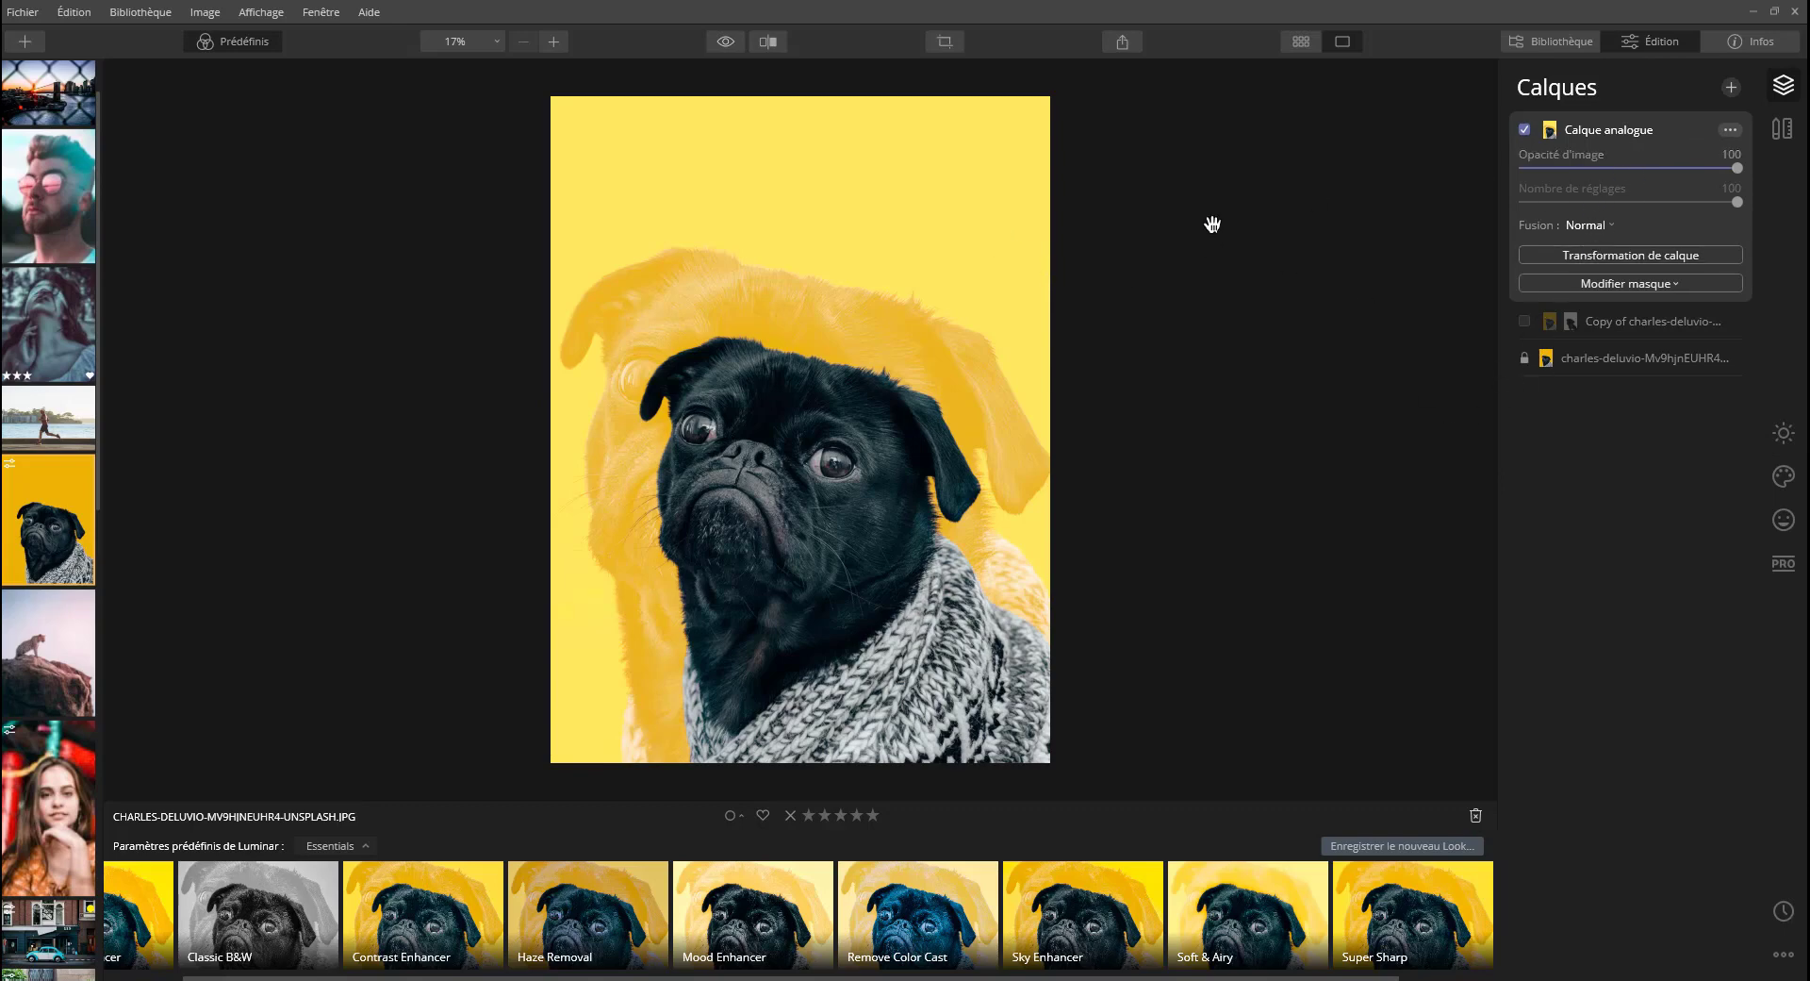
Preview blend modes such as Overlay on the stamped layer, keep Normal, and look at its canvas tools.
click(1587, 225)
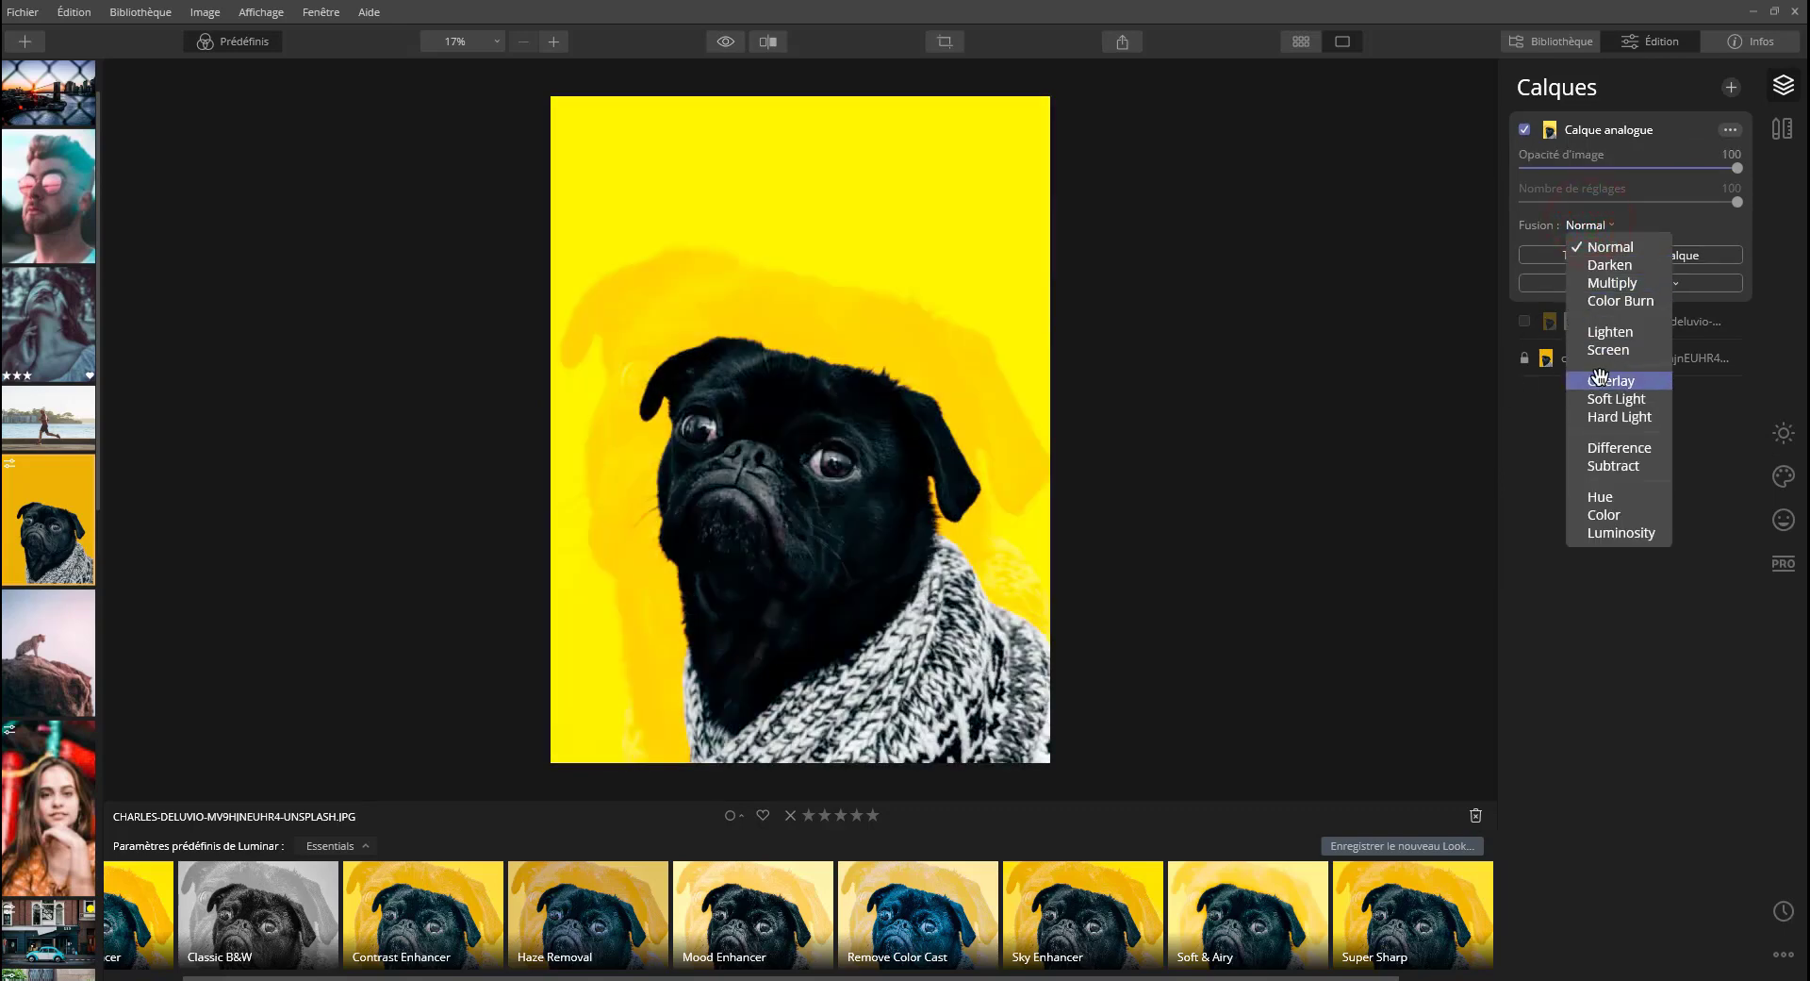
click(1600, 245)
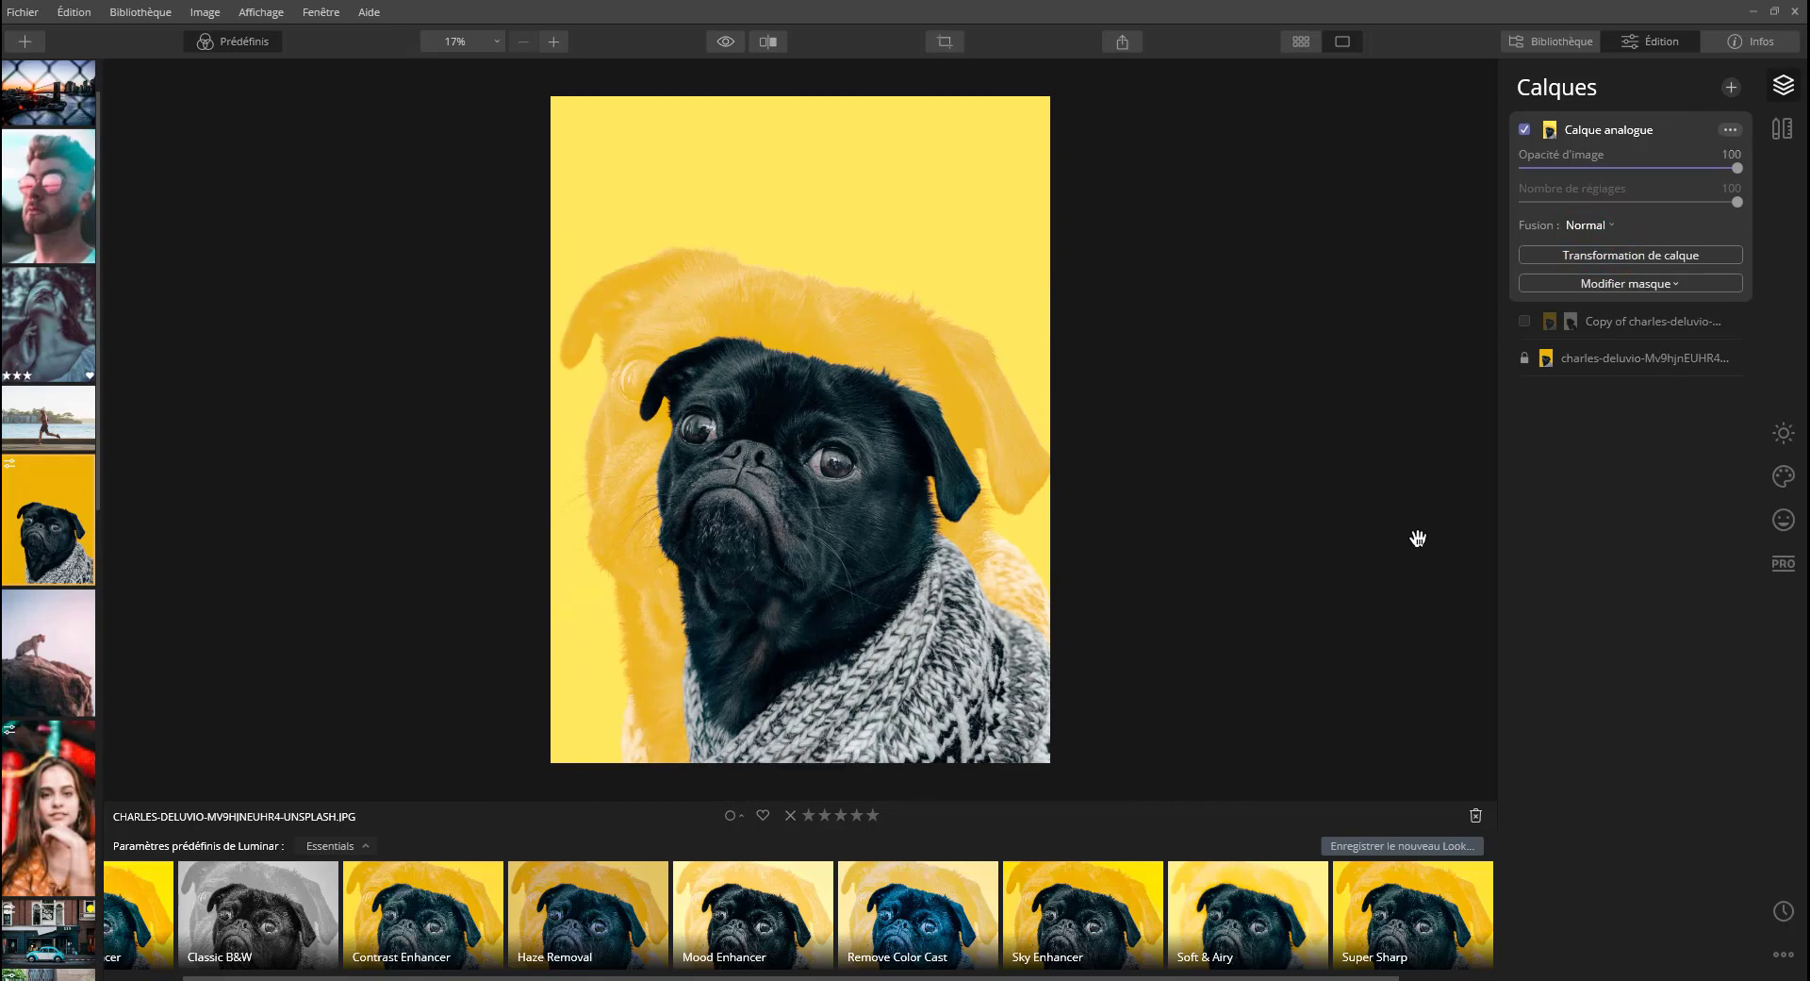
click(1782, 130)
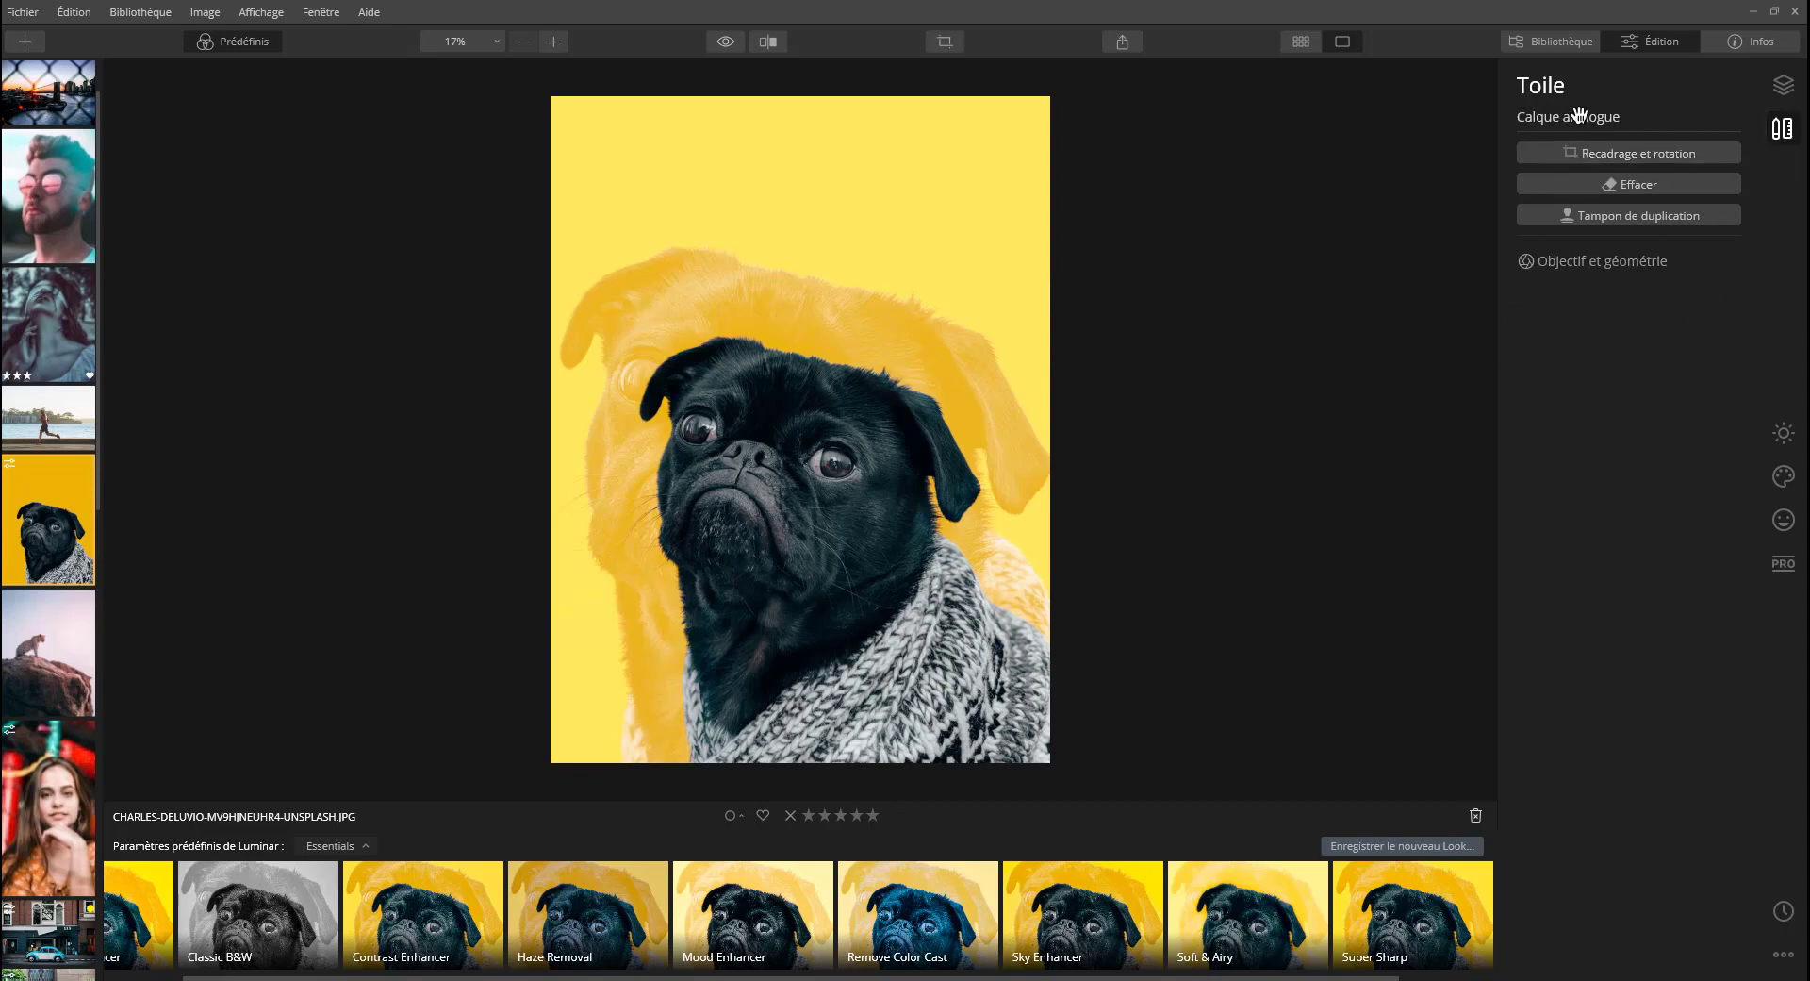
click(1783, 85)
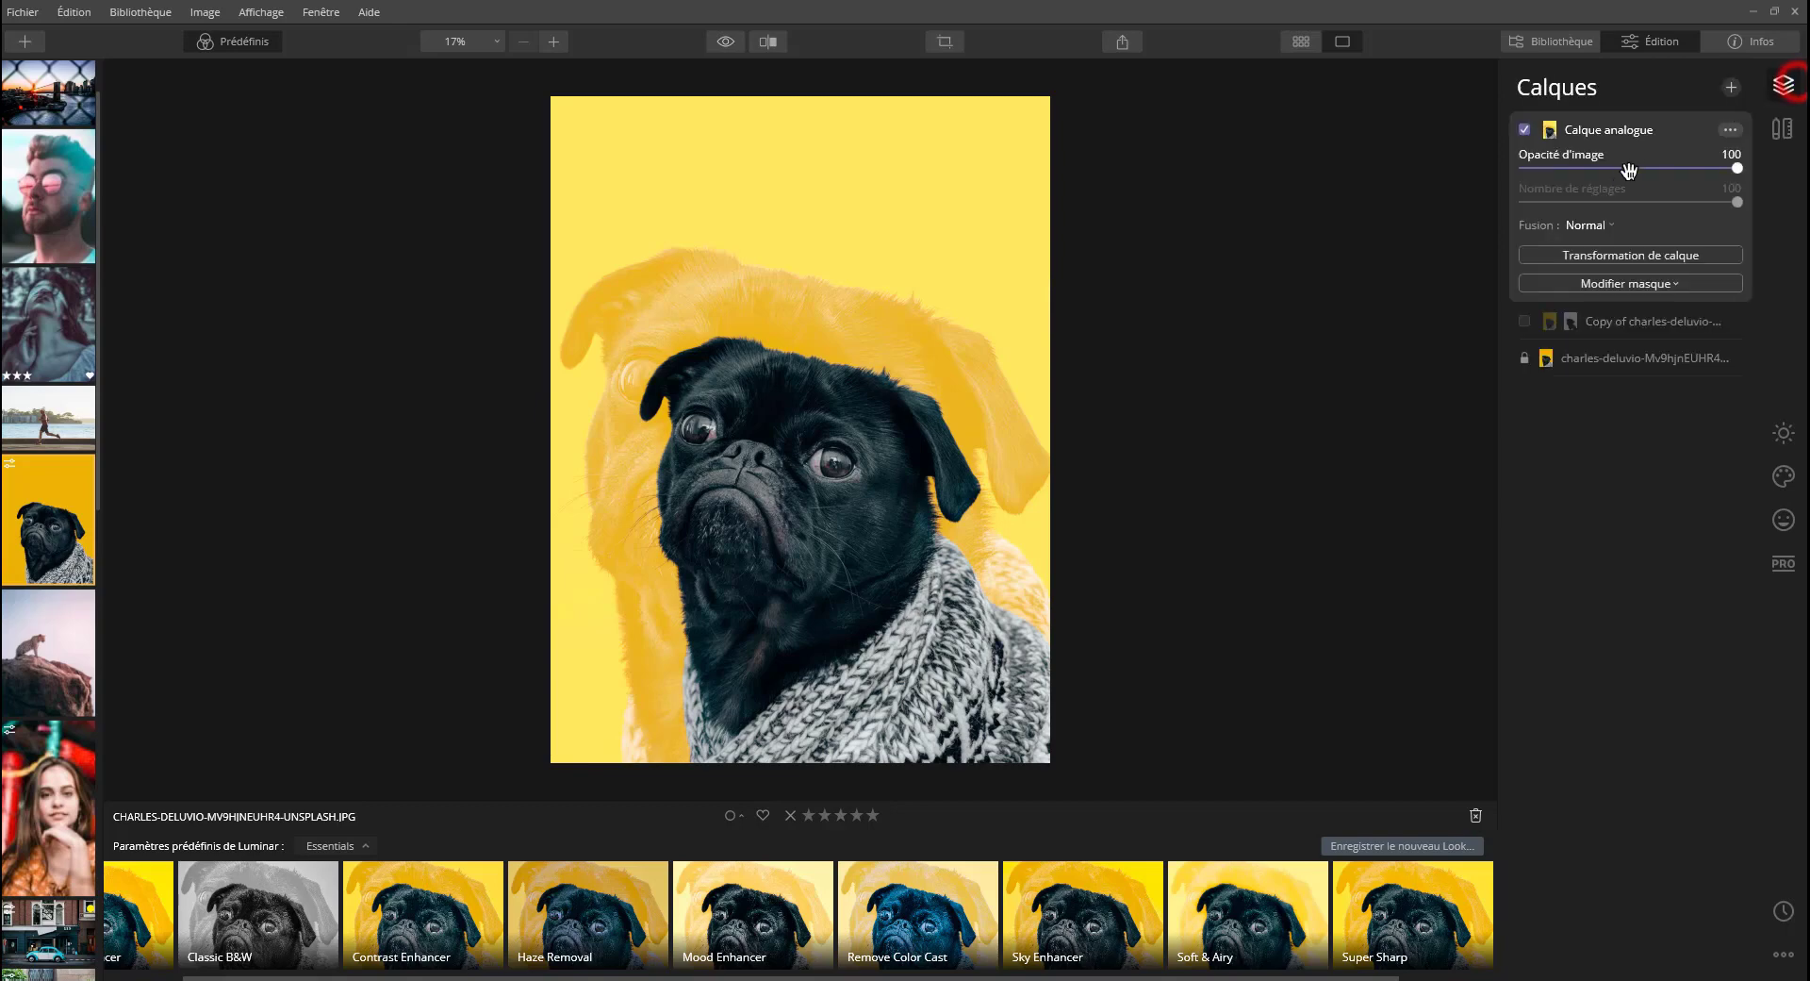
Check the canvas tools for the duplicated pug layer, and select the stamped layer and turn it off.
click(1592, 322)
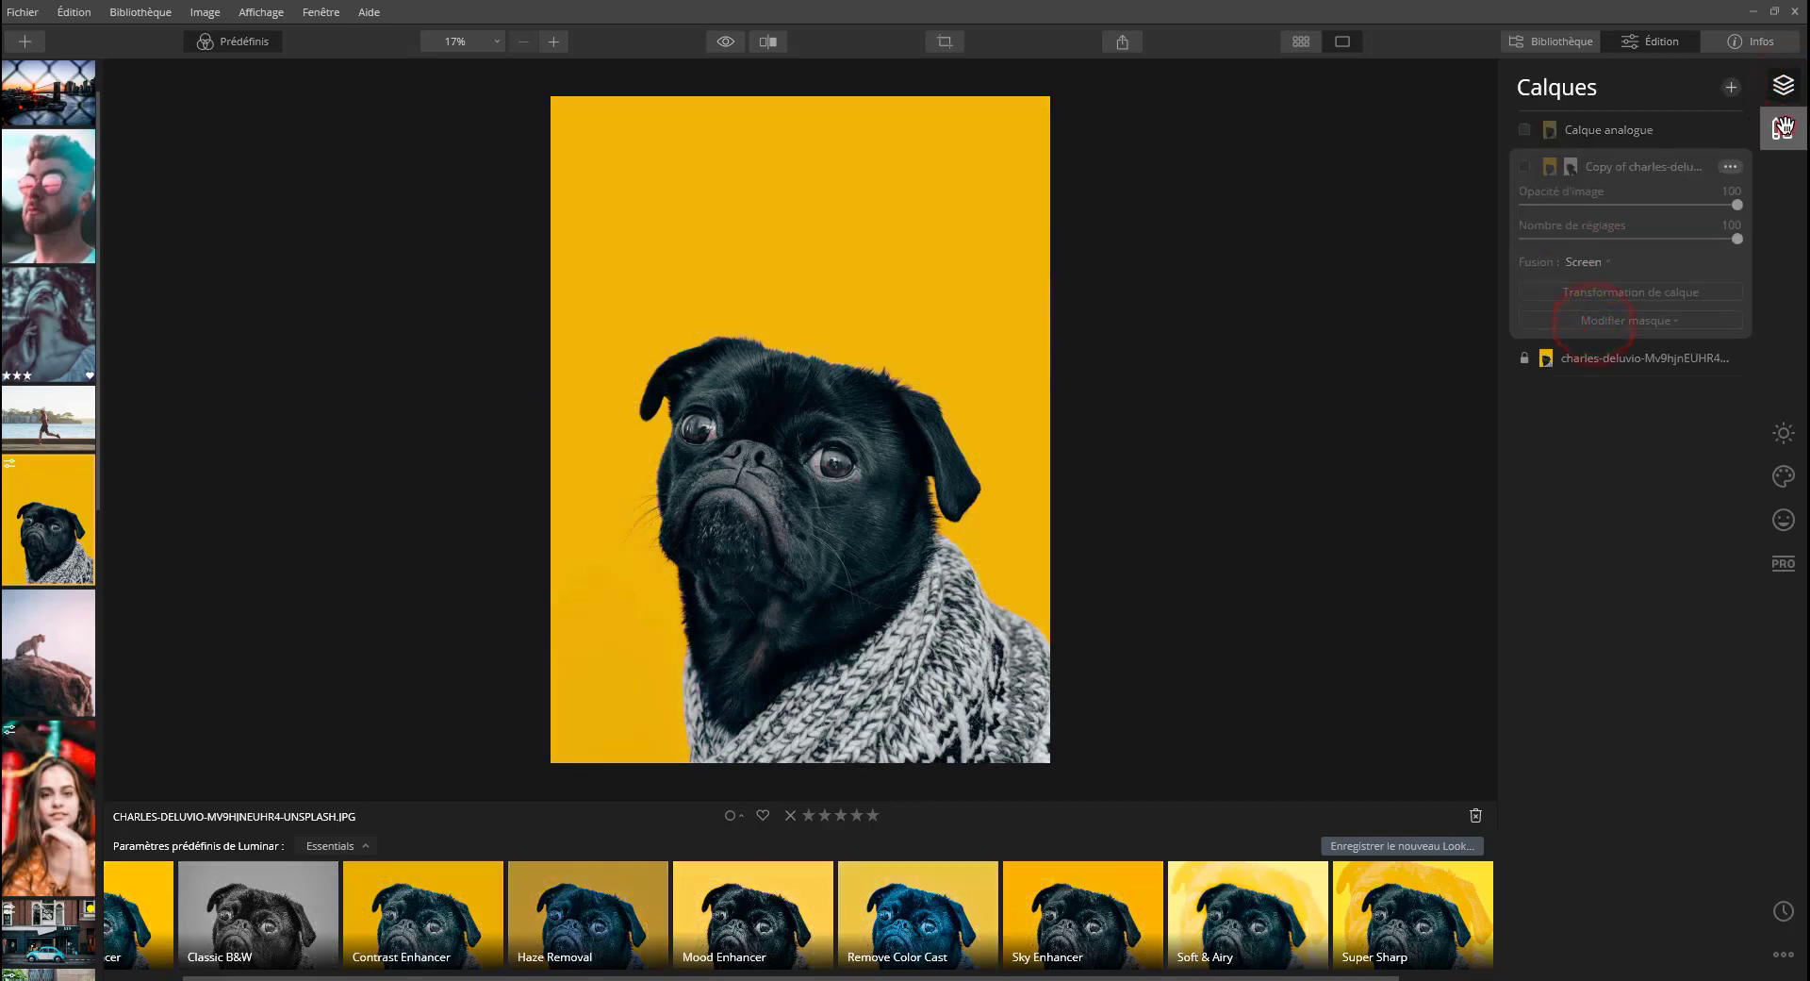
click(1781, 126)
click(1782, 84)
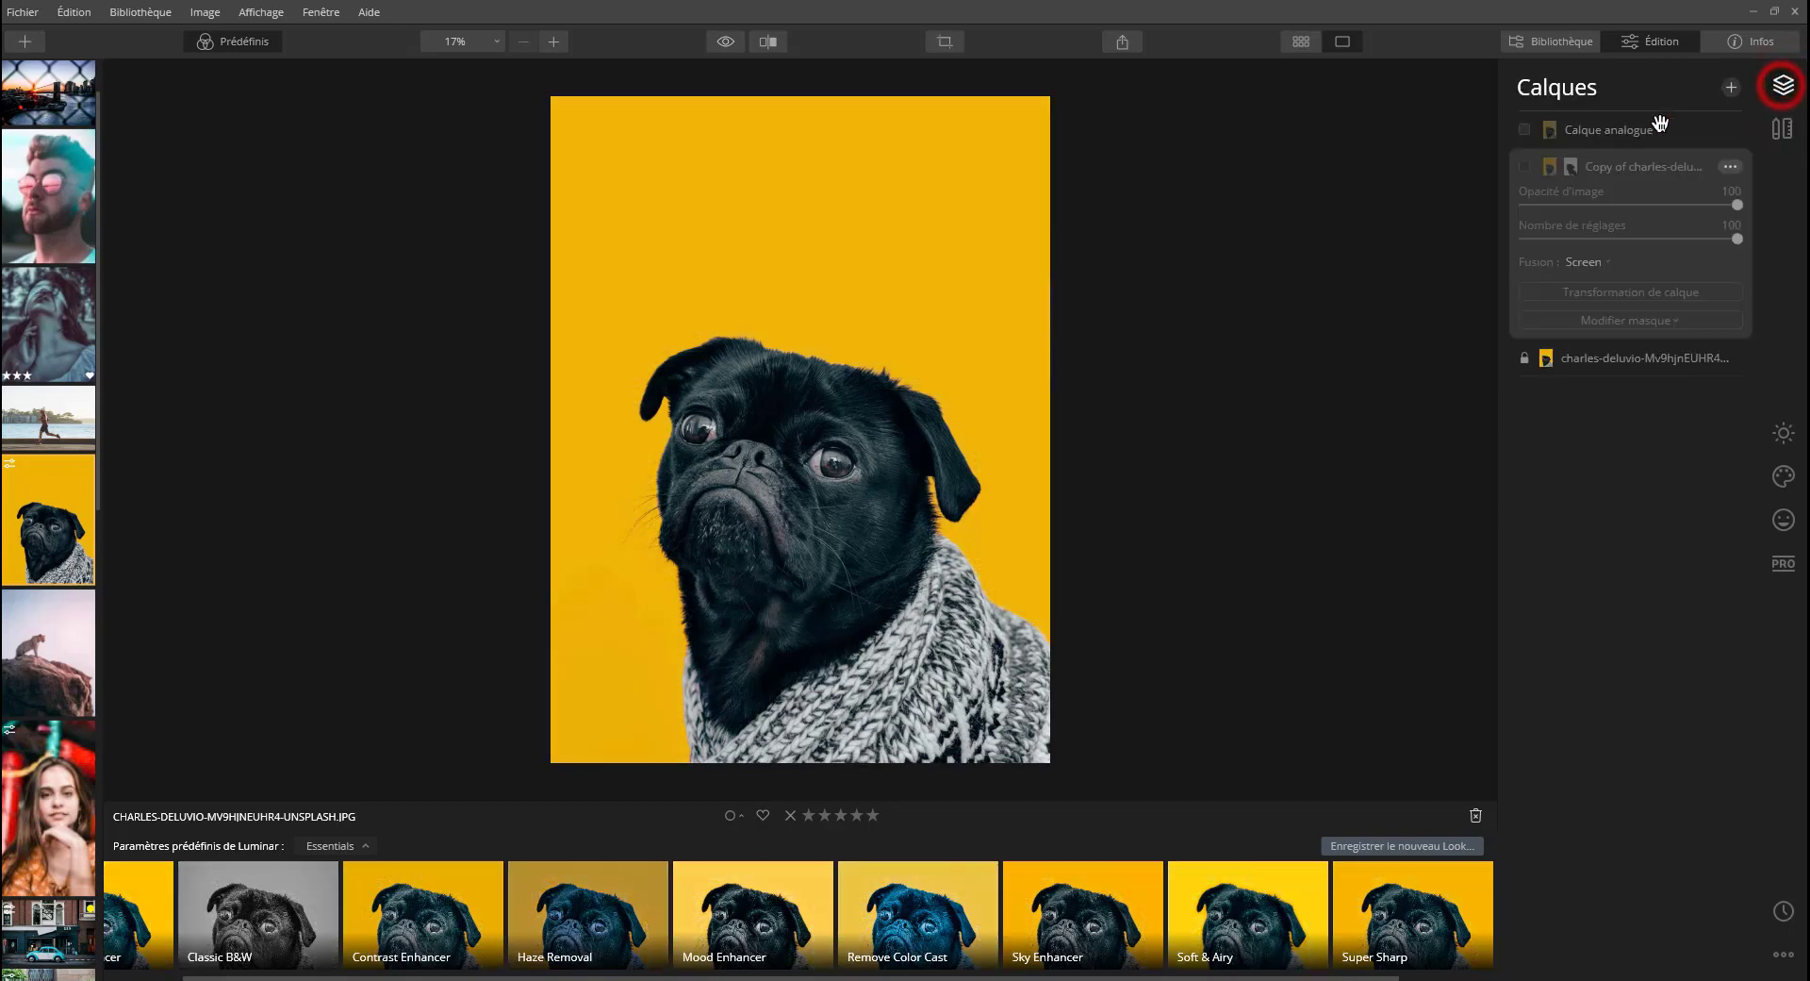
click(1520, 129)
click(1519, 129)
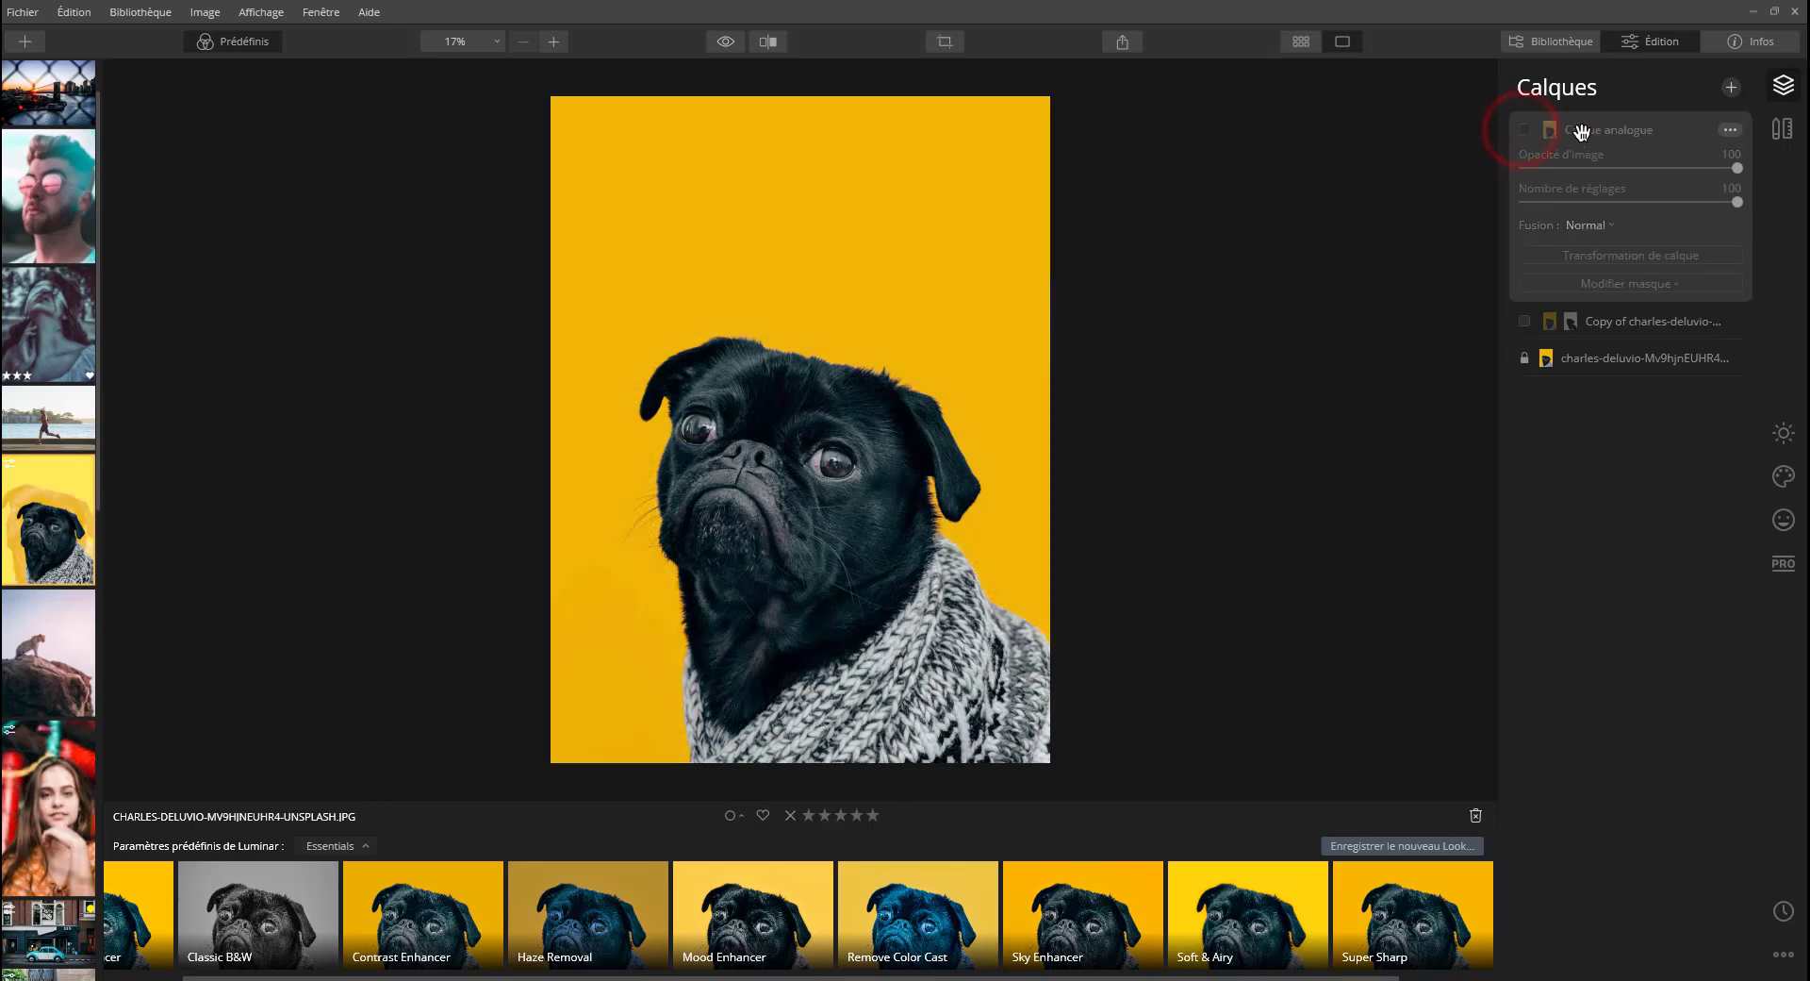
Review the history of the layer edits and open the canvas tools for the stamped layer.
click(1782, 954)
click(1780, 956)
click(1783, 910)
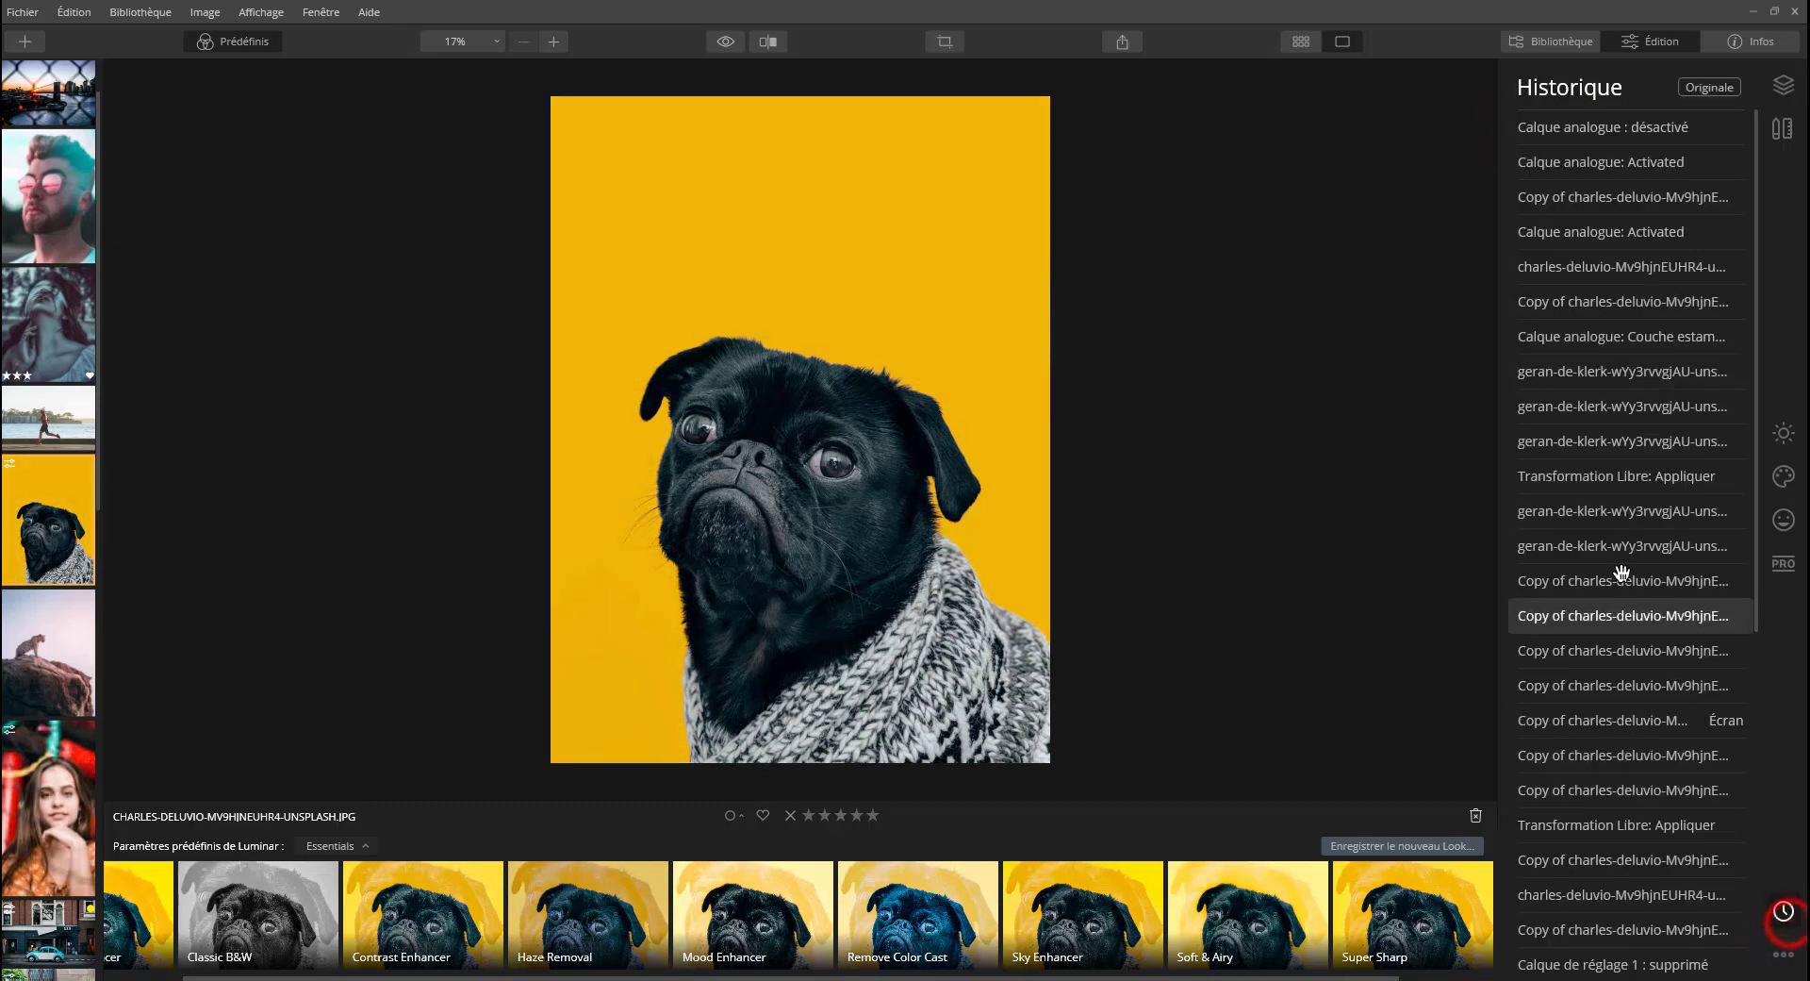
scroll(1593, 745, down, 5)
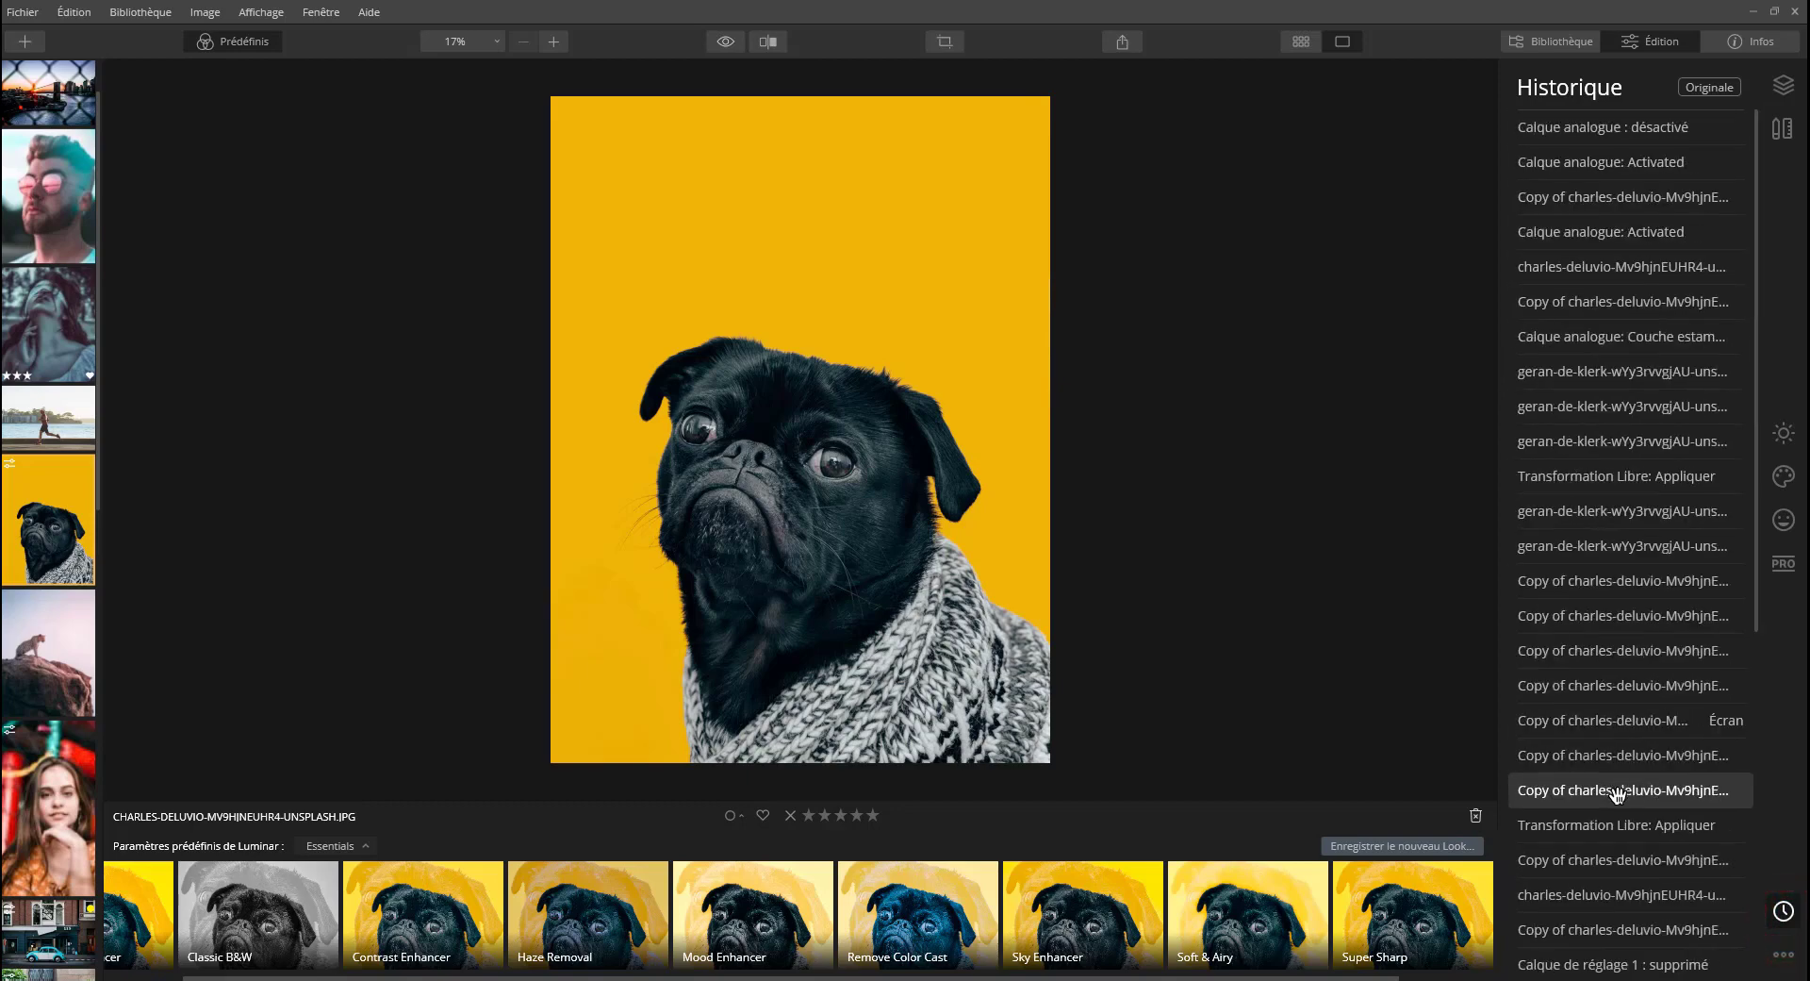
scroll(1618, 795, up, 5)
click(1621, 765)
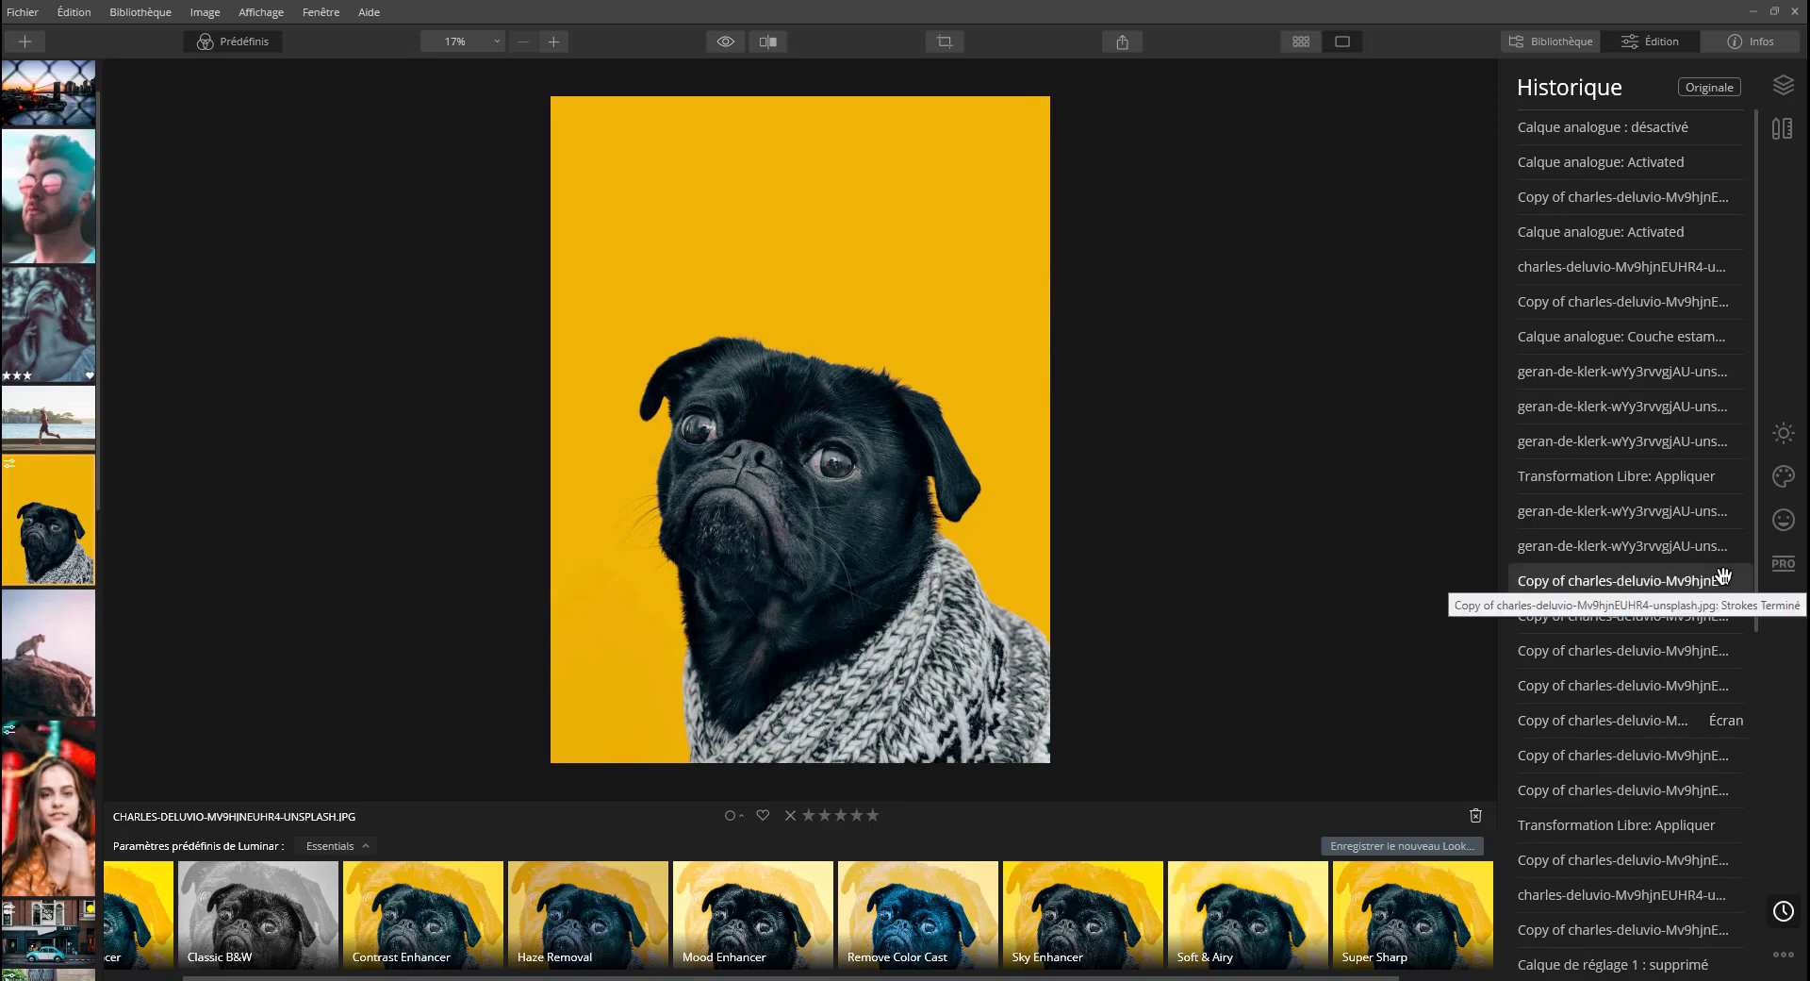
click(1782, 129)
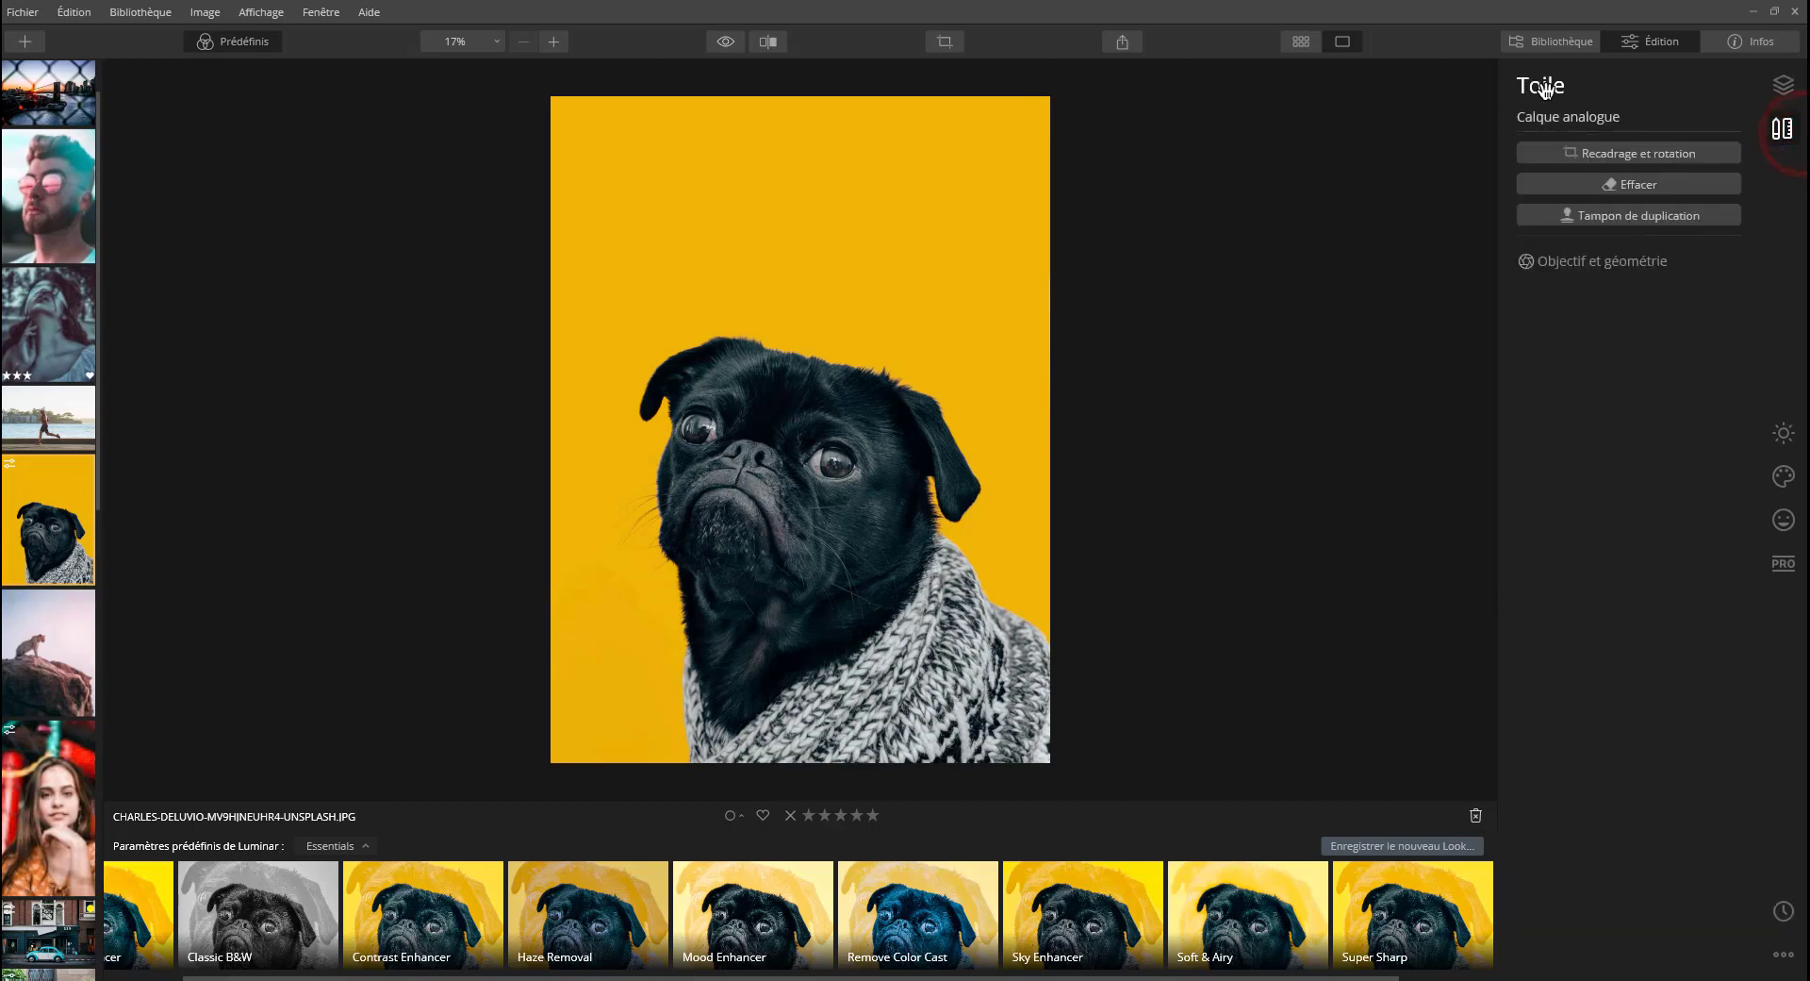